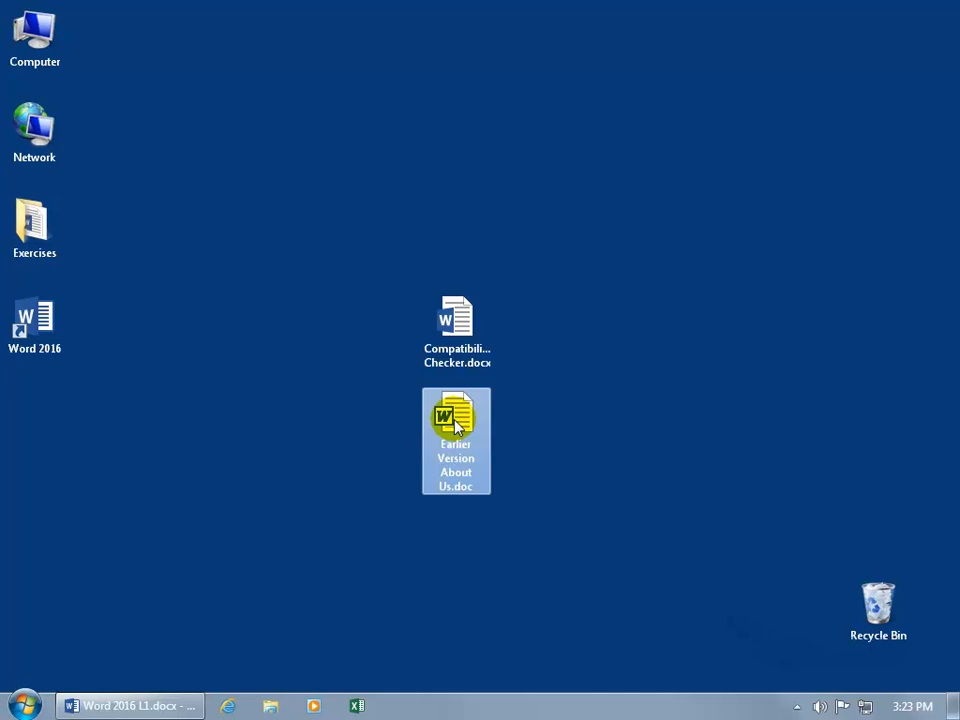
Step: Open Earlier Version About Us.doc from the desktop and convert it to the newest Word file format
mouse_move(460, 427)
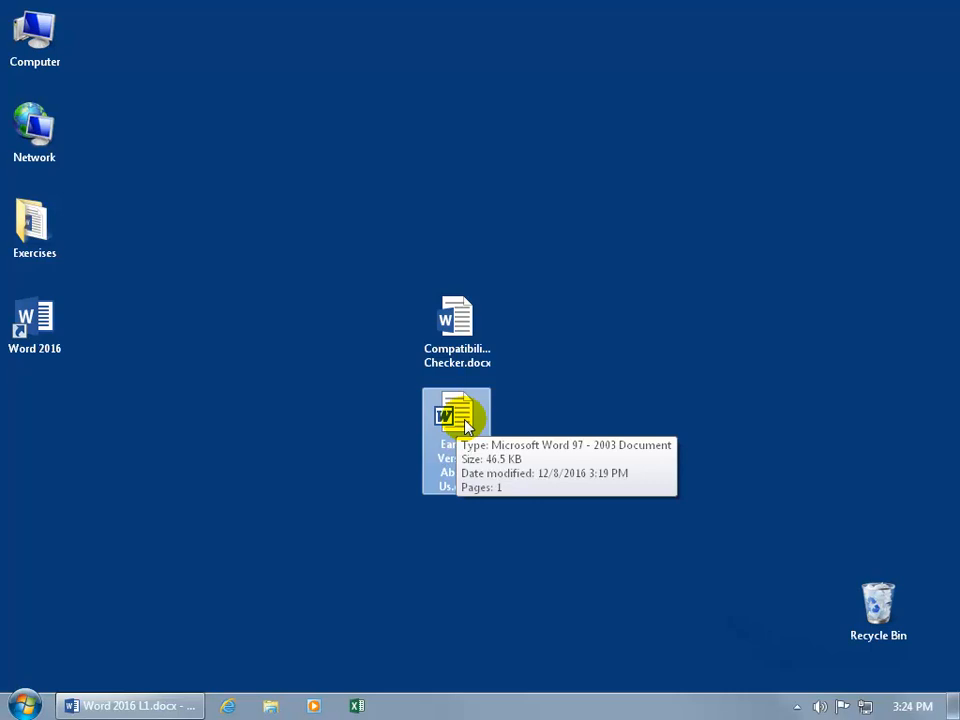
double_click(465, 427)
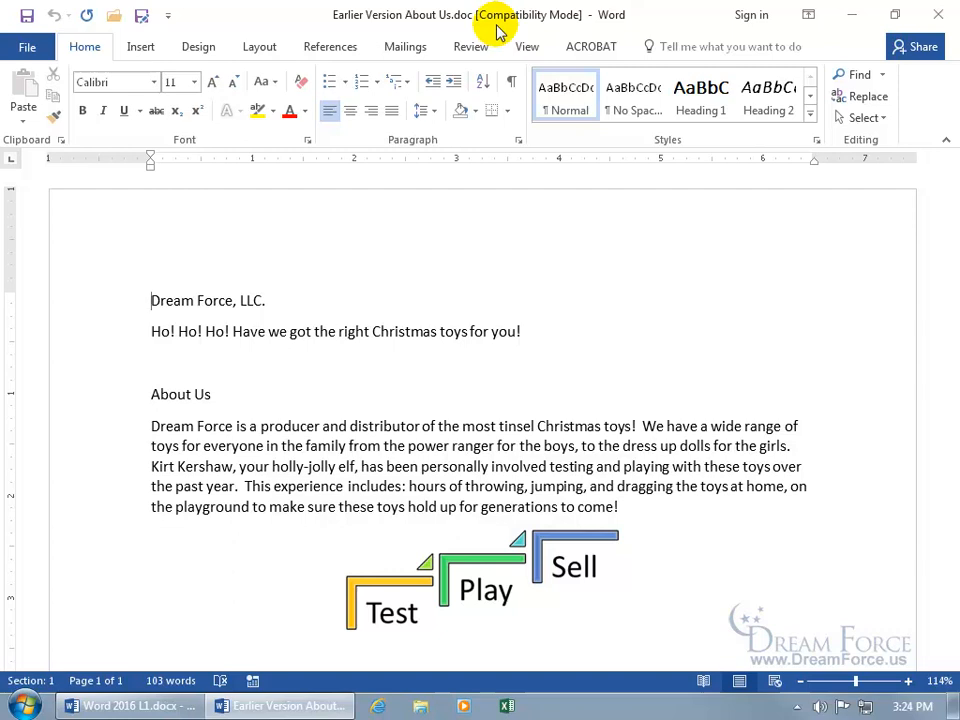
click(27, 46)
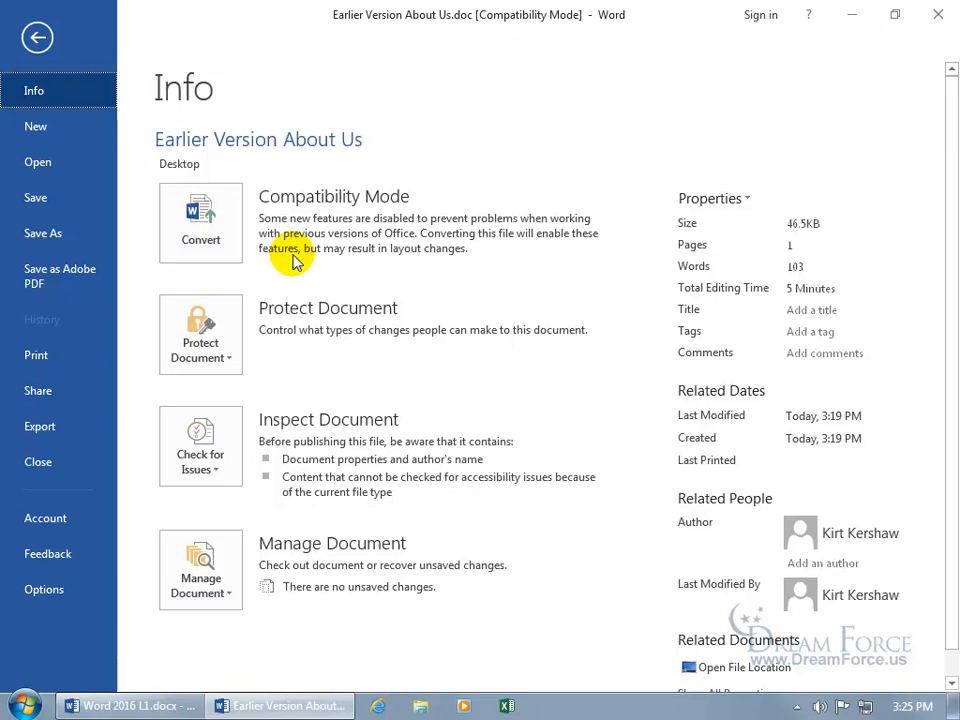
click(203, 220)
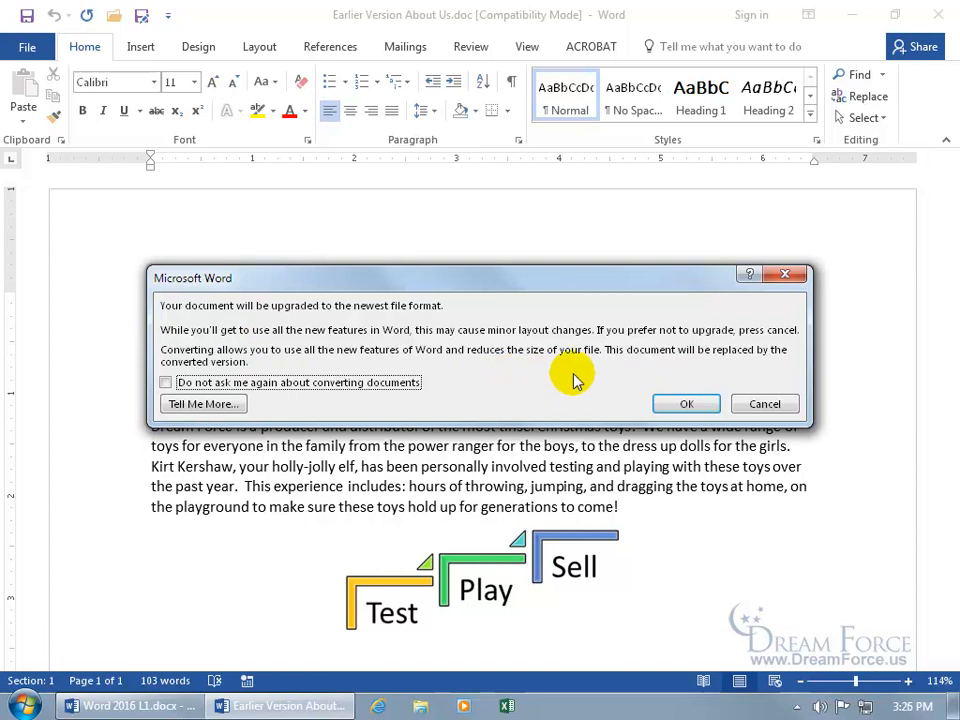
click(680, 403)
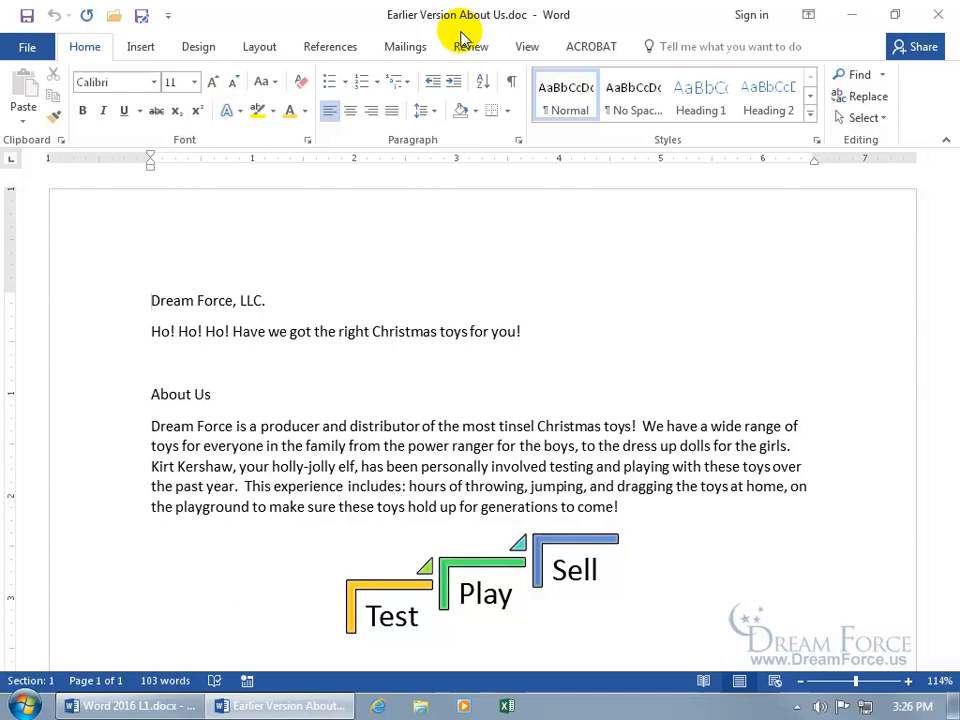
Step: Close the converted document with its changes saved, and open Earlier Version About Us.docx from the desktop
click(938, 14)
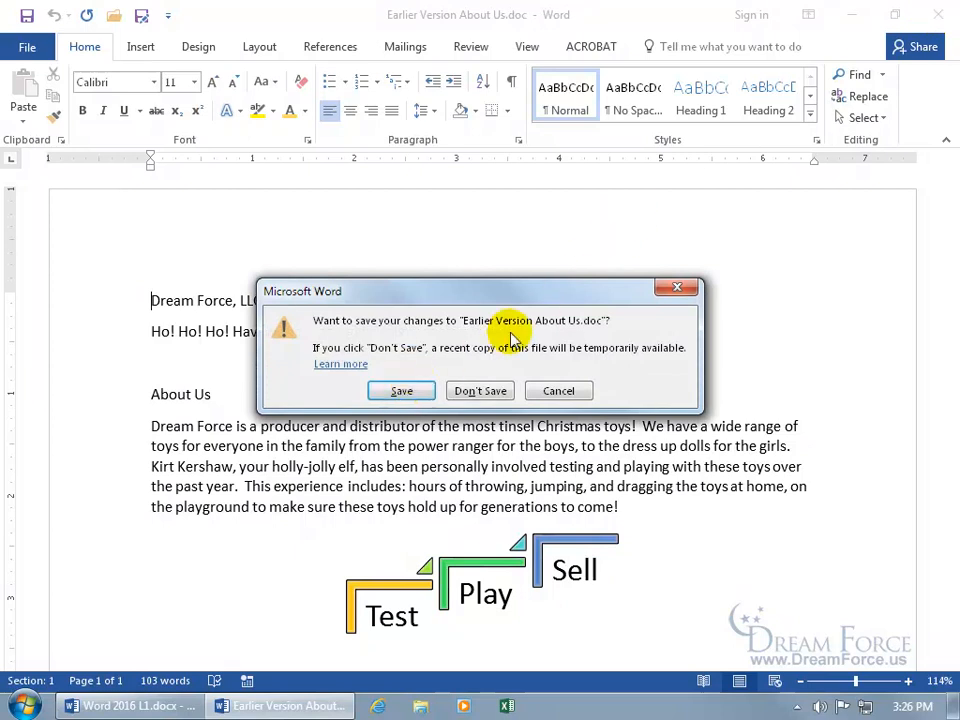
click(403, 391)
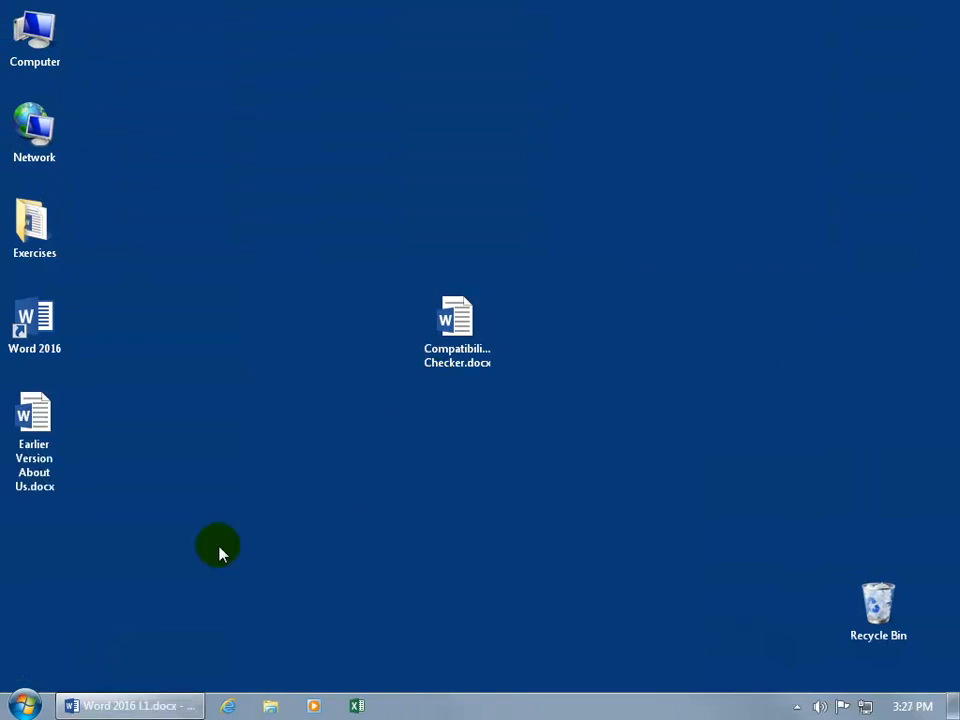
click(47, 467)
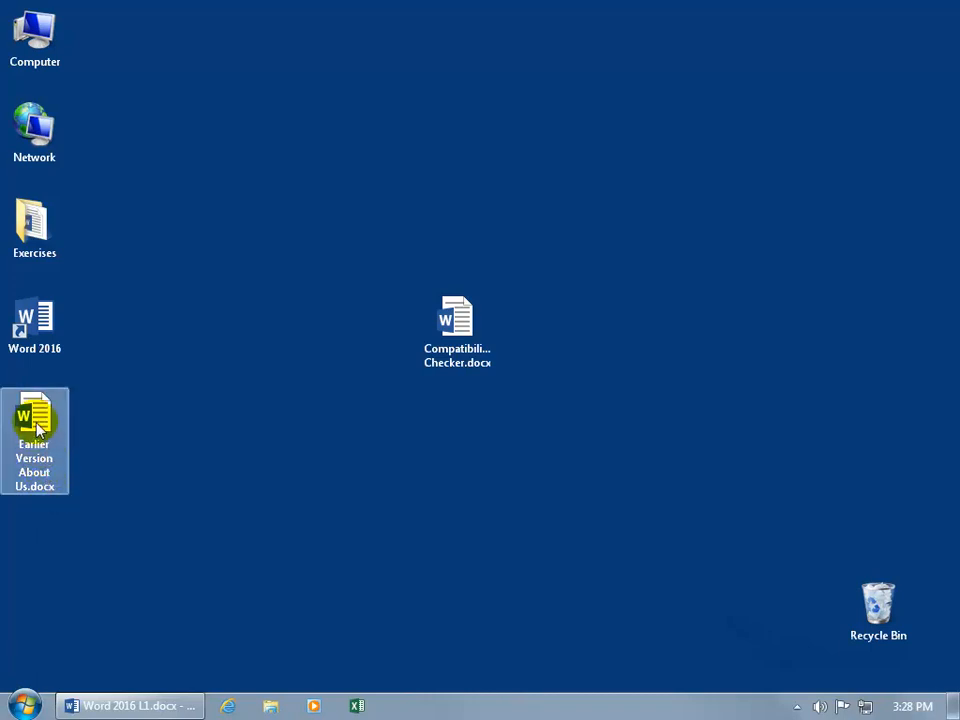
double_click(36, 424)
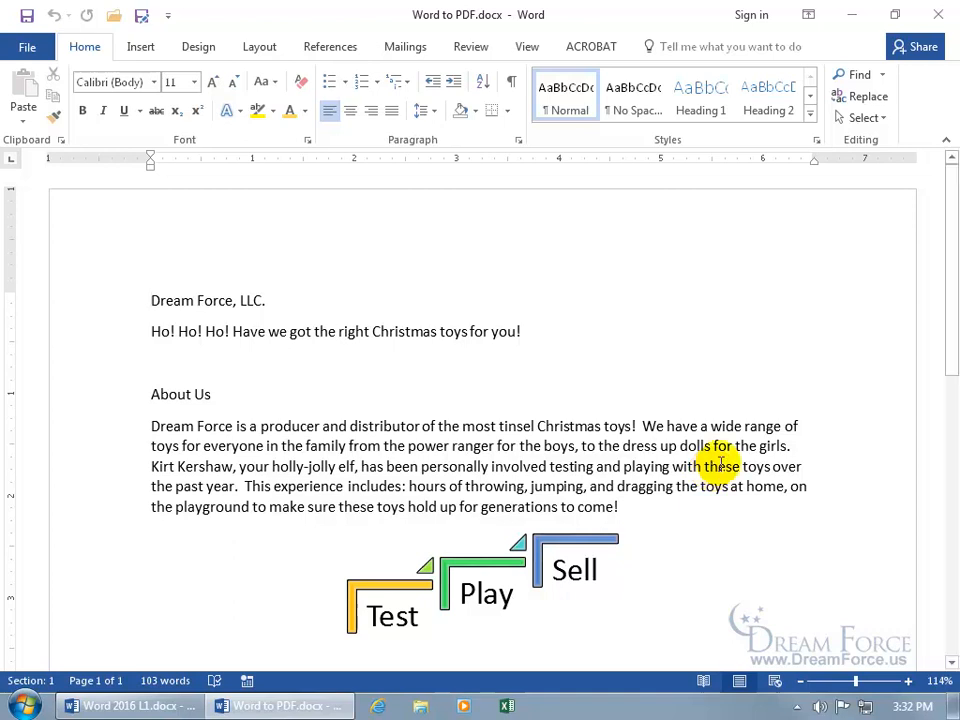
Step: Save Word to PDF.docx to the desktop as a PDF named For Review About Us
click(142, 18)
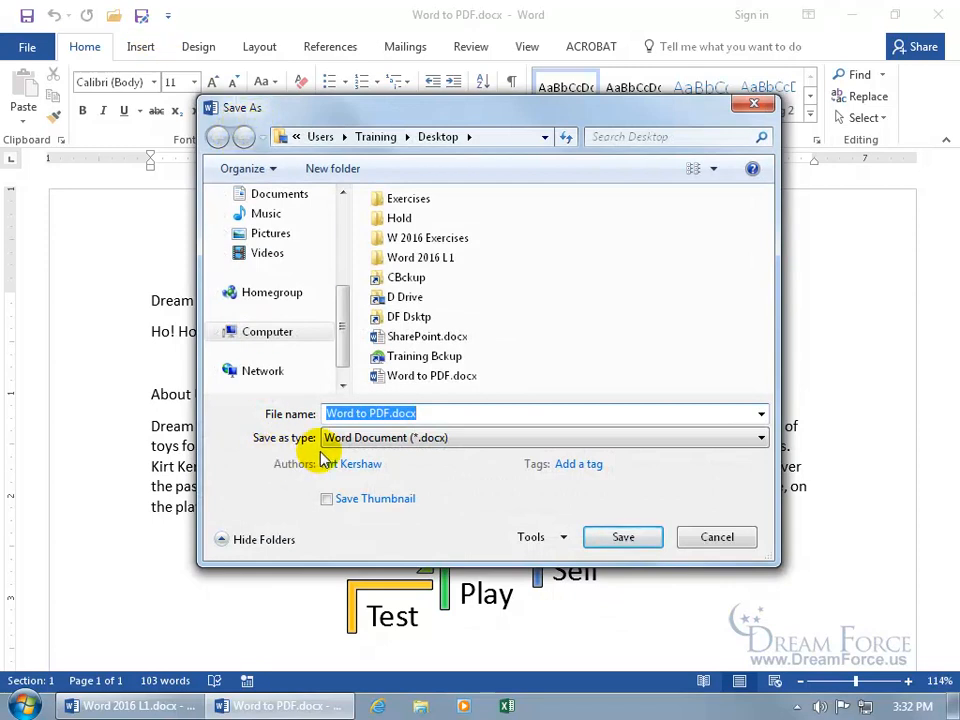
click(425, 441)
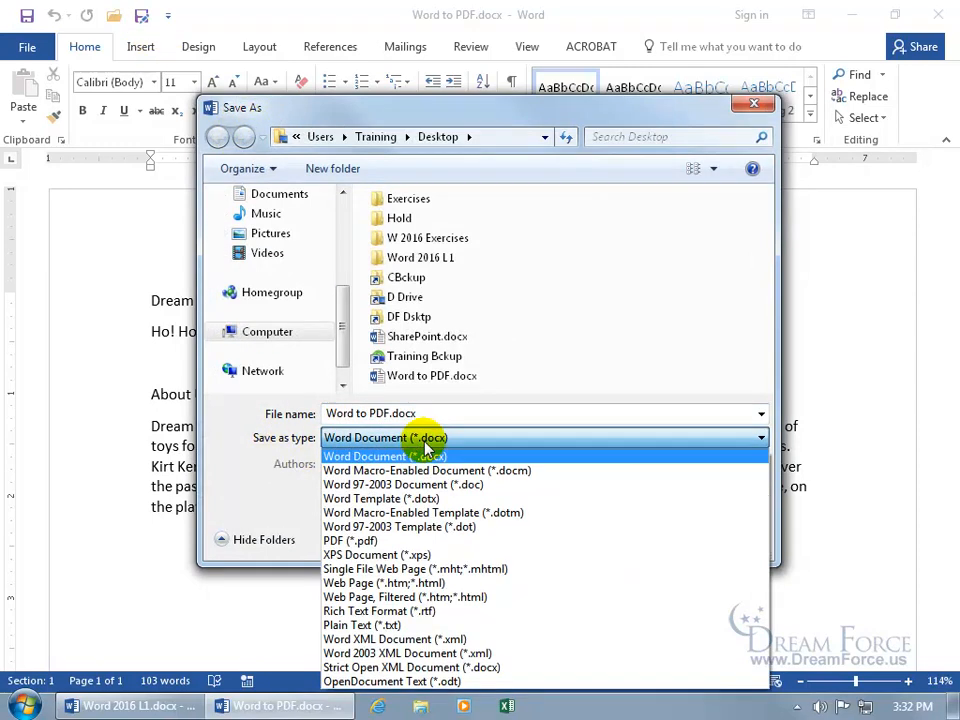
click(377, 540)
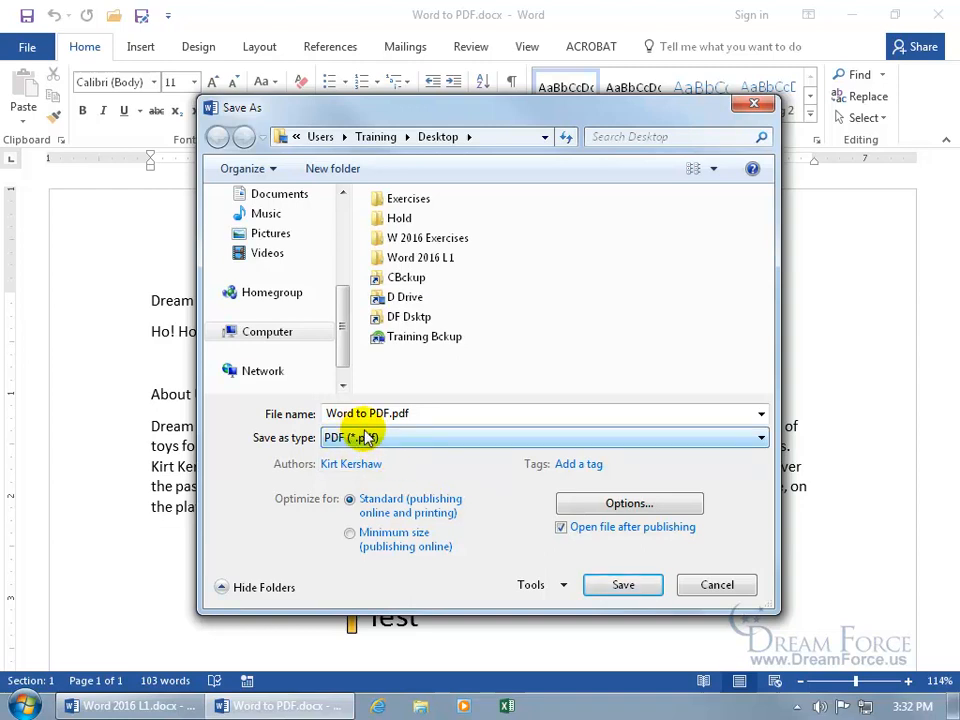
click(421, 415)
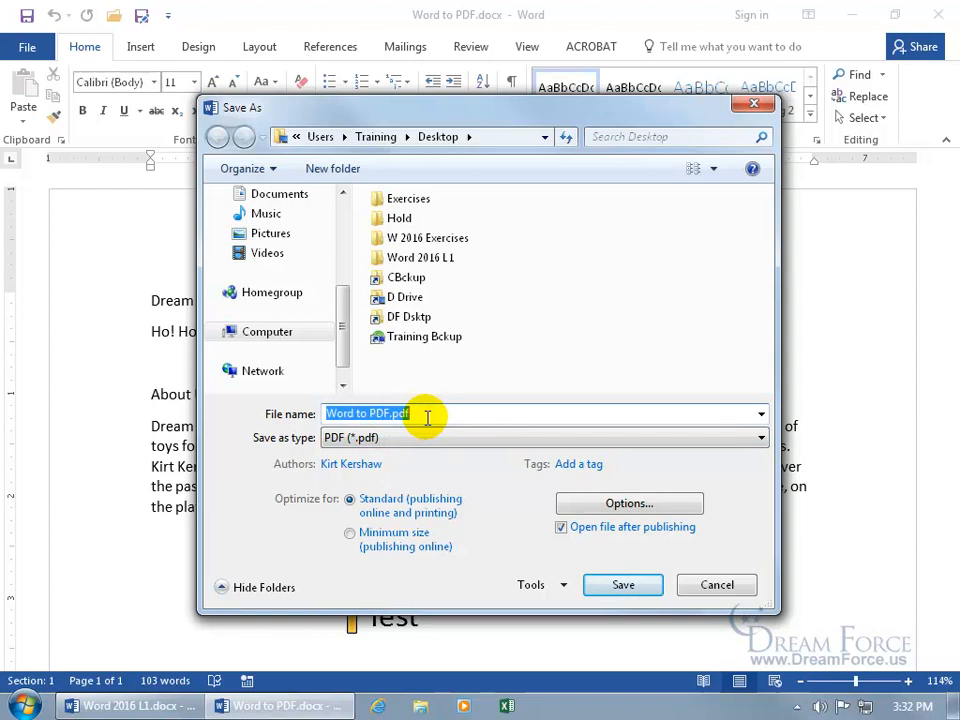
text(For Revi)
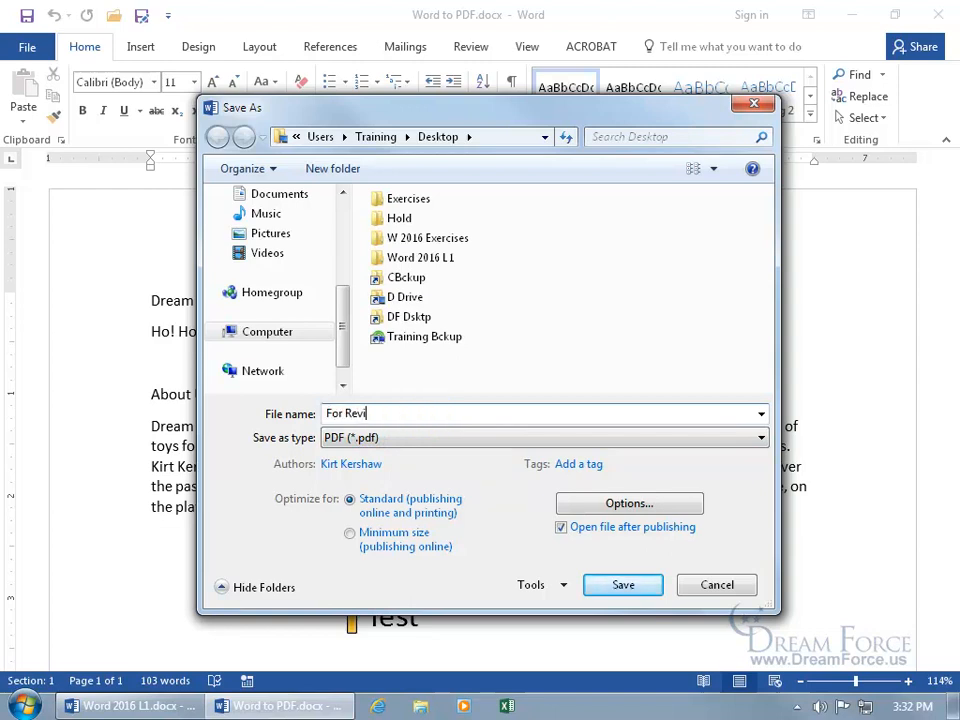
text(ew About Us)
key(Tab)
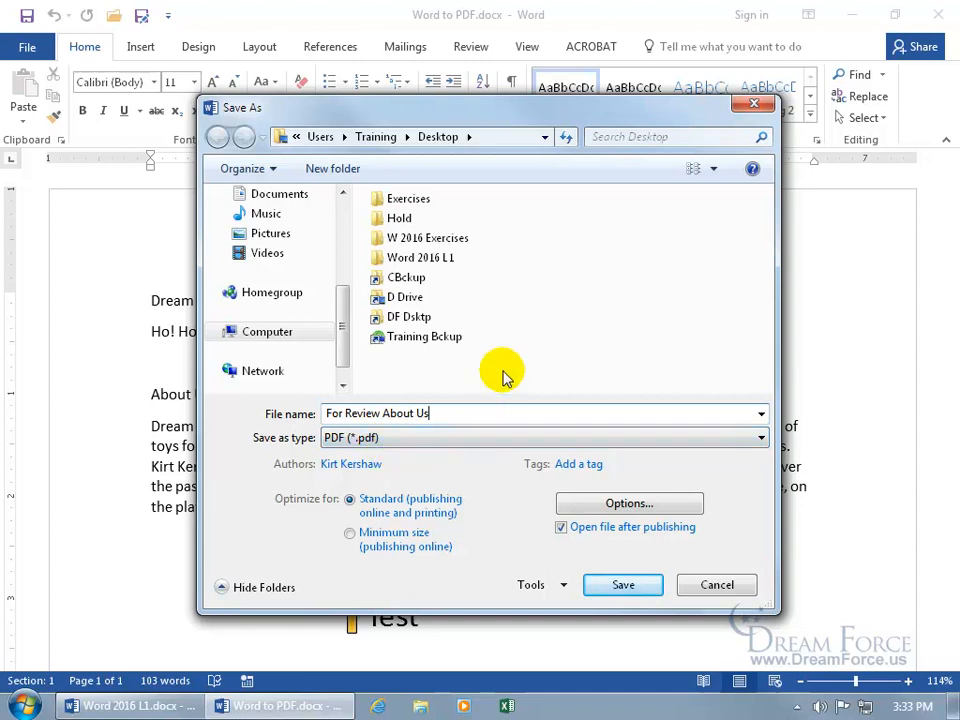
click(636, 588)
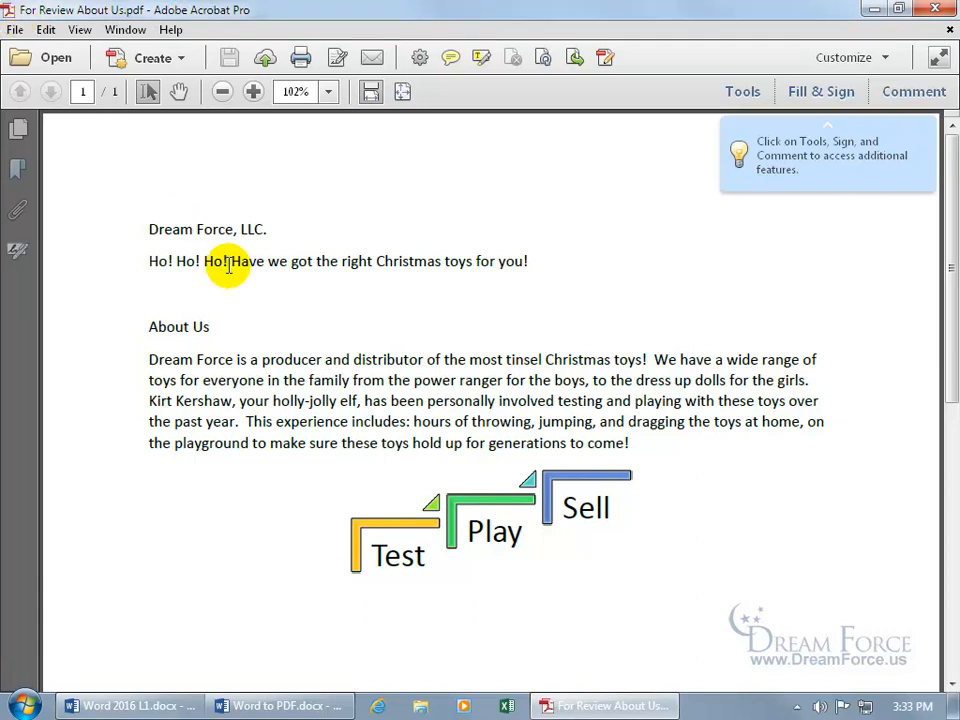
Step: Close the PDF and the Word document, and place For Review About Us.pdf beneath Word to PDF.docx on the desktop
click(935, 10)
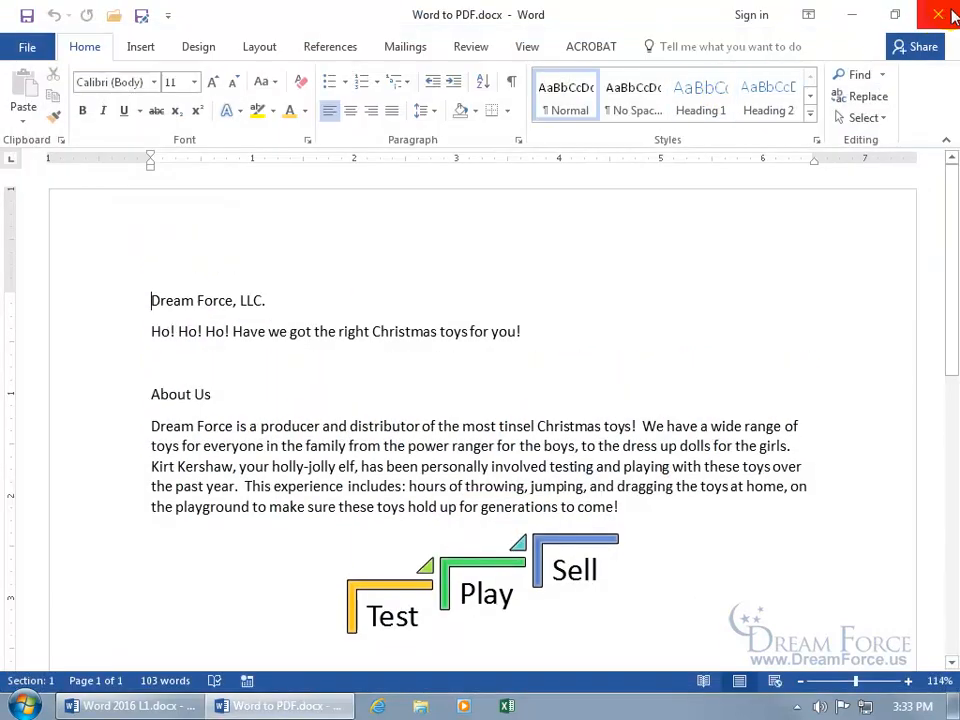
click(942, 15)
click(467, 332)
drag(30, 415, 489, 401)
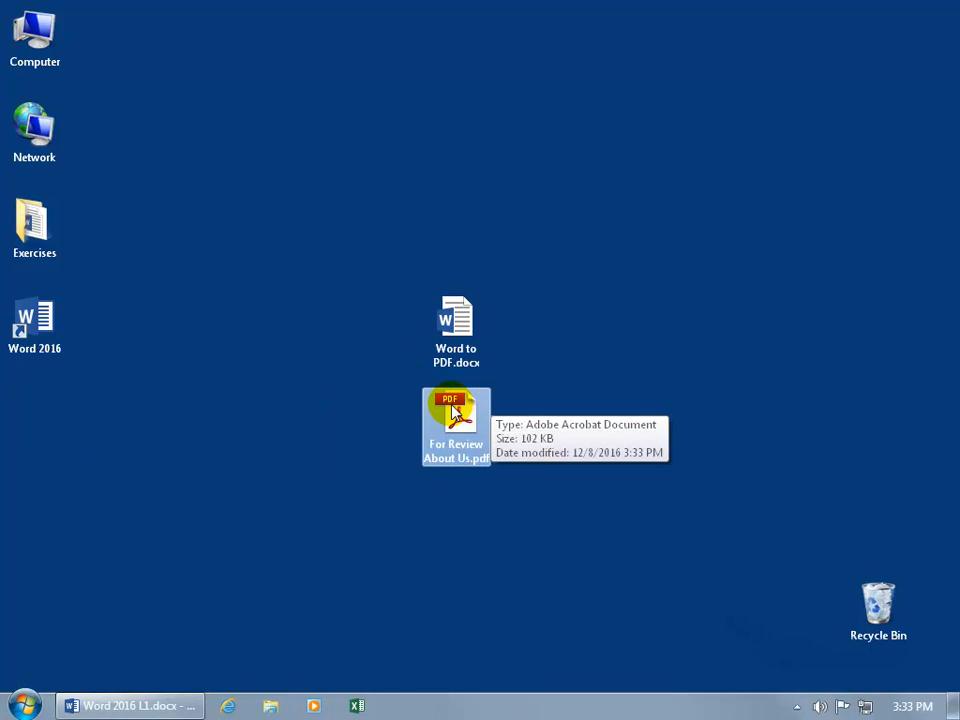
Step: Open For Review About Us.pdf in Adobe Acrobat Pro and check which editing commands are available for the words "the most"
ctrl+click(455, 322)
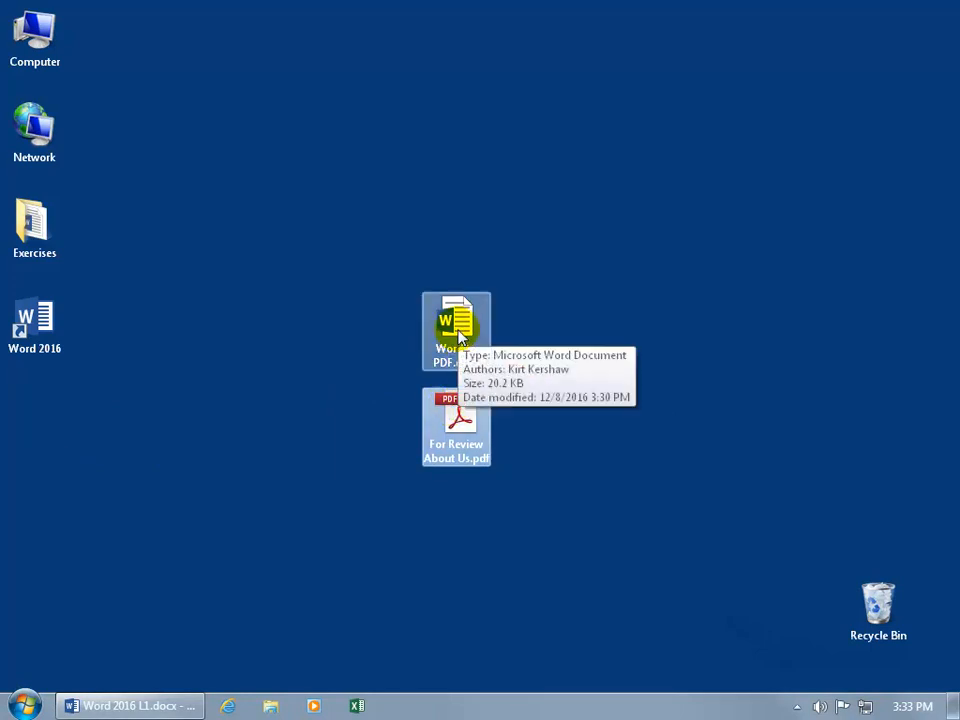
double_click(450, 405)
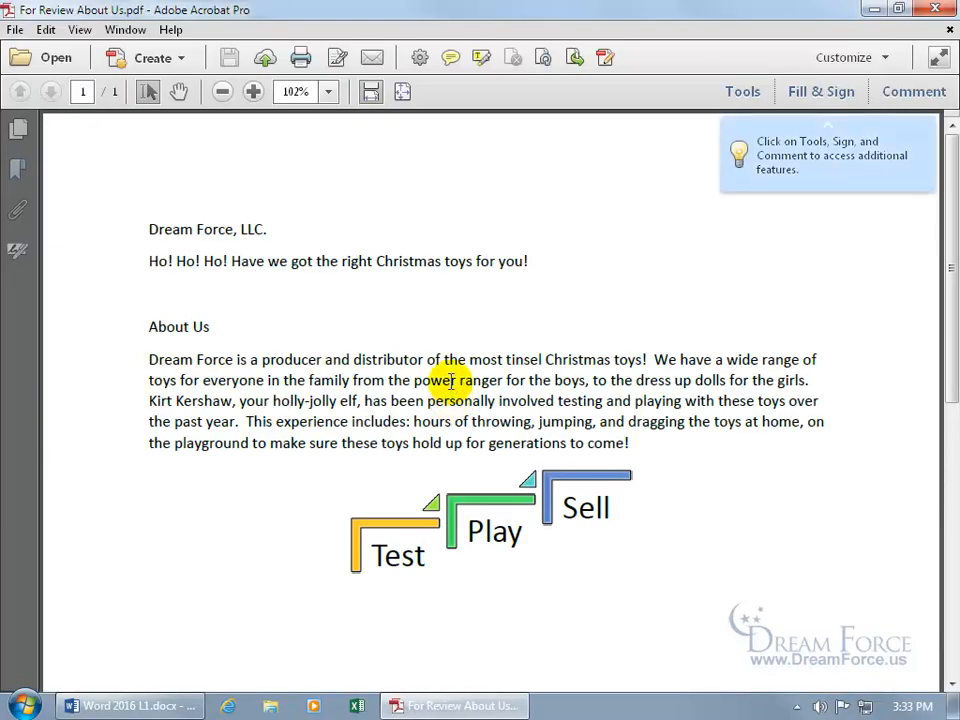
click(450, 364)
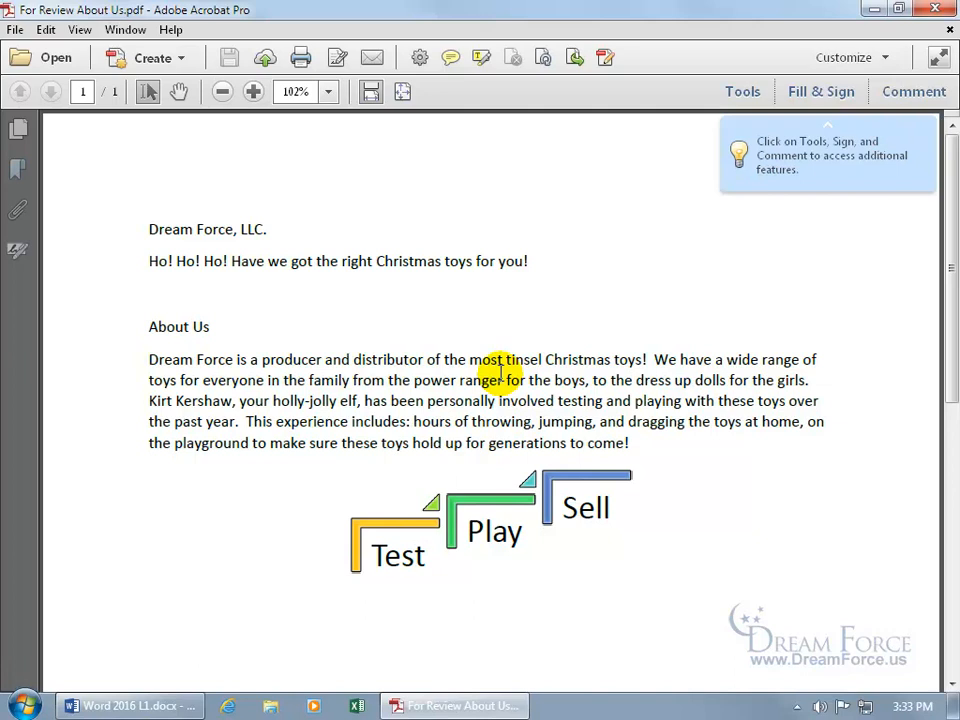
drag(444, 360, 503, 361)
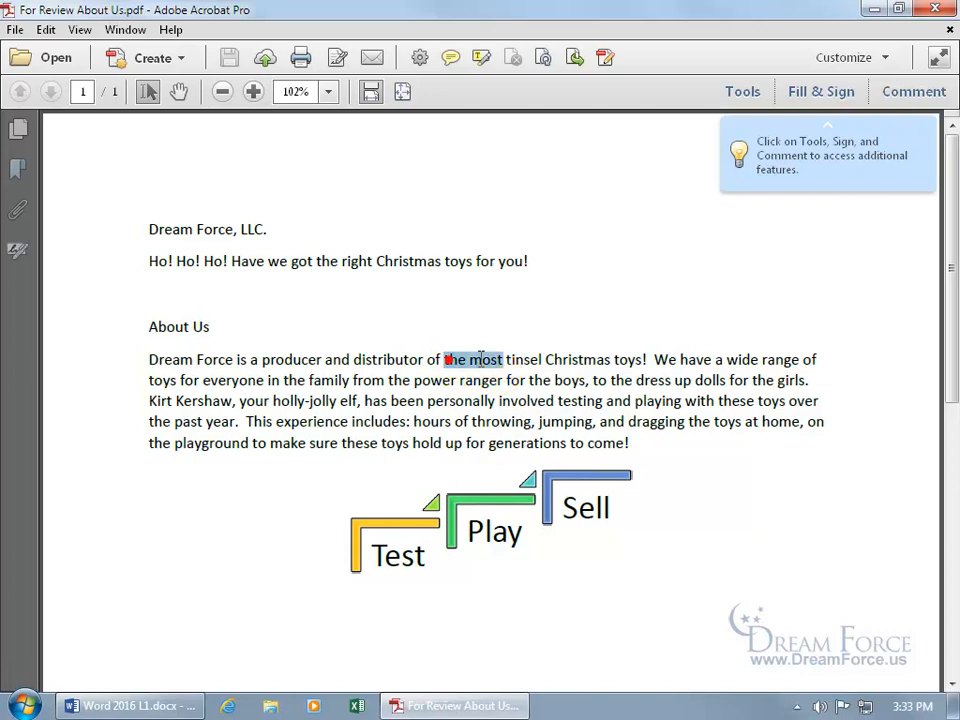
click(46, 30)
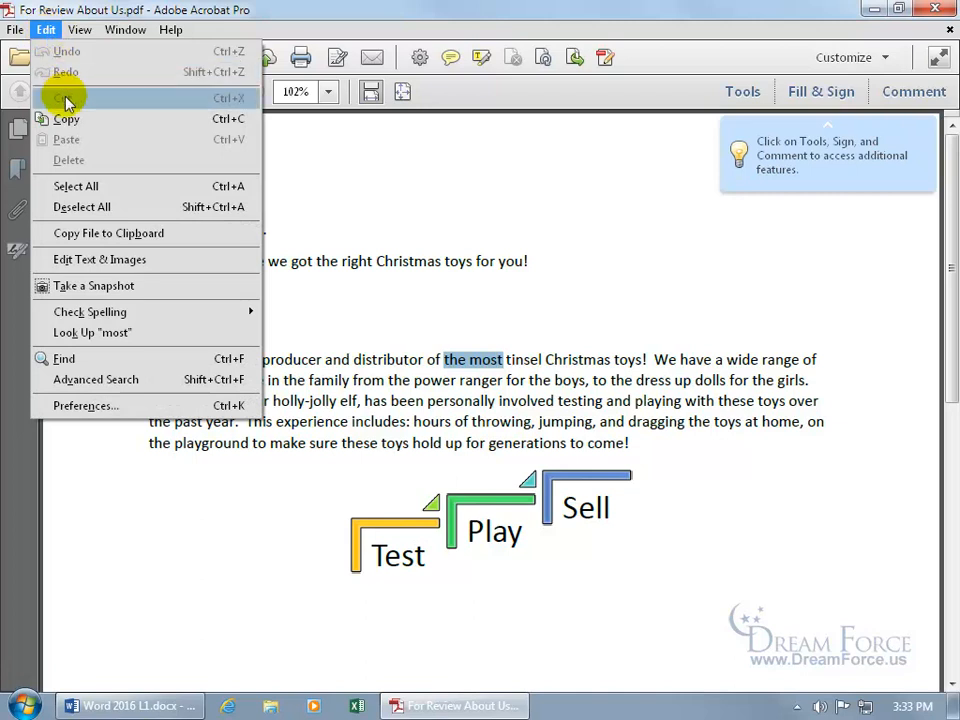
click(355, 250)
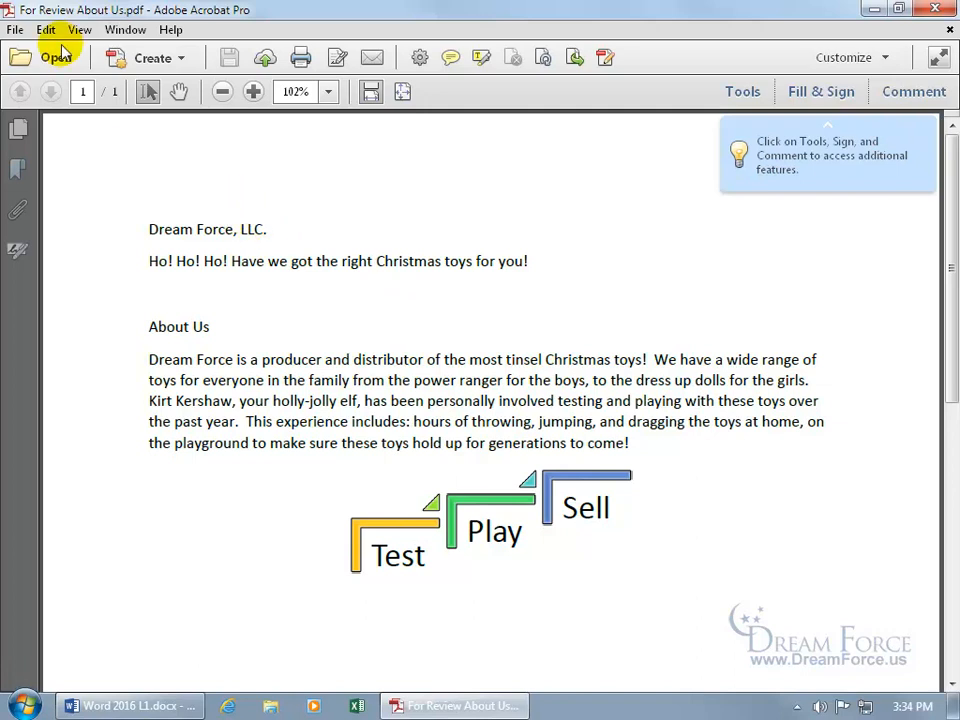
click(16, 30)
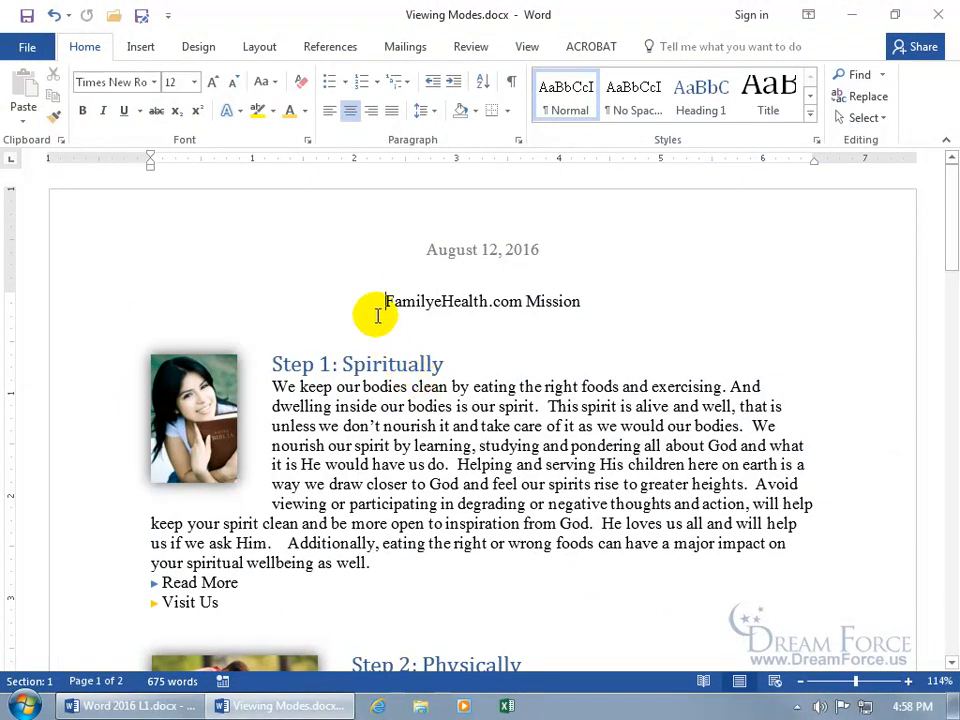
Step: Compare the Print Layout view of Viewing Modes.docx with its print preview, and return to the document
click(530, 50)
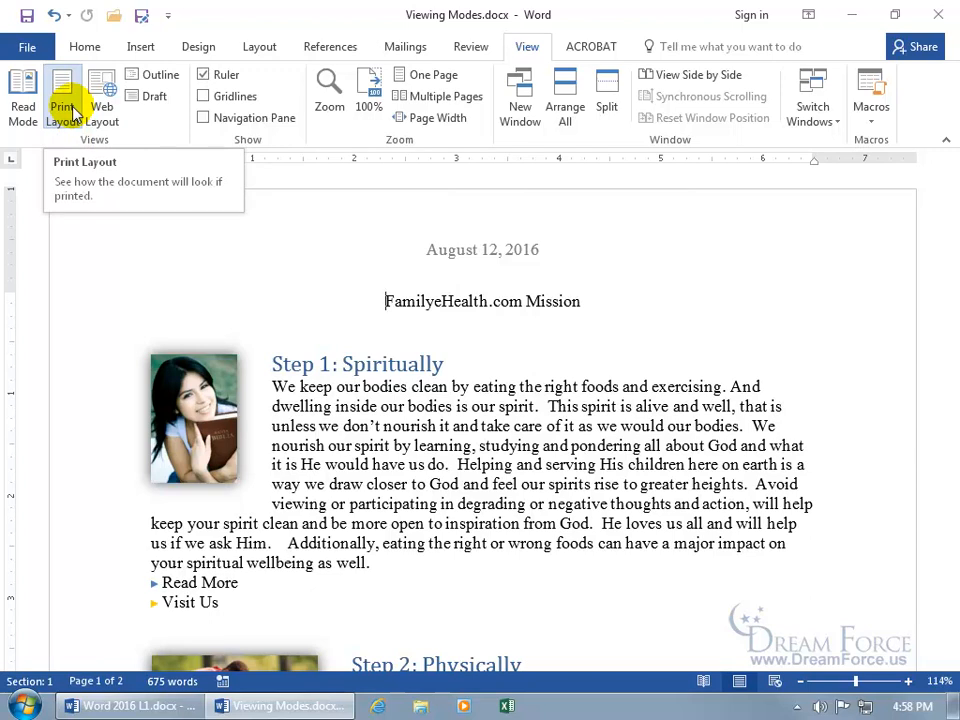
click(27, 47)
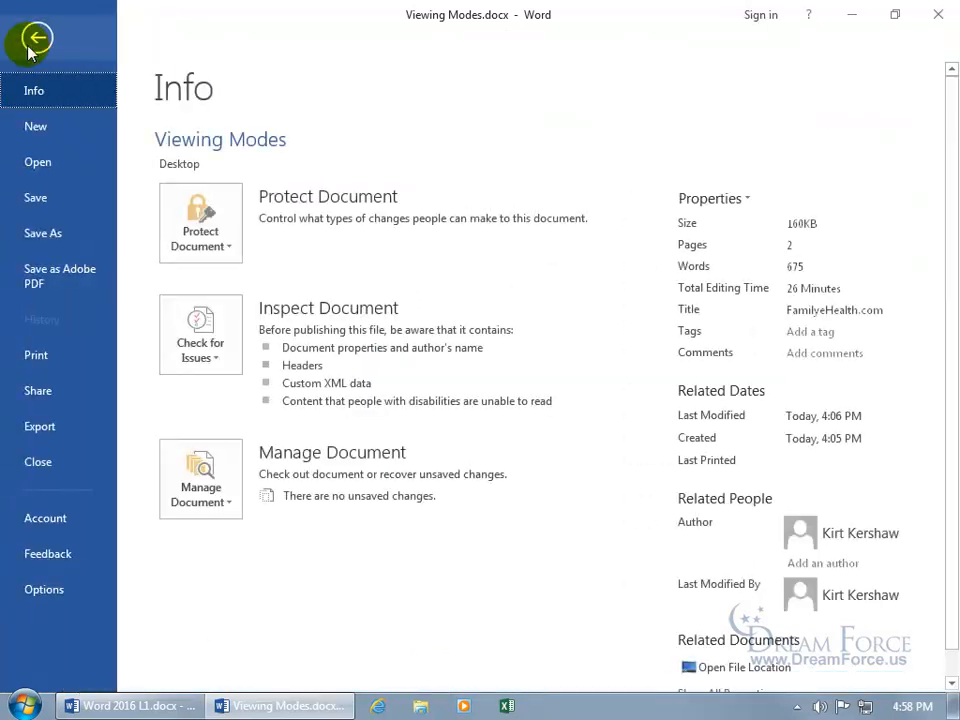
click(64, 358)
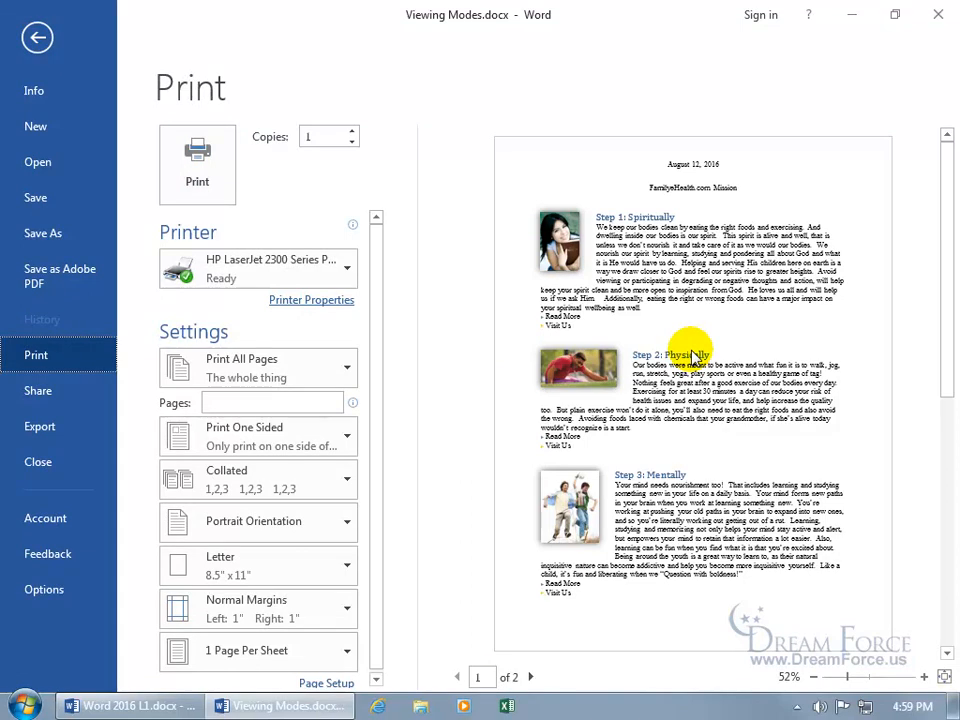
click(695, 299)
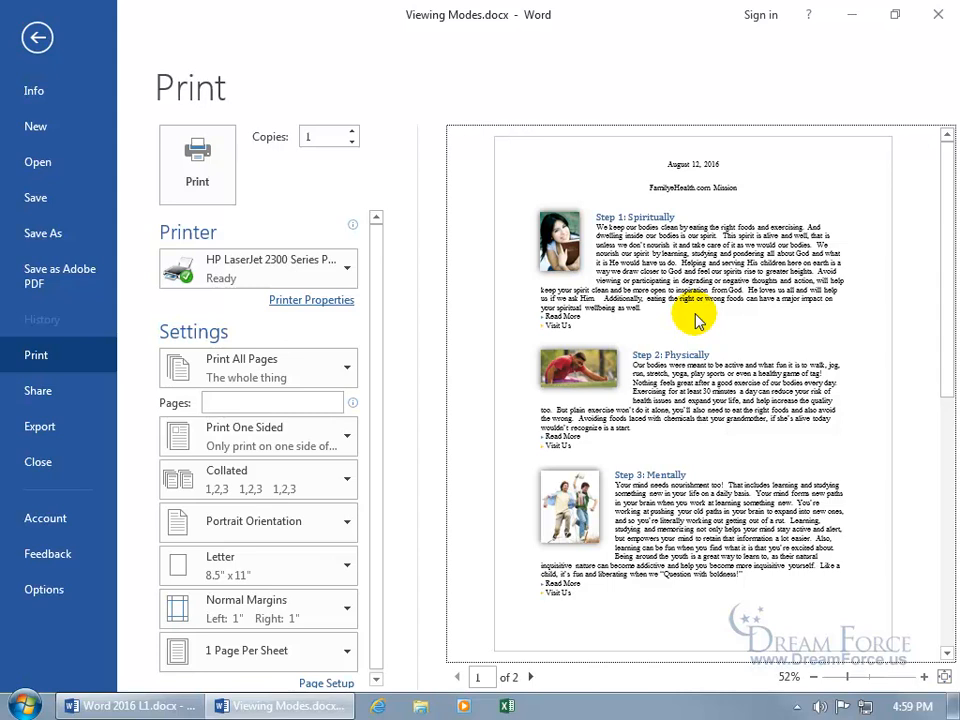
click(40, 38)
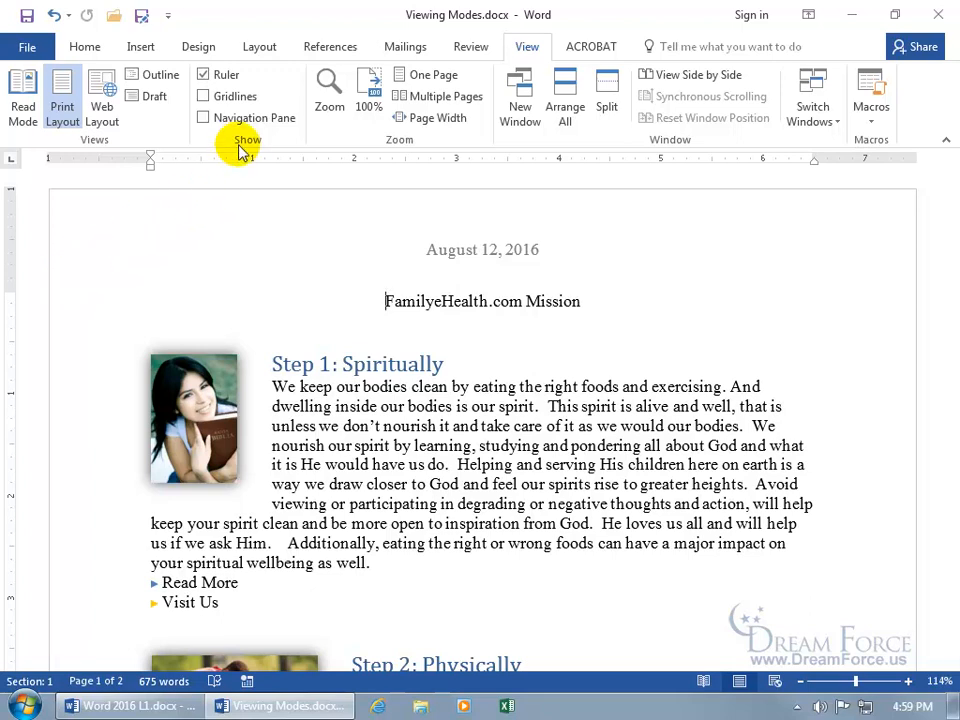
Step: Hide the ruler in Viewing Modes.docx and show it again
click(204, 75)
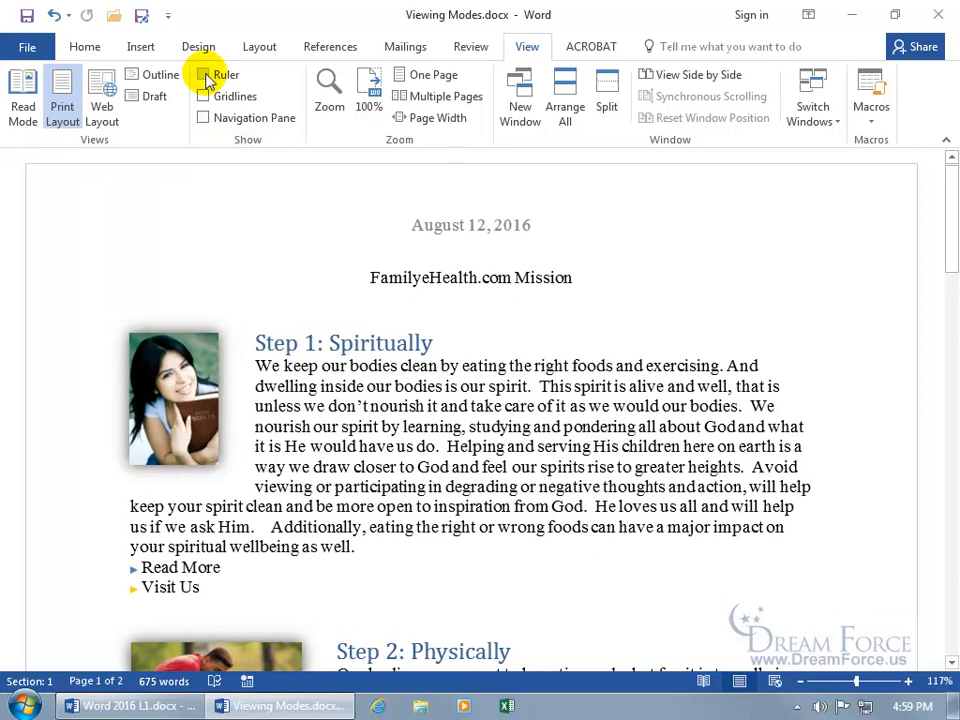
click(205, 76)
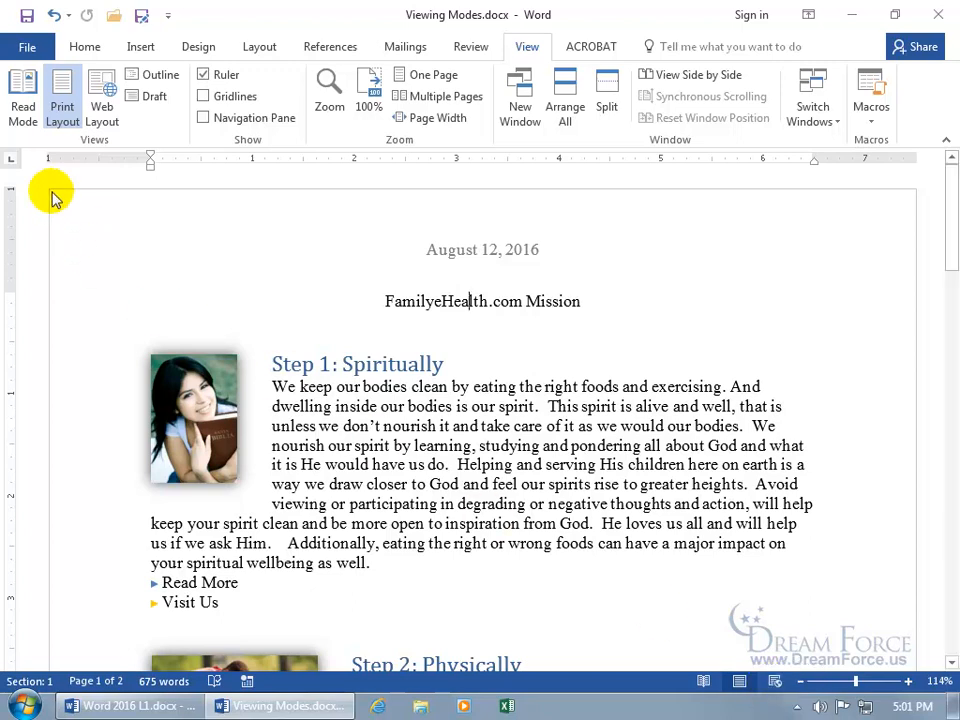
Step: Switch Viewing Modes.docx to Read Mode and page forward to the second screen and back to the first
click(23, 112)
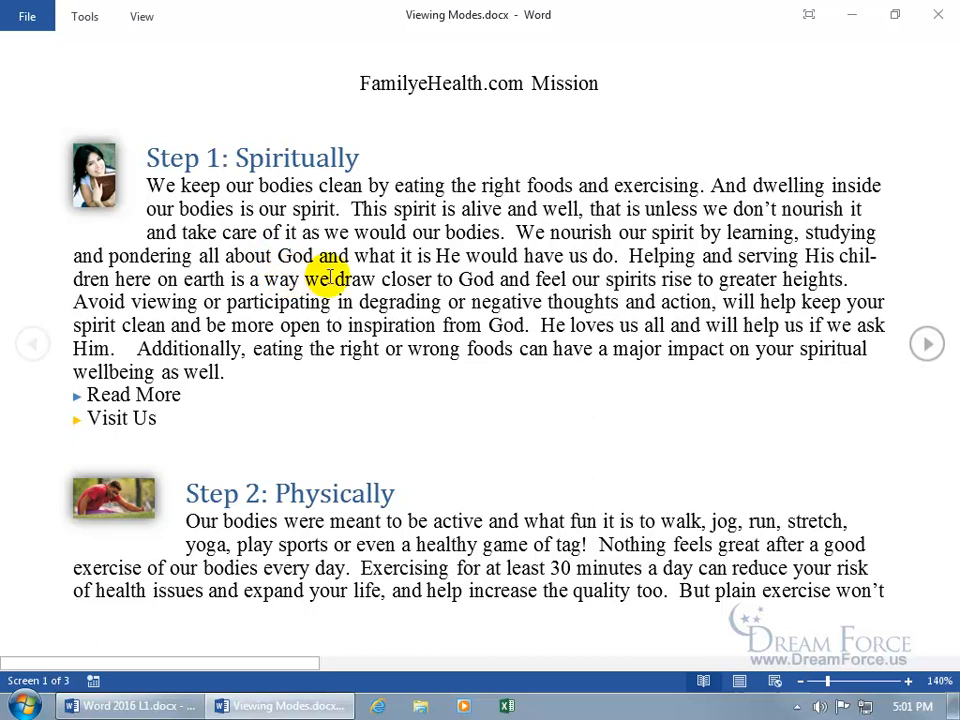
click(928, 346)
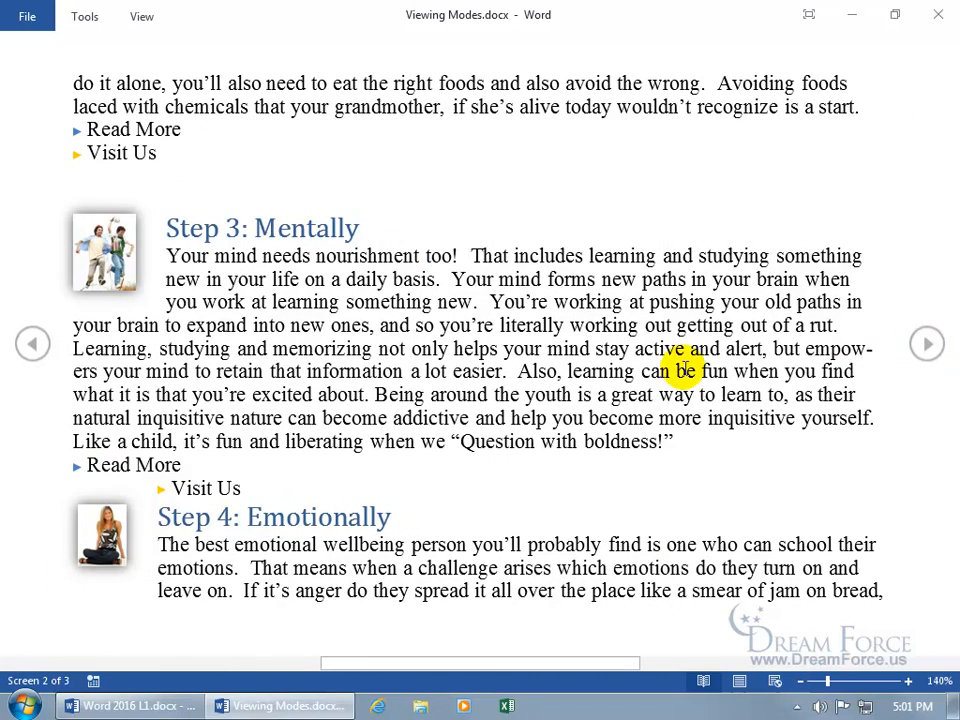
scroll(685, 369, up, 1)
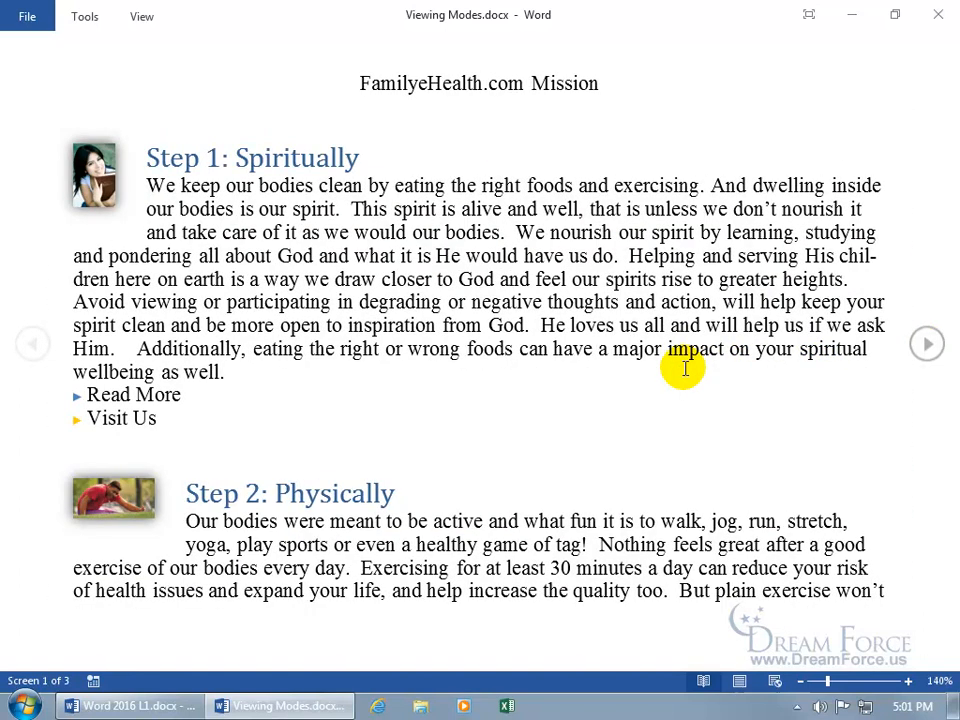
Step: Show the Navigation pane in Read Mode, jump to the heading "Step 3: Mentally", and close the pane
click(143, 18)
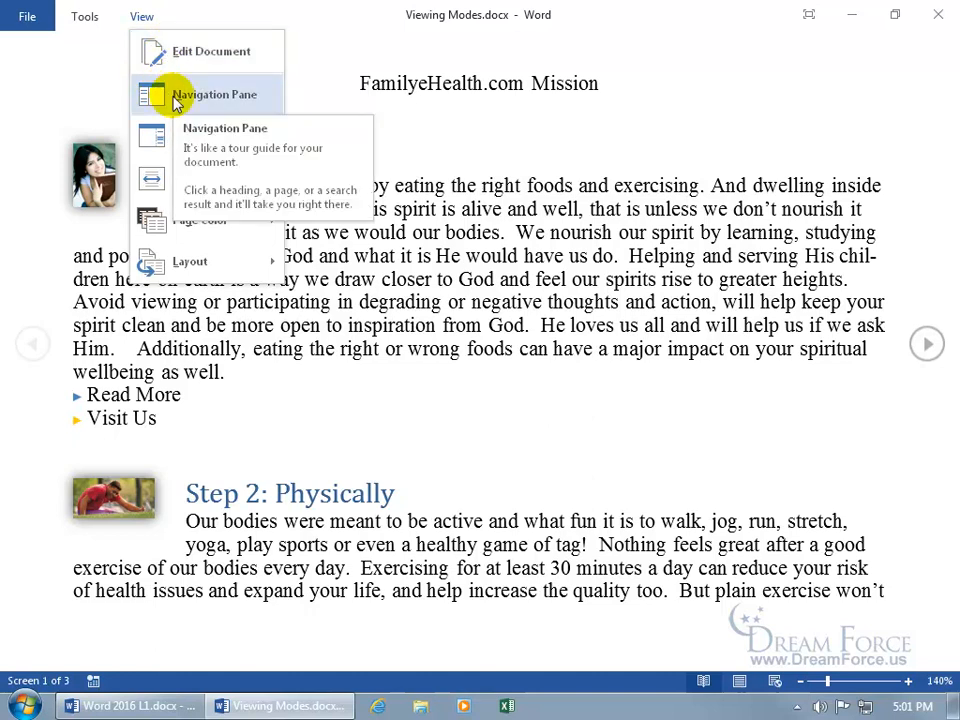
click(176, 98)
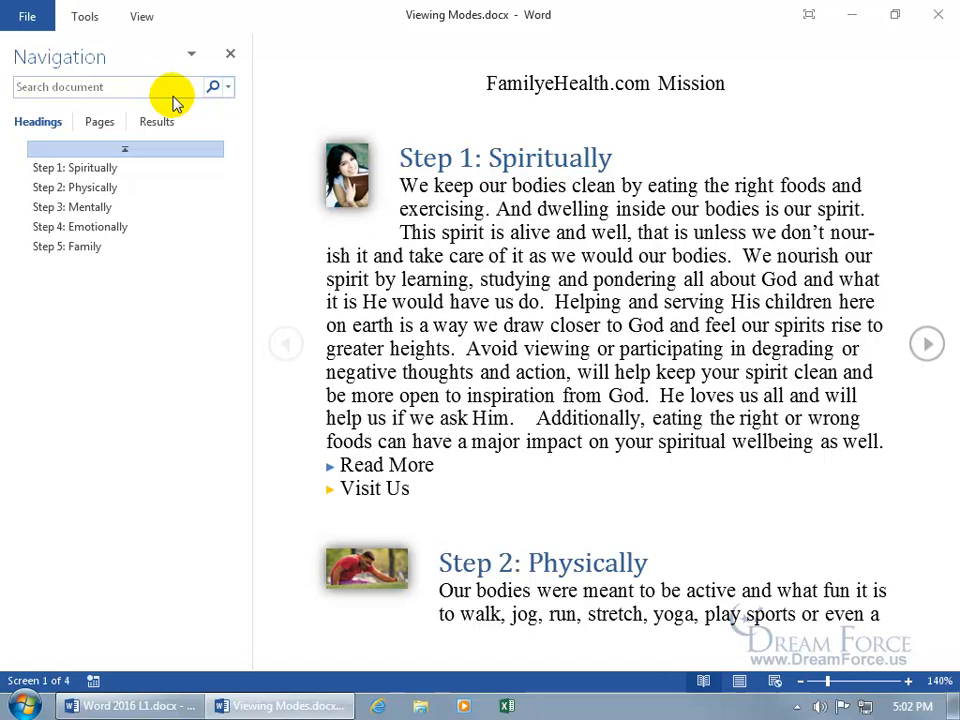
click(80, 207)
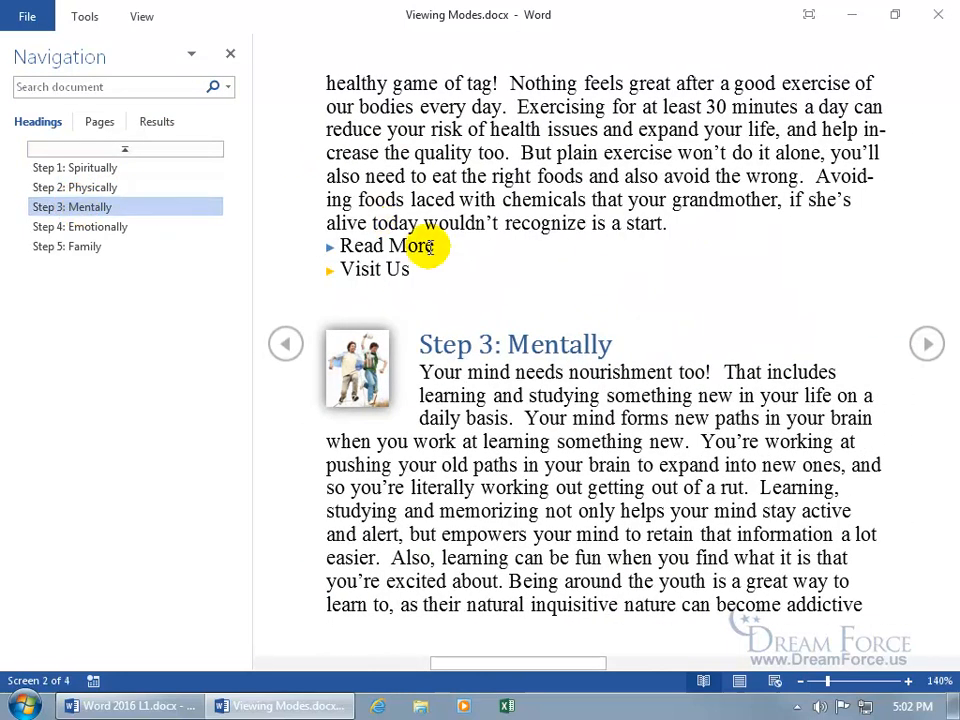
click(233, 55)
Step: Try the Wide column width in Read Mode, and set the column width to Narrow
click(141, 17)
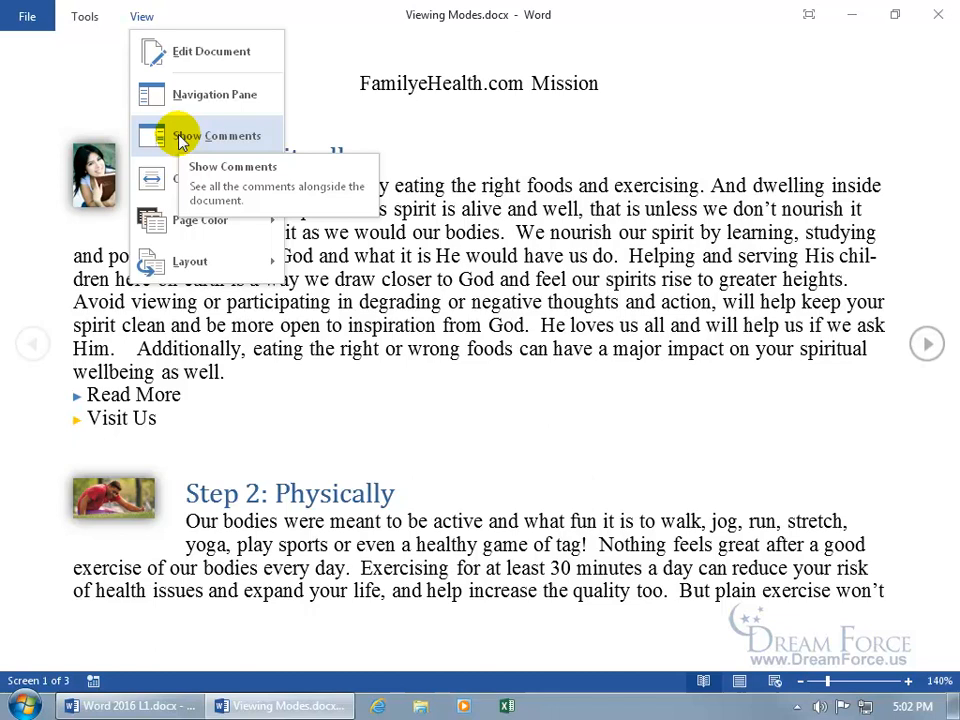
mouse_move(178, 179)
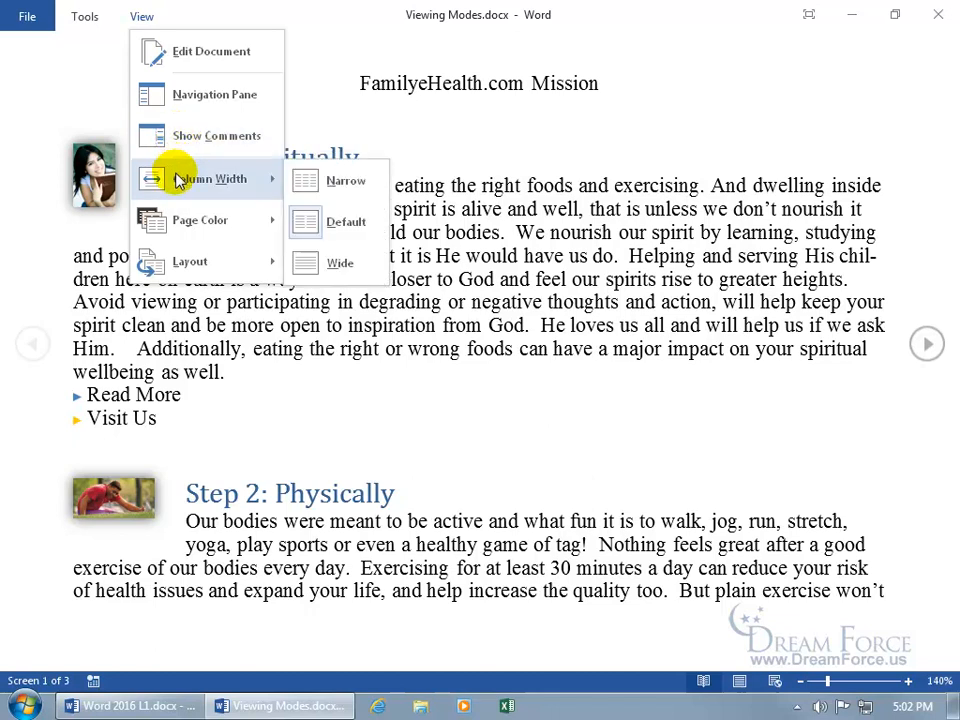
click(337, 260)
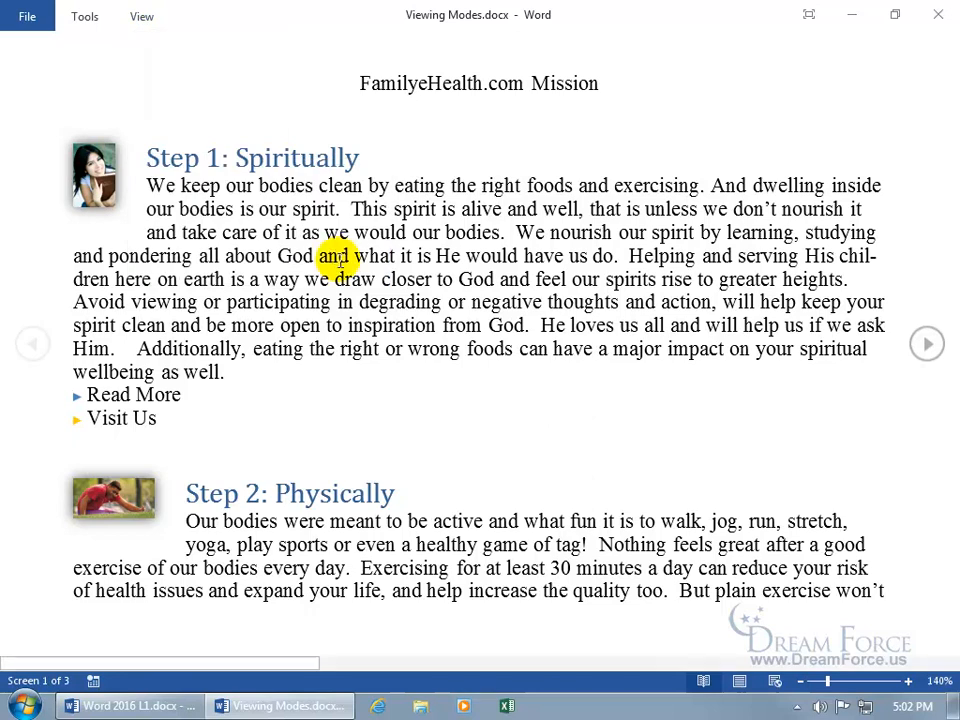
click(141, 17)
mouse_move(178, 182)
click(310, 181)
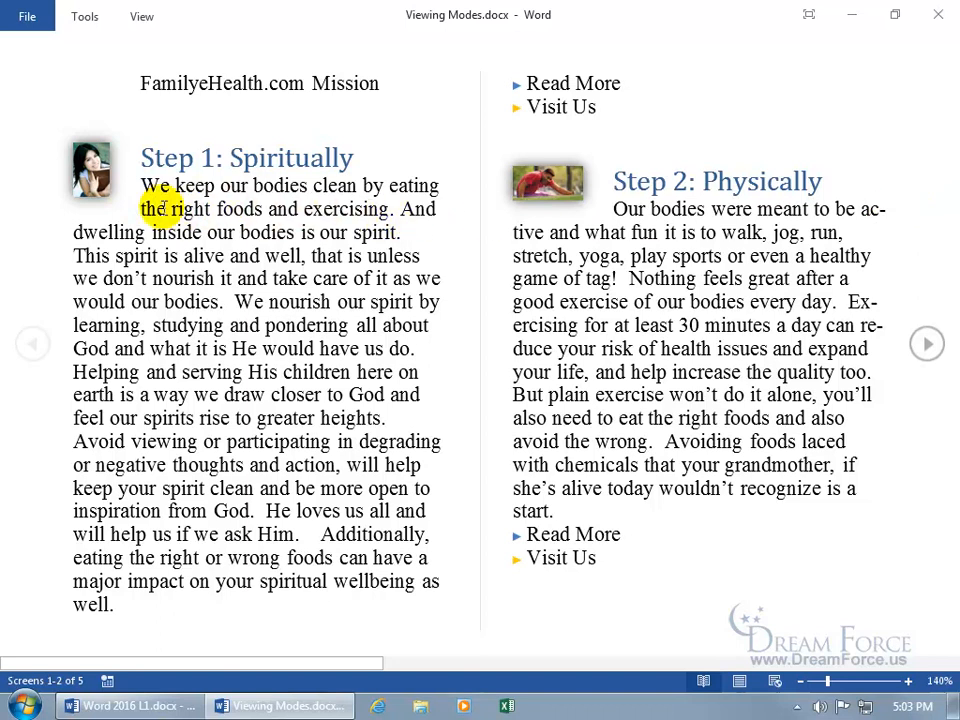
Step: Set the Read Mode page color to Sepia
click(142, 17)
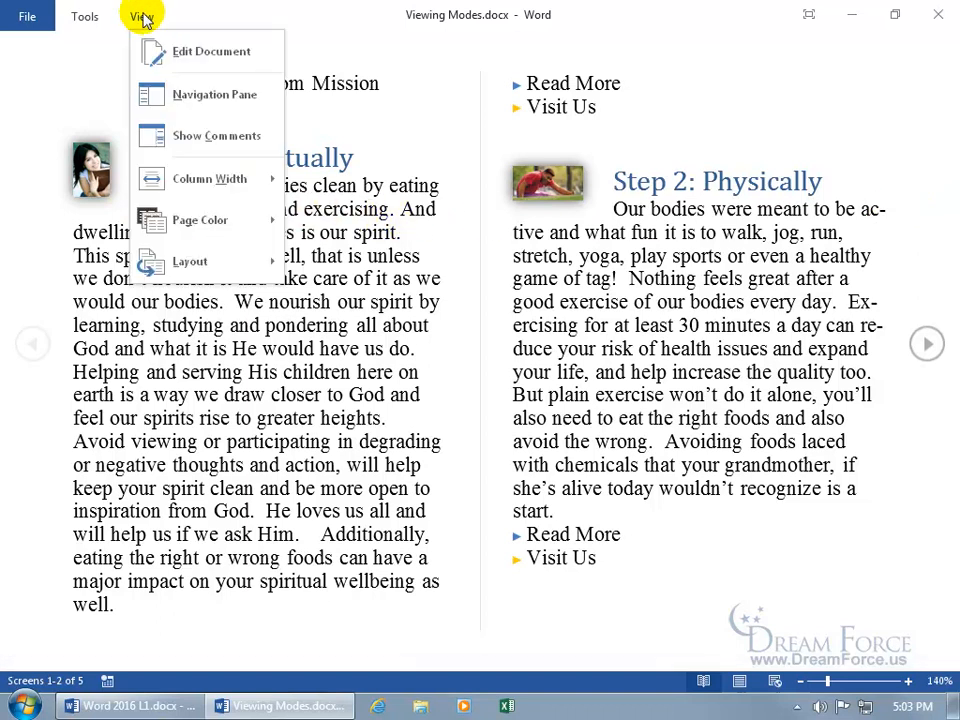
mouse_move(183, 222)
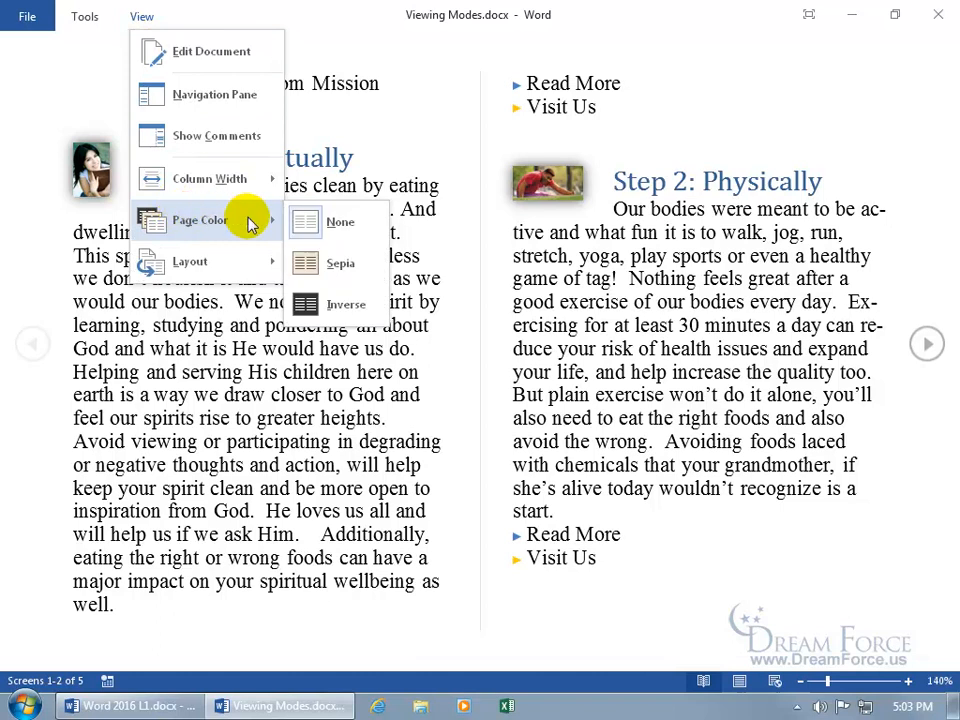
click(341, 263)
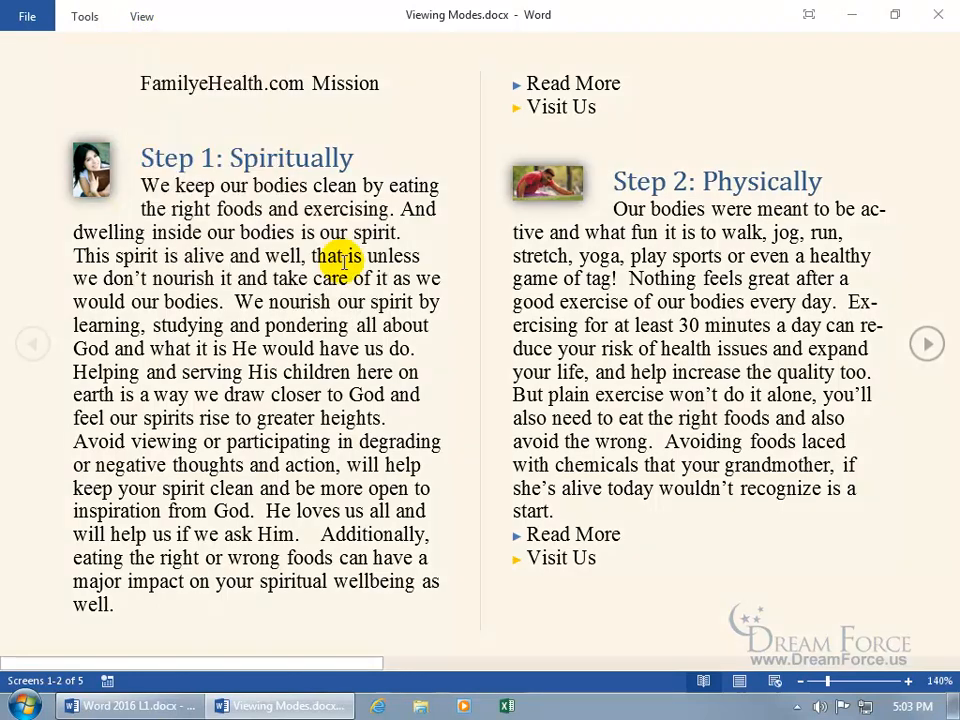
Step: Change the Read Mode layout to Paper Layout and check which view options are available
click(140, 15)
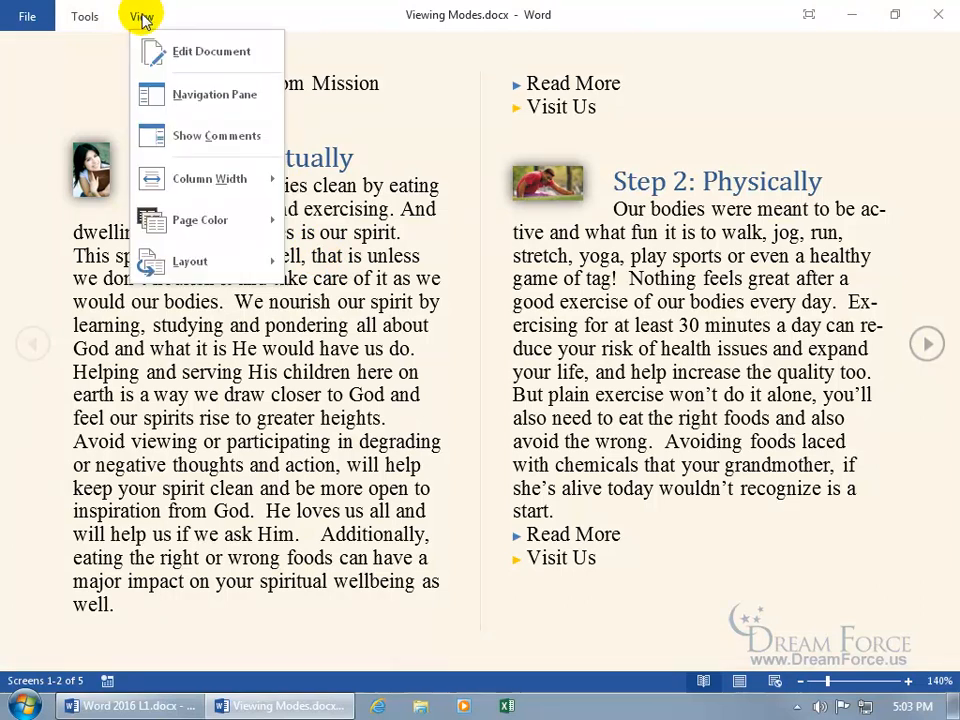
mouse_move(201, 263)
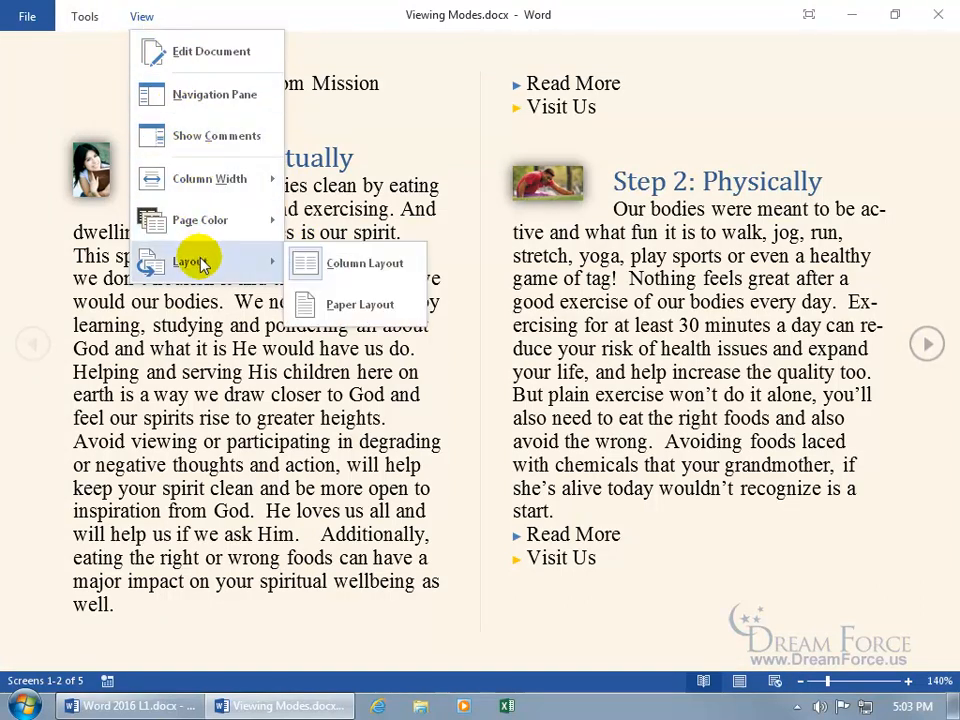
click(336, 303)
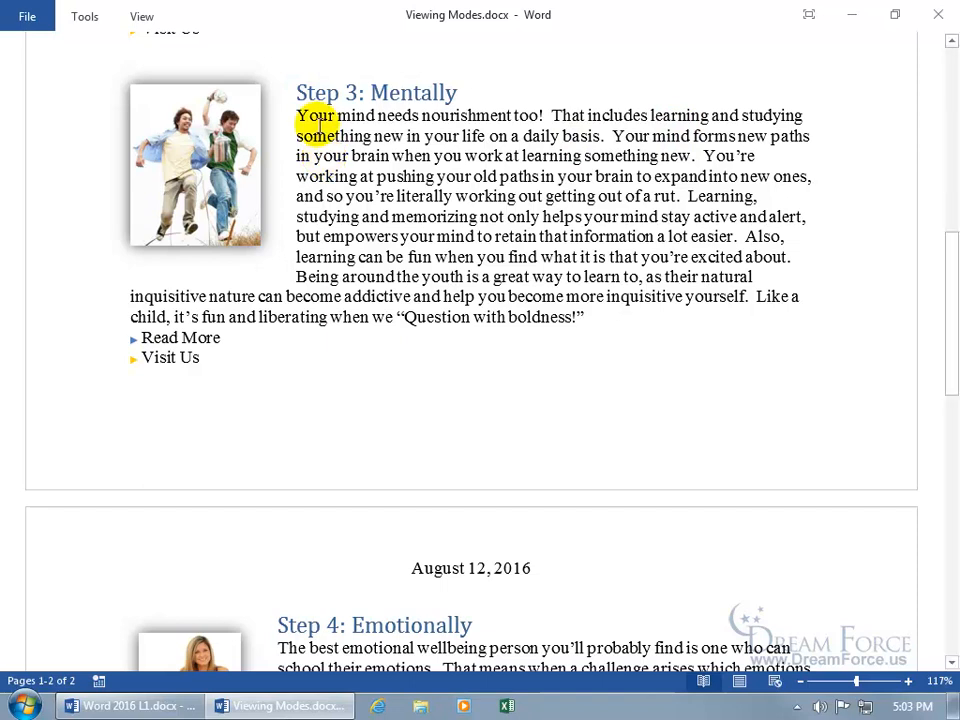
click(146, 21)
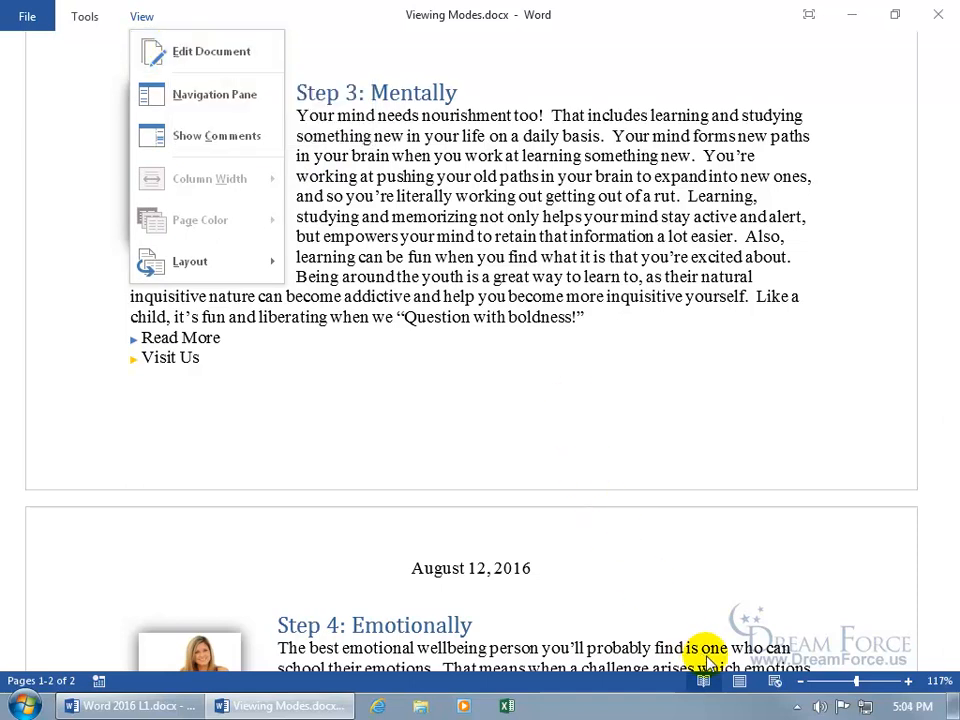
Step: Return Viewing Modes.docx from Read Mode to Print Layout, and switch it to Web Layout
click(742, 683)
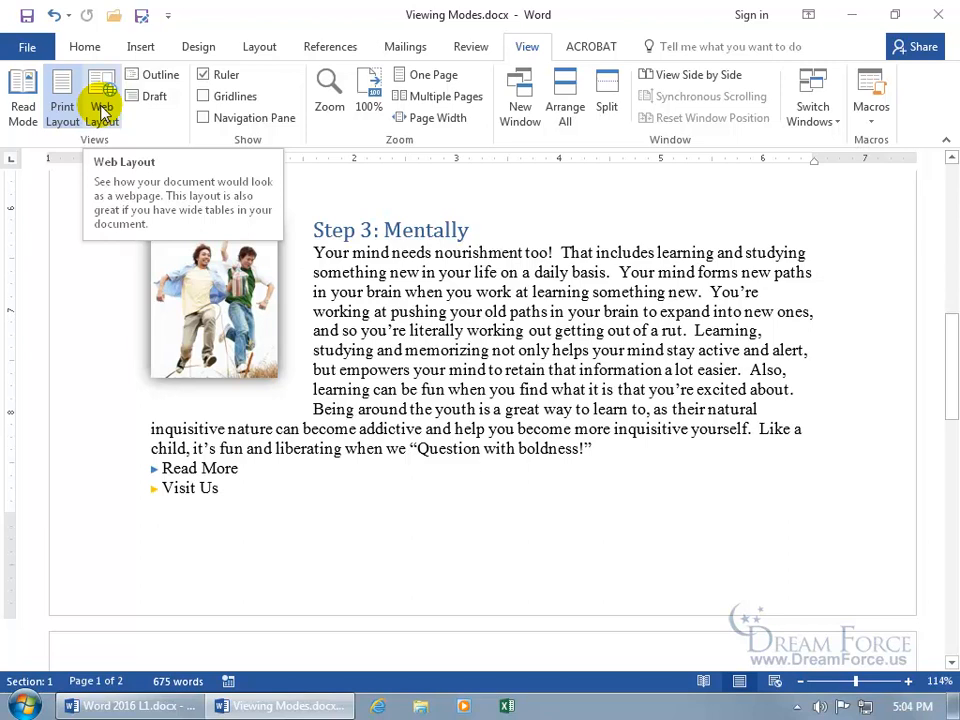
click(104, 110)
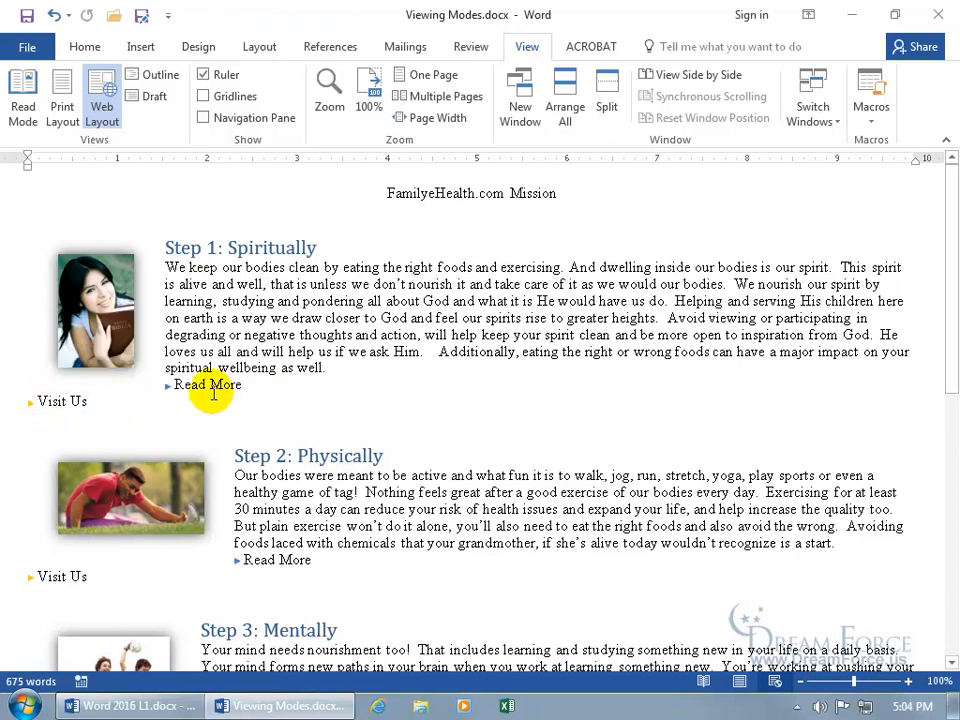
Step: Try to move "Read More" under Step 1 down with a new line before it, and undo the change
click(167, 385)
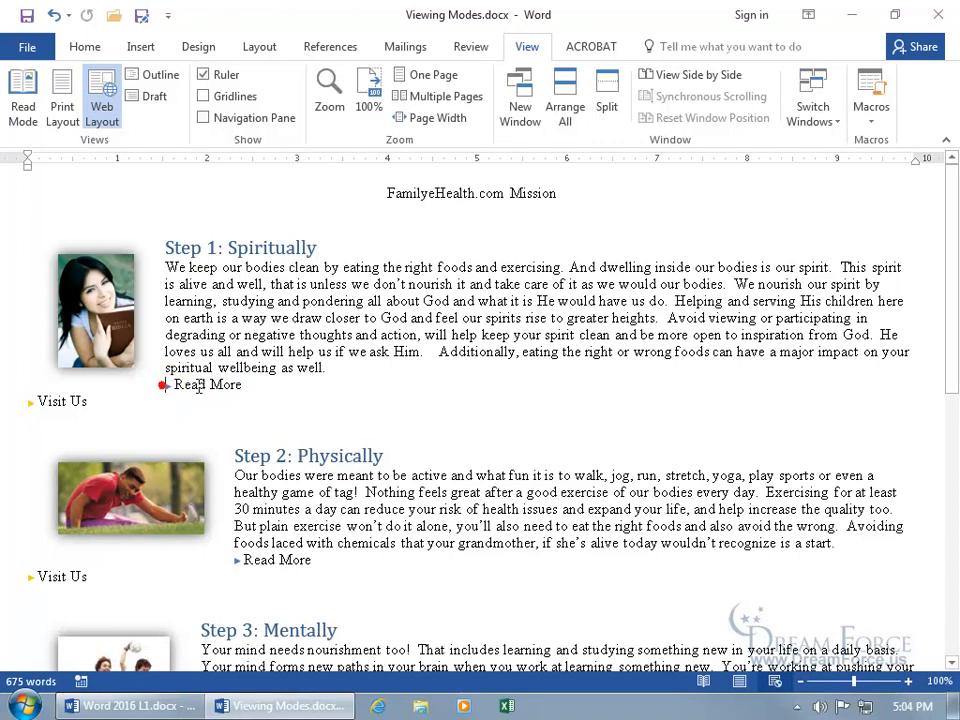
key(Return)
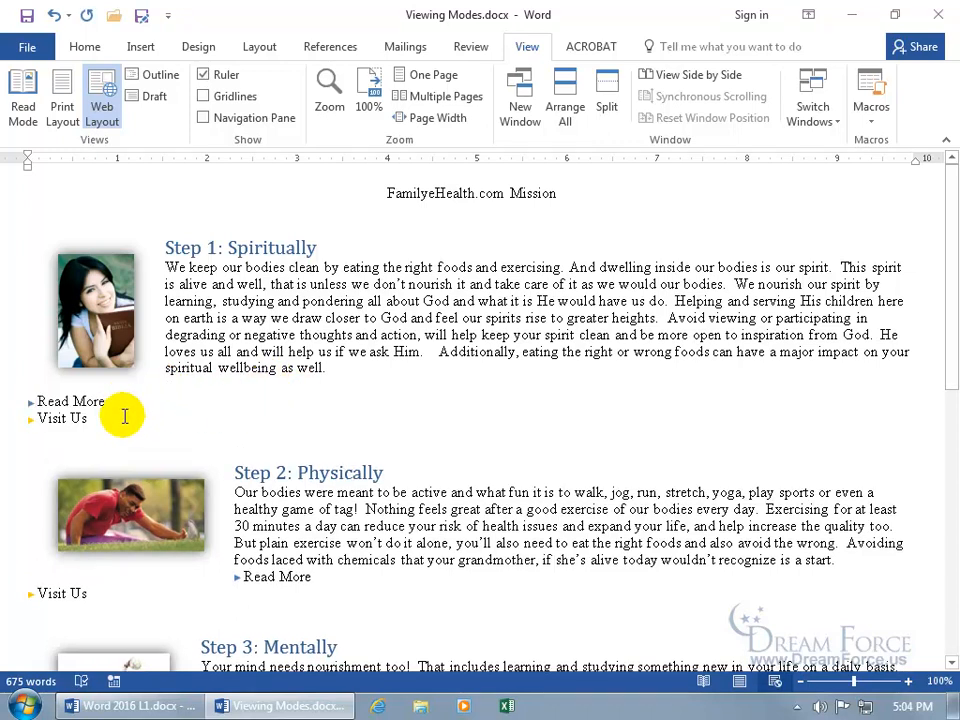
click(54, 15)
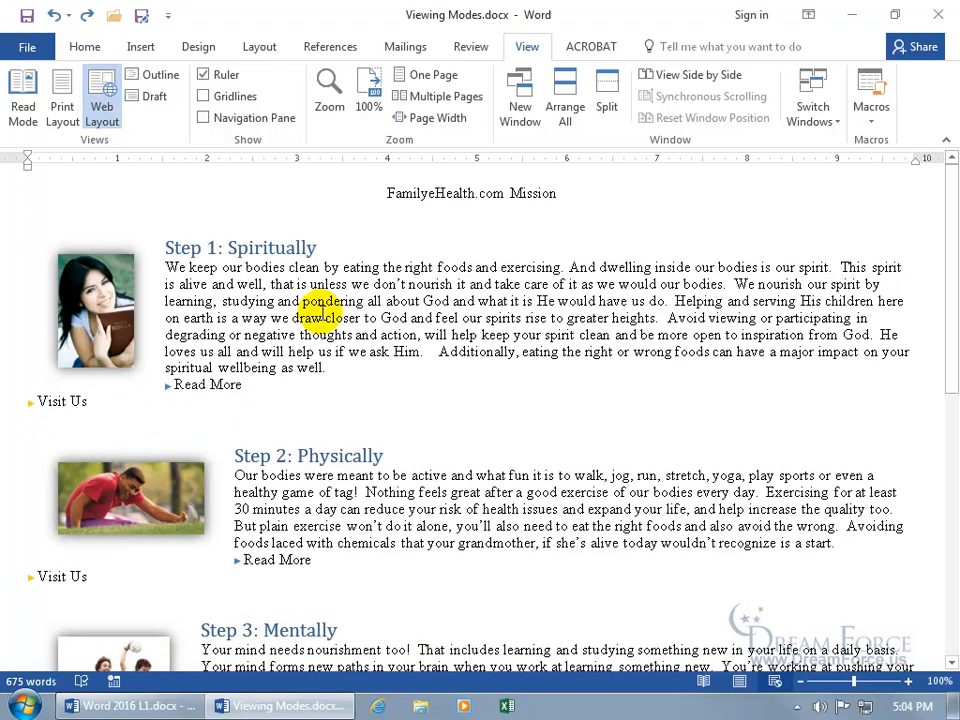
Step: Switch the document to Draft view and place the cursor in the Step 4 paragraph just after the page break
click(155, 98)
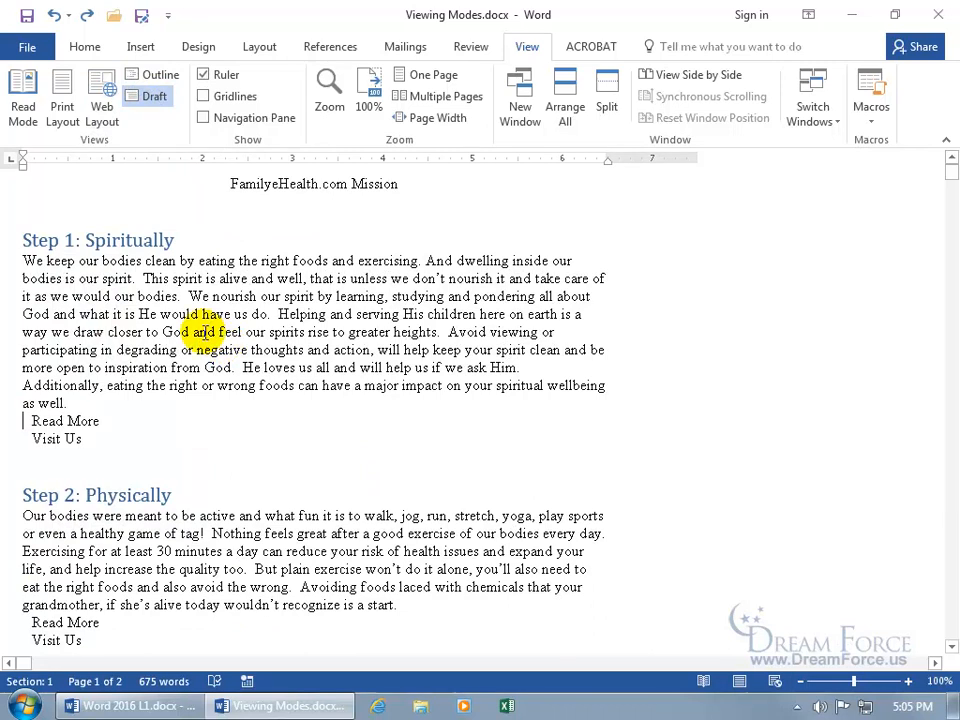
scroll(580, 318, down, 10)
scroll(584, 318, down, 2)
scroll(590, 330, up, 2)
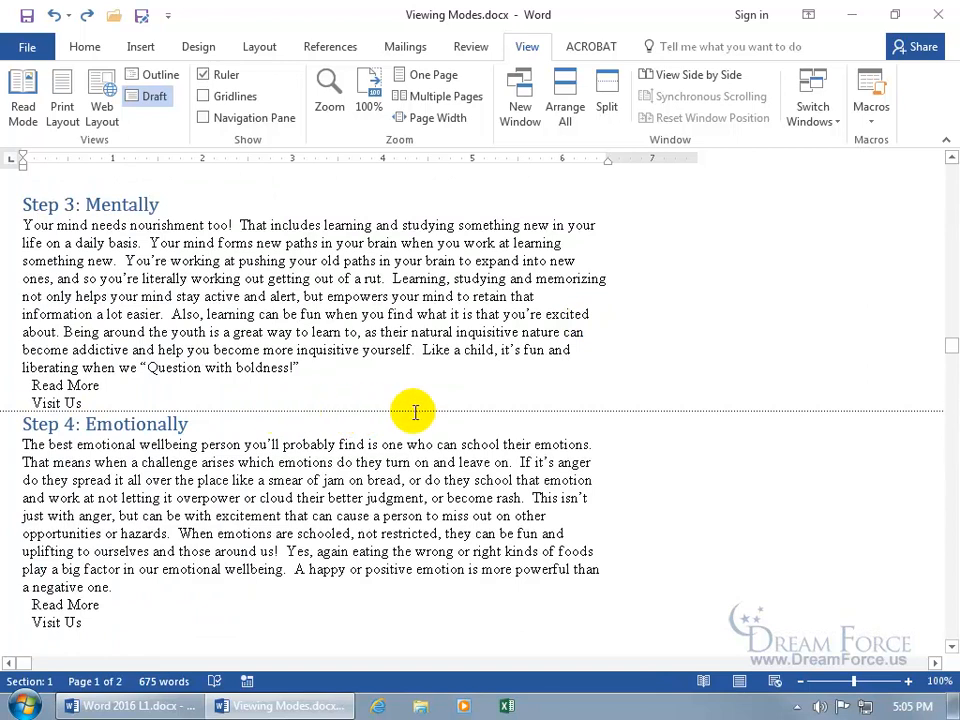
click(220, 462)
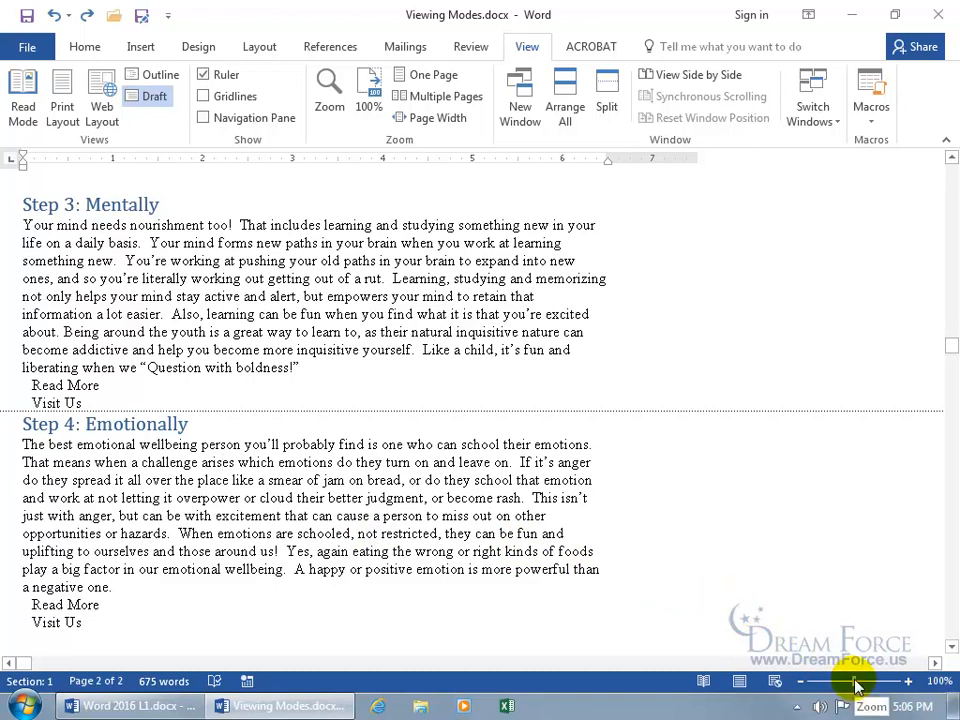
Step: Try zooming the Draft view to about 148%, page width and about 172%, and return it to 100%
drag(855, 683, 862, 685)
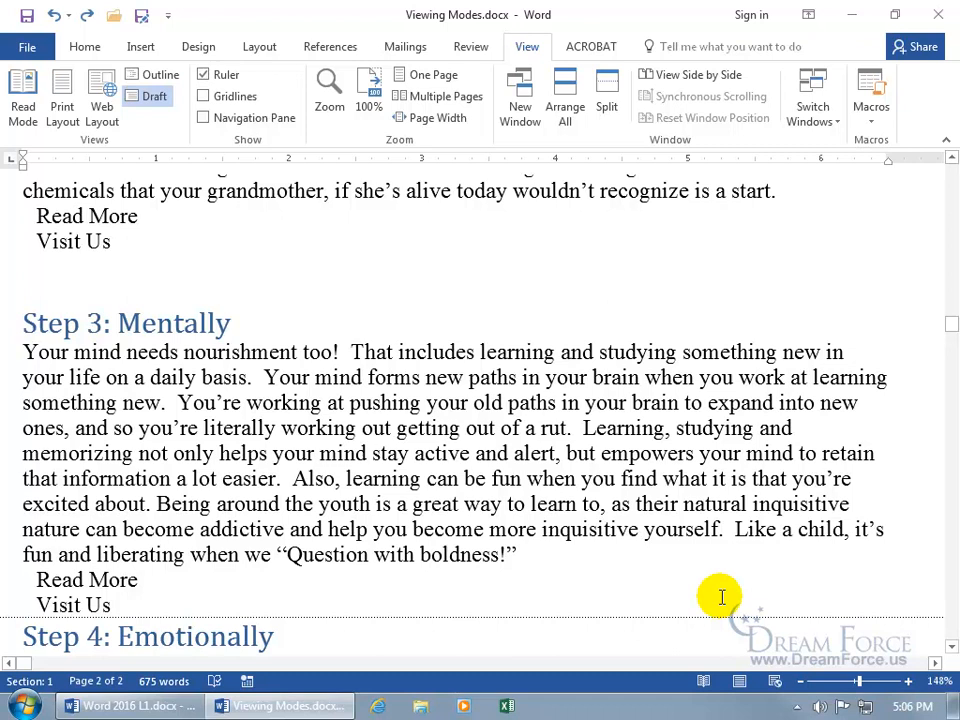
click(938, 682)
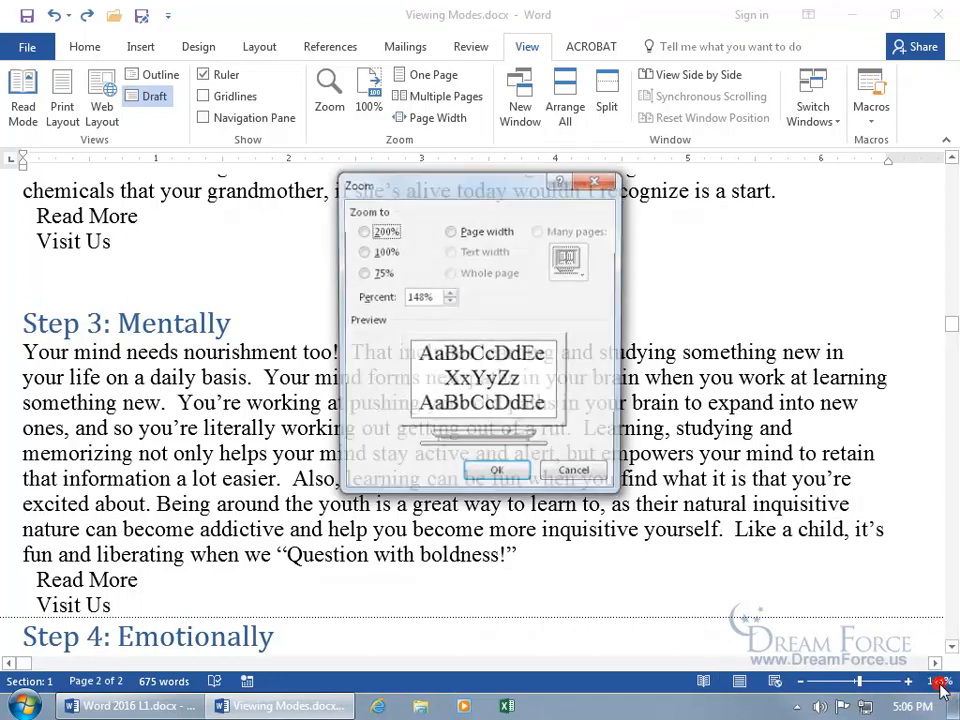
click(450, 231)
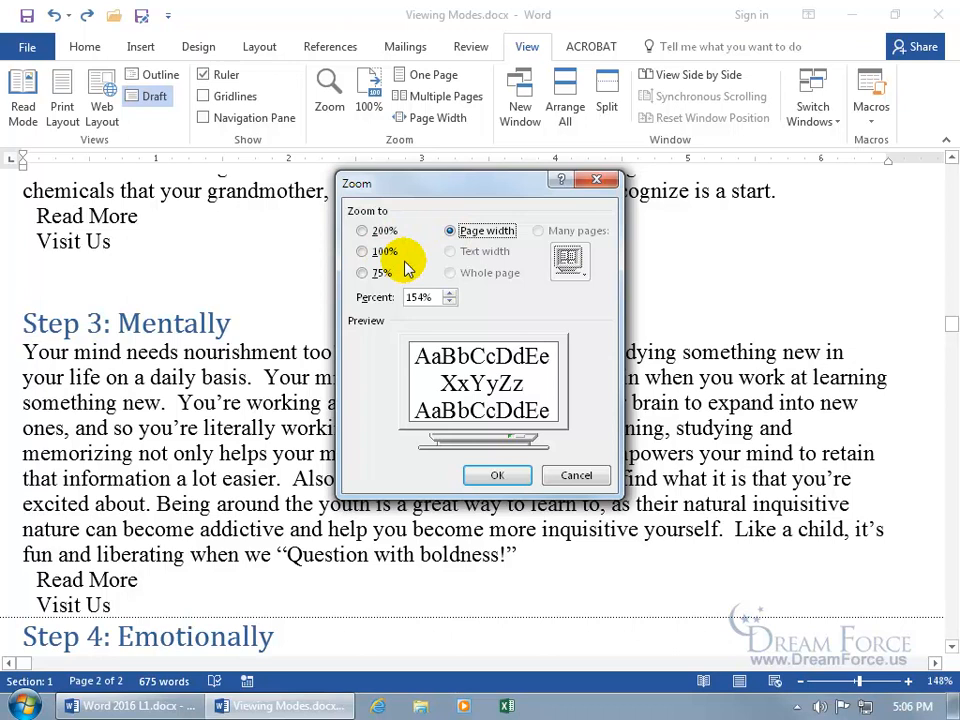
click(497, 474)
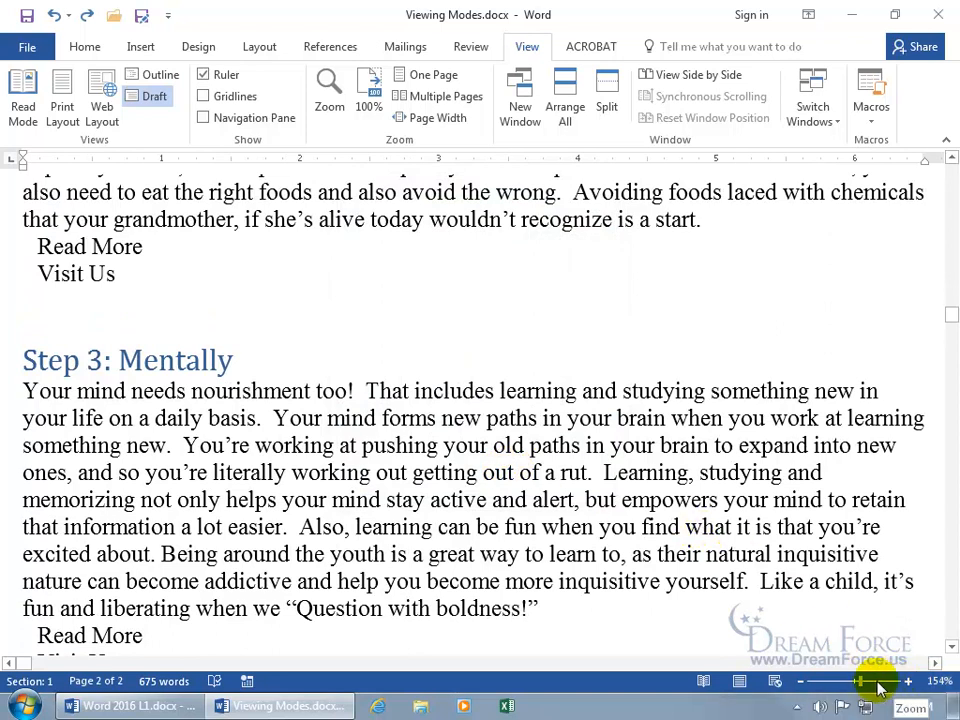
drag(857, 686, 860, 688)
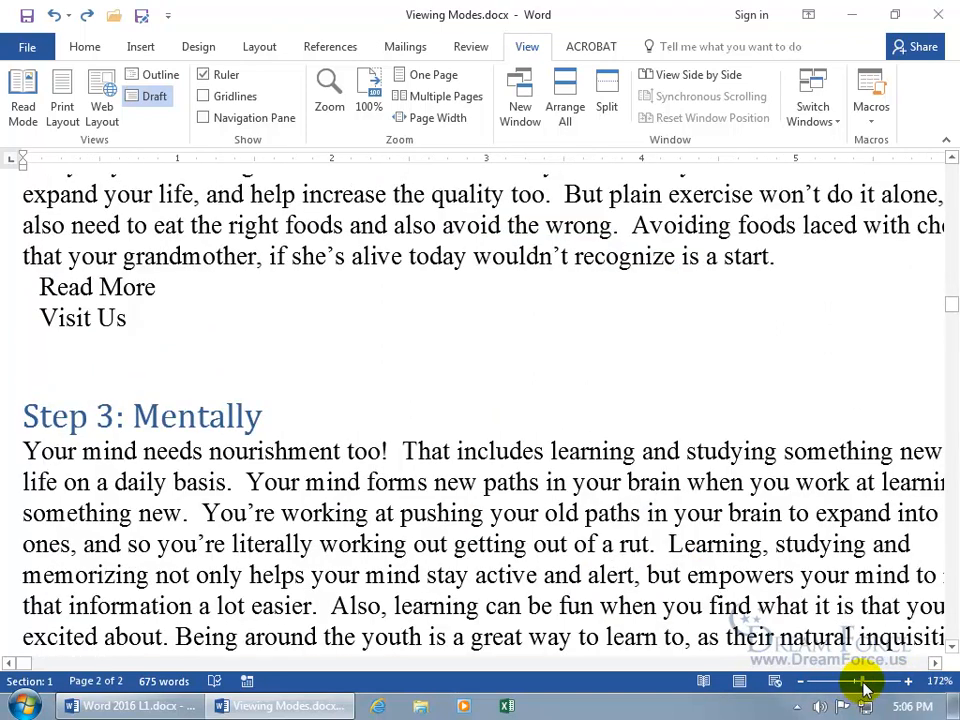
click(855, 688)
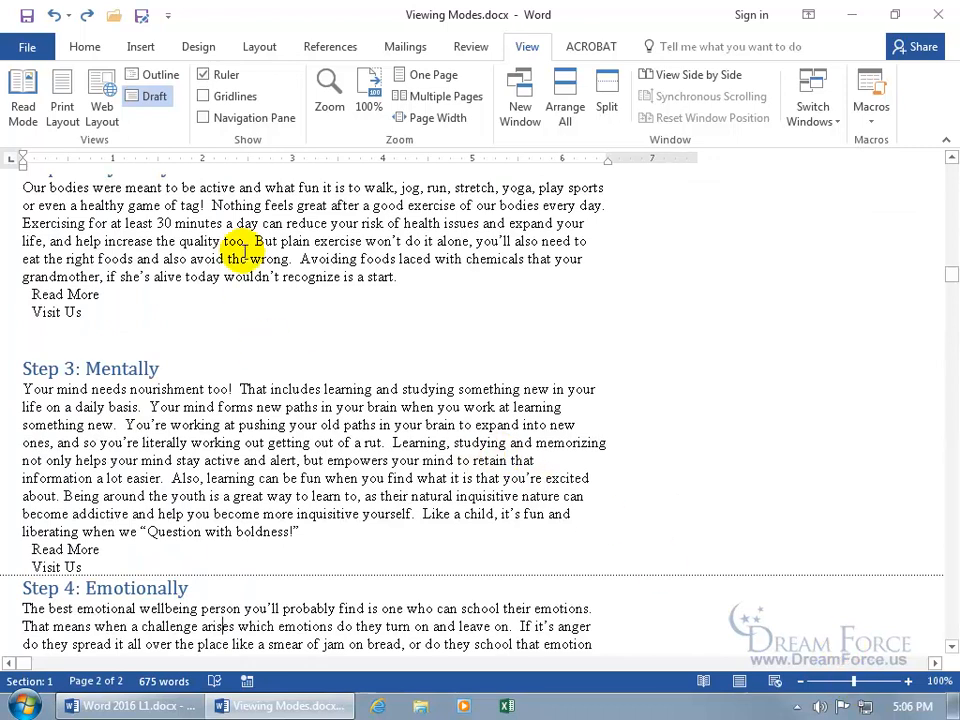
Step: Switch Viewing Modes.docx to Outline view and go to the start of the outline
click(160, 78)
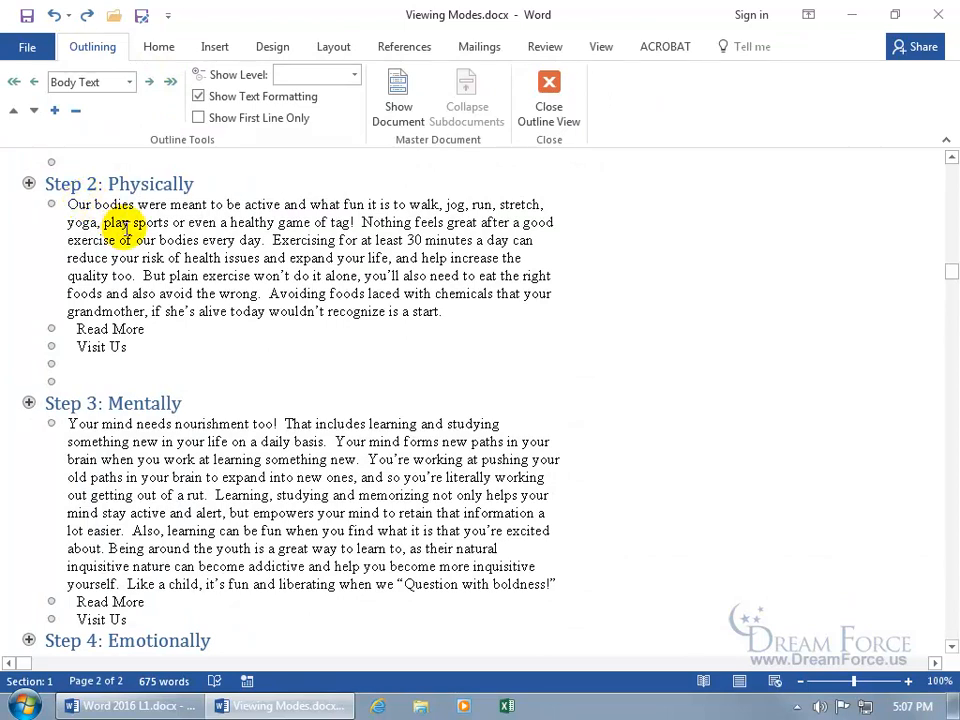
scroll(205, 348, up, 4)
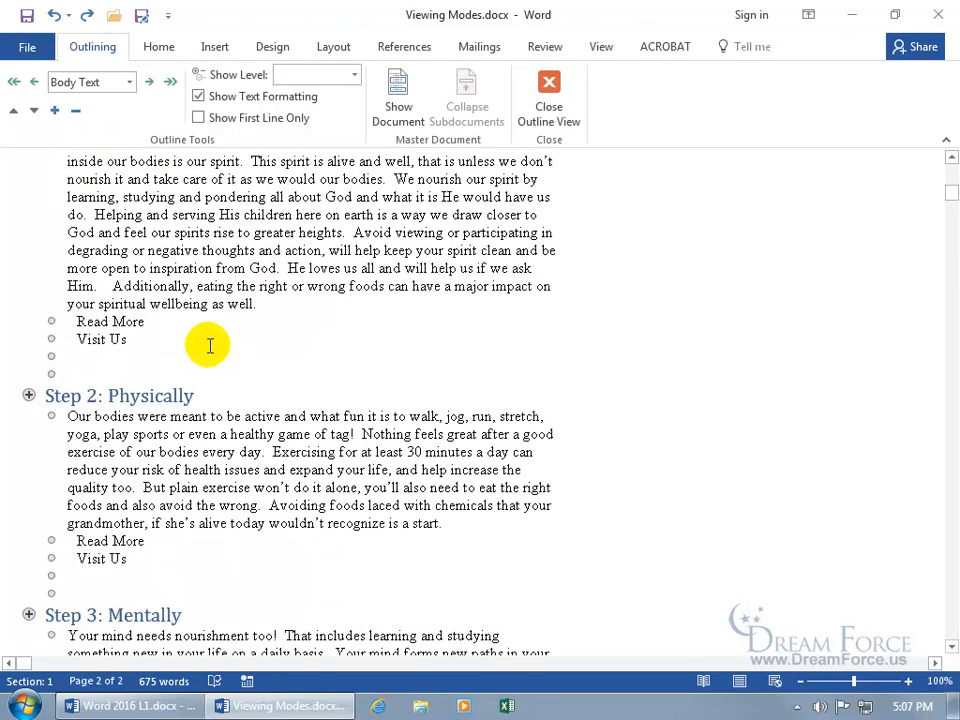
scroll(210, 345, up, 2)
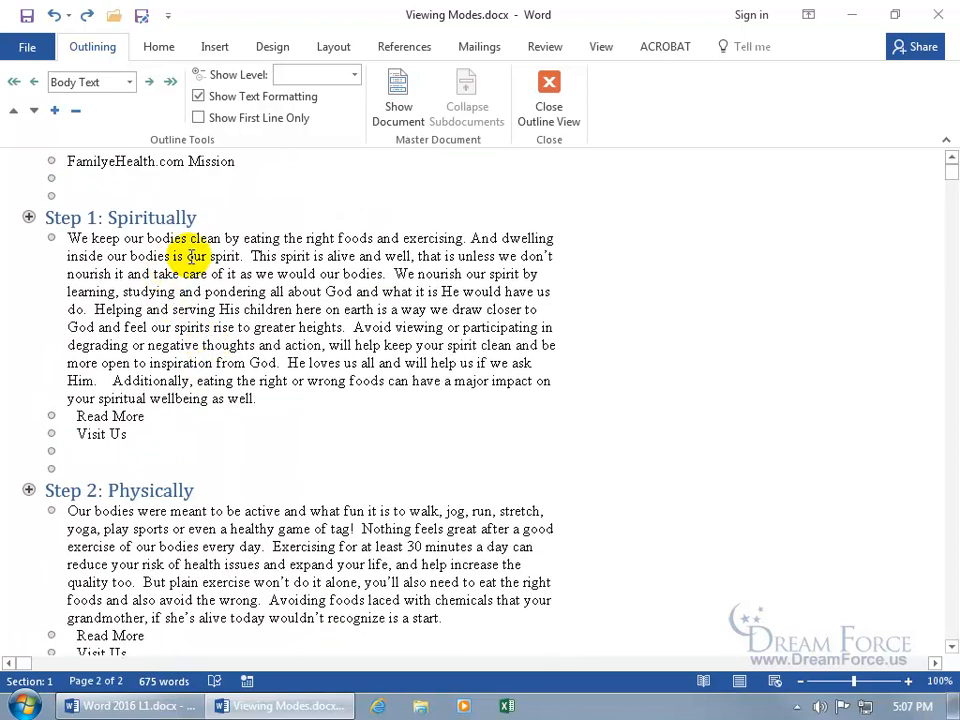
mouse_move(949, 171)
mouse_down()
mouse_move(945, 163)
mouse_move(950, 187)
mouse_move(950, 170)
mouse_up()
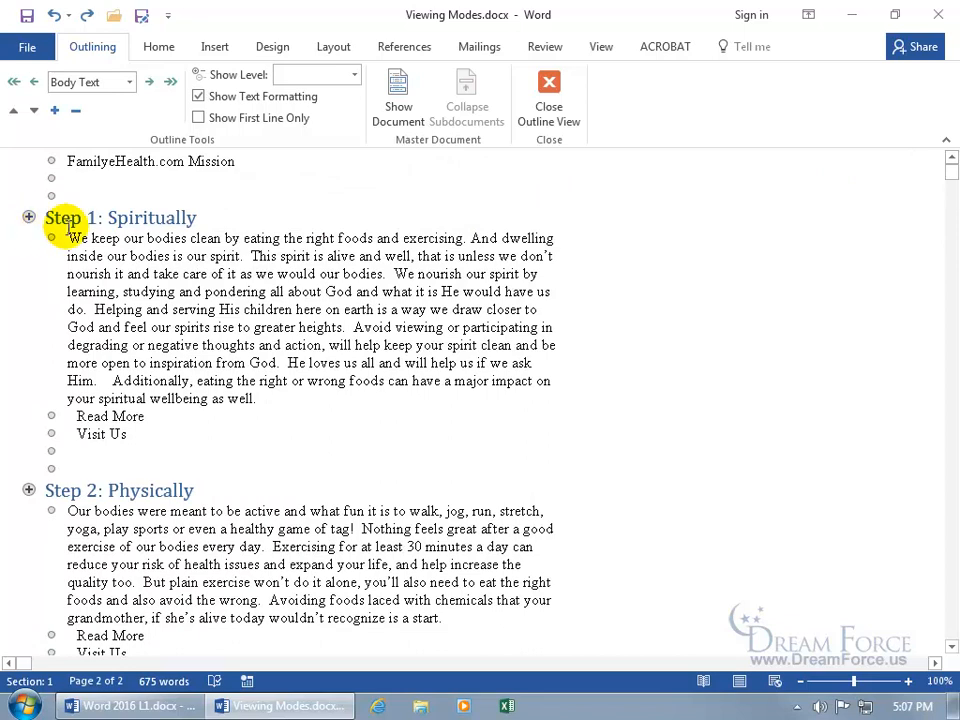
Step: Collapse the body text under the Step 1, Step 2 and Step 3 headings in the outline
double_click(29, 217)
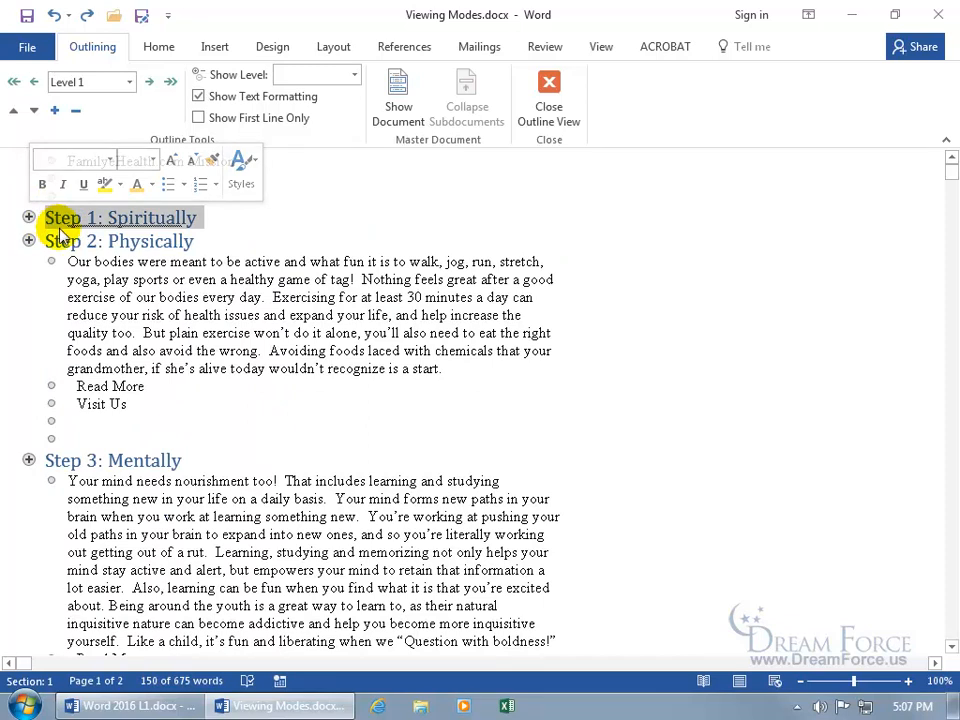
double_click(33, 239)
double_click(25, 262)
click(298, 266)
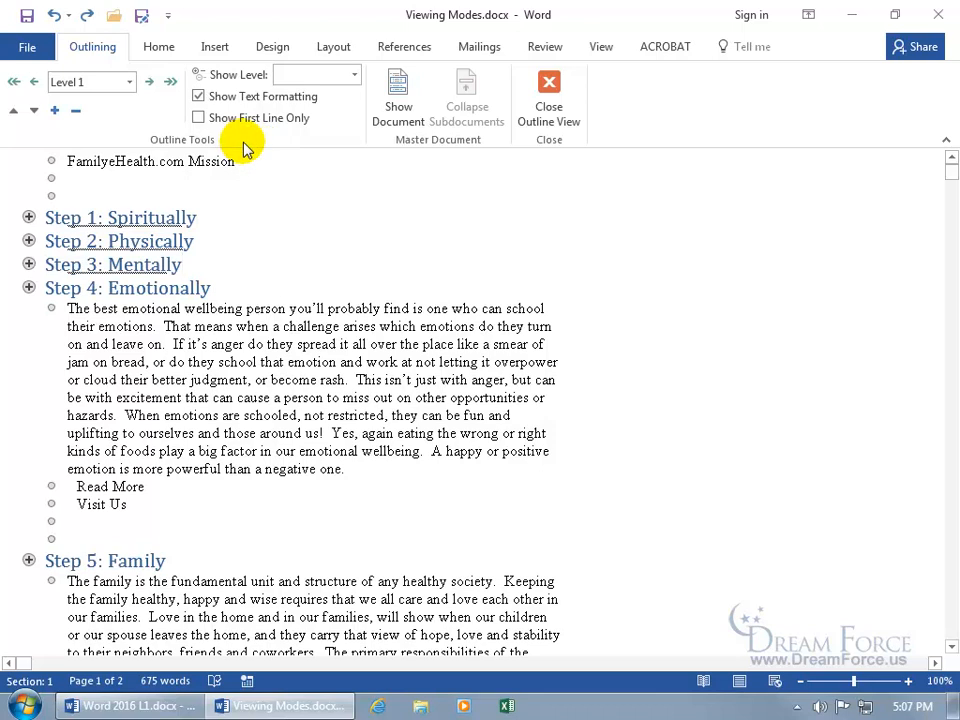
Step: Limit the outline to Level 1 and then Level 2, and expand the body text under the Step 5: Family heading
click(354, 75)
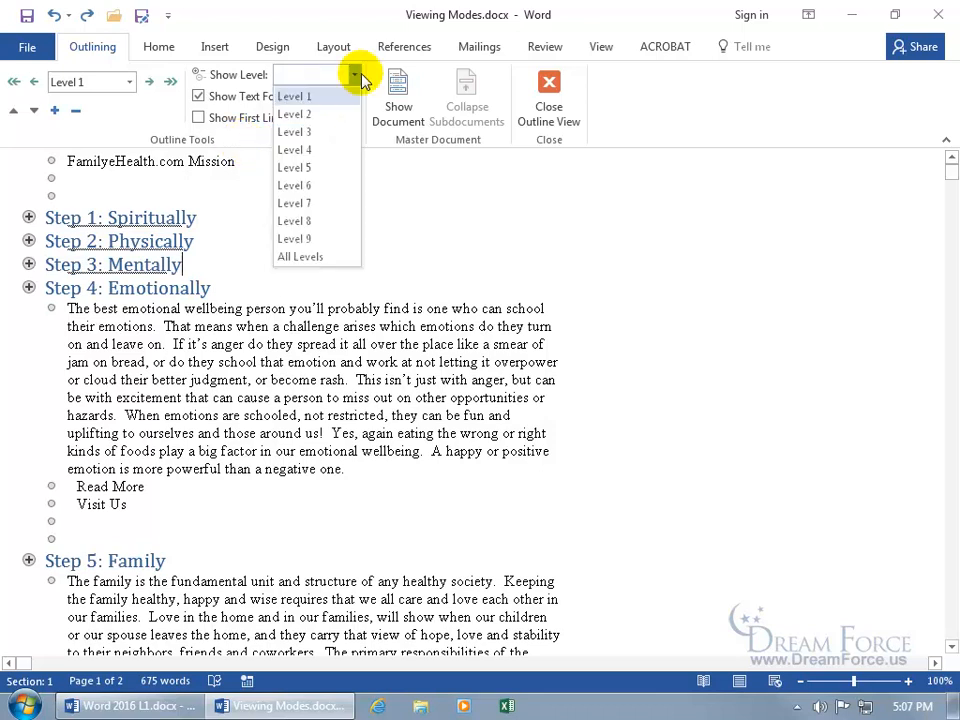
click(312, 97)
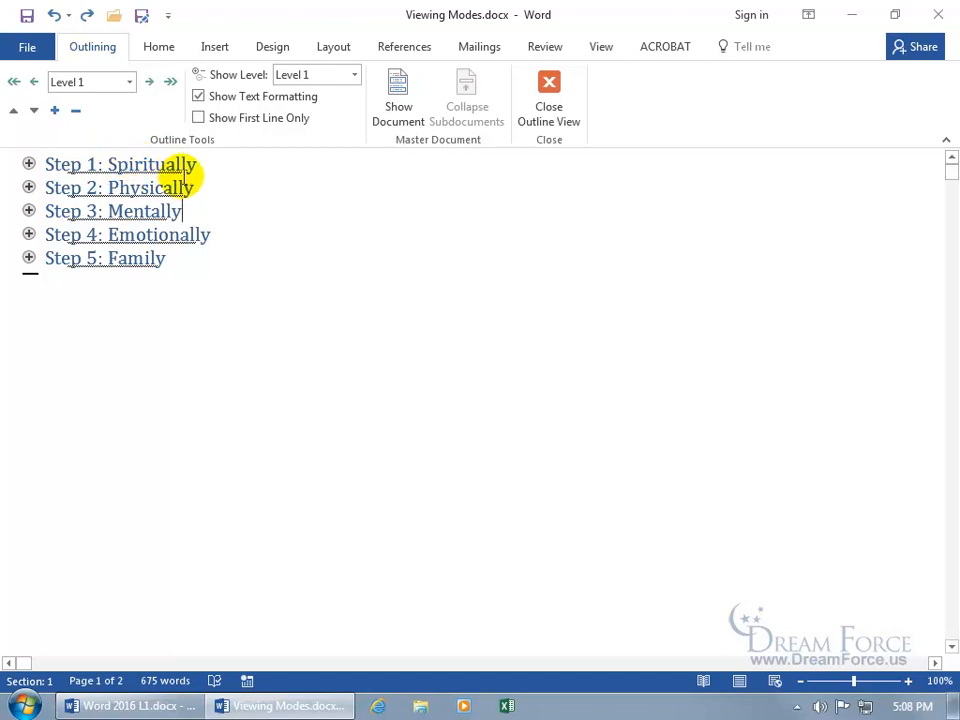
click(354, 75)
click(330, 117)
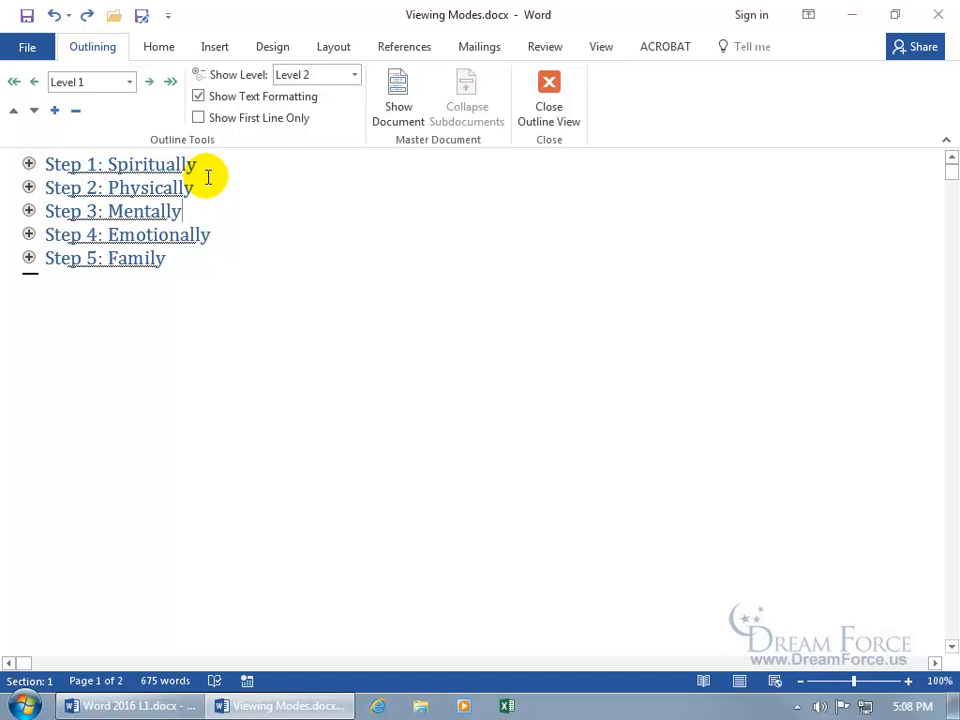
click(29, 258)
double_click(29, 258)
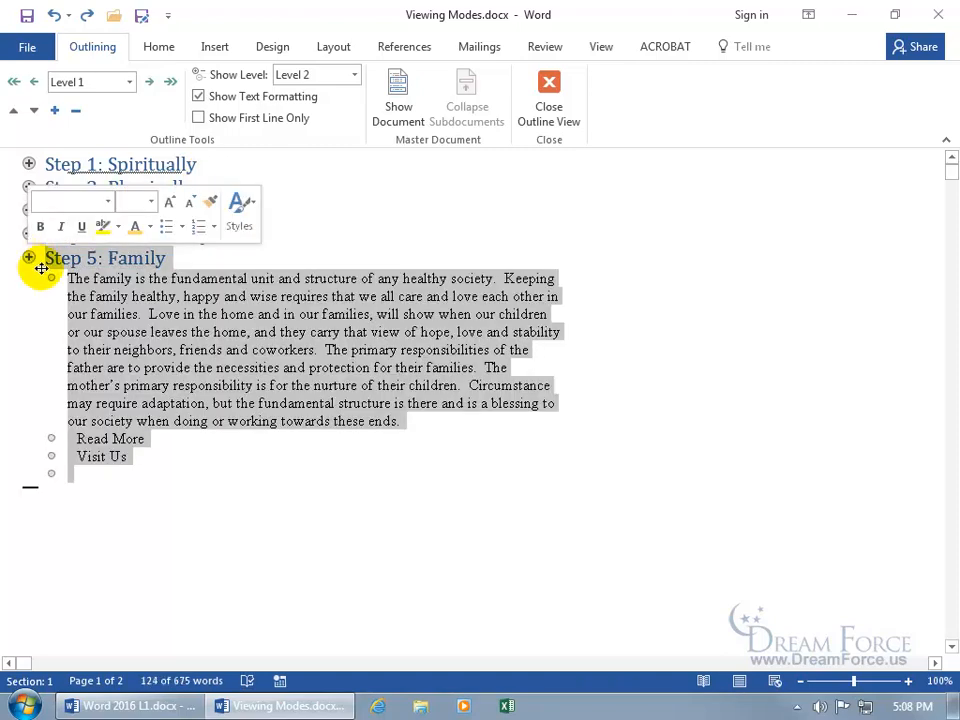
Step: Show all levels of the outline and return to its beginning
click(354, 75)
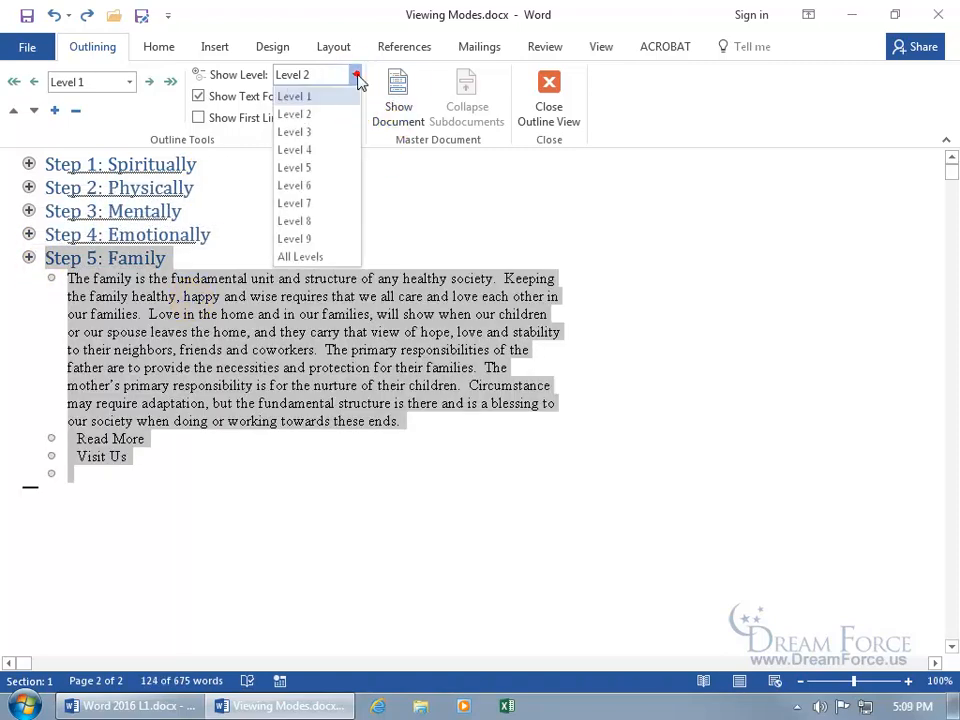
click(343, 256)
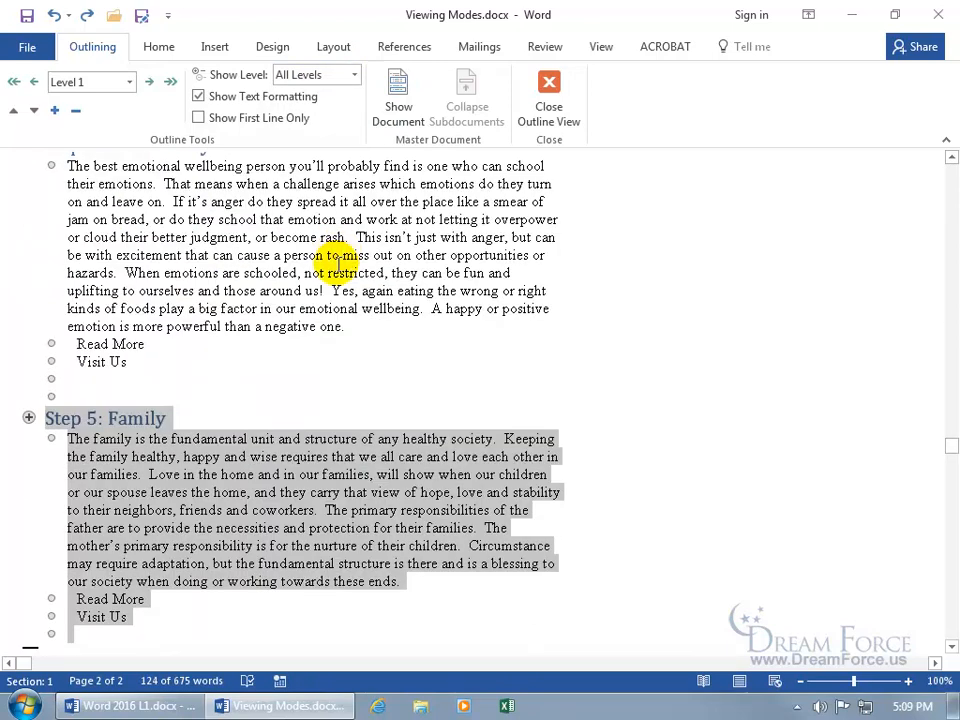
scroll(345, 245, up, 8)
scroll(338, 268, up, 7)
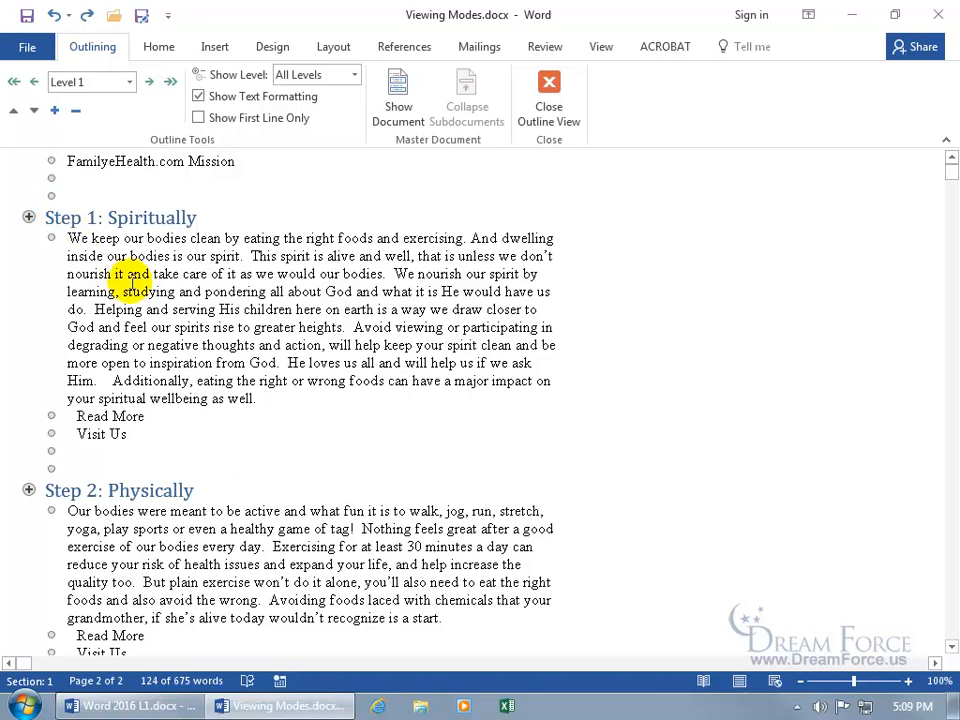
Step: Collapse the Step 1: Spiritually section and move it between the Step 2 and Step 3 sections in the outline
double_click(29, 217)
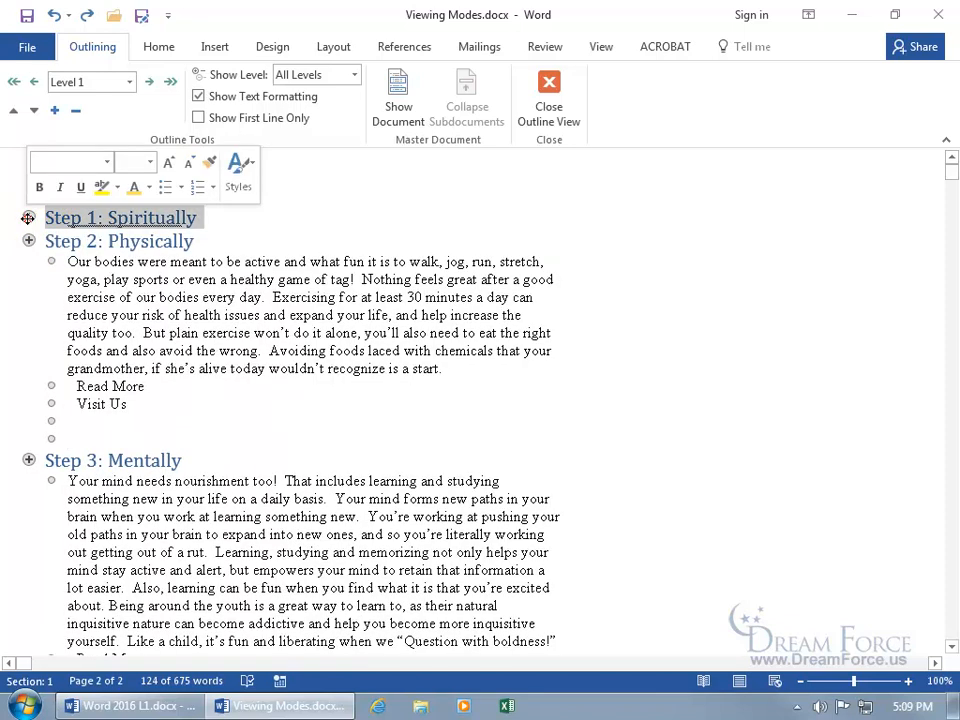
drag(28, 217, 75, 441)
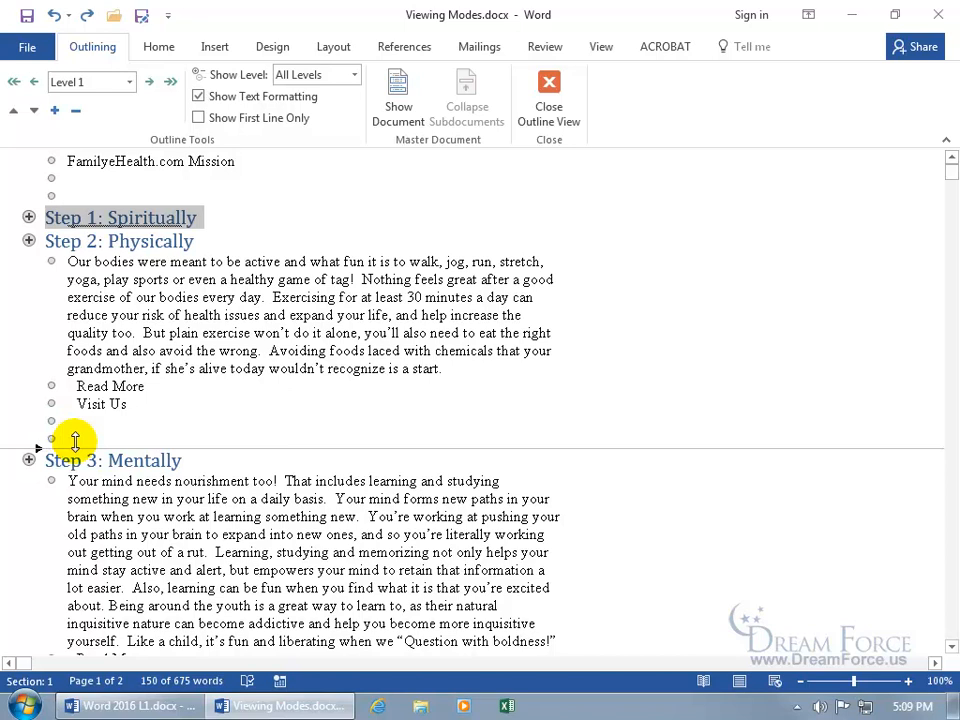
drag(75, 441, 85, 438)
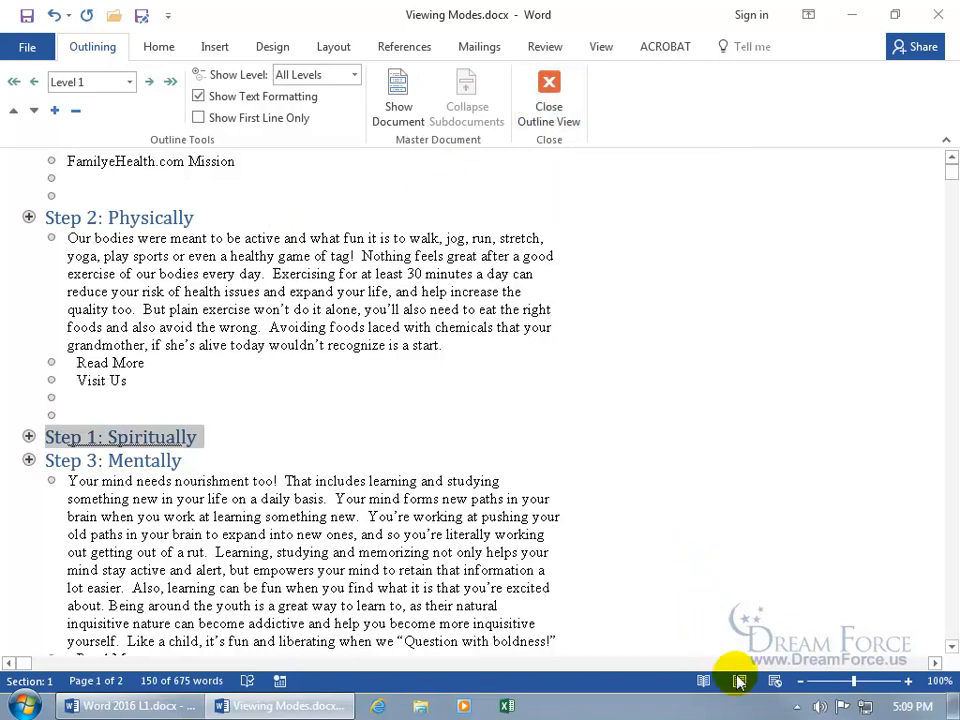
Step: Close Outline view, undo the move of the Step 1: Spiritually section and deselect its text
click(549, 108)
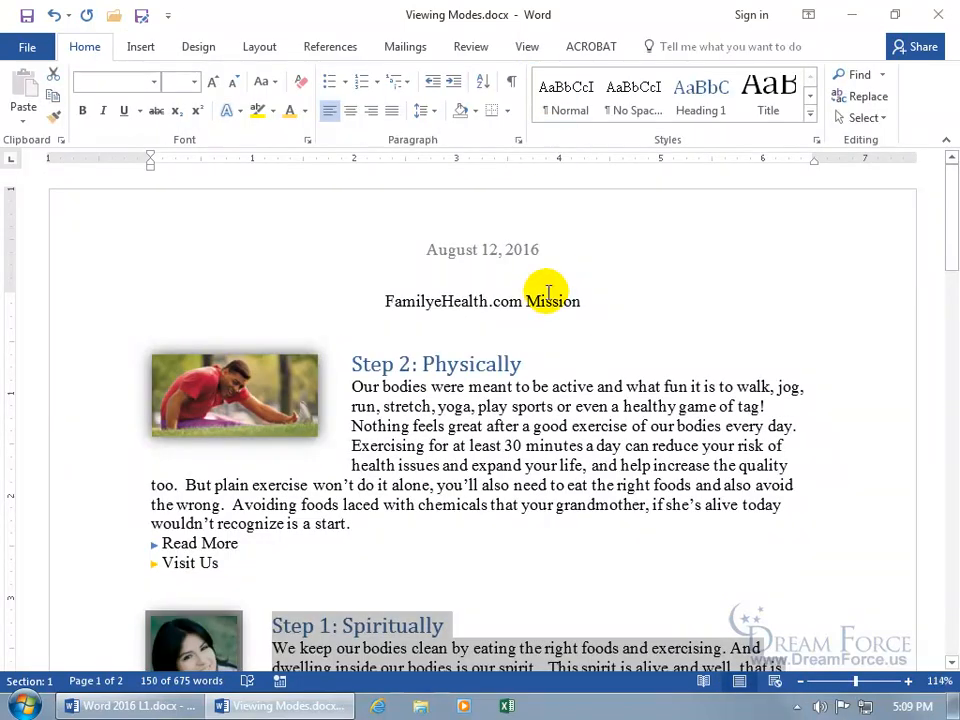
scroll(549, 292, down, 3)
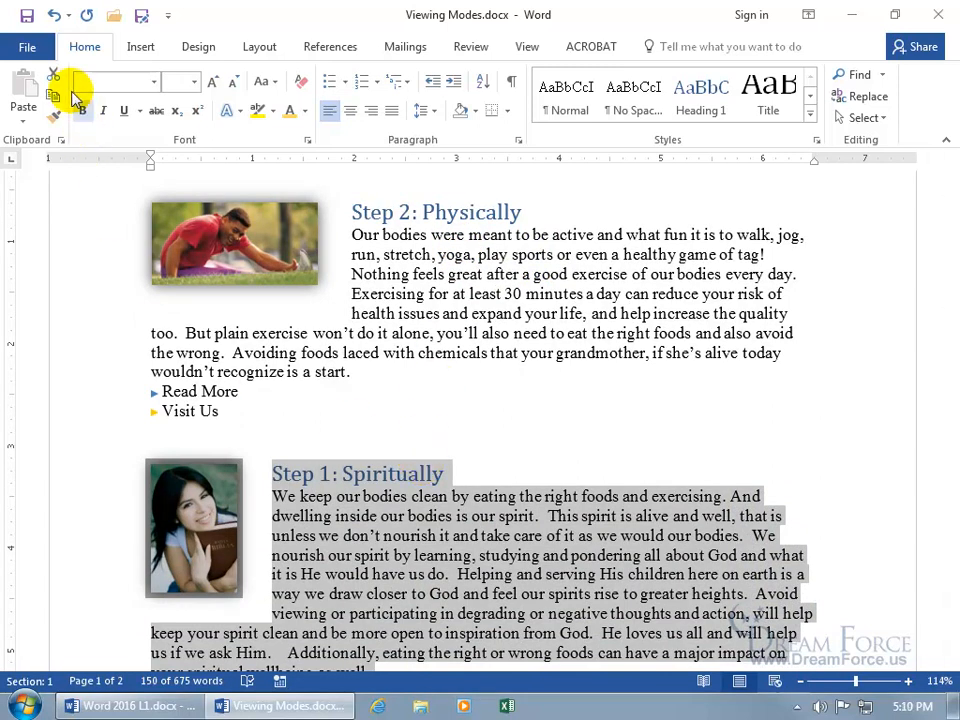
click(54, 16)
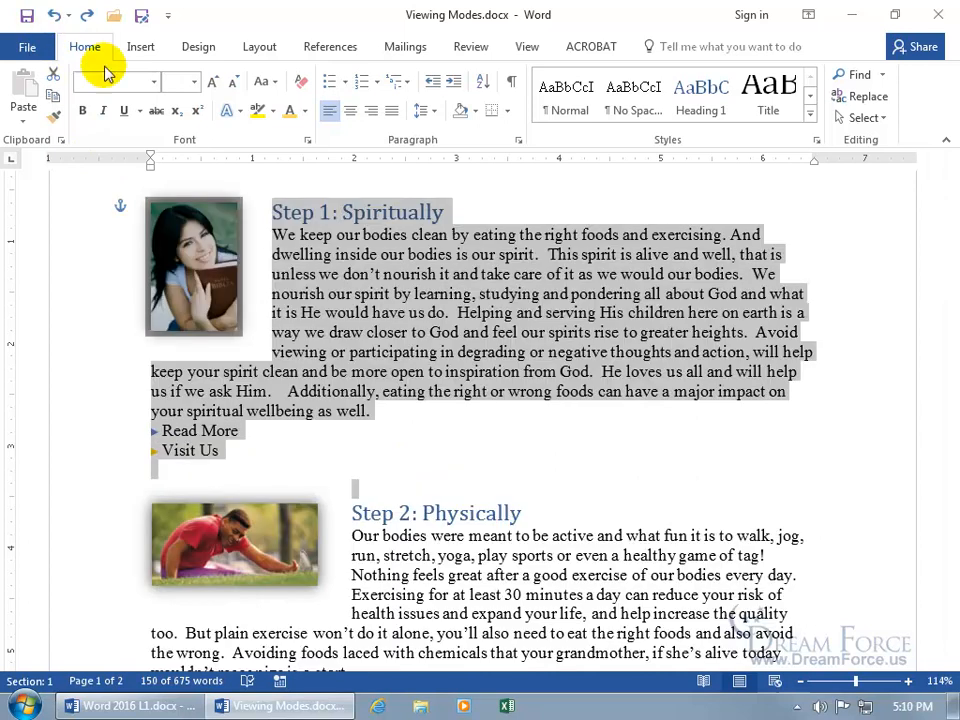
click(357, 276)
scroll(428, 306, up, 1)
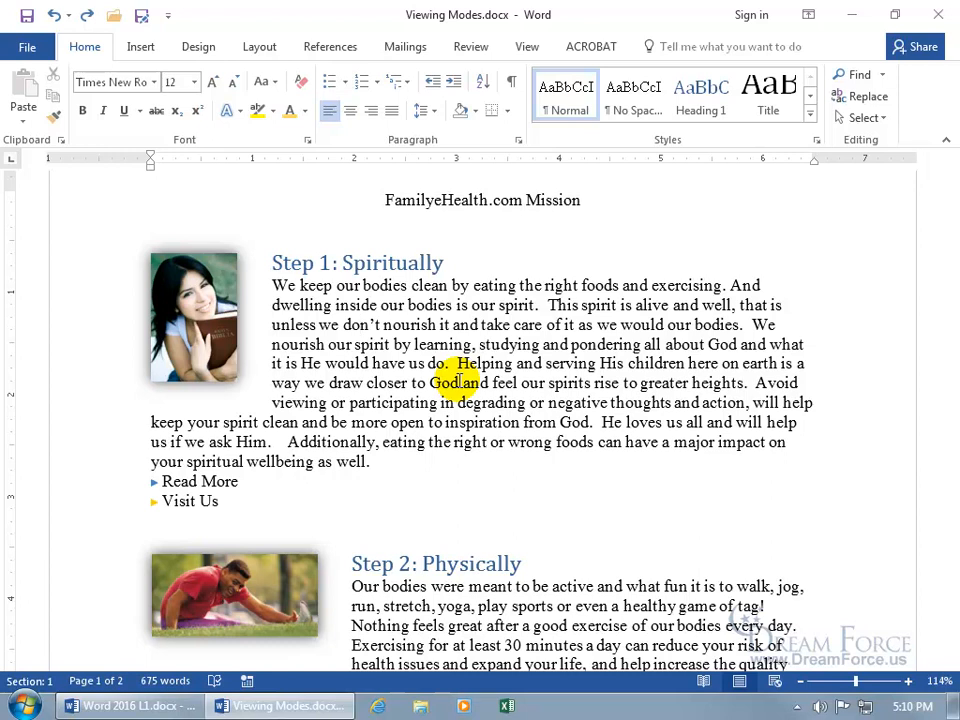
Step: Place the cursor at the start of the Step 4: Emotionally paragraph and close Viewing Modes.docx, saving the changes
scroll(455, 381, down, 15)
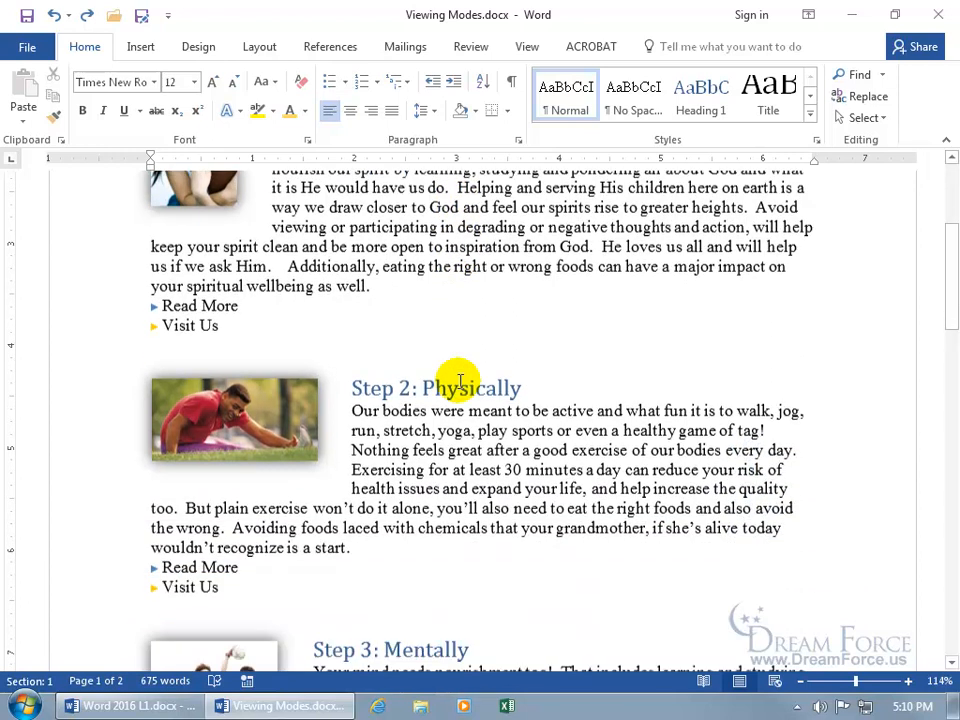
scroll(458, 381, down, 3)
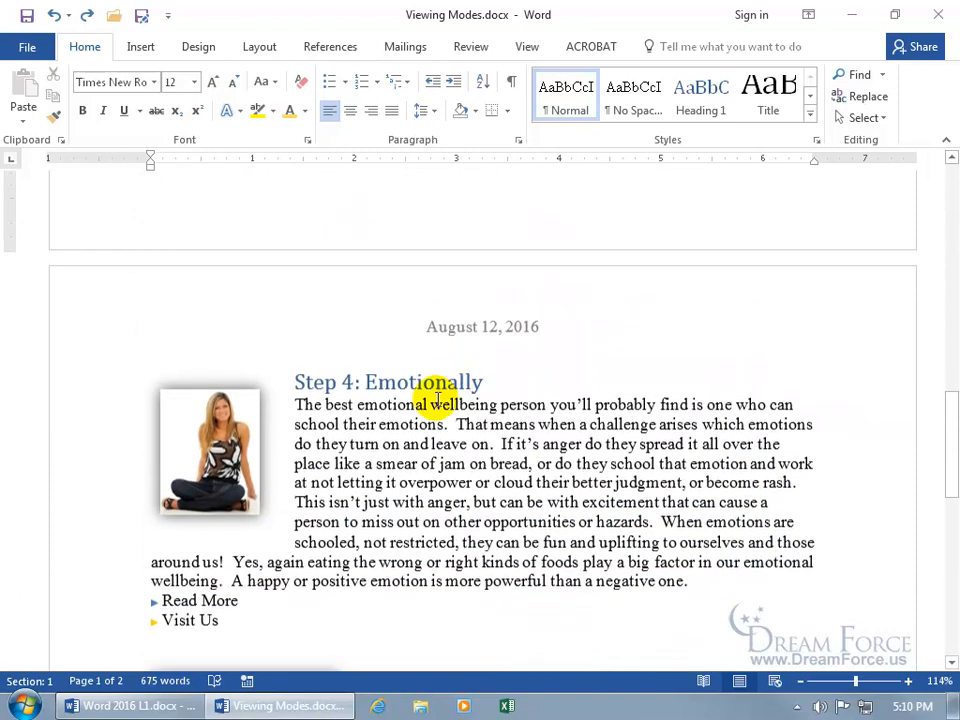
click(295, 403)
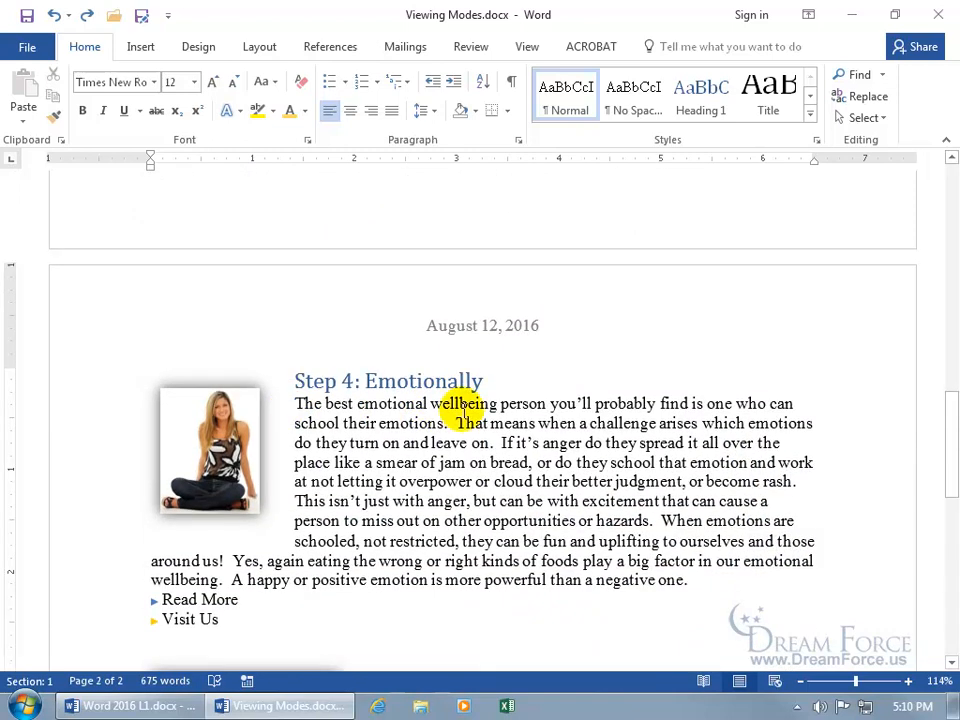
click(936, 14)
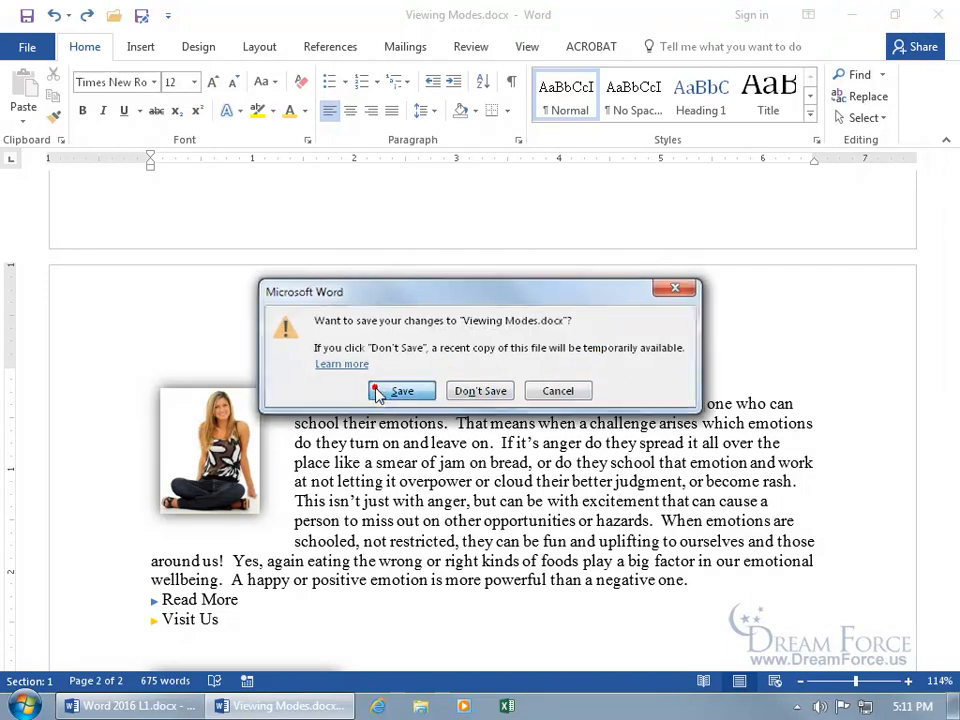
click(395, 391)
Step: Reopen Viewing Modes.docx from the desktop and resume reading at the Step 4: Emotionally section
click(458, 338)
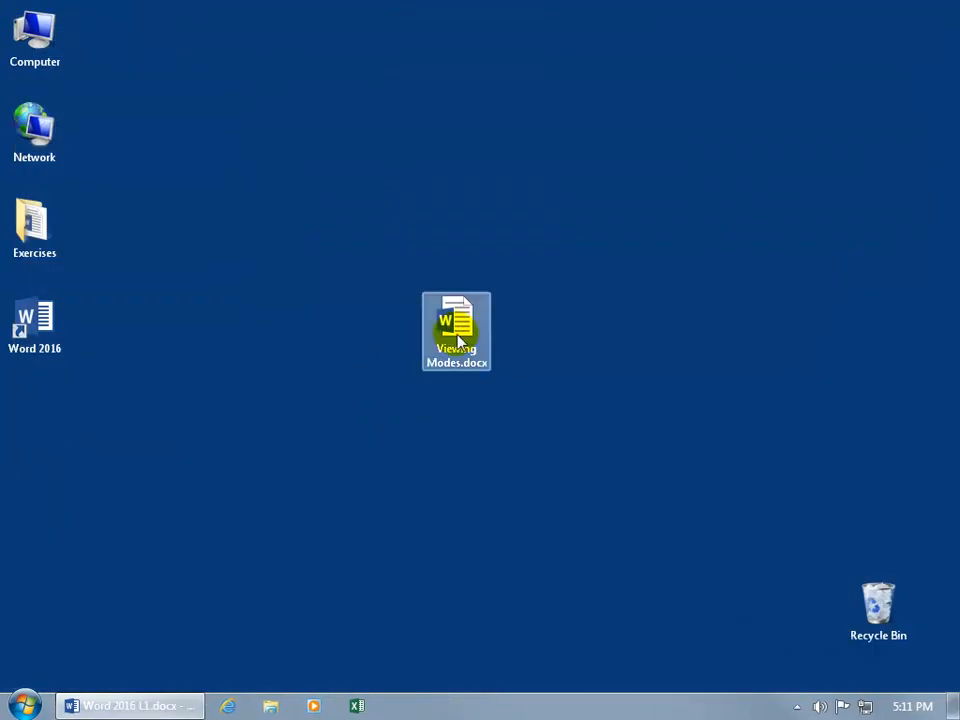
click(458, 338)
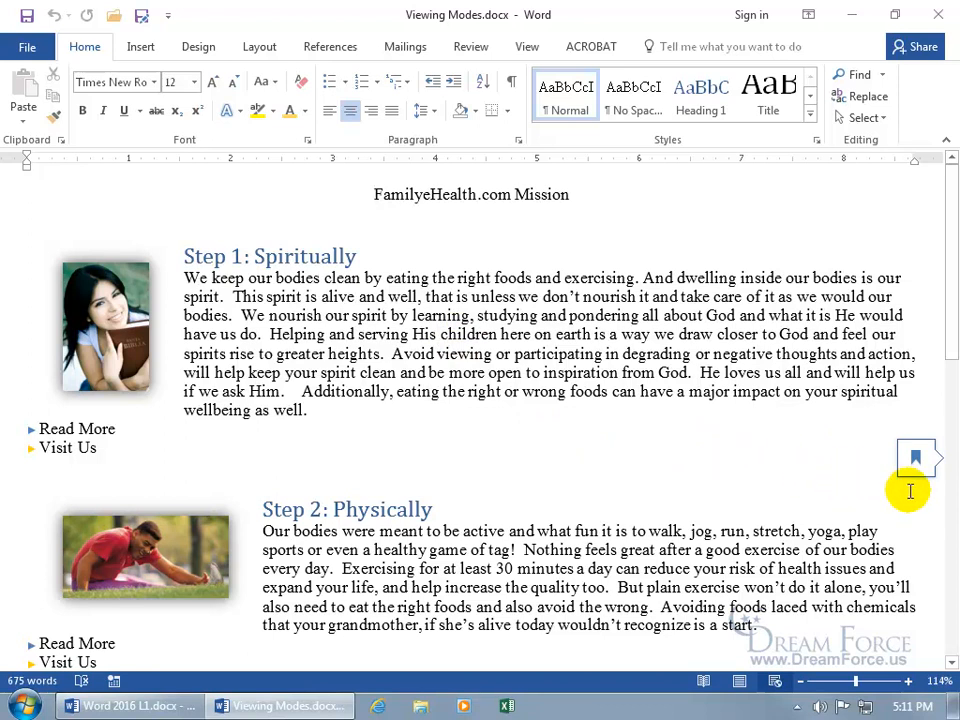
mouse_move(920, 467)
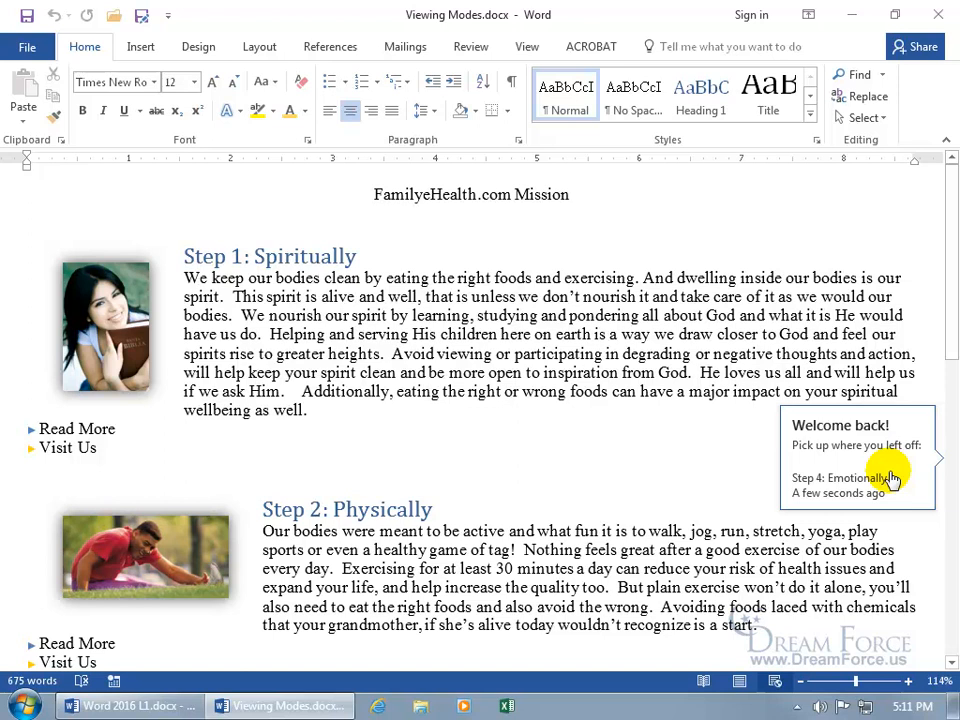
click(878, 457)
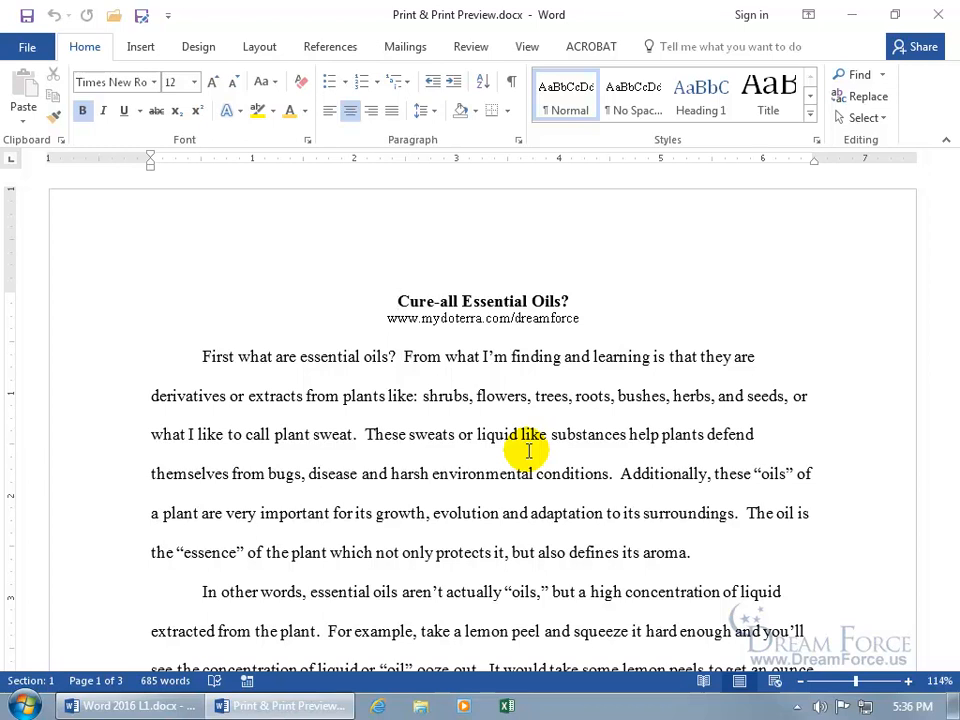
Step: Open the print preview of Print & Print Preview.docx and page through to page 3
key(ctrl+p)
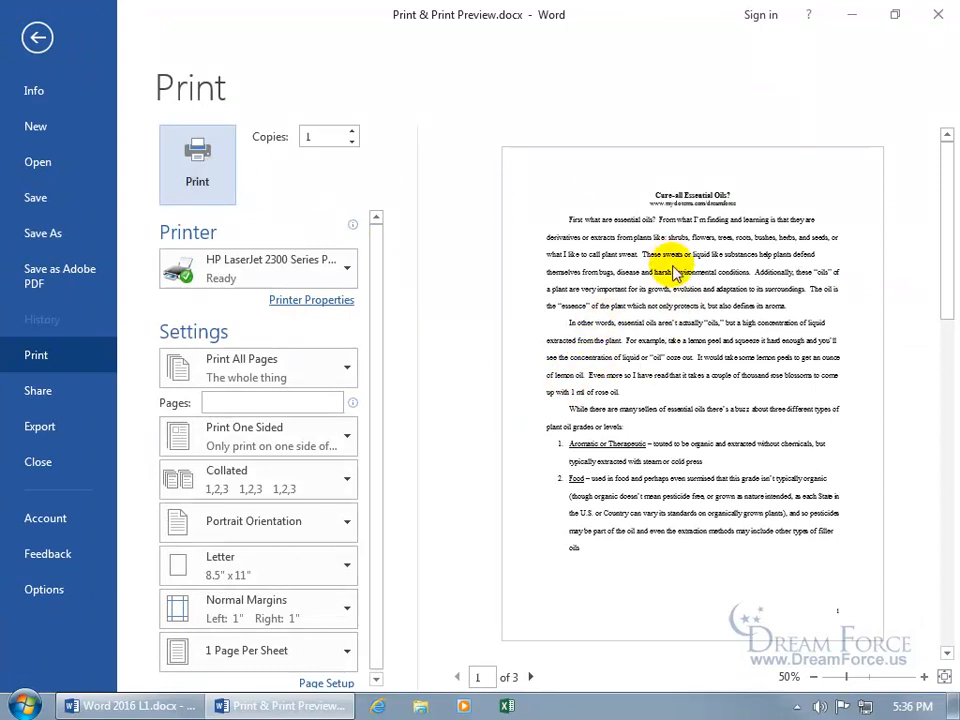
click(35, 38)
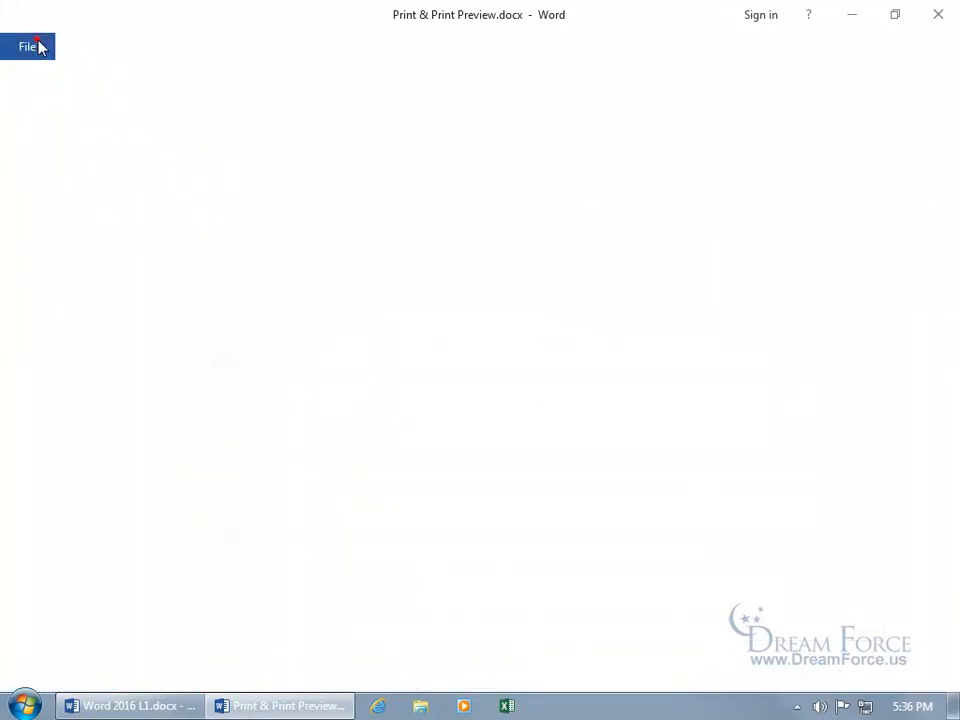
click(38, 48)
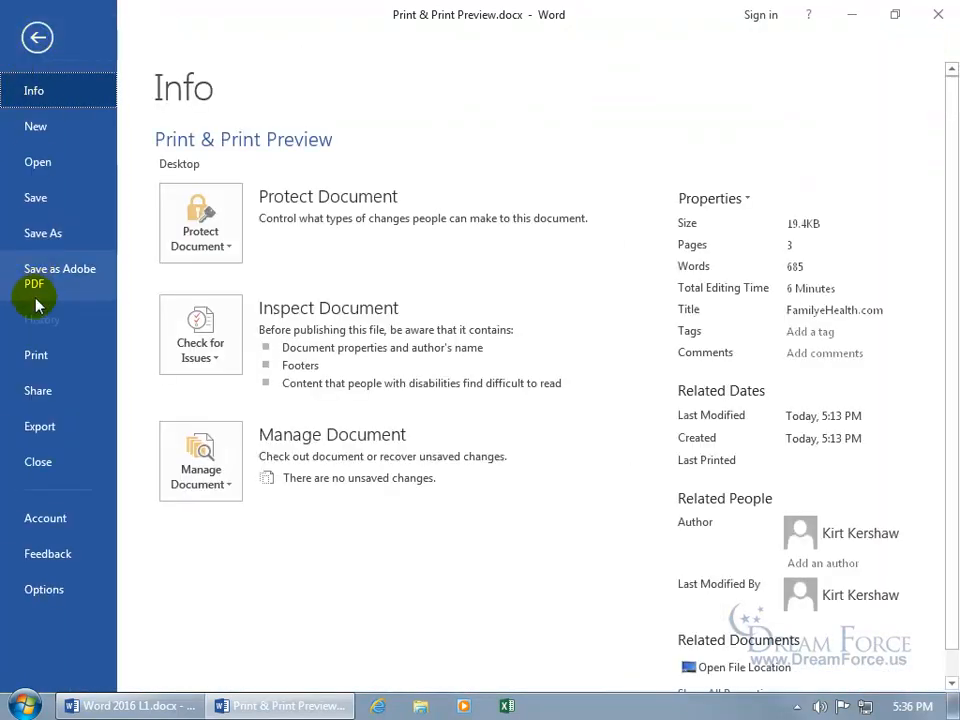
click(36, 358)
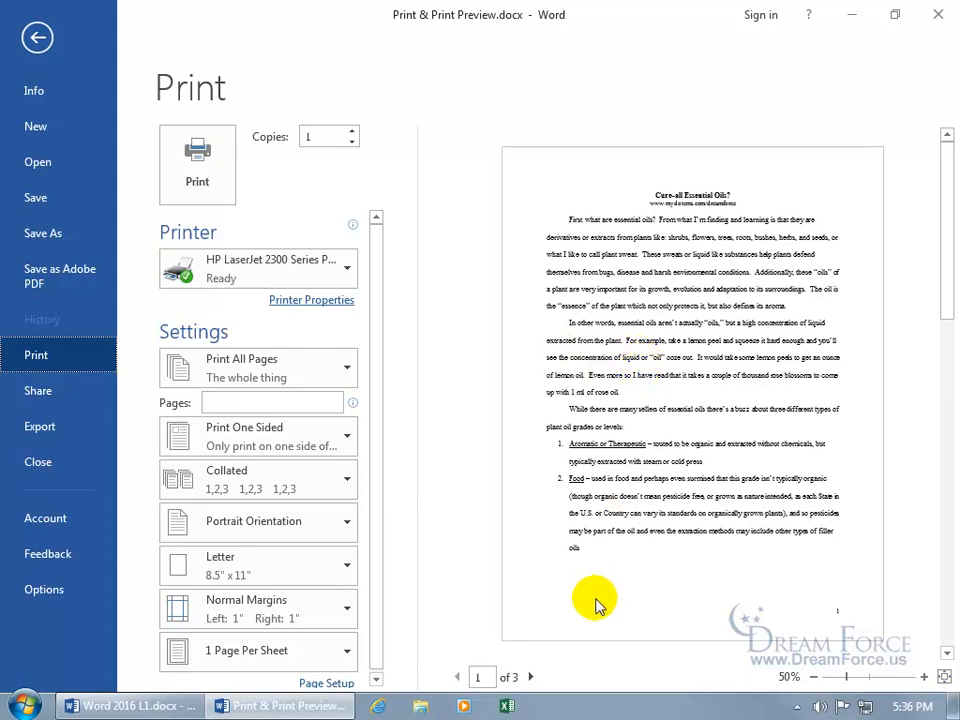
click(531, 677)
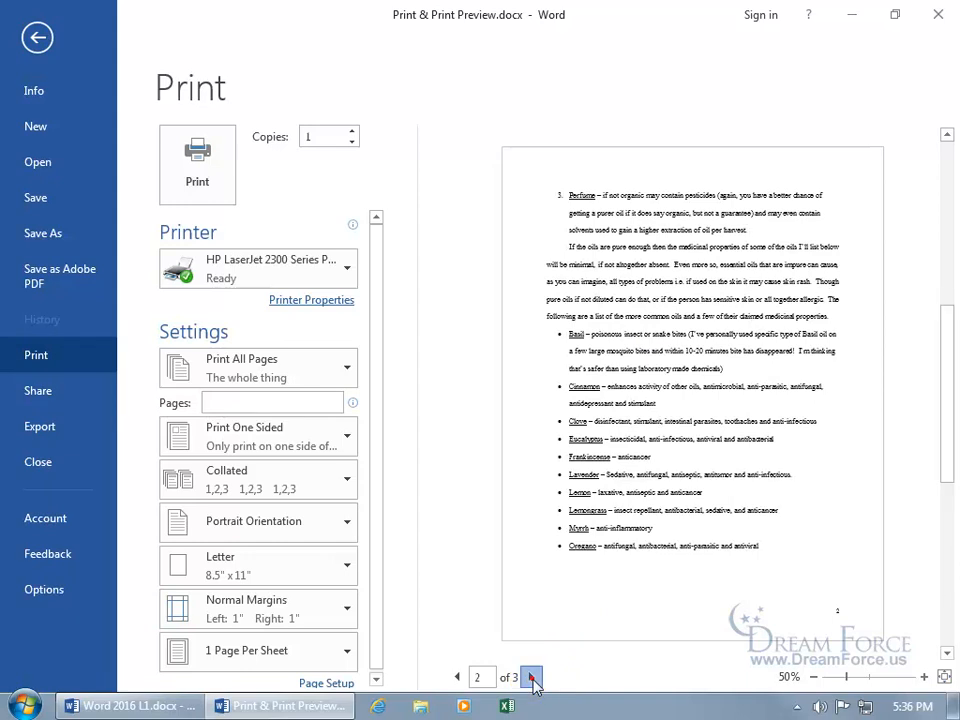
click(531, 677)
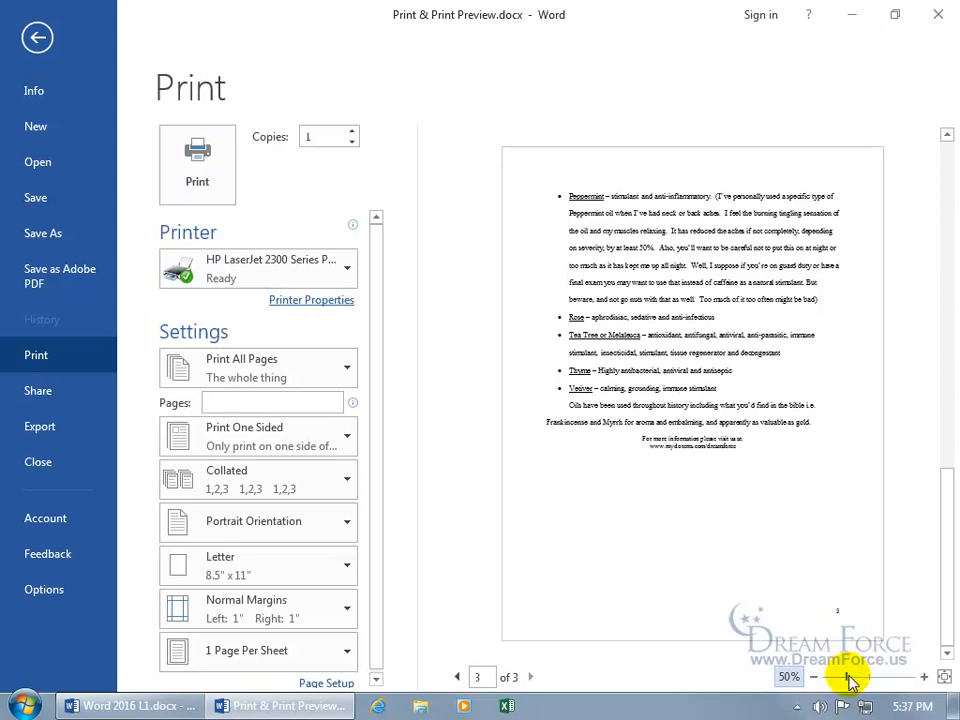
Step: Zoom the preview to about 77% to inspect the page number at the foot of page 3, and fit the whole page again
drag(845, 679, 858, 680)
drag(947, 564, 947, 640)
drag(843, 653, 917, 654)
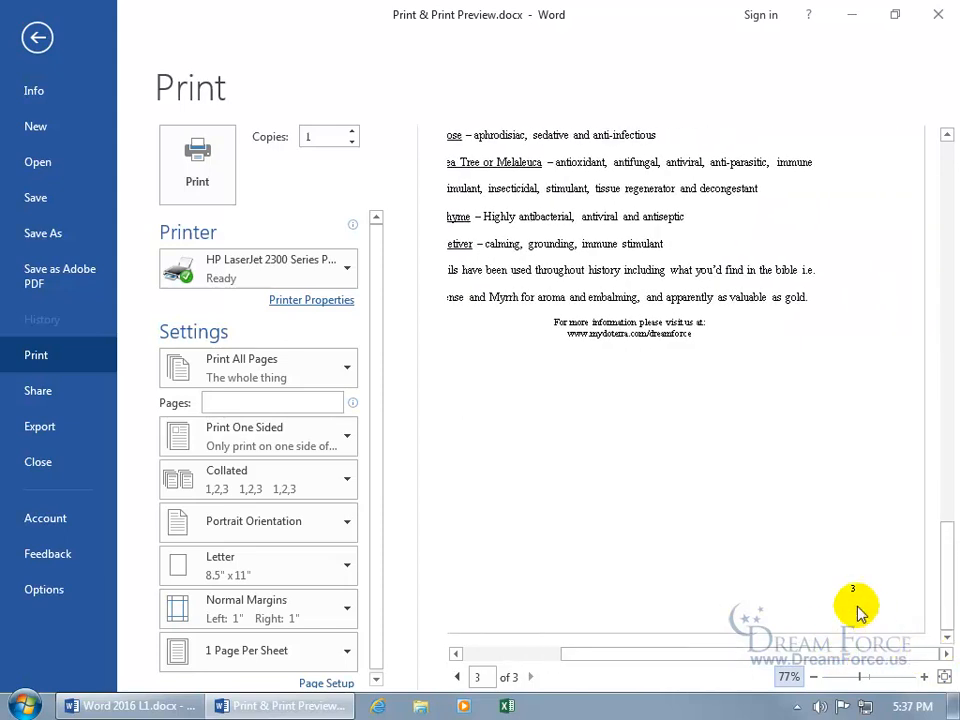
drag(861, 672, 853, 683)
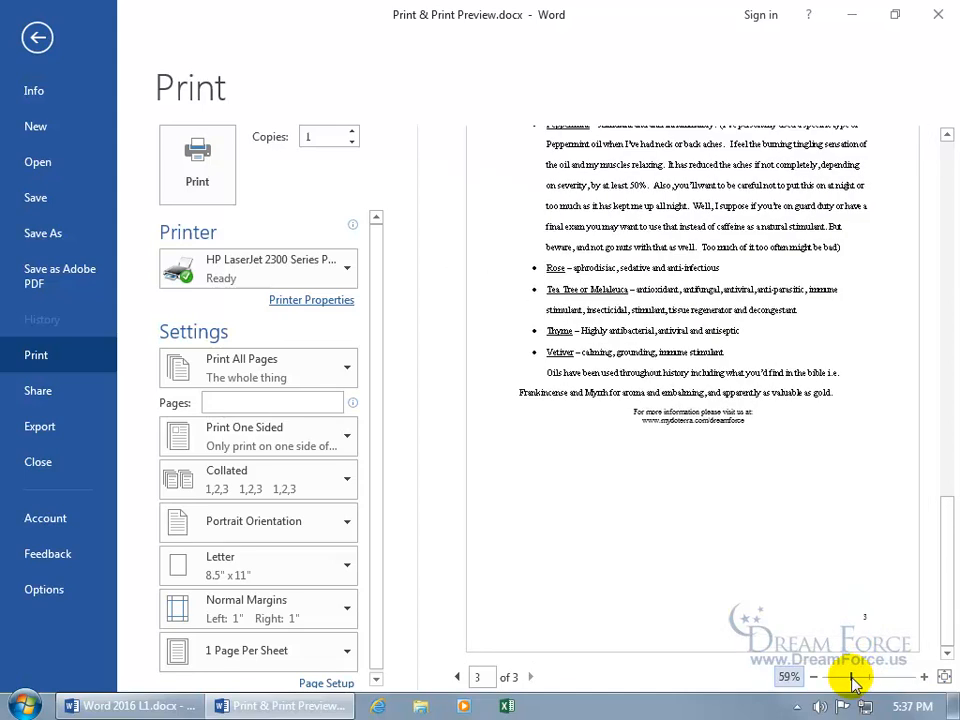
click(944, 678)
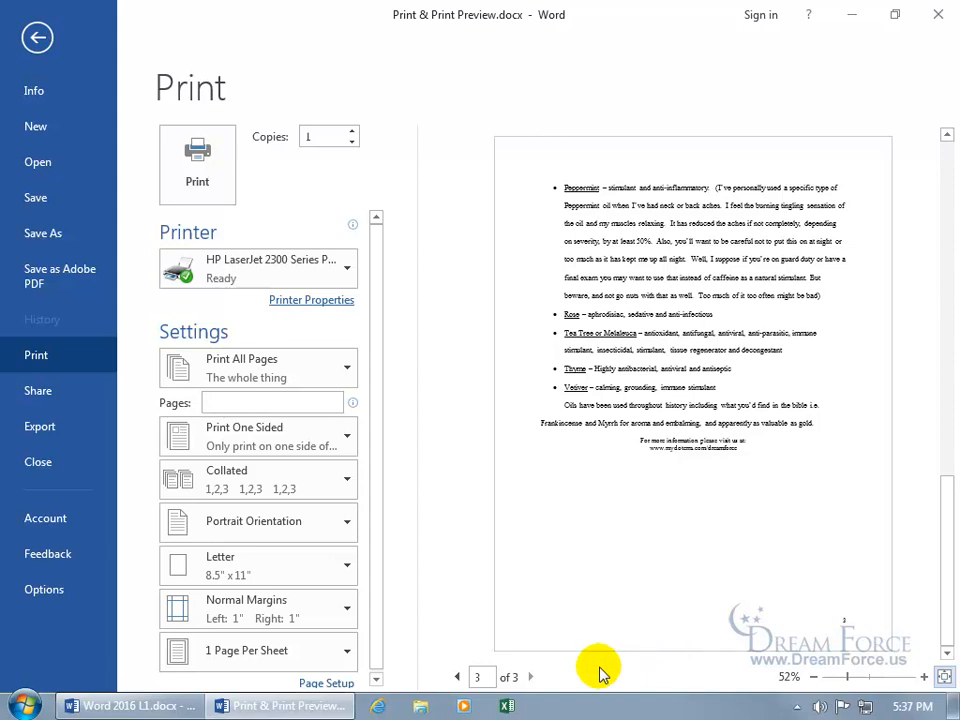
Step: Return the print preview to page 1 by its page number and zoom it to about 57%
click(477, 677)
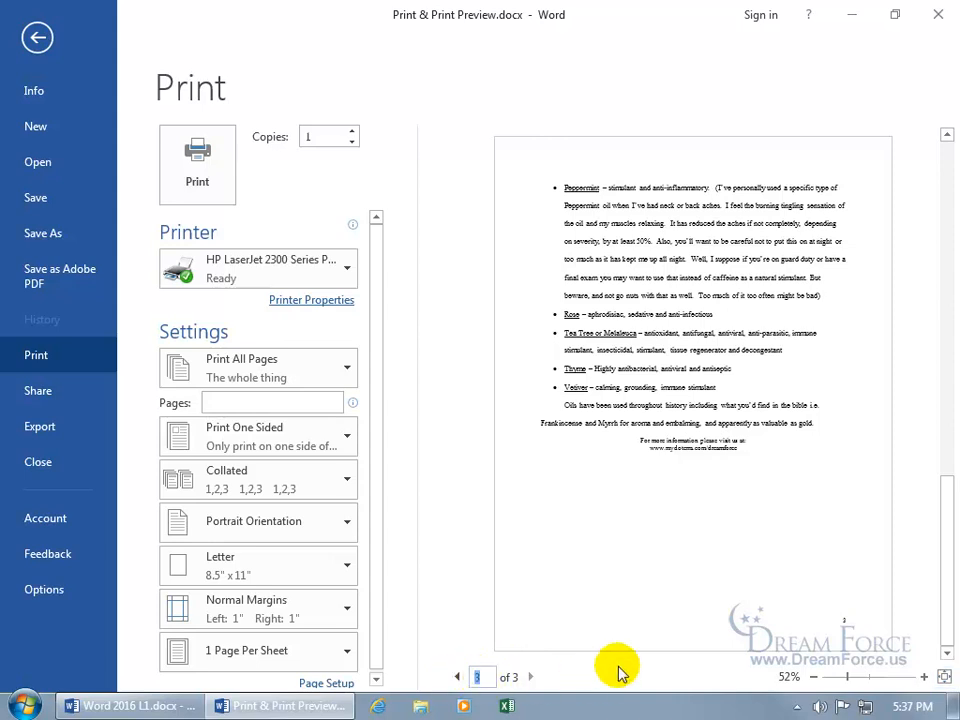
text(1)
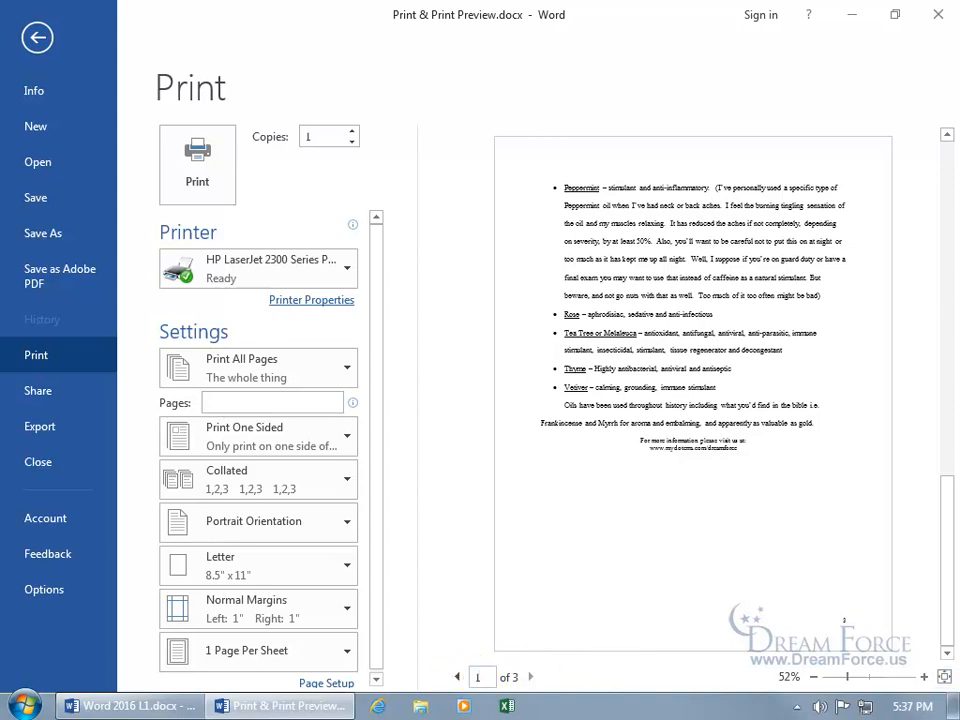
key(Return)
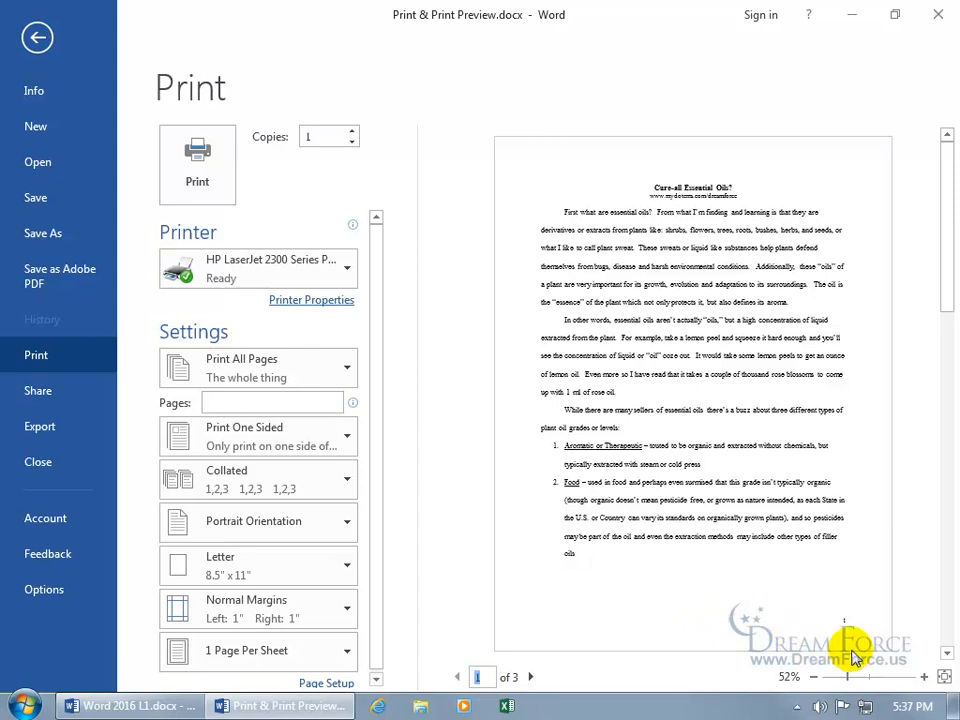
drag(849, 677, 849, 681)
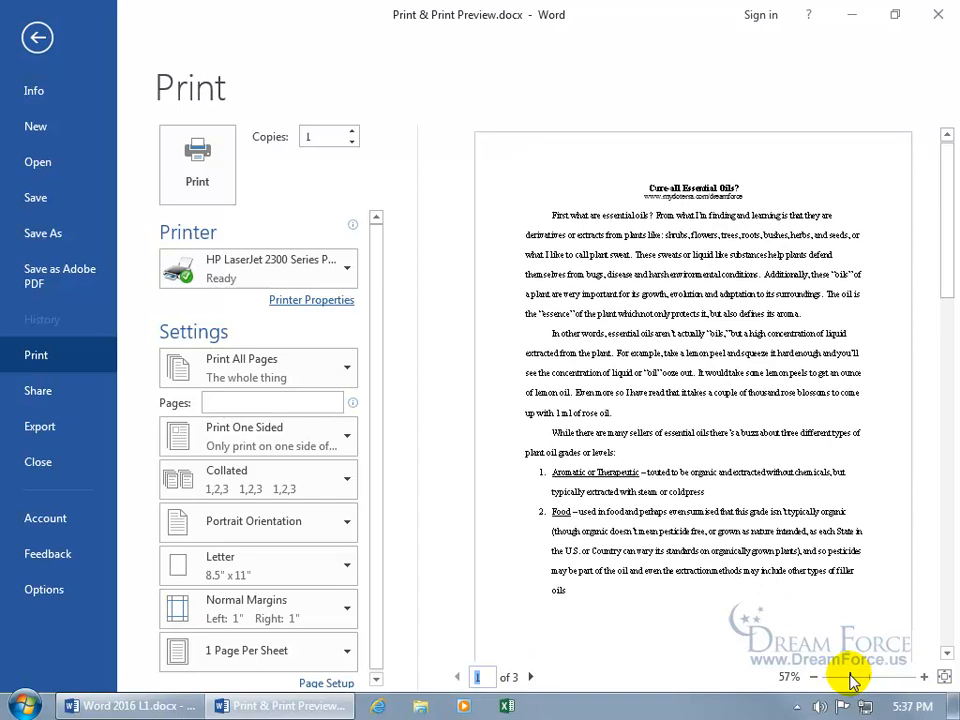
Step: Zoom the print preview to exactly 75%, and fit the whole page again
click(789, 680)
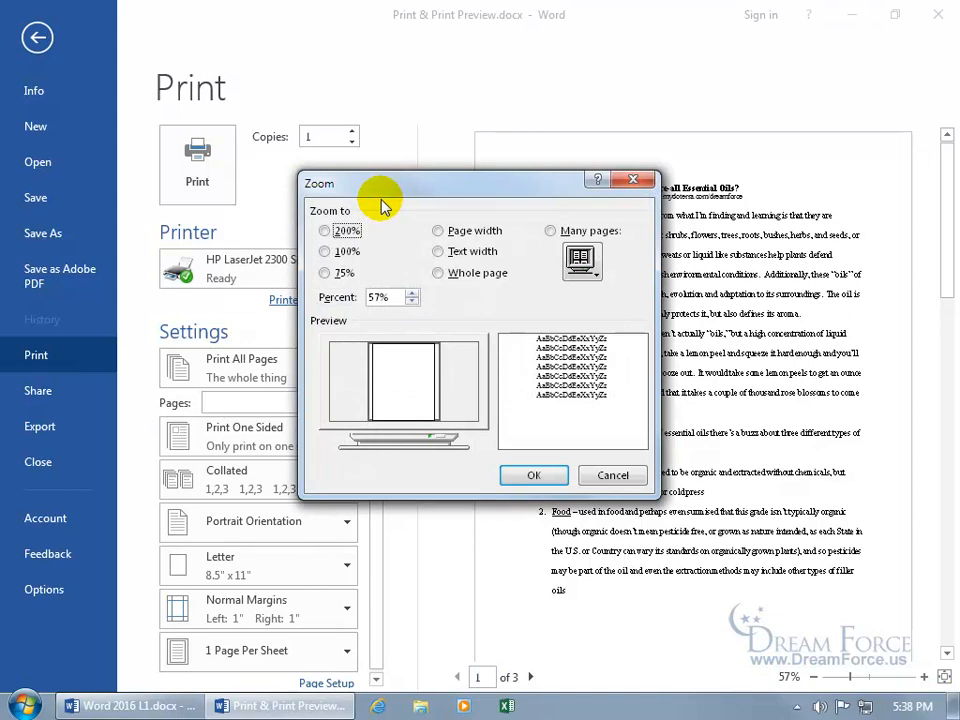
click(326, 273)
click(527, 476)
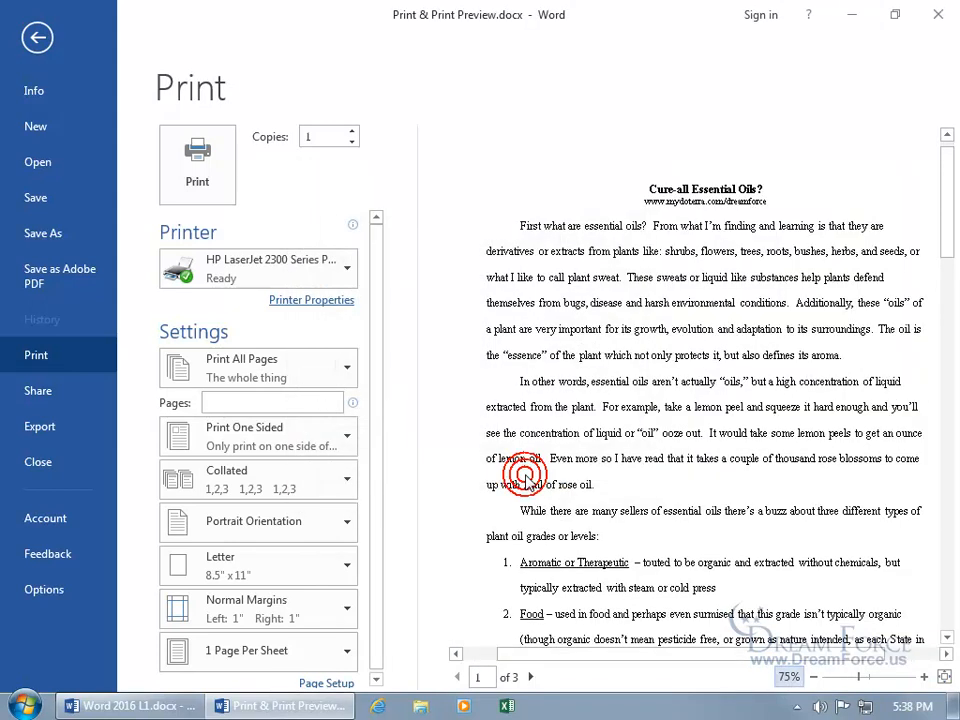
click(944, 679)
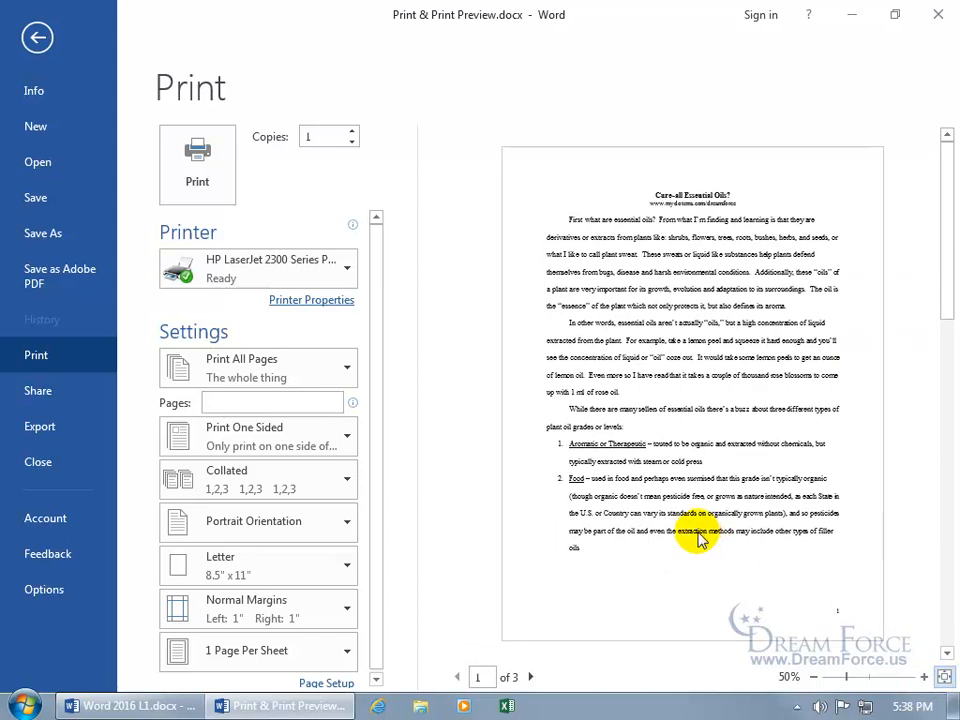
click(700, 396)
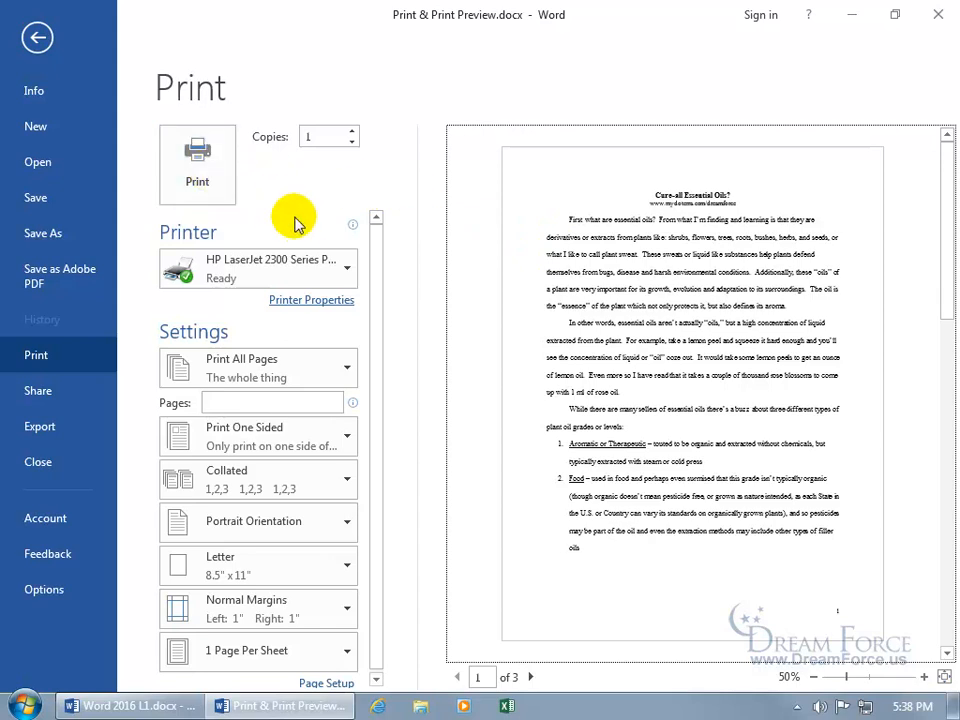
Step: Examine the available printers and the choices for which pages of the document to print, leaving the settings as they are
mouse_move(306, 232)
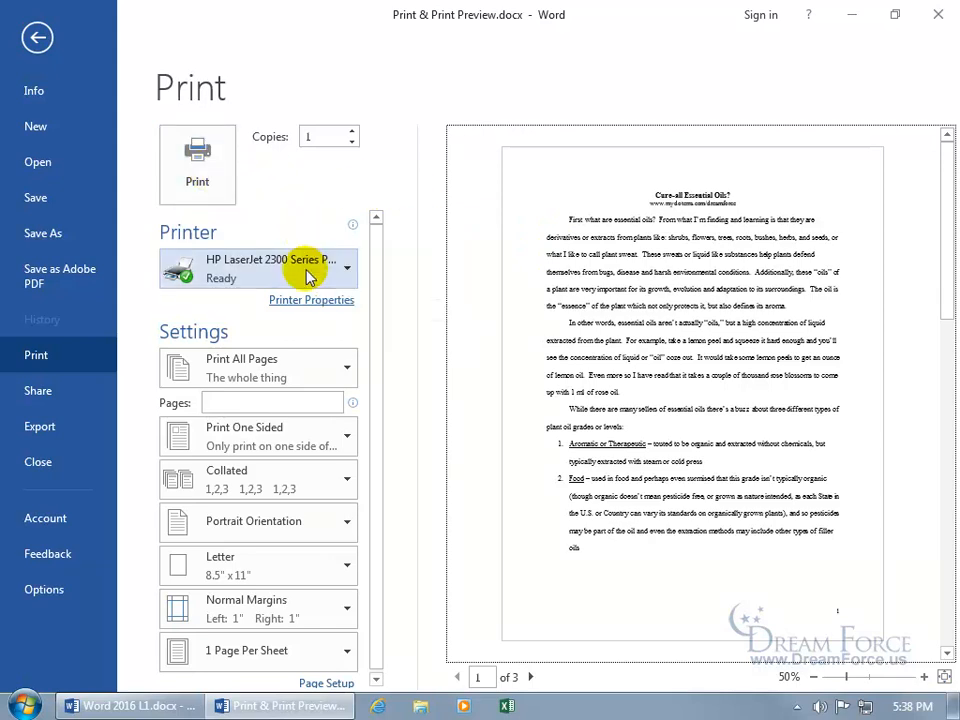
click(308, 277)
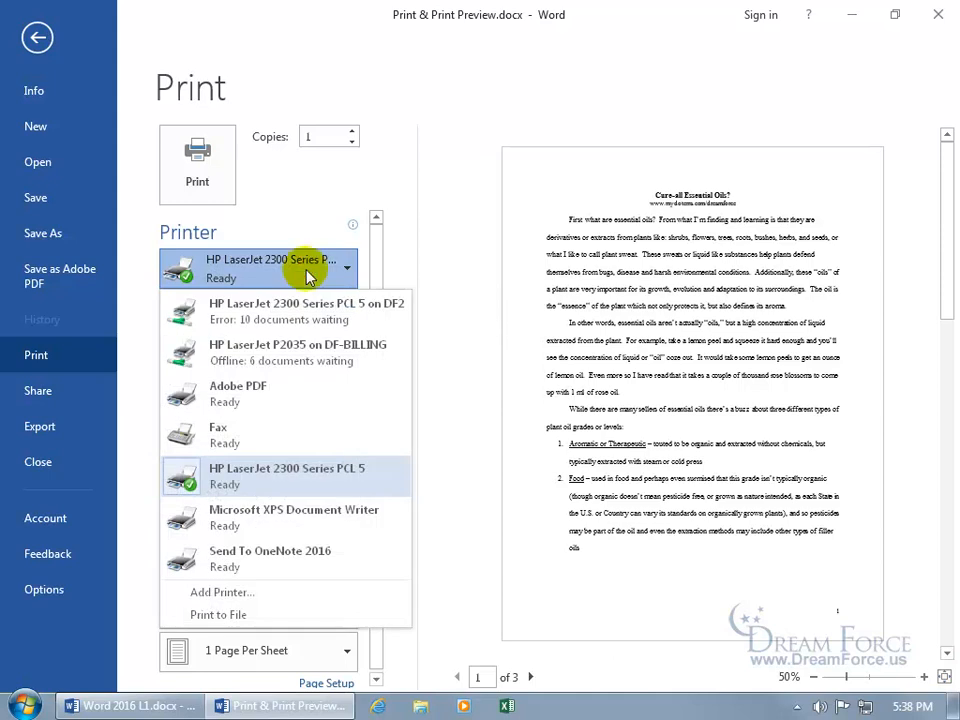
click(314, 228)
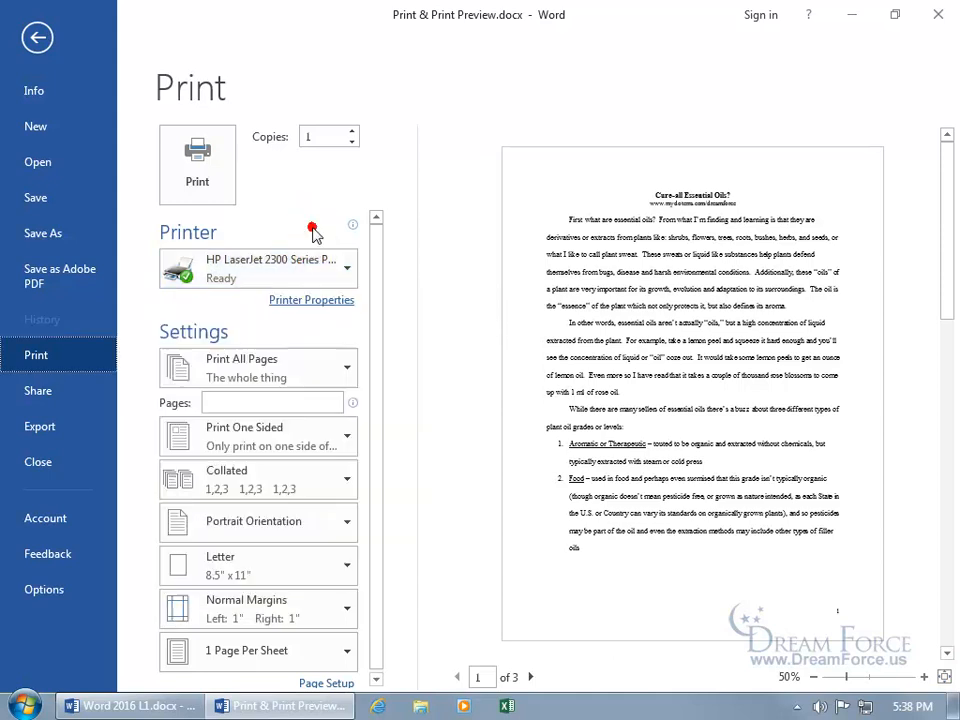
mouse_move(314, 232)
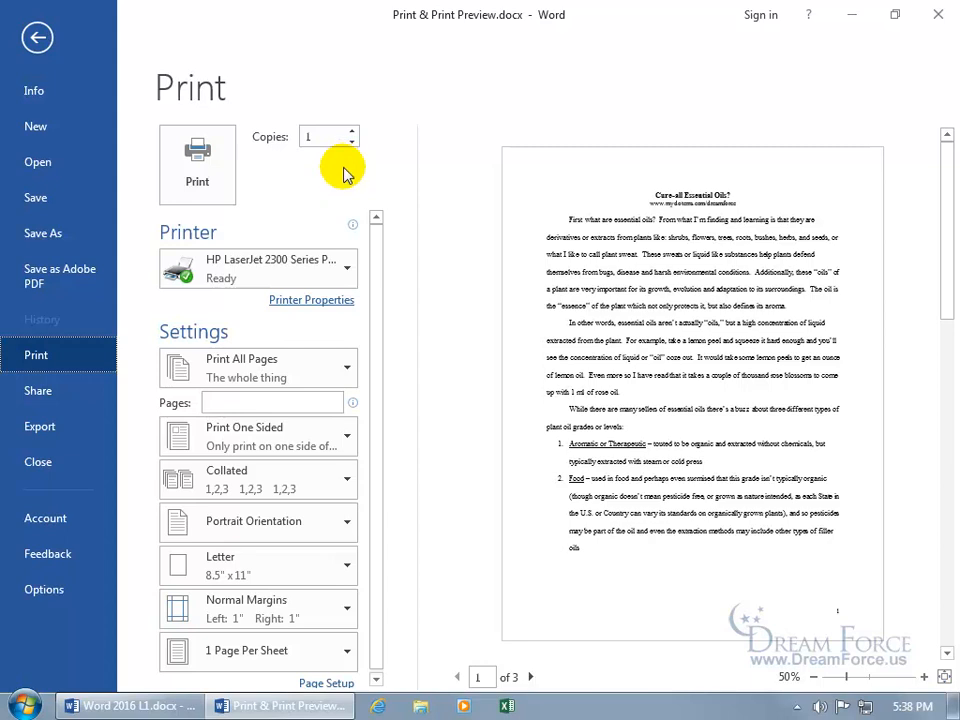
click(340, 371)
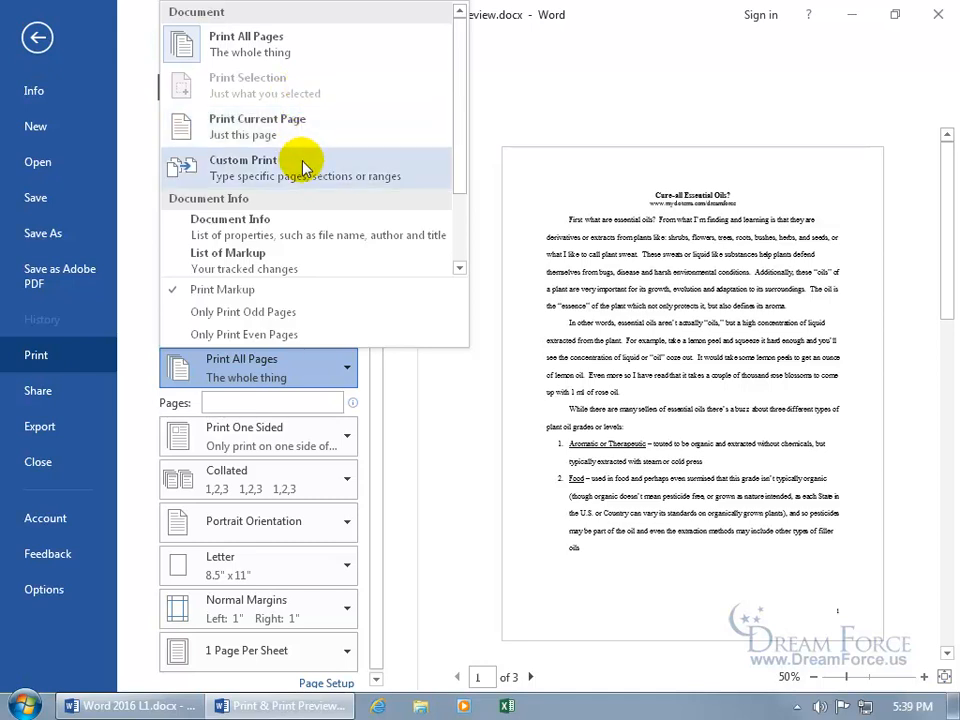
click(514, 114)
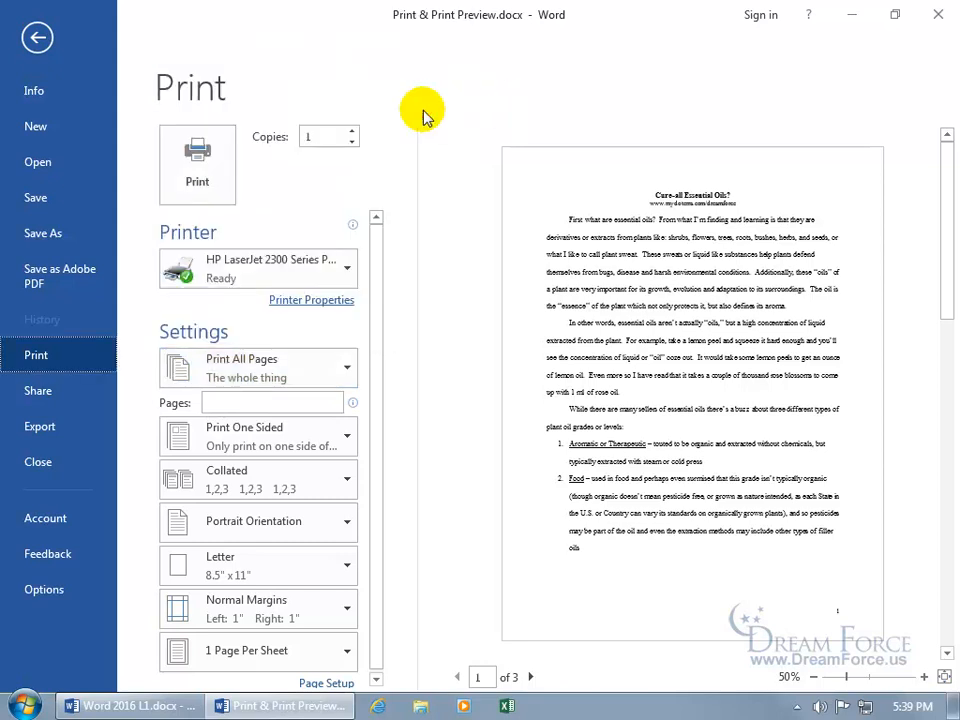
Step: Select the opening text from "First what are" through "plants like:" and set the print range to Print Selection
click(37, 38)
drag(197, 355, 407, 395)
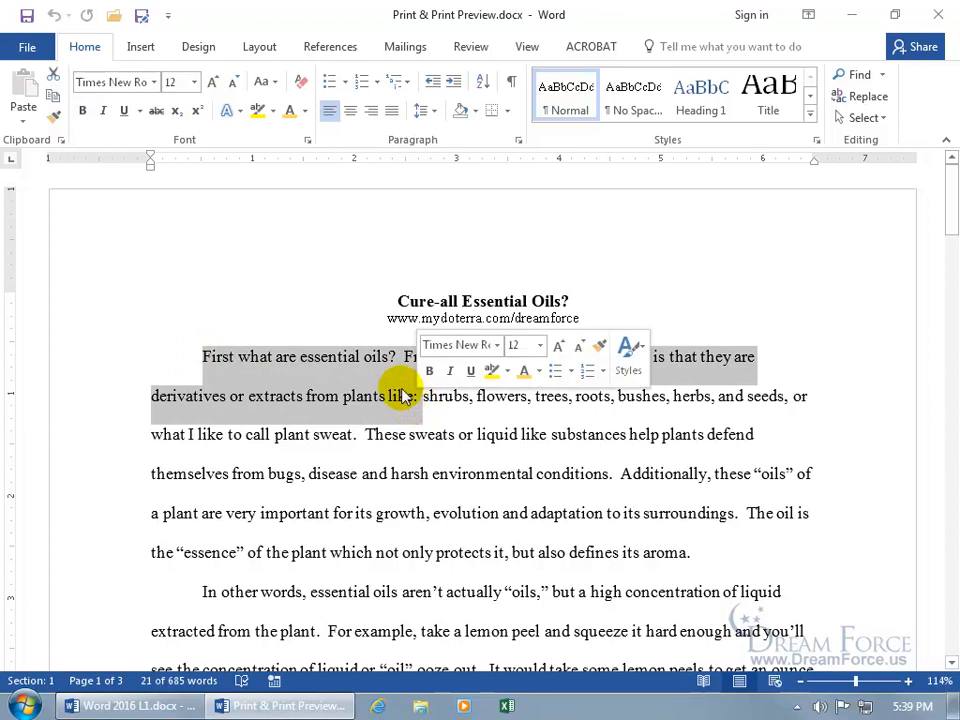
key(ctrl+p)
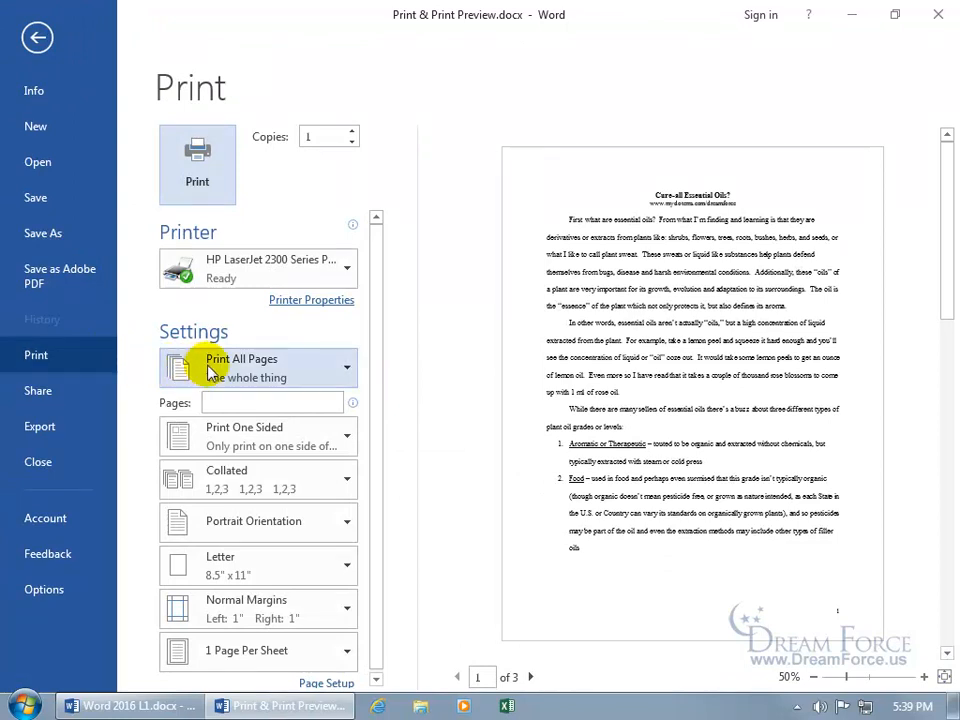
click(278, 372)
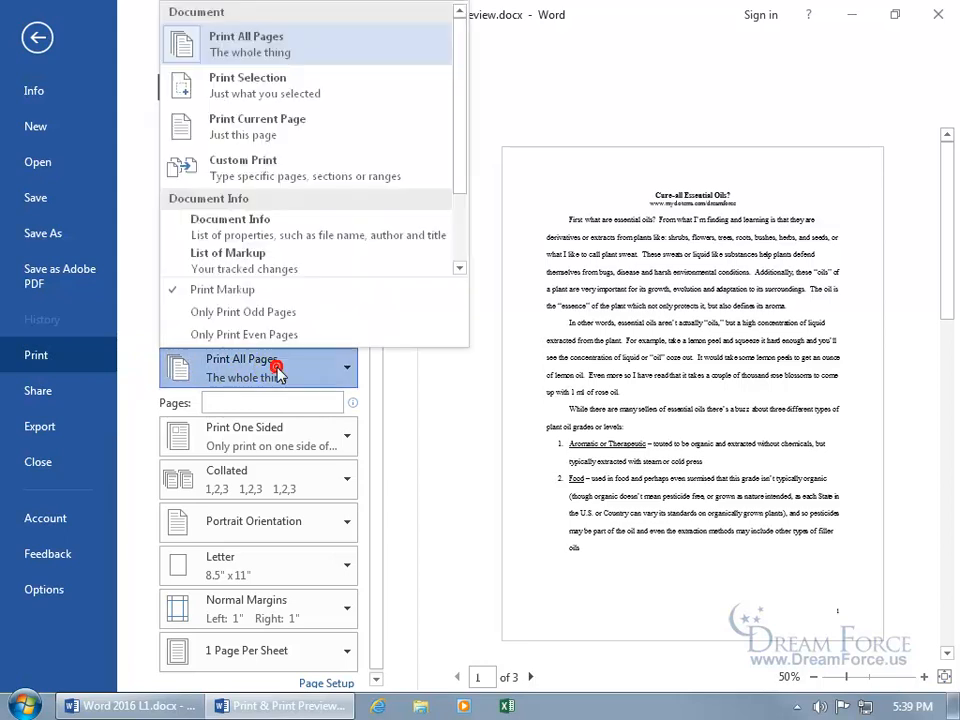
click(297, 92)
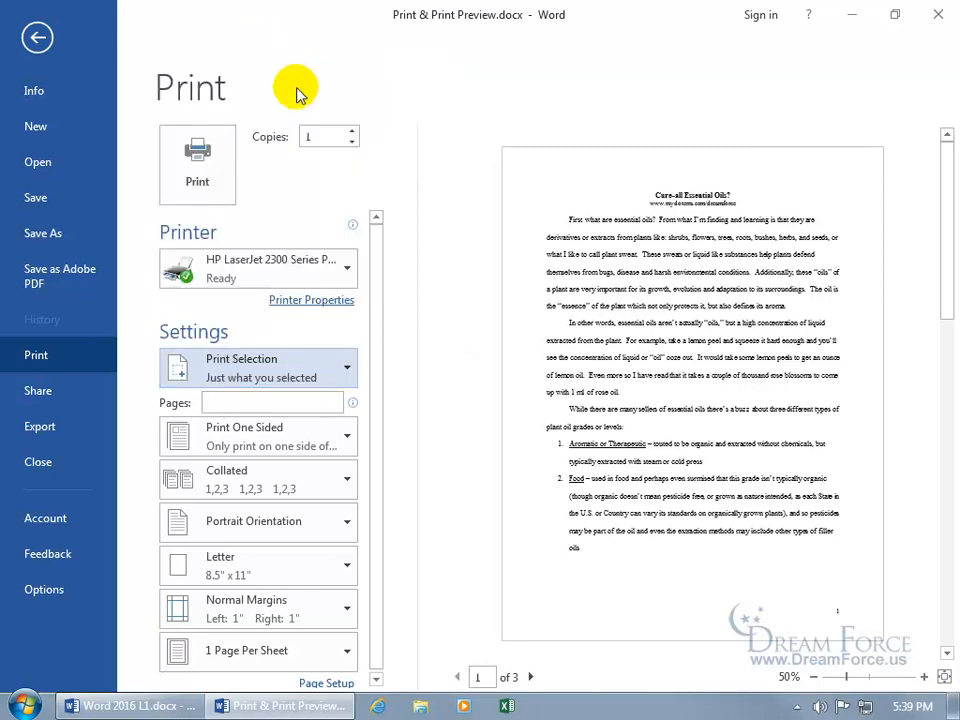
Step: Set a custom print range of 1,3,5-20,p25s1, and clear the range to go back to printing all pages
click(345, 370)
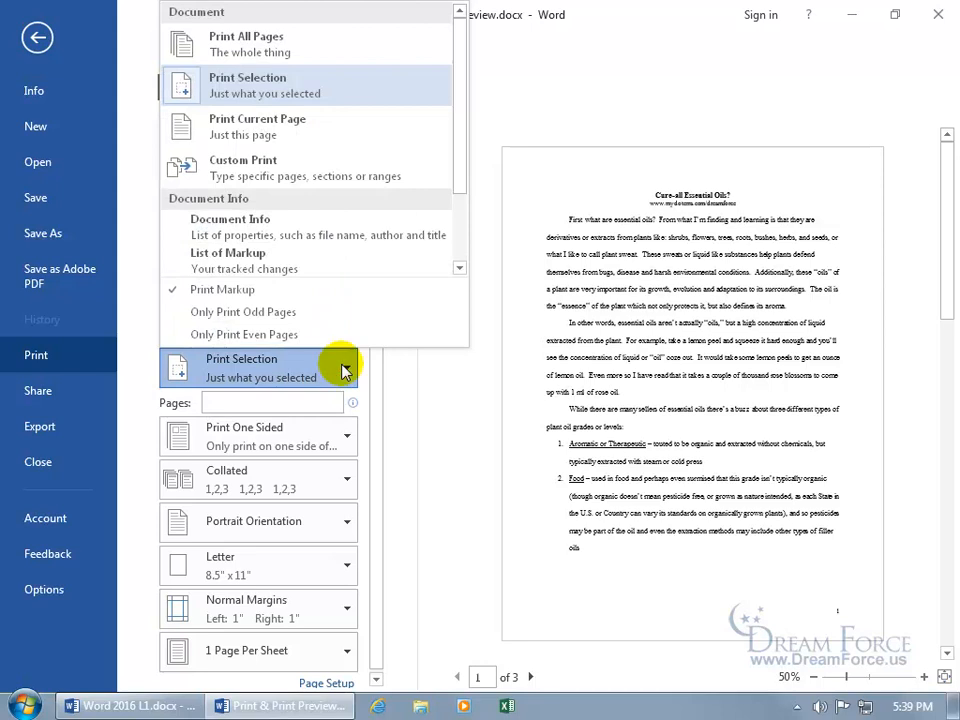
click(313, 172)
click(255, 401)
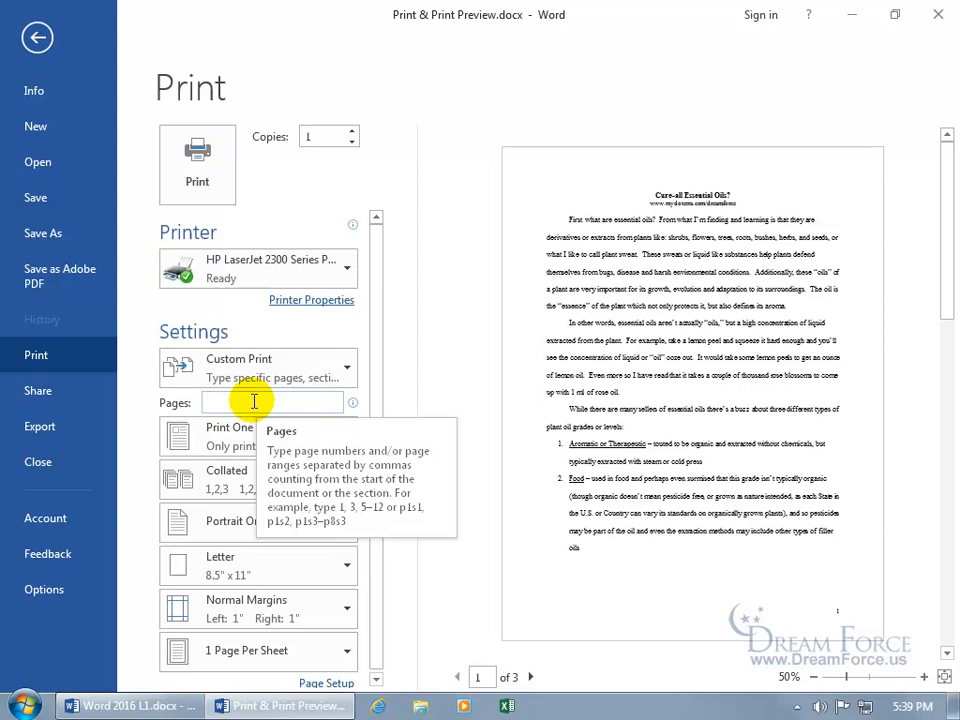
text(1)
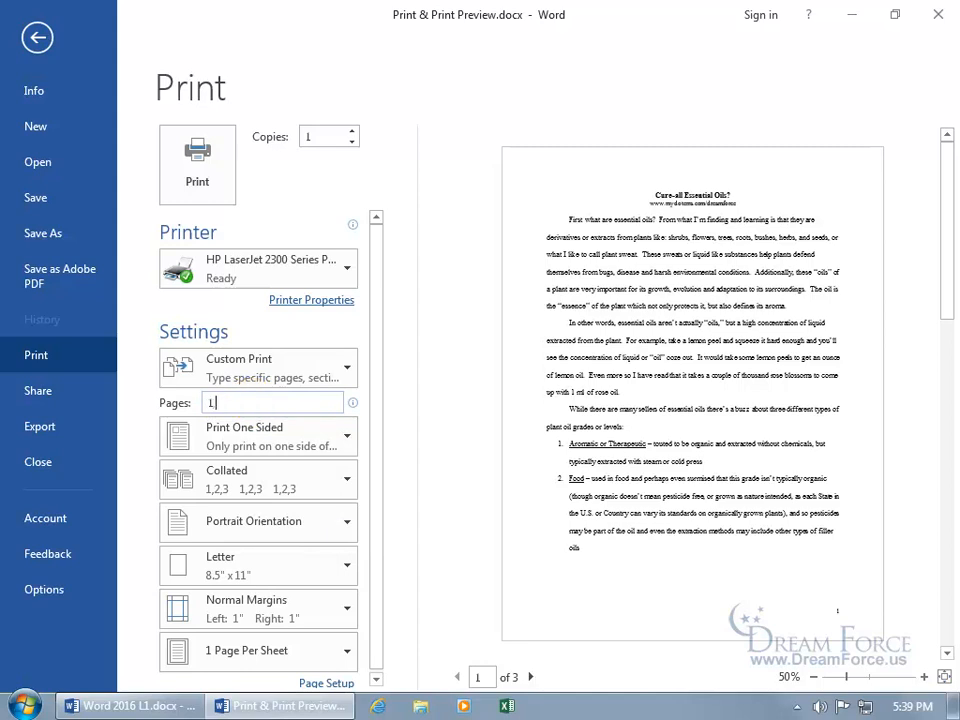
text(,3,5-20,p25s1)
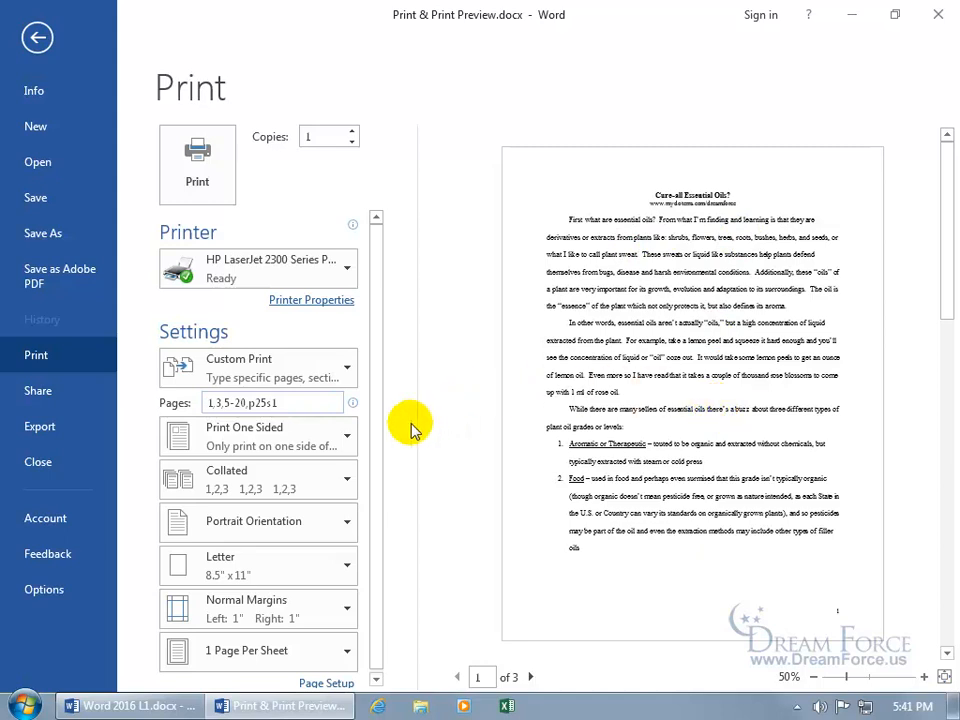
drag(298, 404, 197, 402)
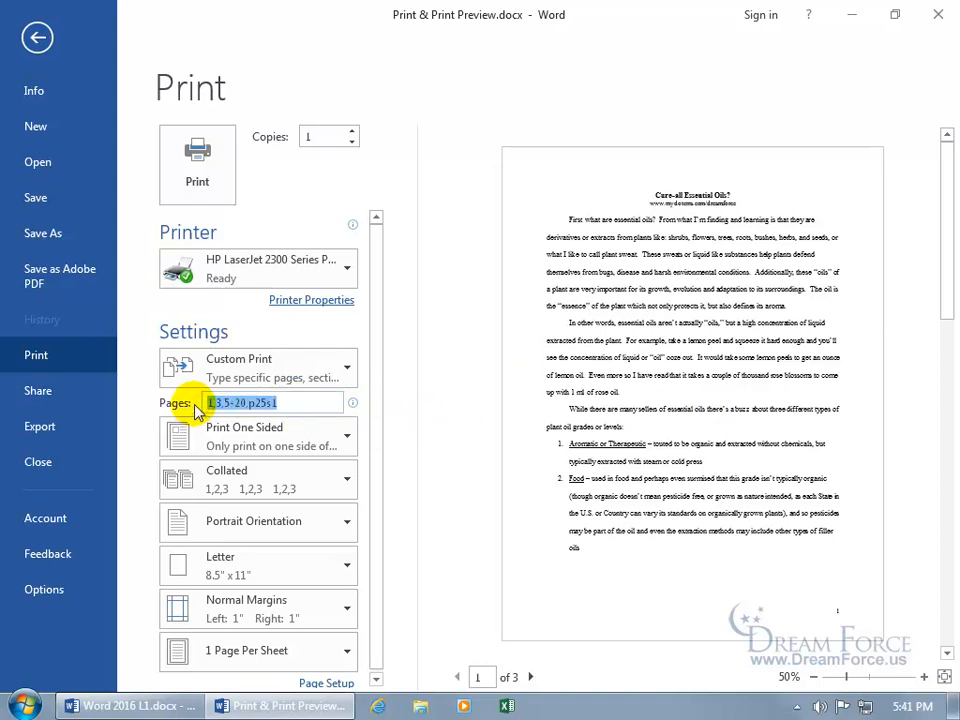
key(BackSpace)
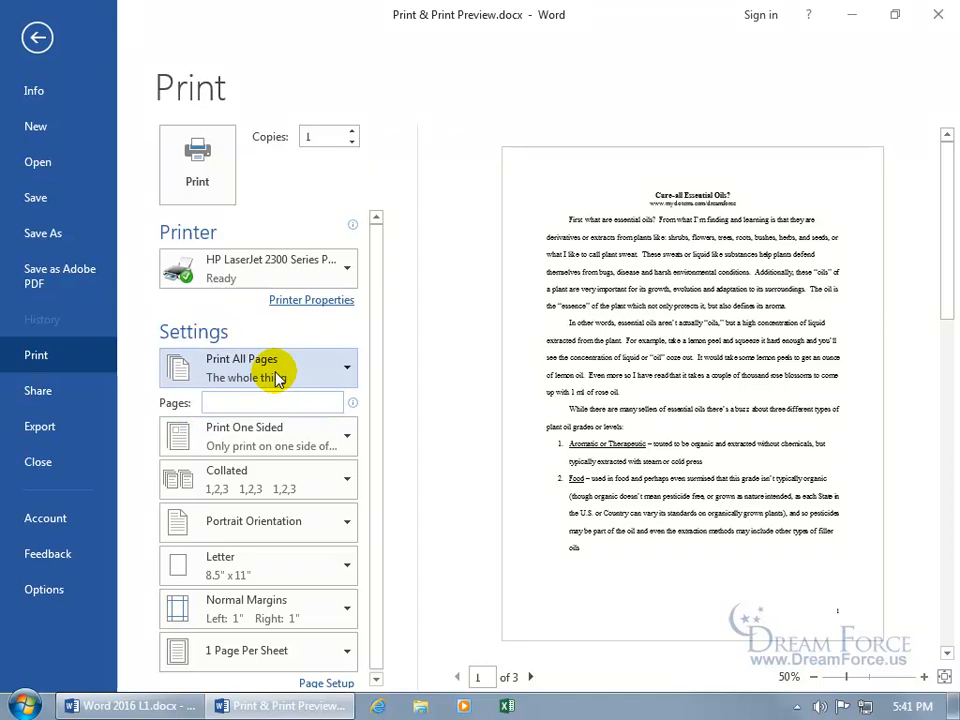
Step: Examine the print options for one- or two-sided printing, collation, paper size and margins without changing them
click(298, 432)
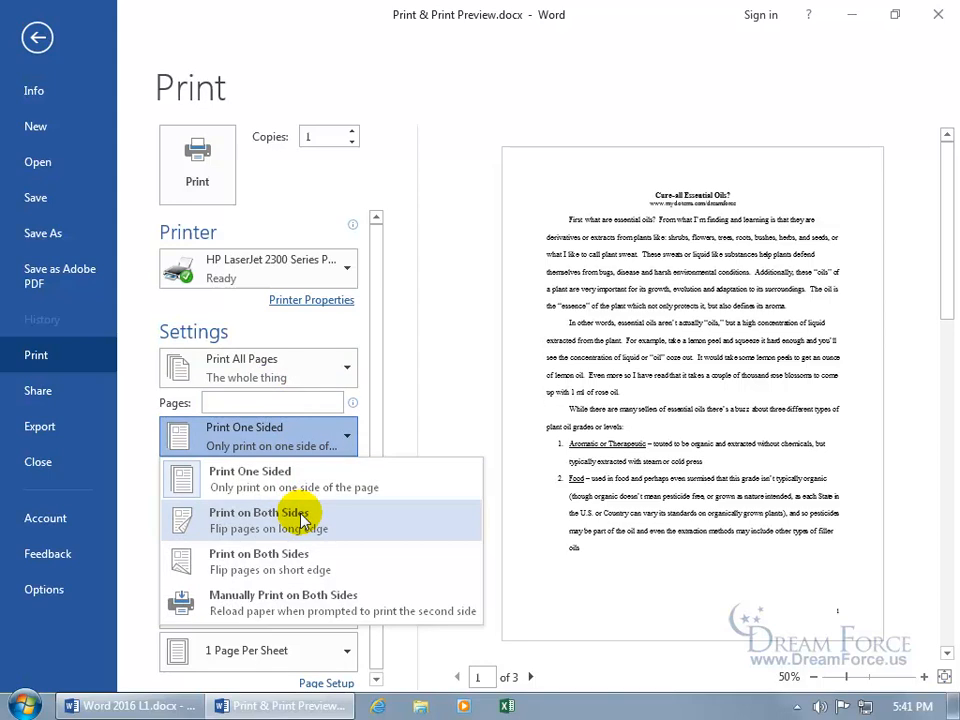
click(439, 427)
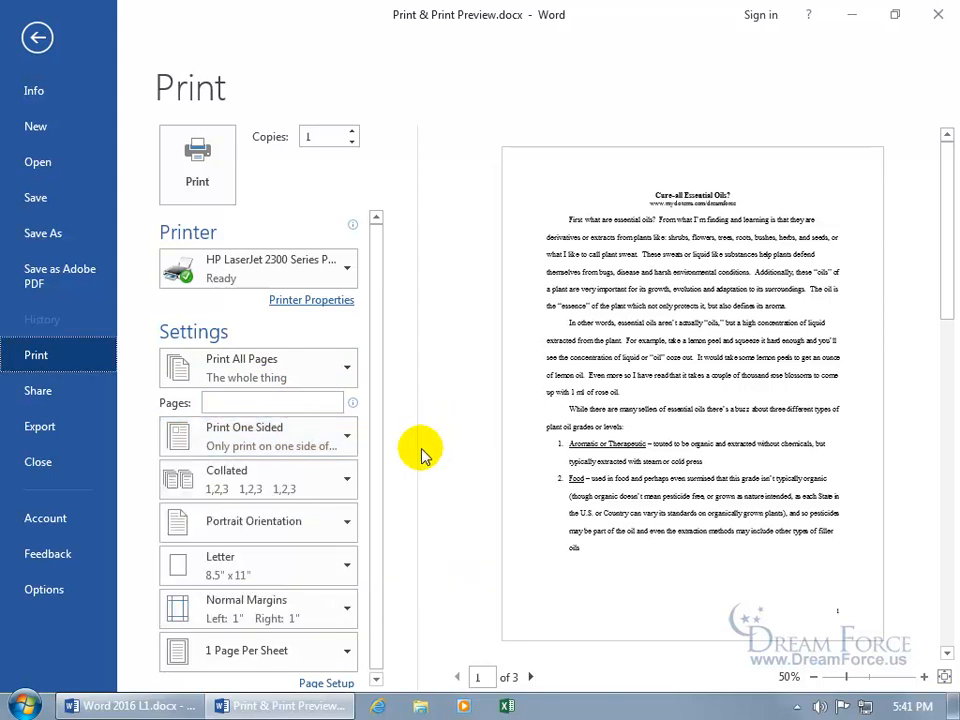
click(345, 480)
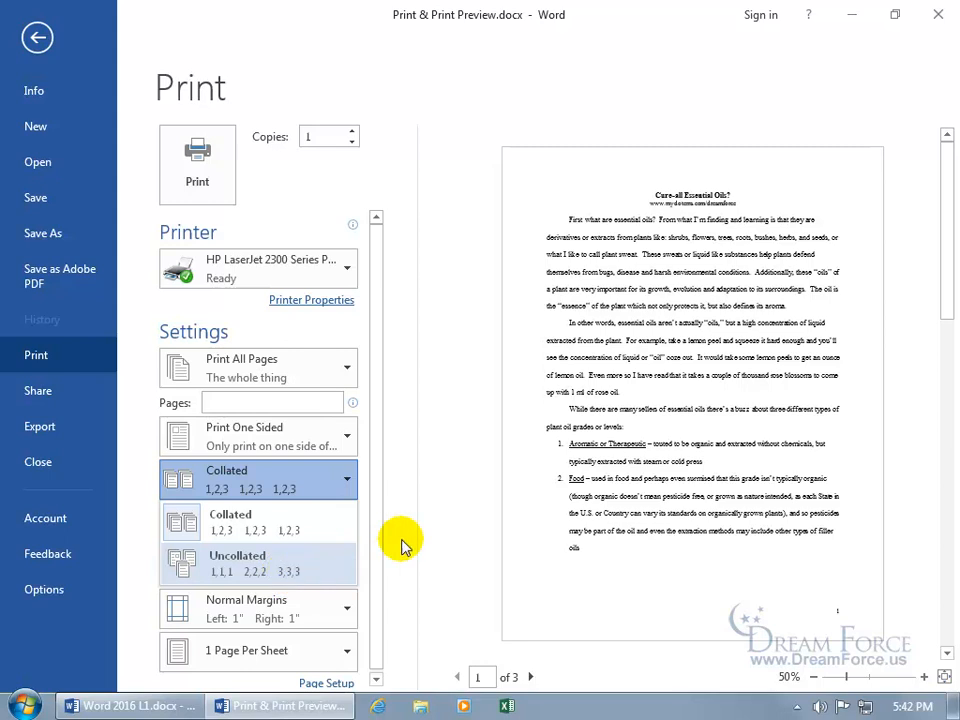
click(414, 604)
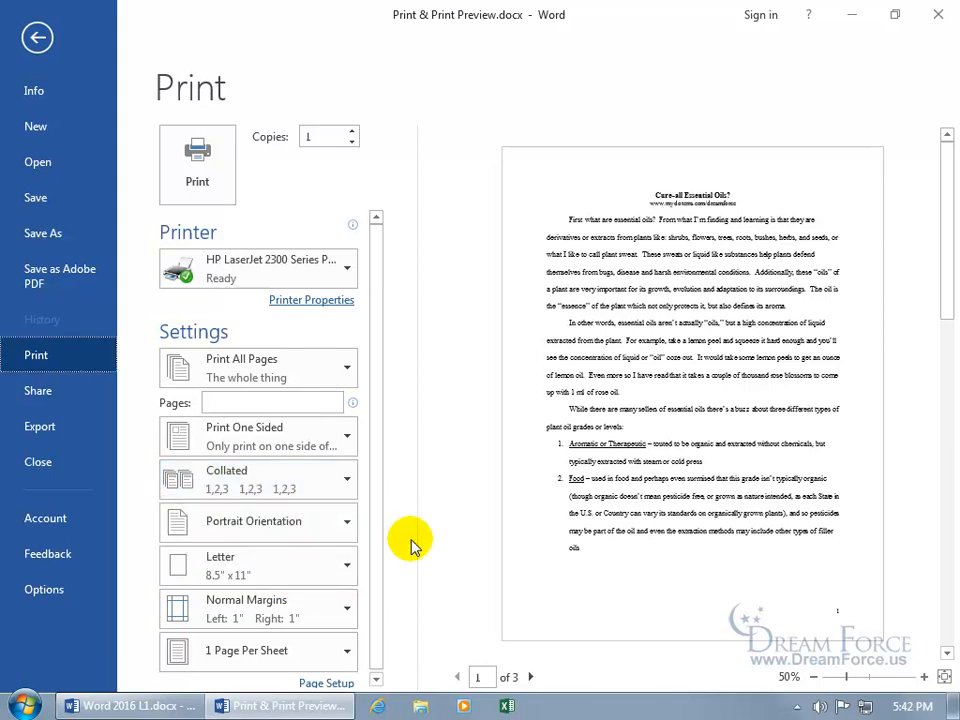
click(350, 566)
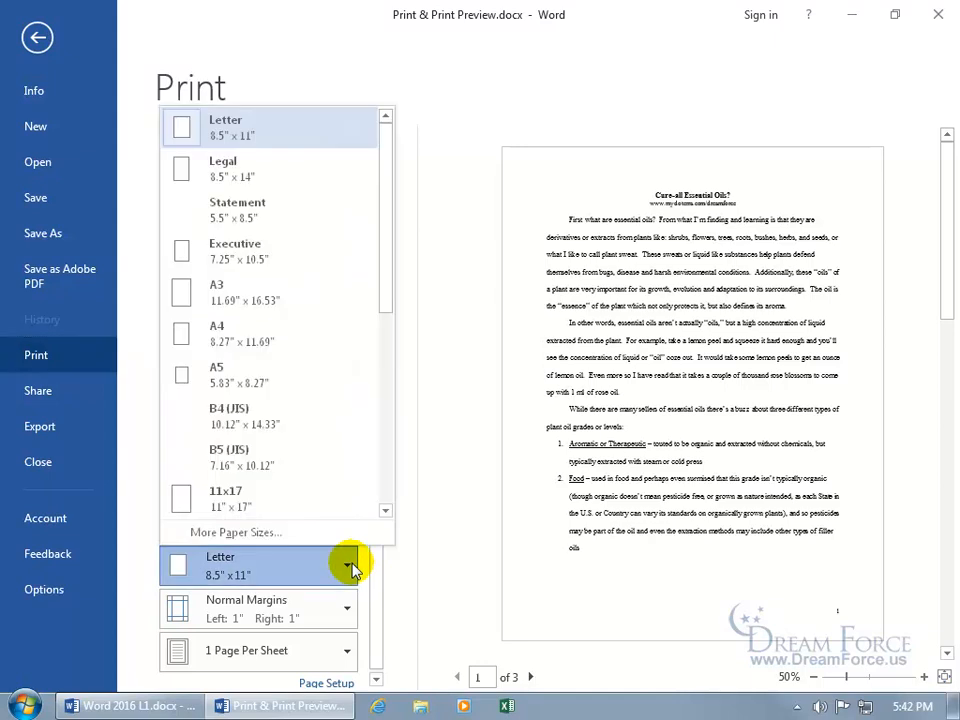
click(407, 561)
click(332, 614)
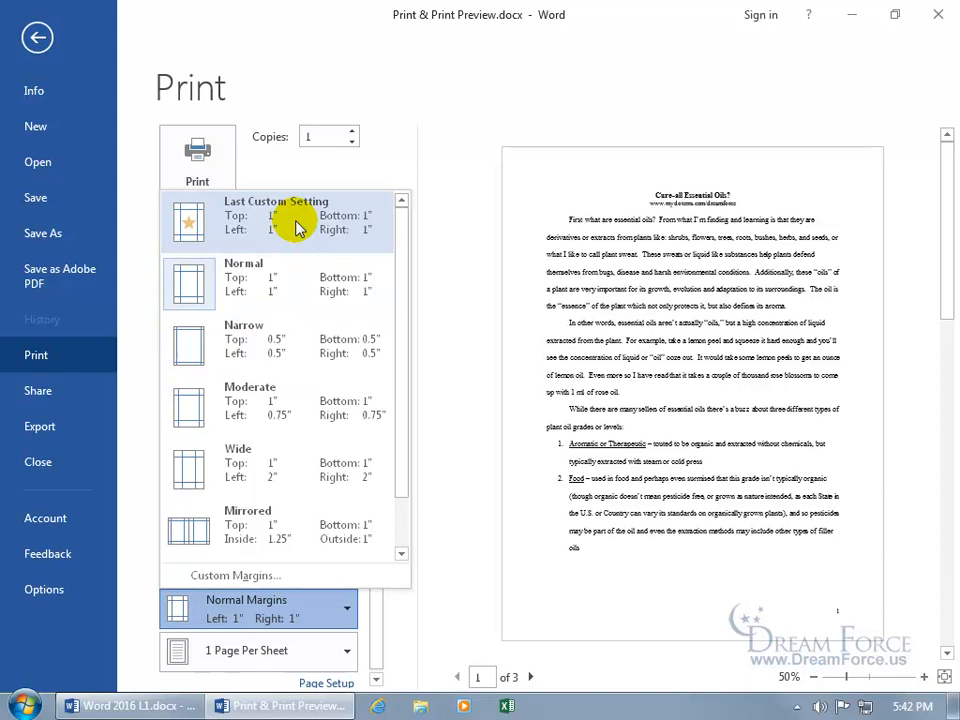
click(456, 424)
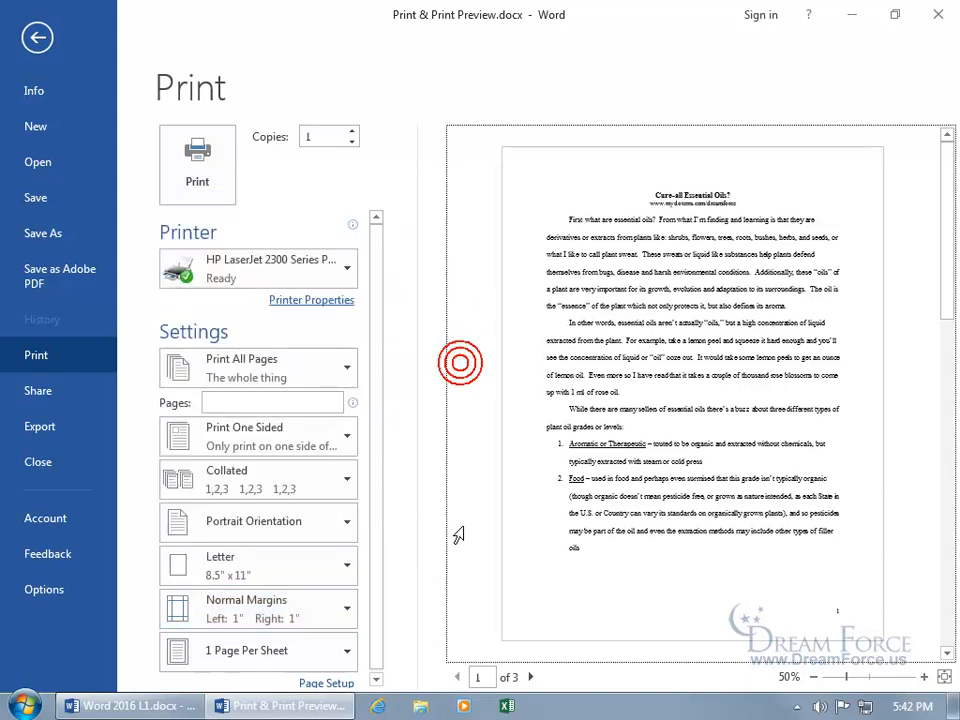
Step: Set the printout to 2 pages per sheet, and restore it to 1 page per sheet
click(333, 652)
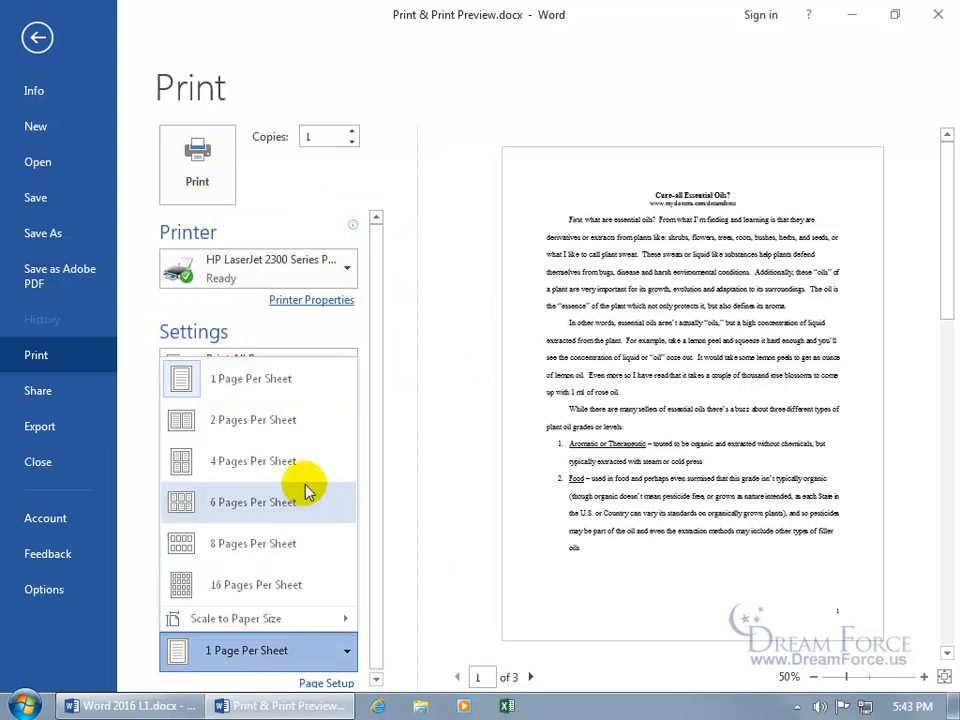
click(304, 422)
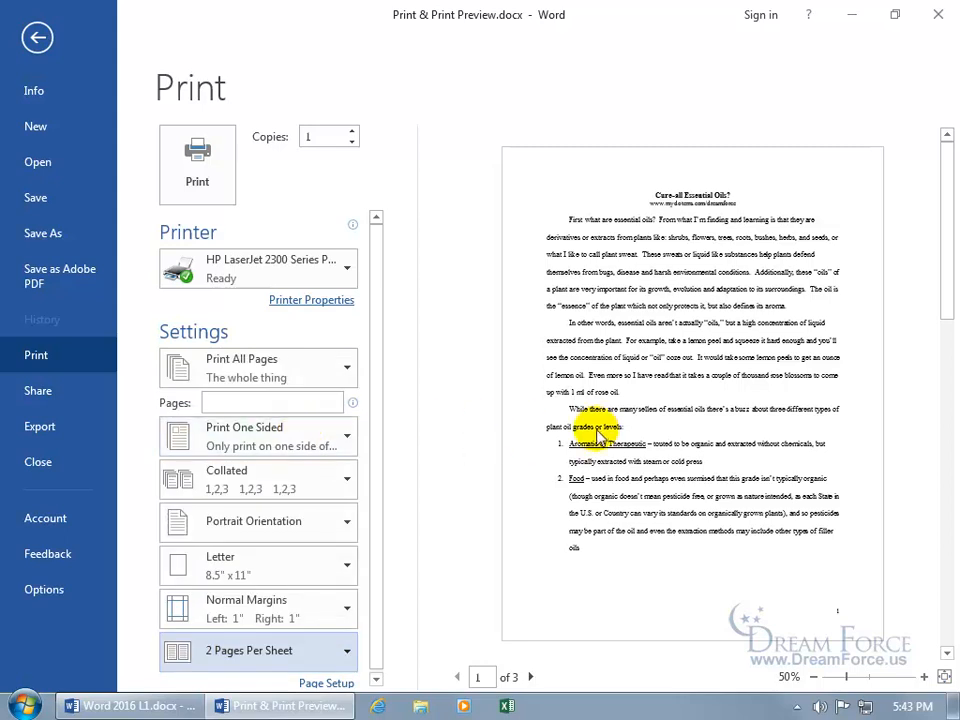
click(350, 655)
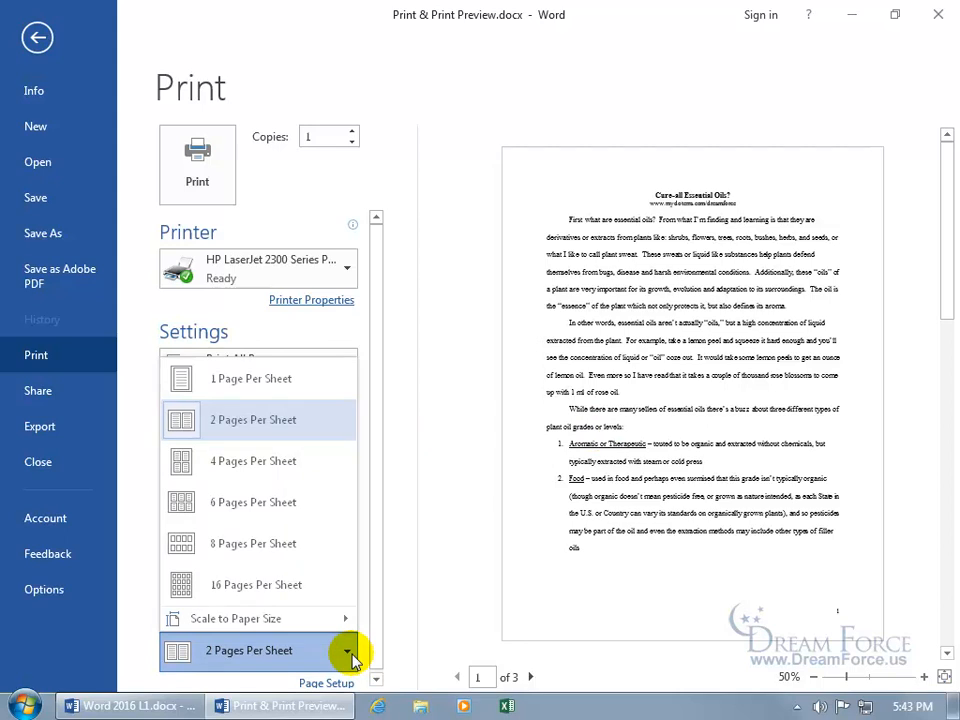
click(290, 390)
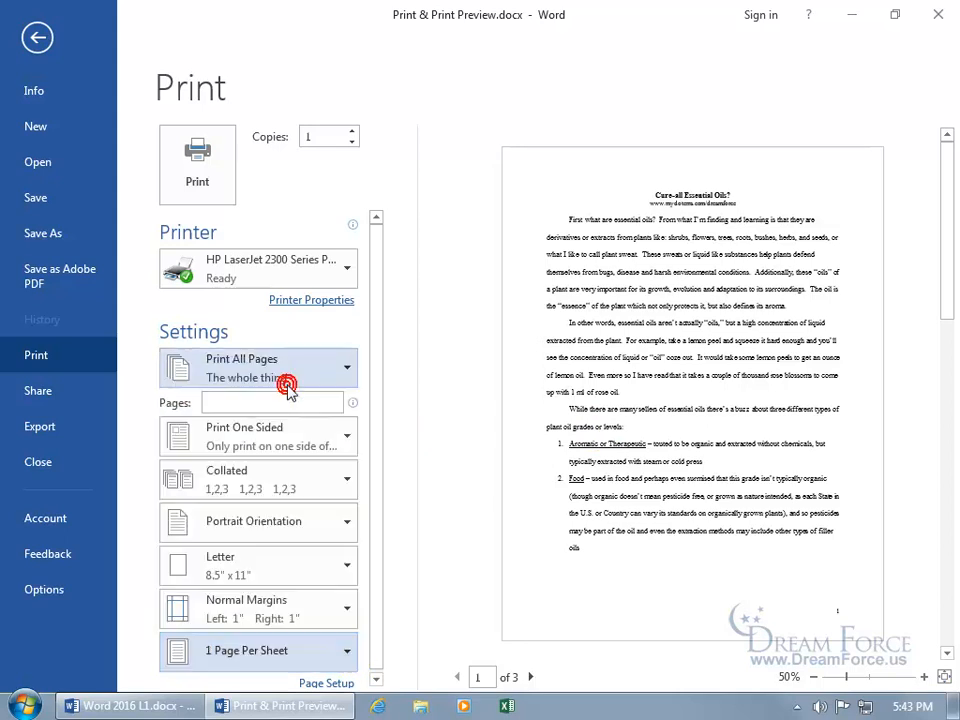
Step: Examine the Scale to Paper Size choices for the printout and leave them without choosing one
click(350, 655)
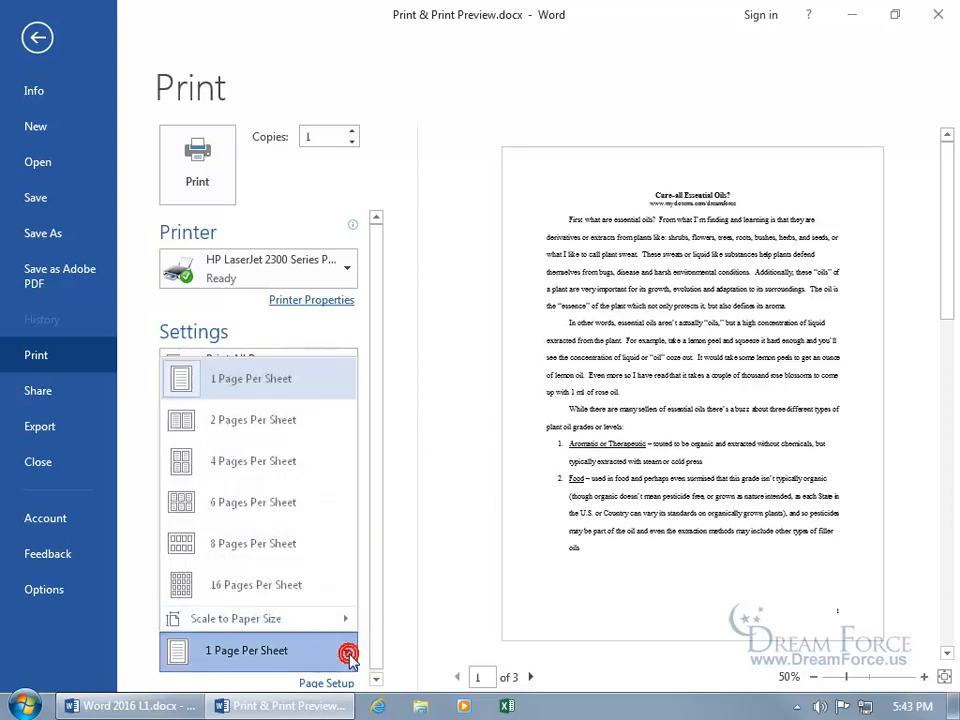
mouse_move(314, 624)
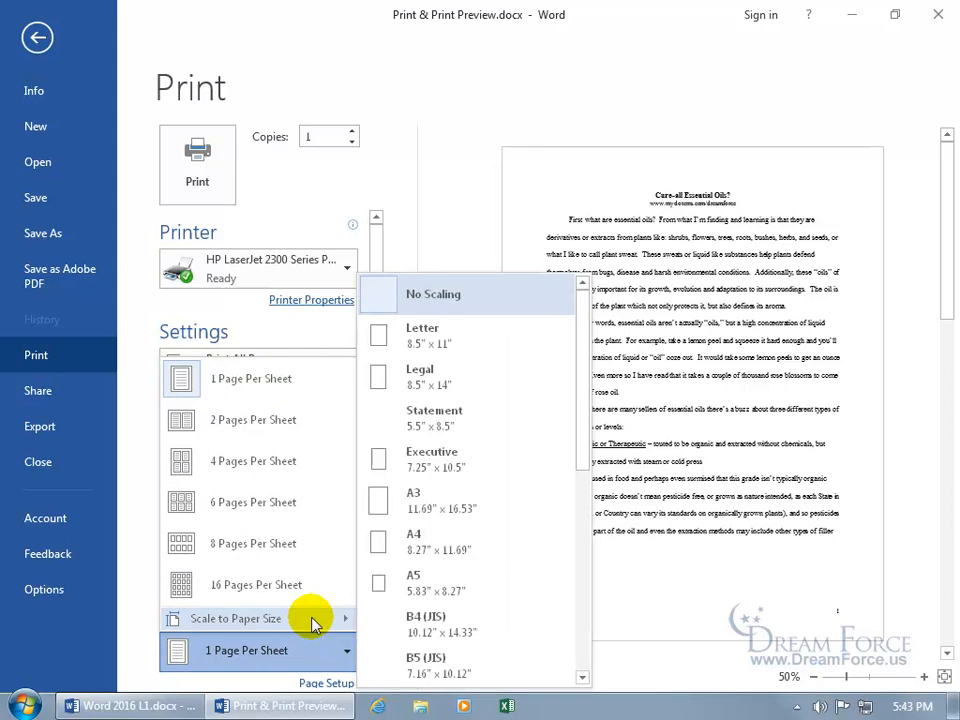
click(332, 652)
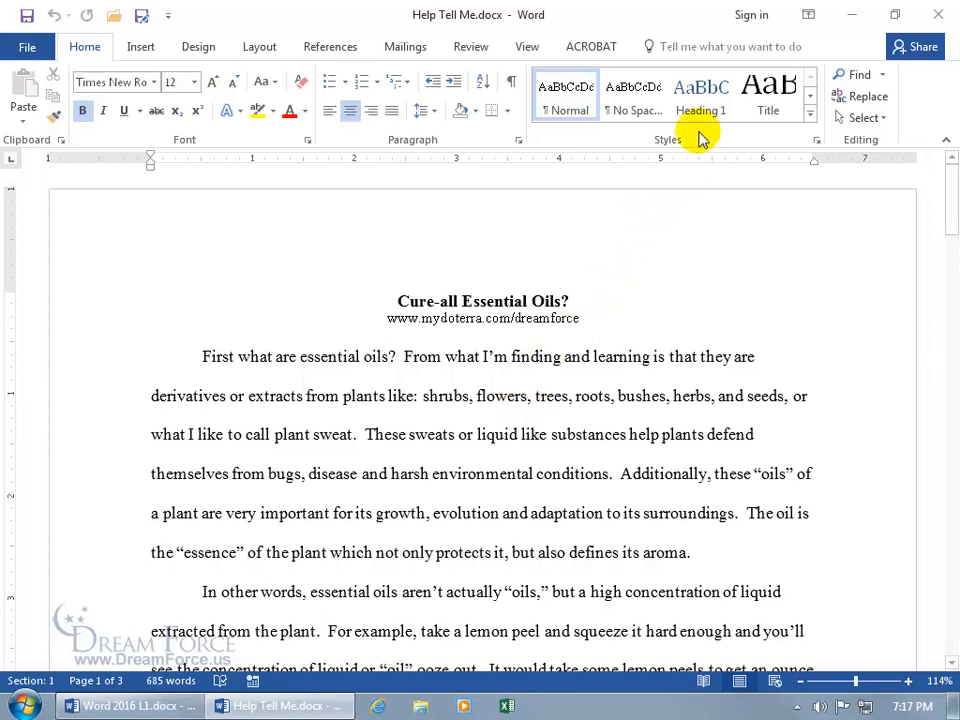
Step: Search Tell Me for "comments" and check the Quick Access Toolbar options for the Insert Comment result without choosing one
click(706, 47)
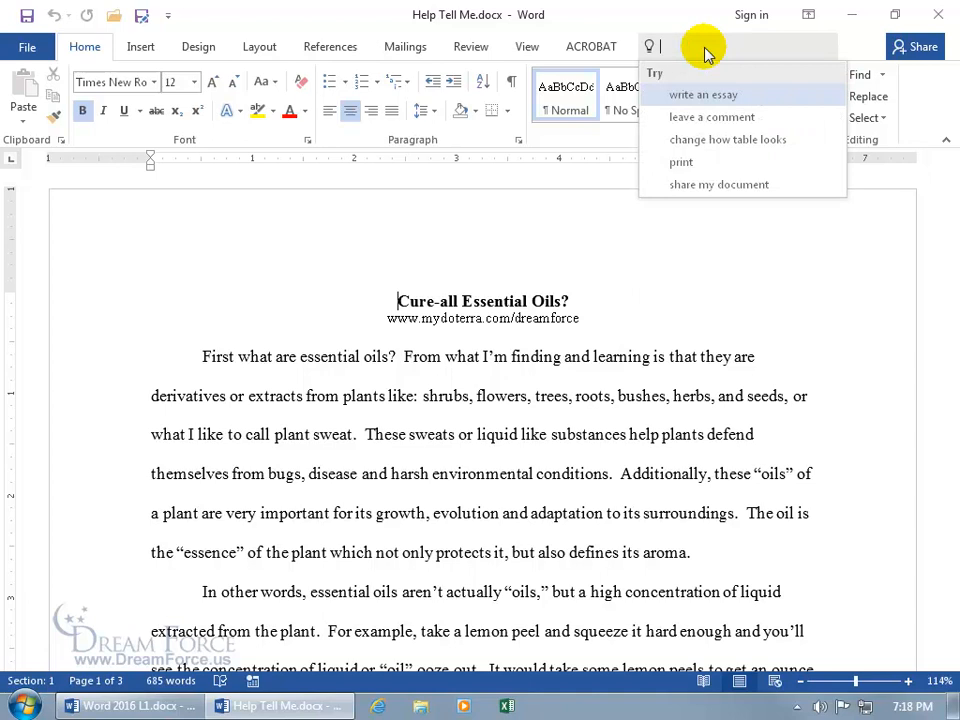
text(comments)
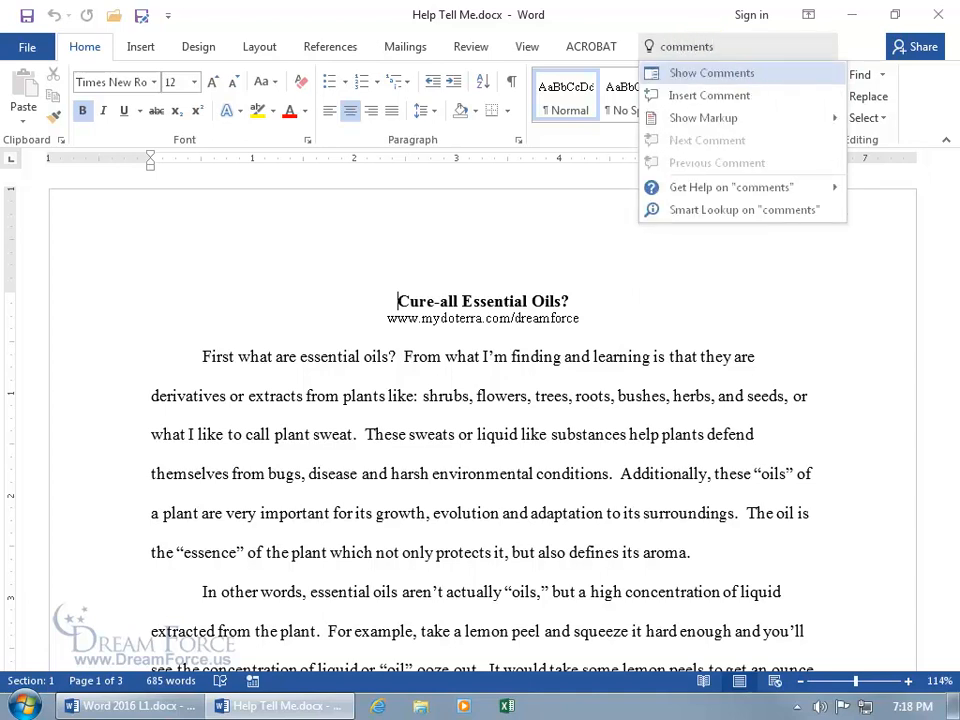
right_click(723, 100)
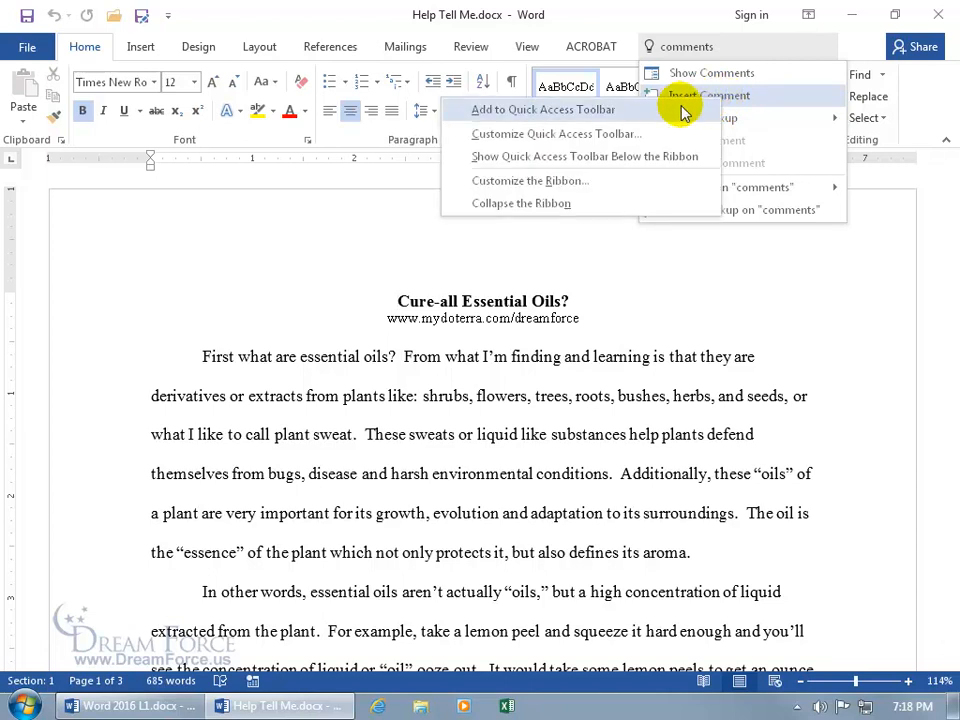
click(736, 145)
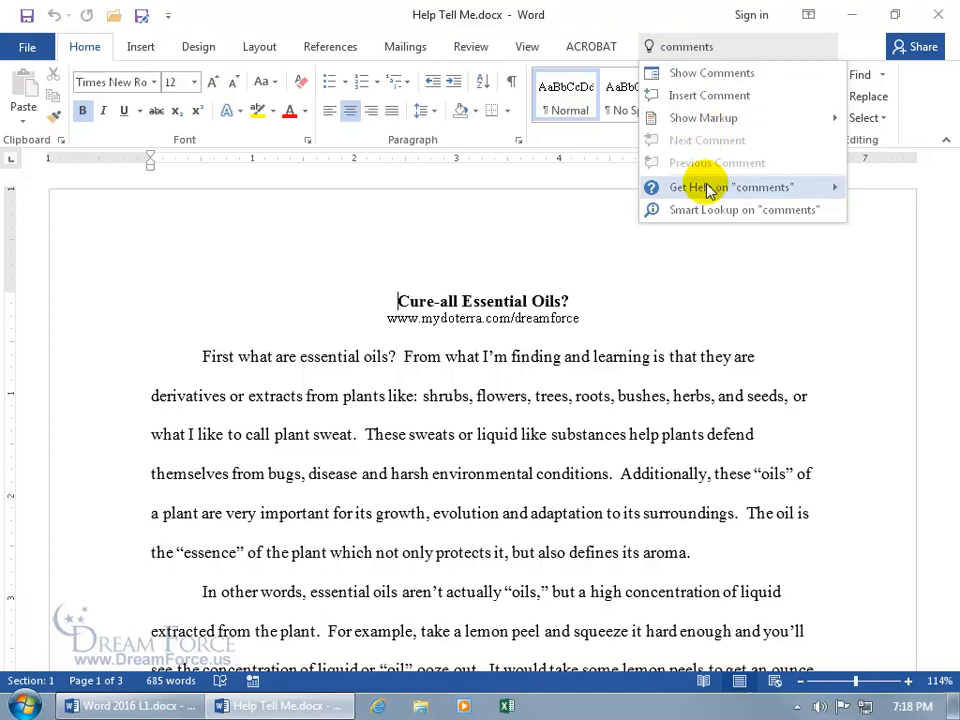
Step: Get help on "comments" by opening the "Insert or delete a comment" article and reading its "Insert a comment" section
mouse_move(708, 190)
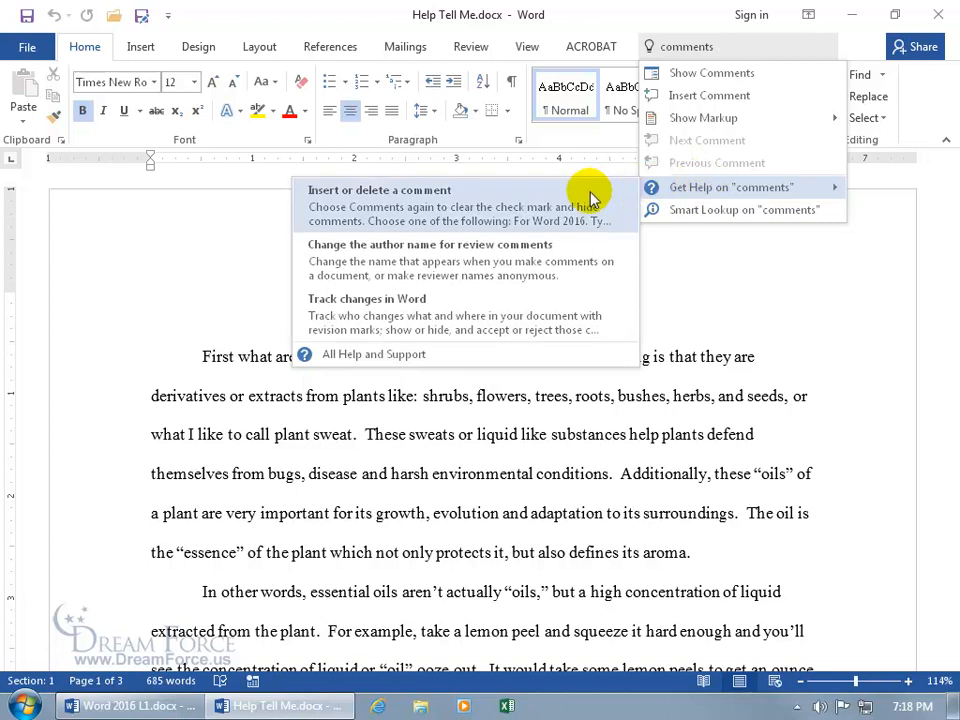
click(523, 215)
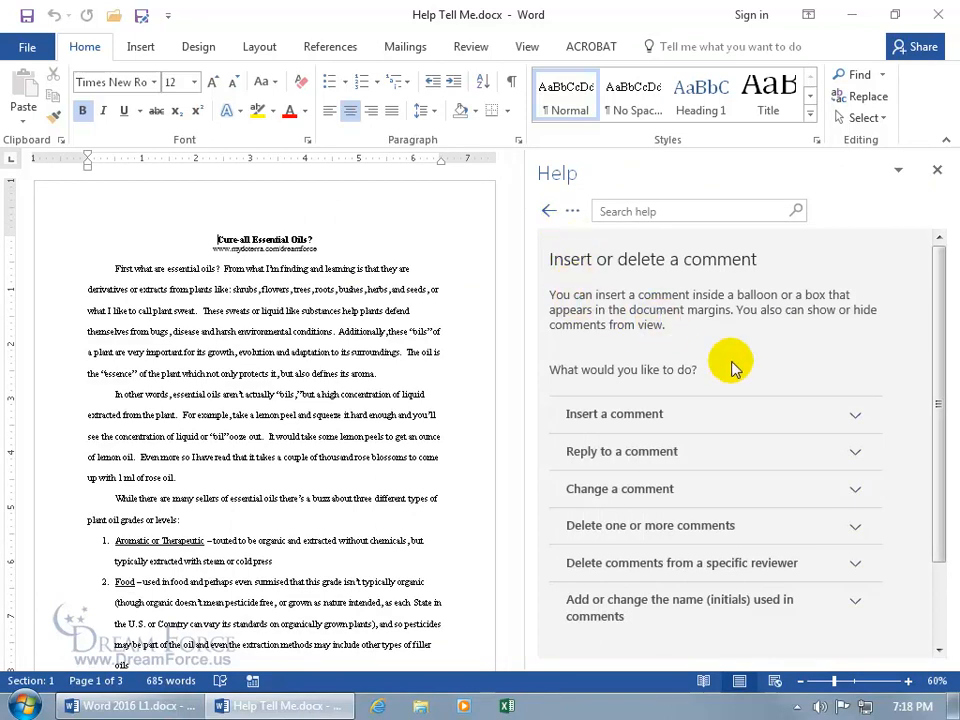
click(694, 420)
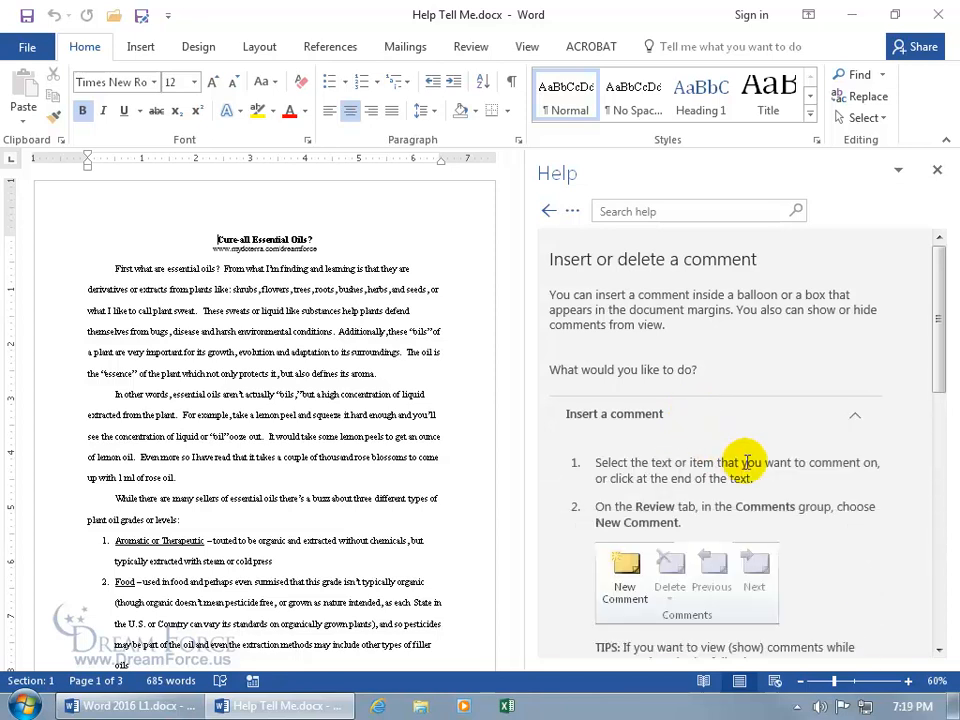
scroll(800, 440, down, 3)
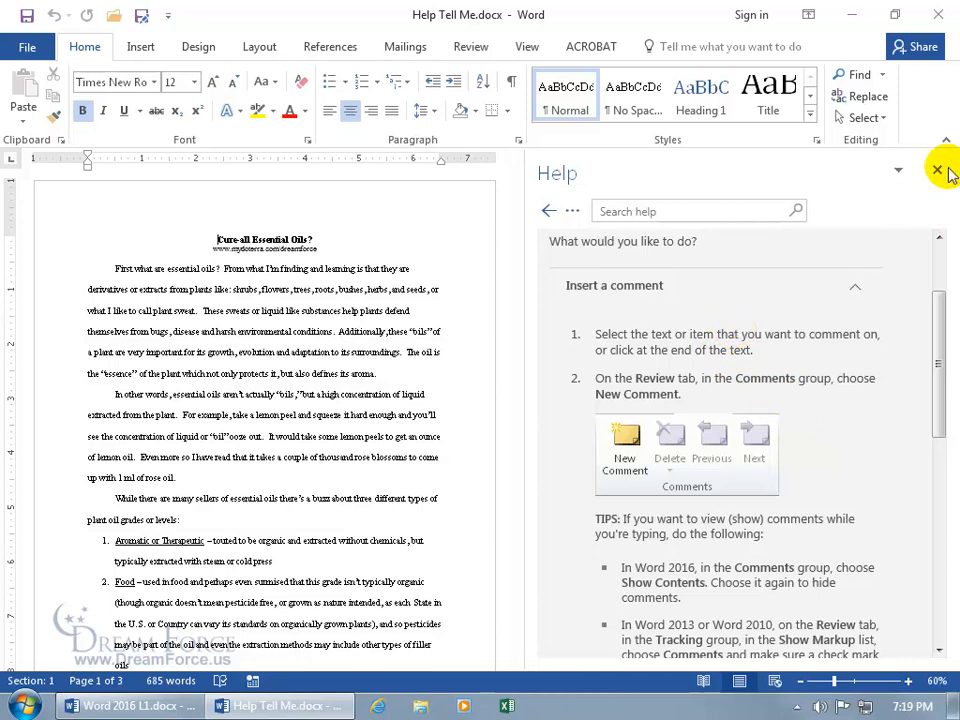
Step: Go from the comment article to the Help home page with the top help topics
click(697, 211)
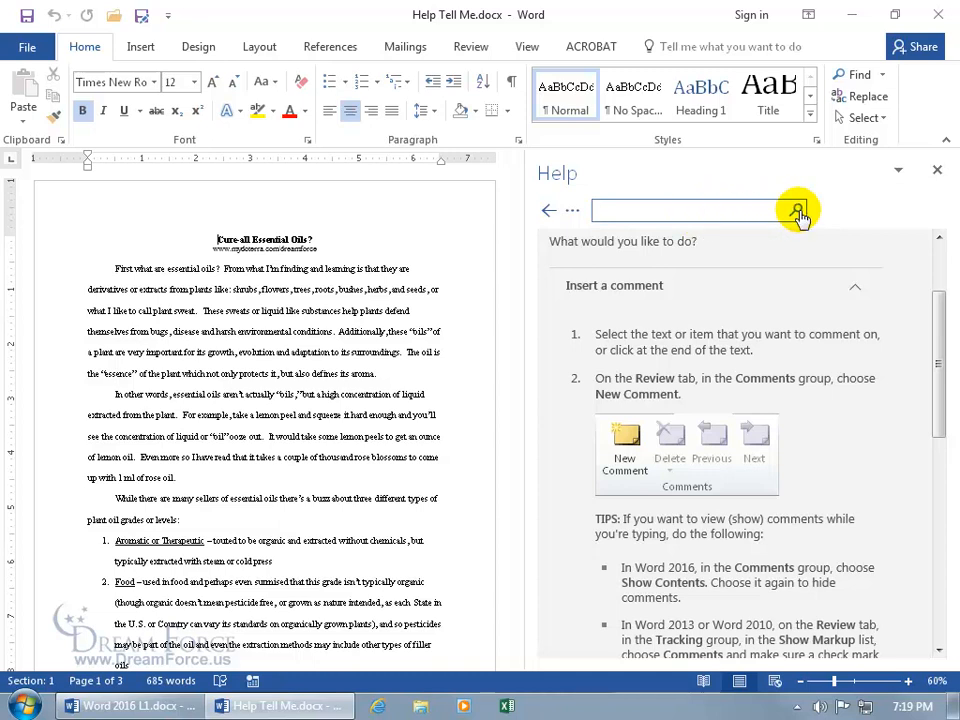
click(572, 213)
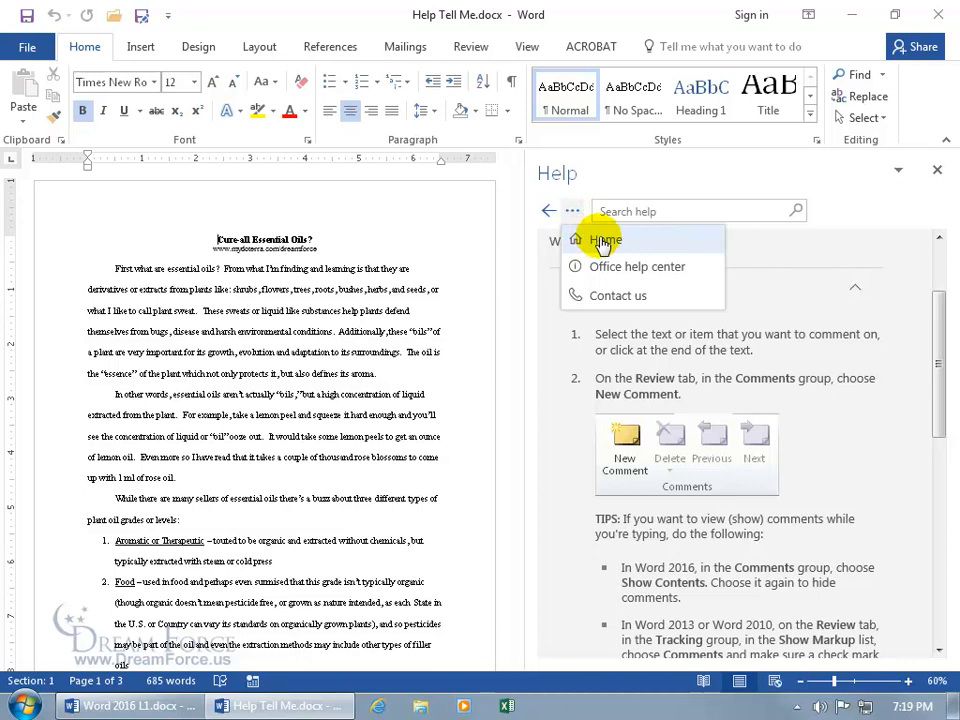
click(602, 241)
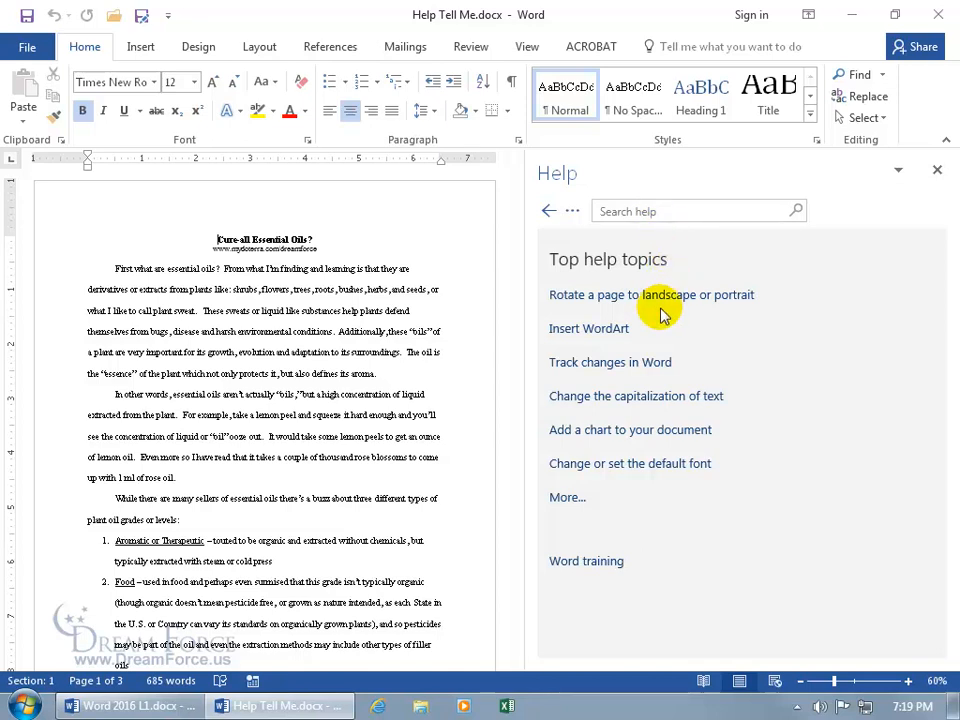
Step: Open the Office help center in the browser, look through the Word help topics, and close the browser
click(572, 212)
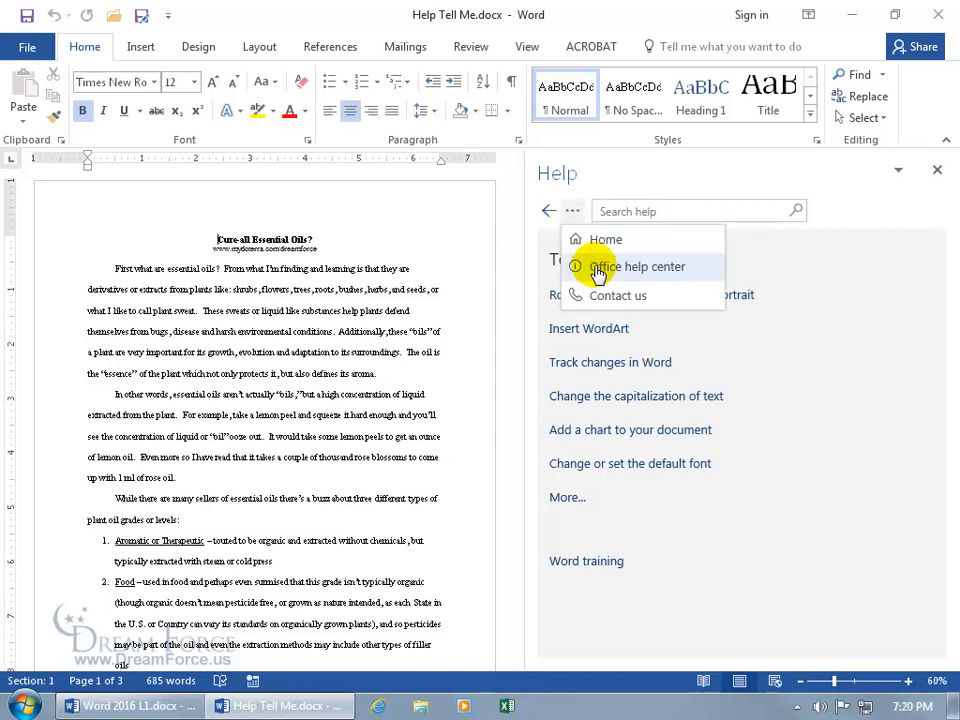
click(597, 268)
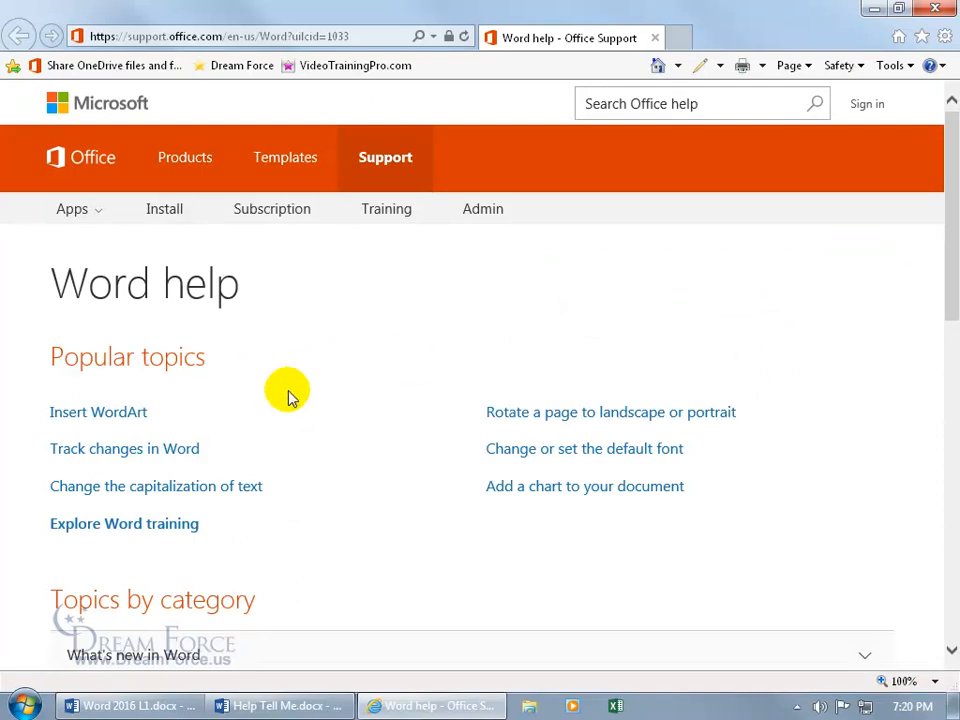
scroll(289, 394, down, 2)
scroll(289, 392, up, 1)
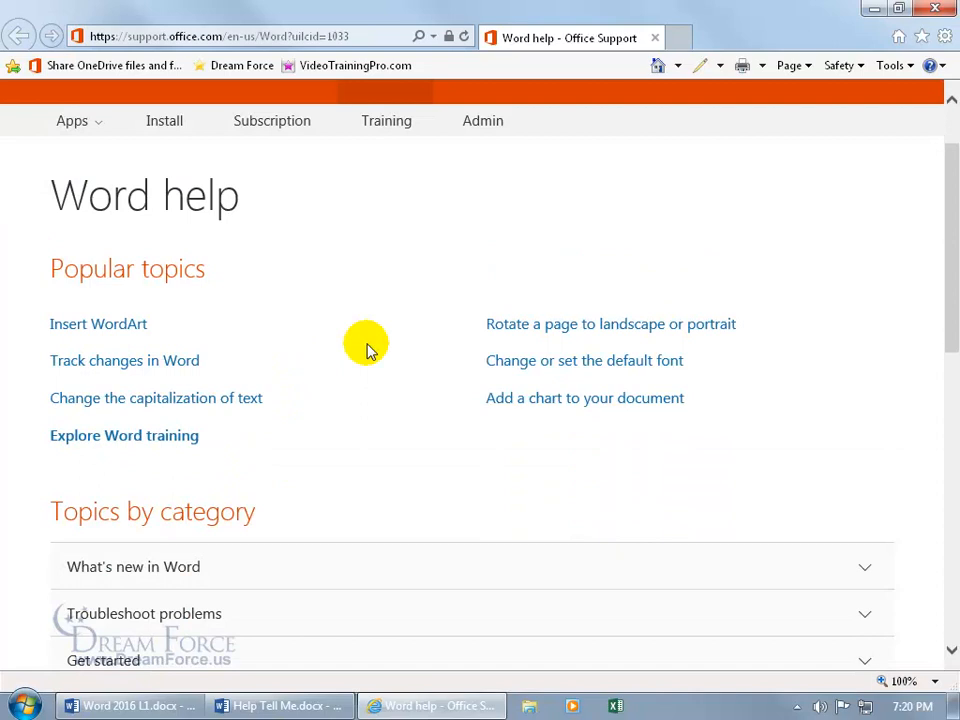
click(935, 8)
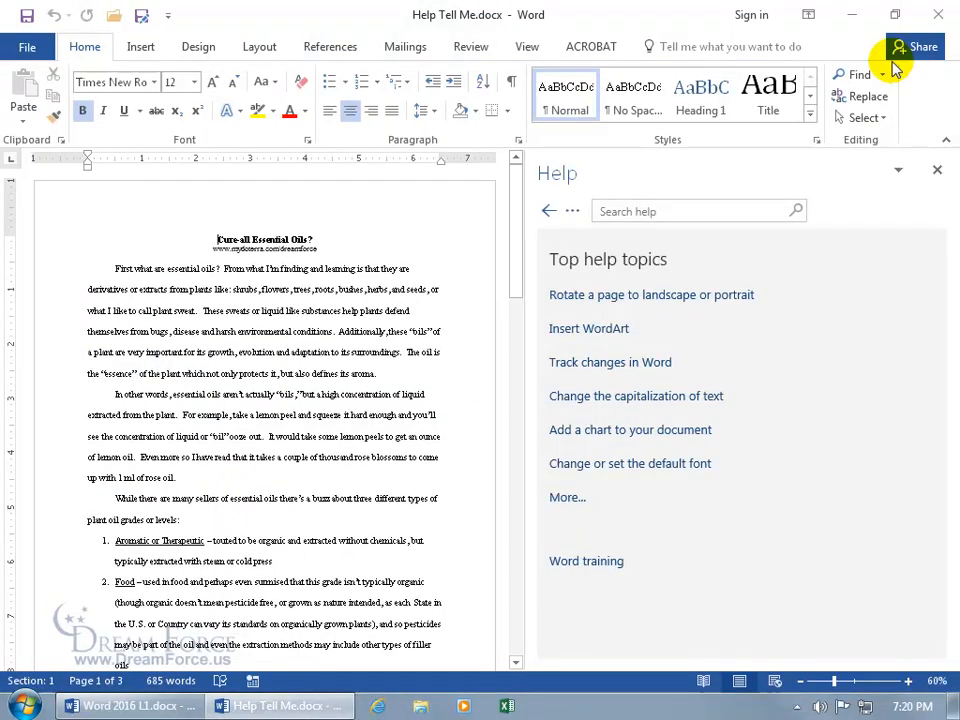
Step: Submit "comments" as the issue in Help's Contact us form, review the suggested articles and support options, and close Help
click(571, 210)
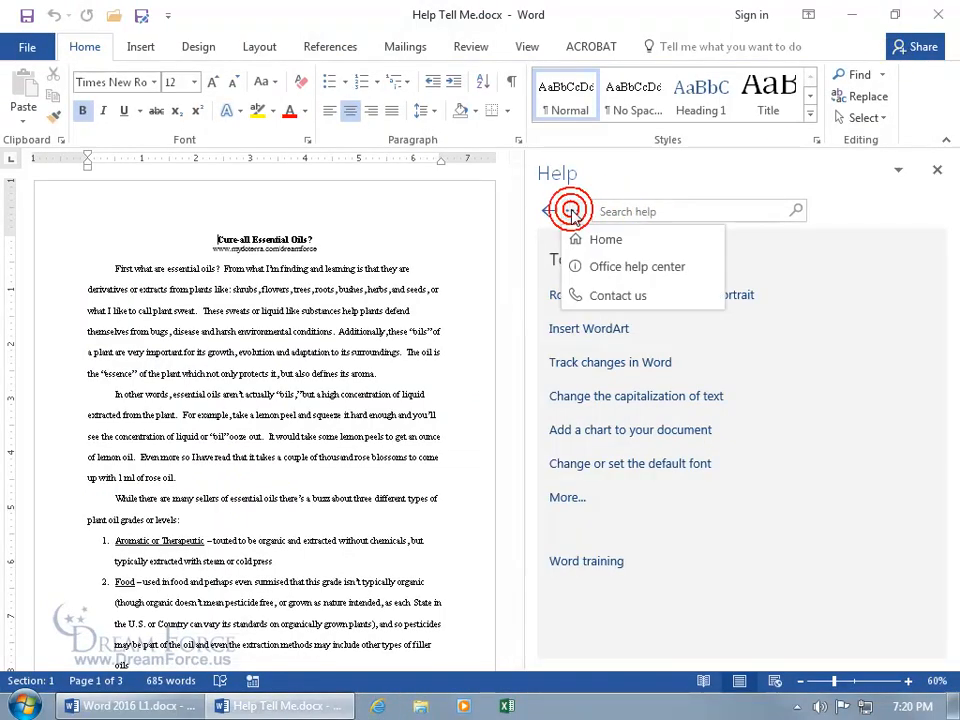
click(590, 297)
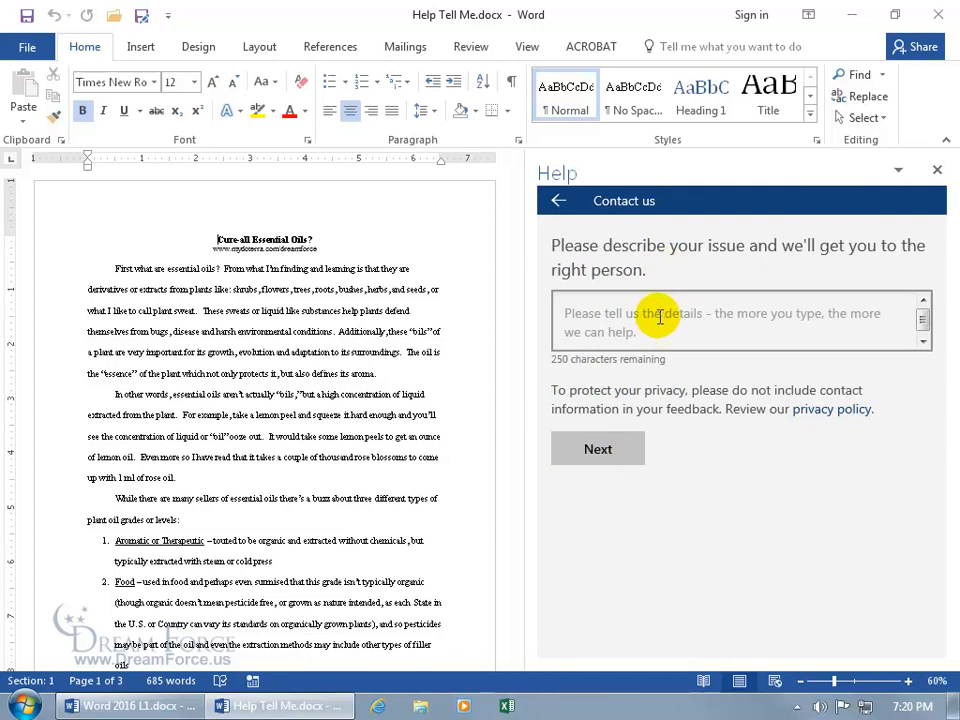
click(660, 315)
text(comments)
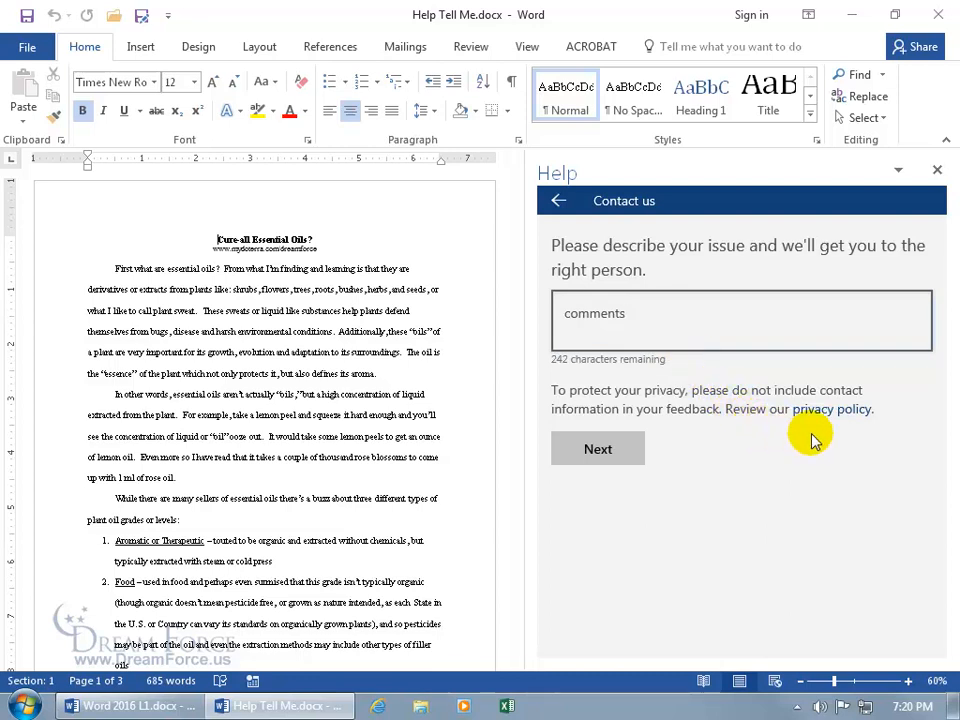
click(612, 452)
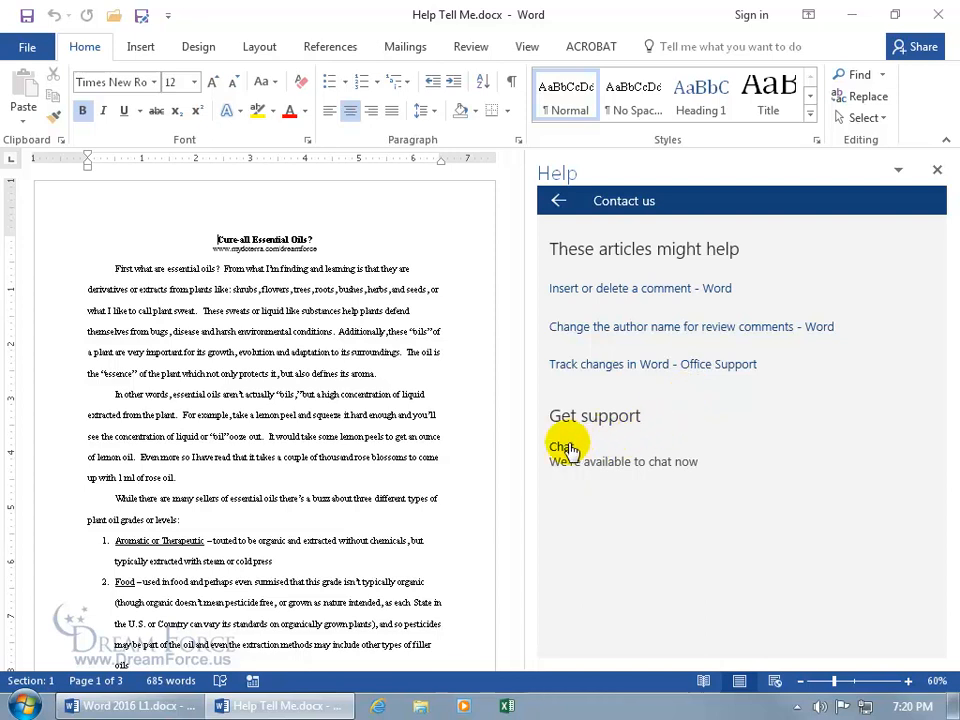
click(560, 200)
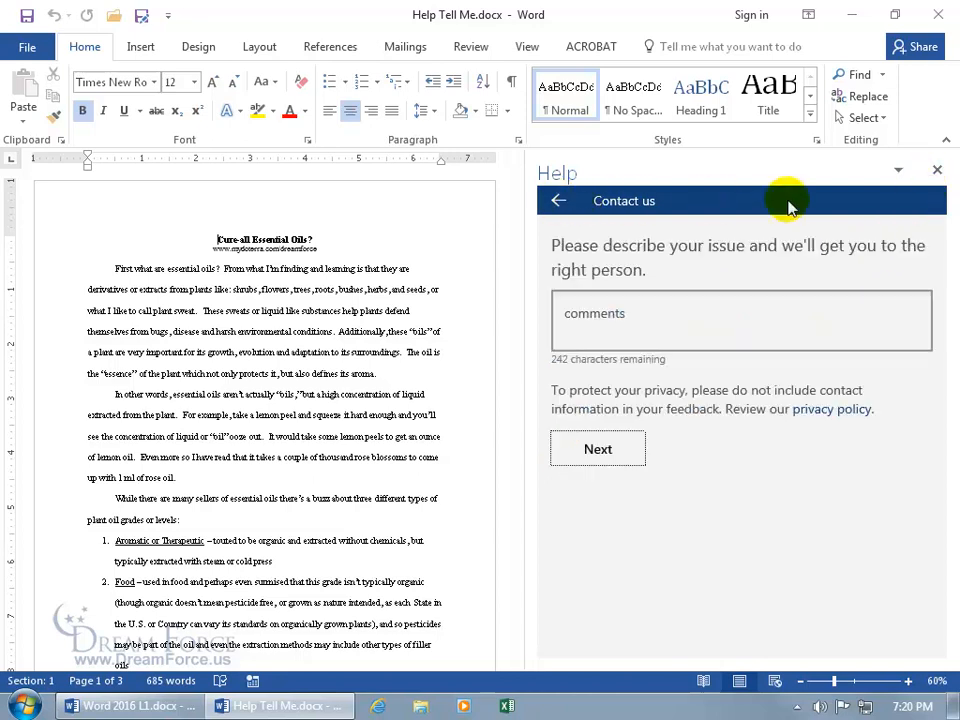
click(937, 170)
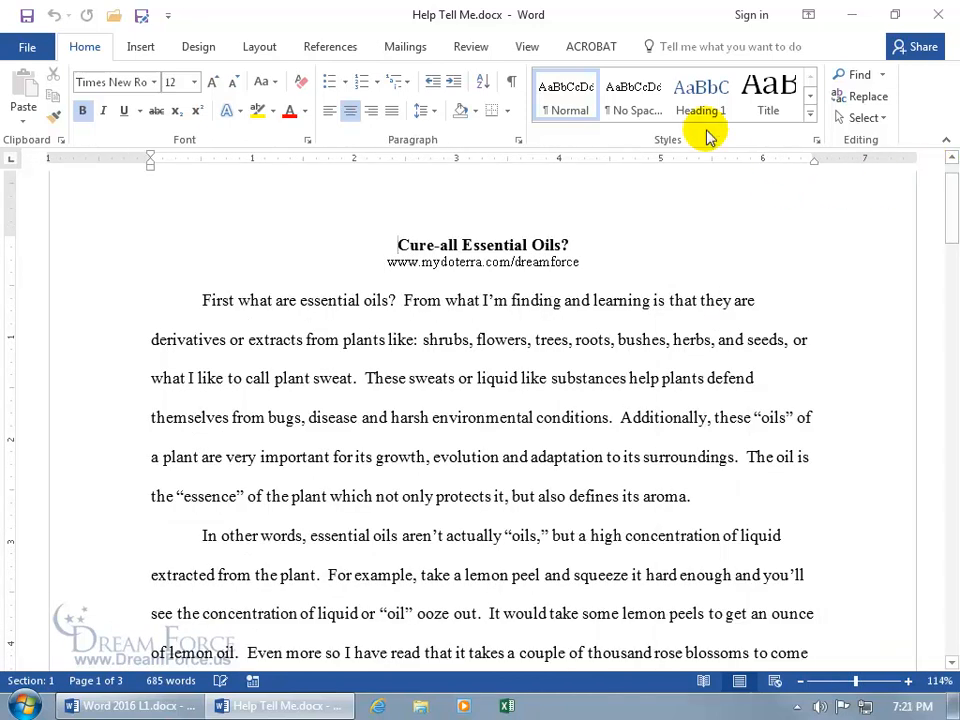
Step: Search Tell Me for "printing", review the help suggestions, open All Help and Support, and close Help
click(697, 50)
text(printing)
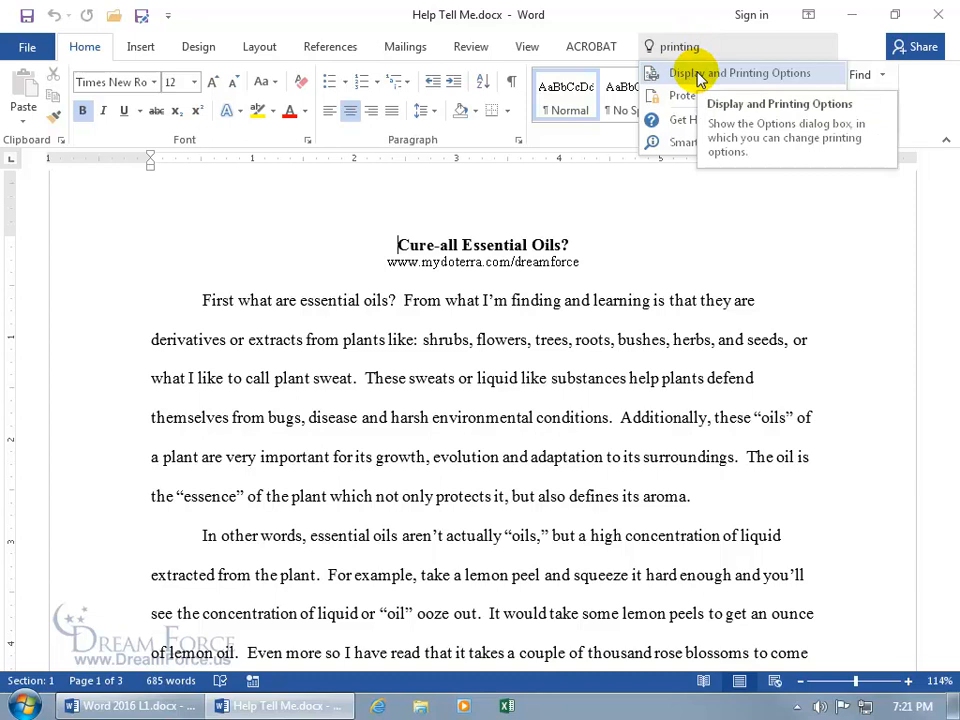
mouse_move(687, 122)
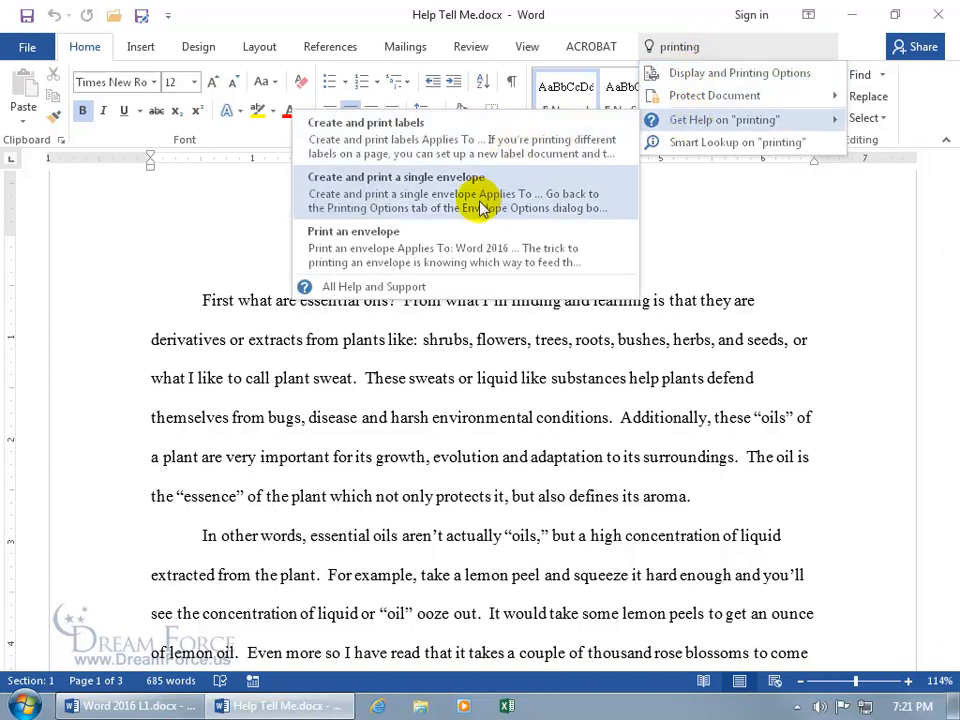
click(428, 288)
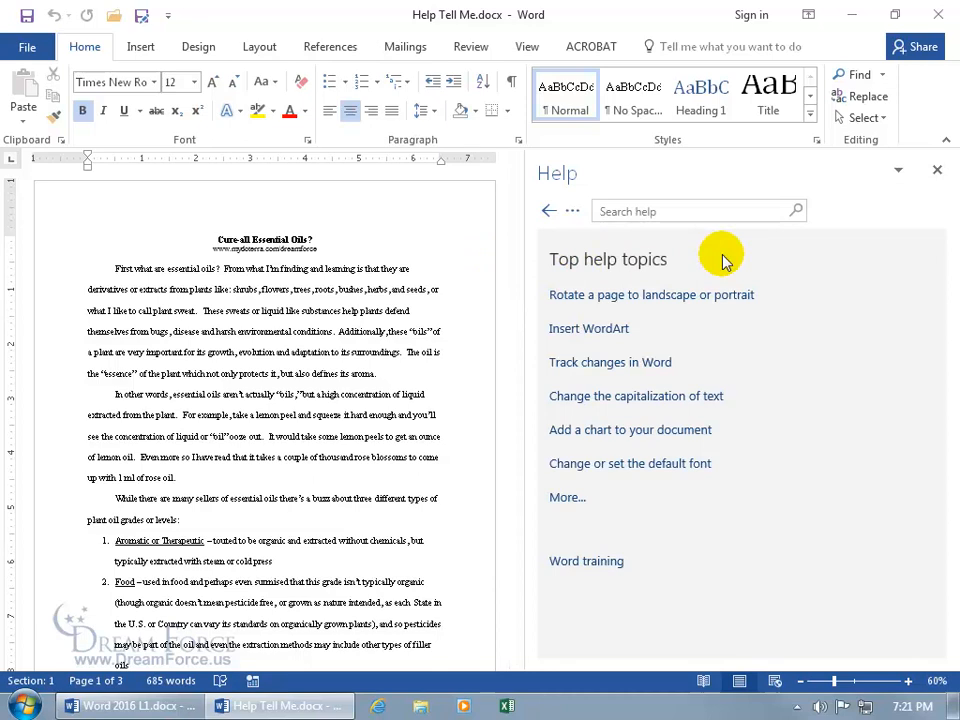
click(937, 170)
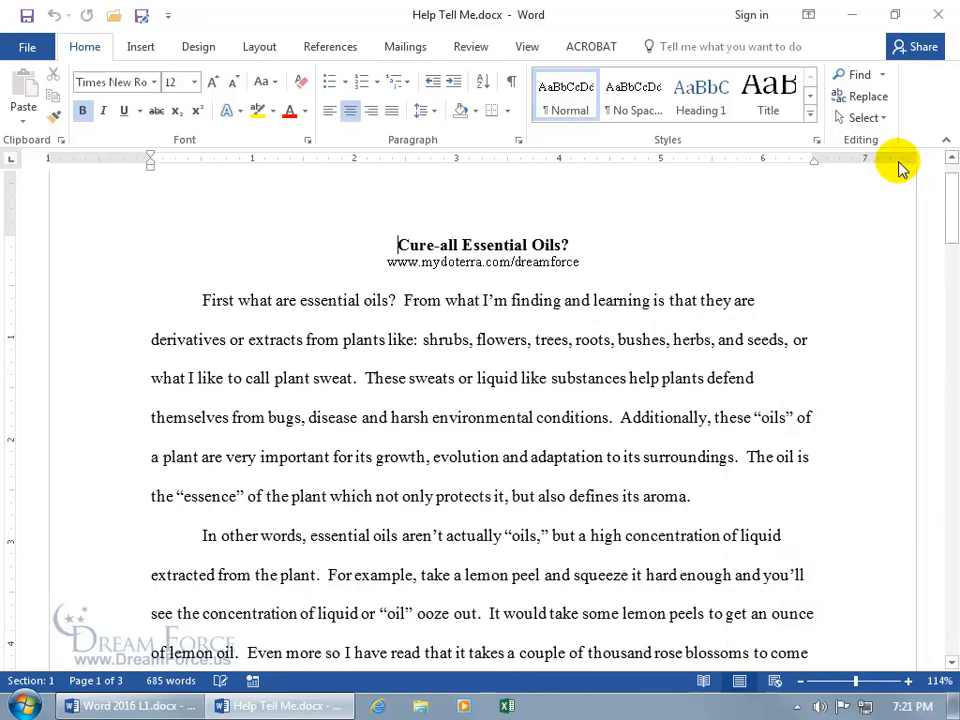
Step: Run a Smart Lookup on "printing", browse the full web search results, and return to the Explore results
click(730, 46)
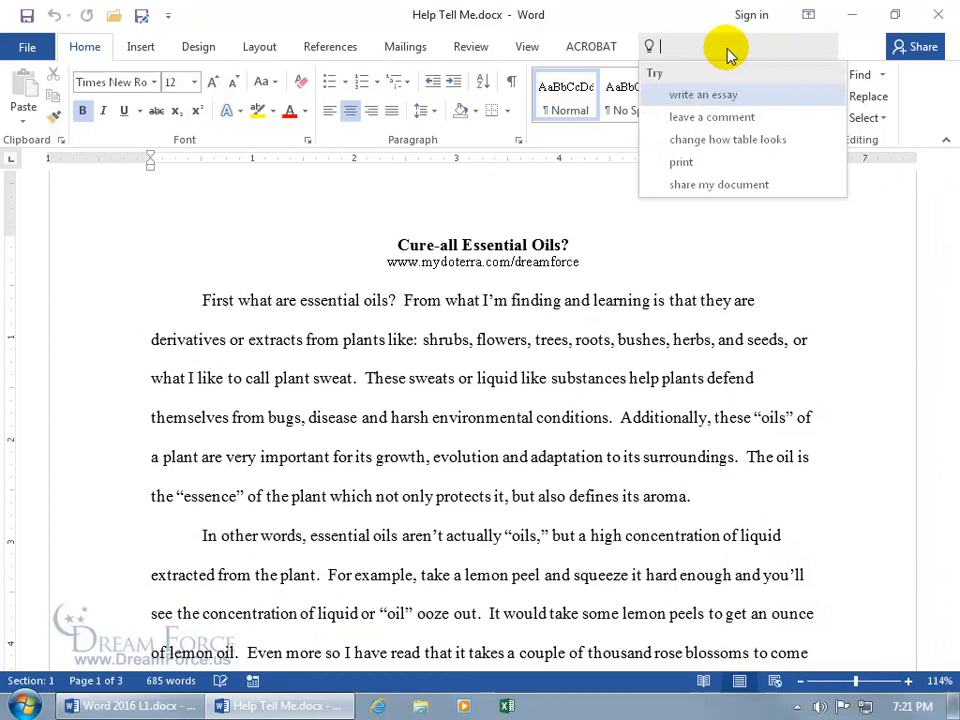
text(printing)
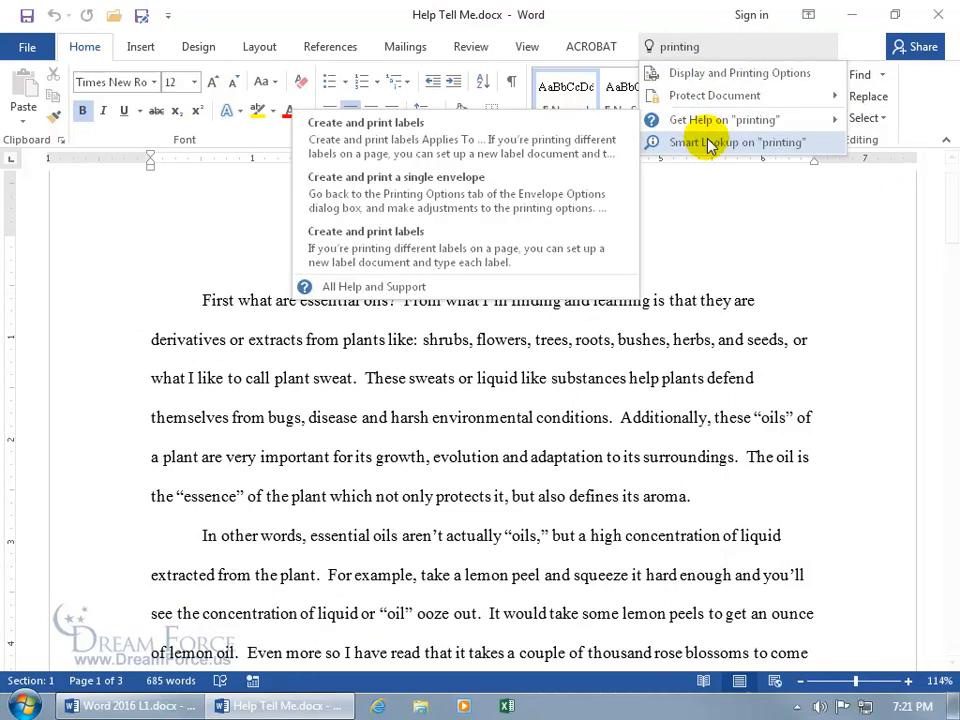
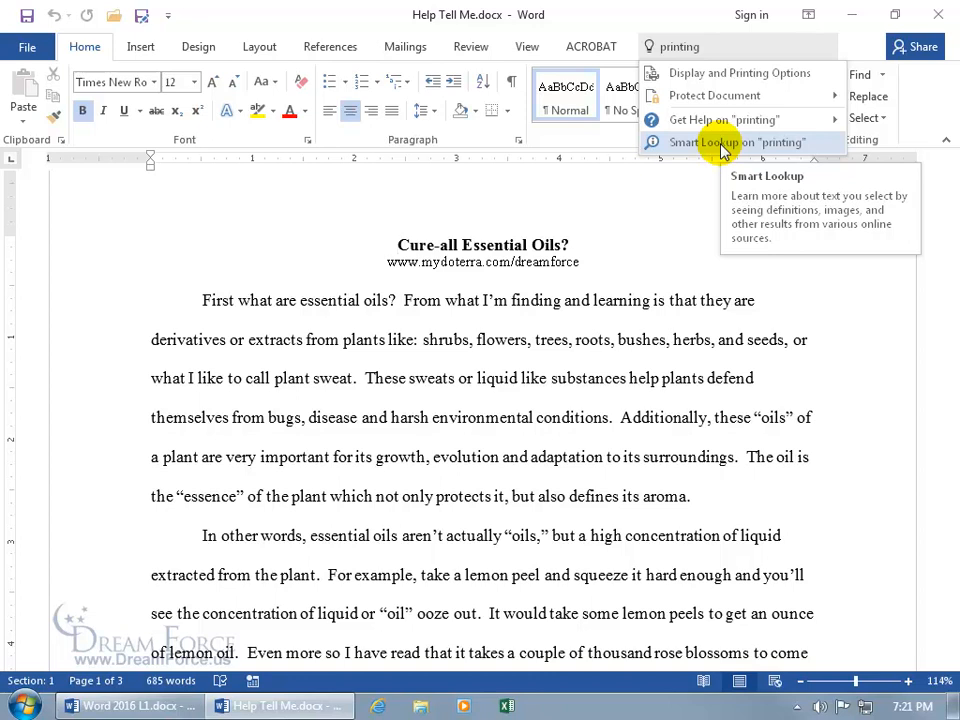
click(720, 143)
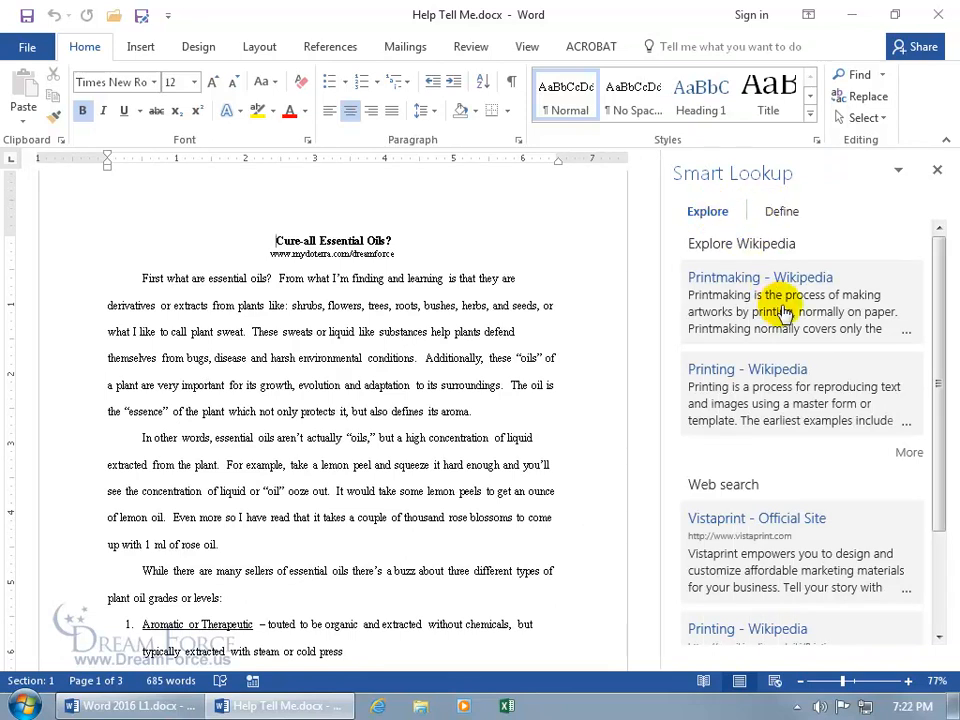
drag(936, 336, 938, 458)
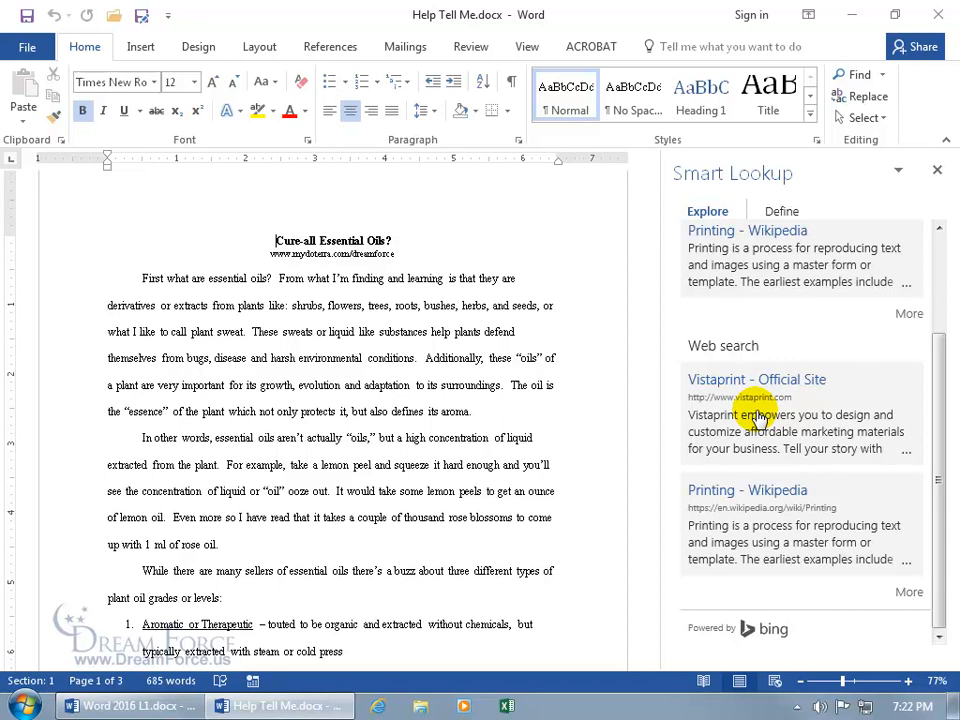
click(909, 591)
drag(943, 349, 943, 396)
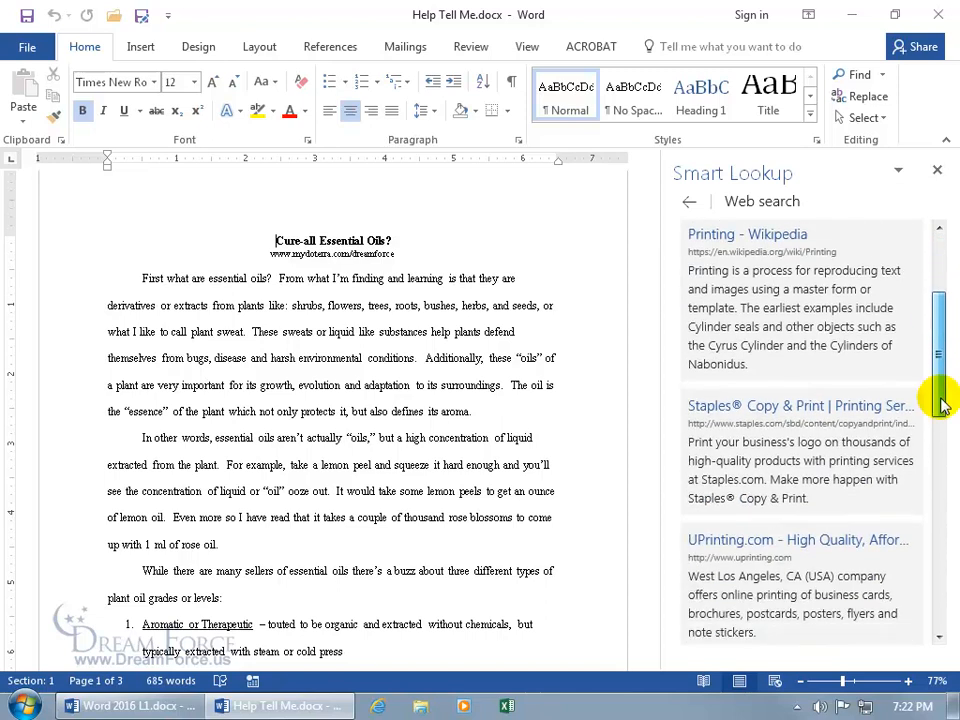
click(692, 204)
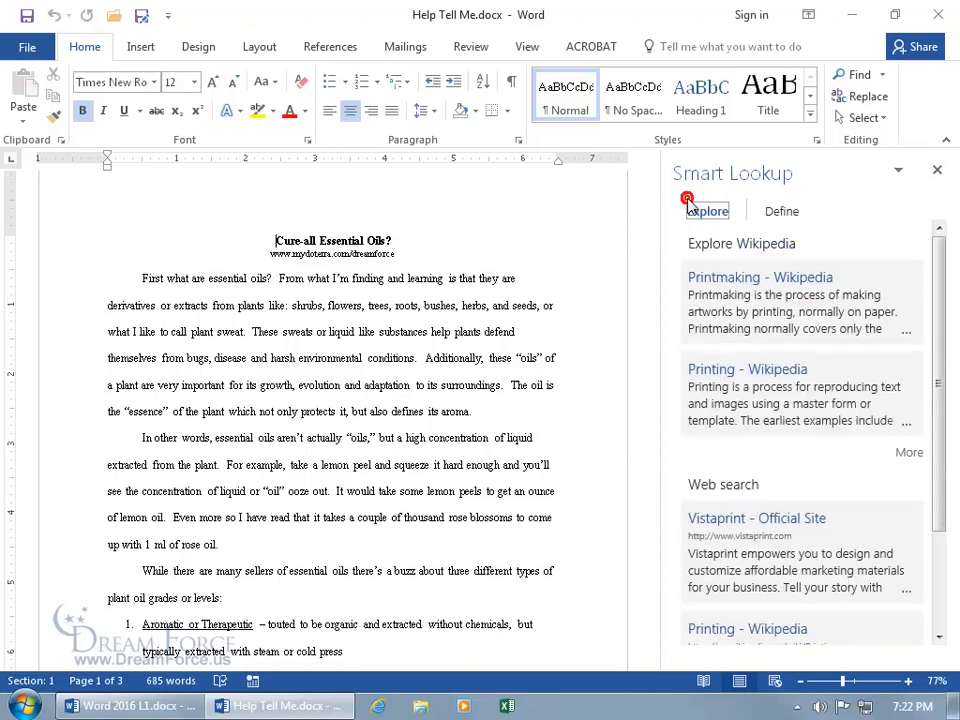
Step: View the Smart Lookup definitions of "printing" and play the pronunciation of "Print"
click(783, 212)
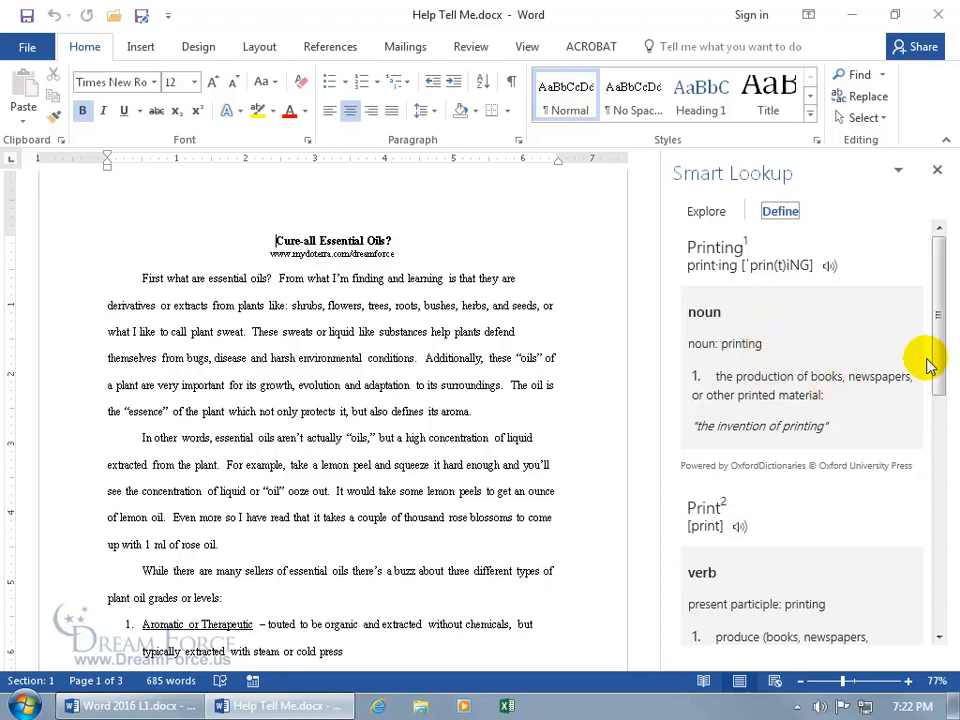
scroll(921, 364, down, 3)
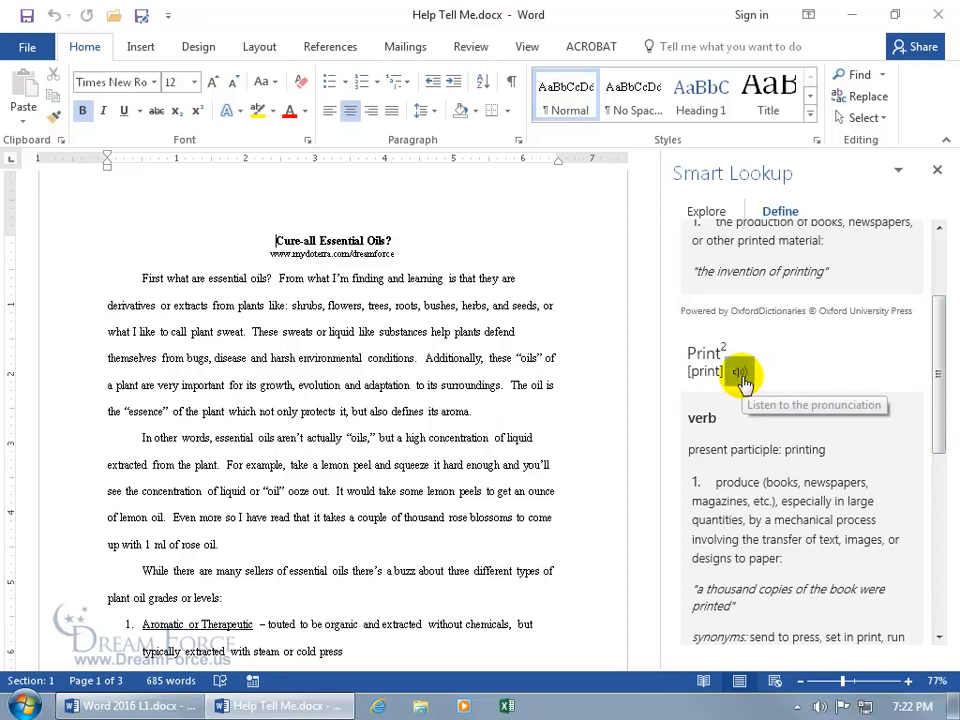
click(741, 376)
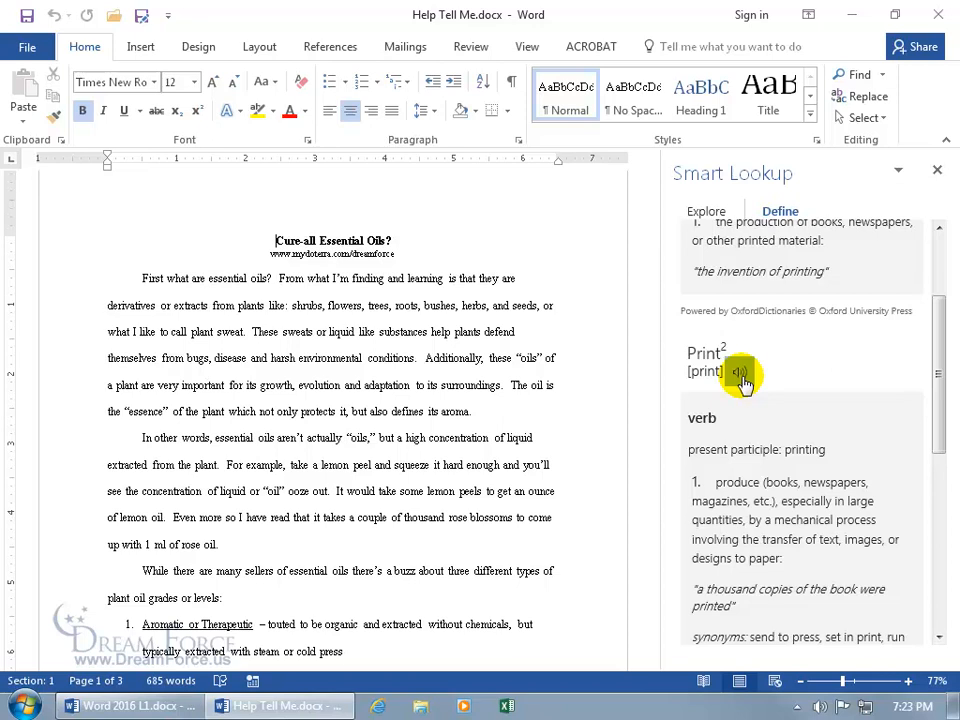
Step: Run a Smart Lookup on "Cure-all" in the title, view its definition, and close the Smart Lookup results
click(937, 171)
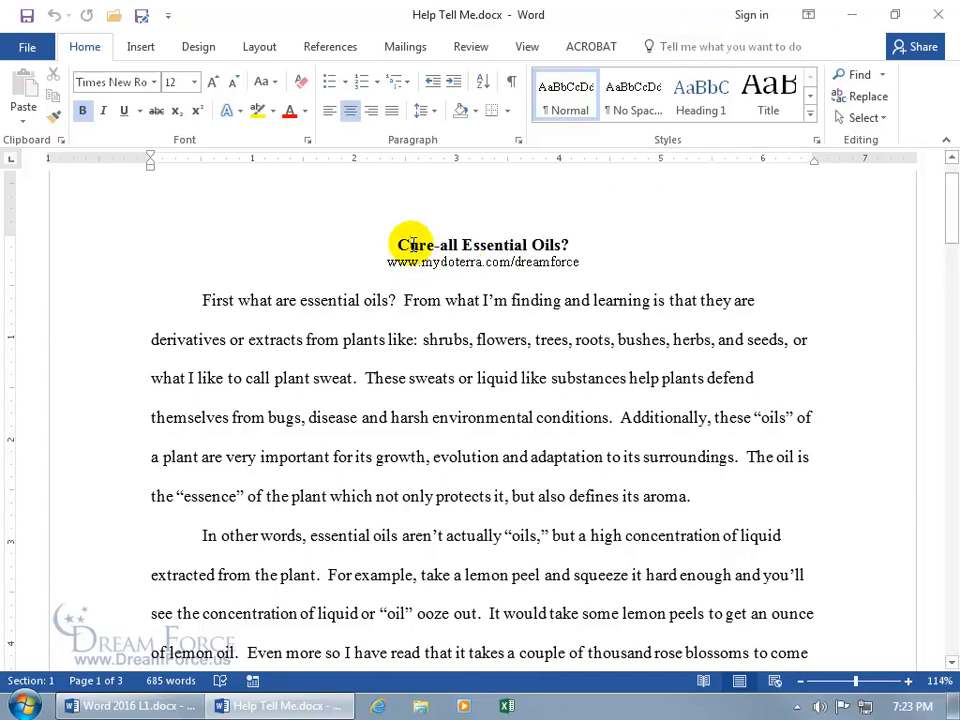
click(331, 46)
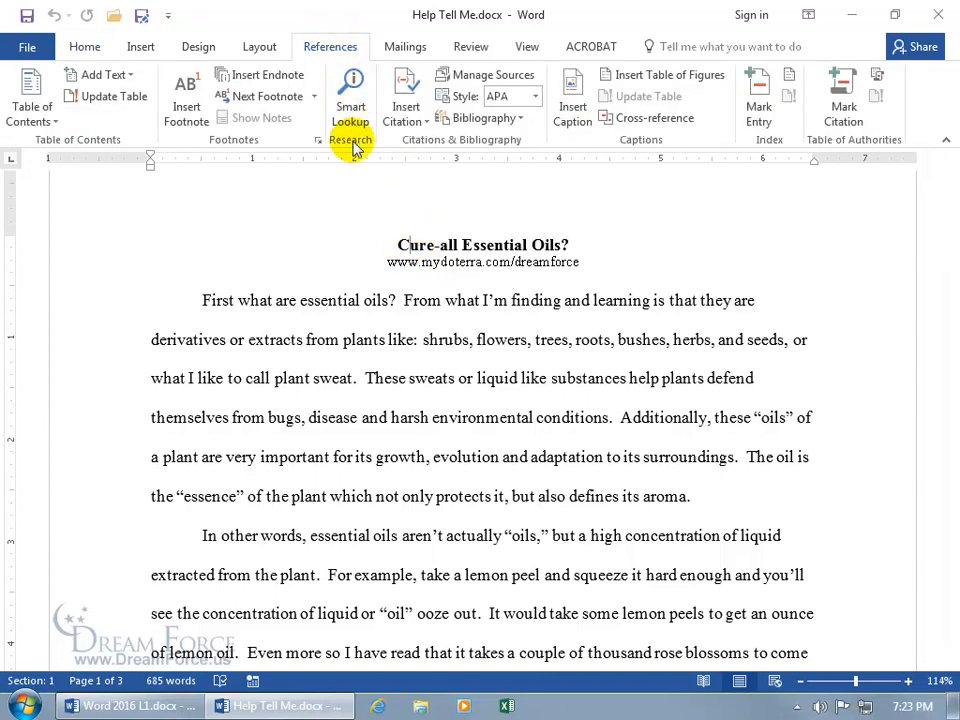
click(351, 104)
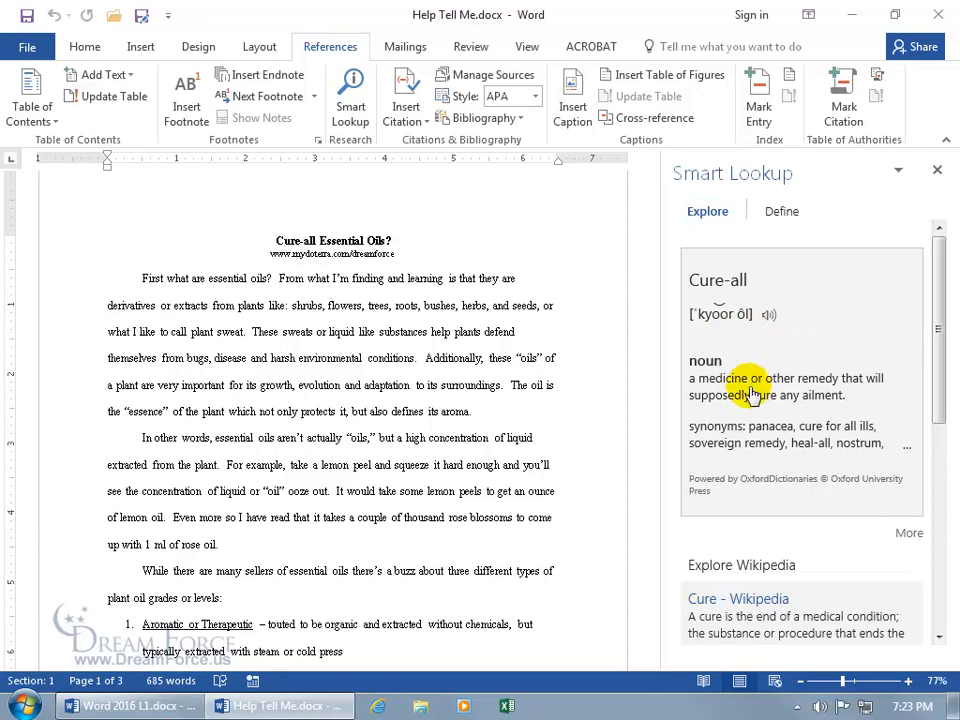
click(781, 212)
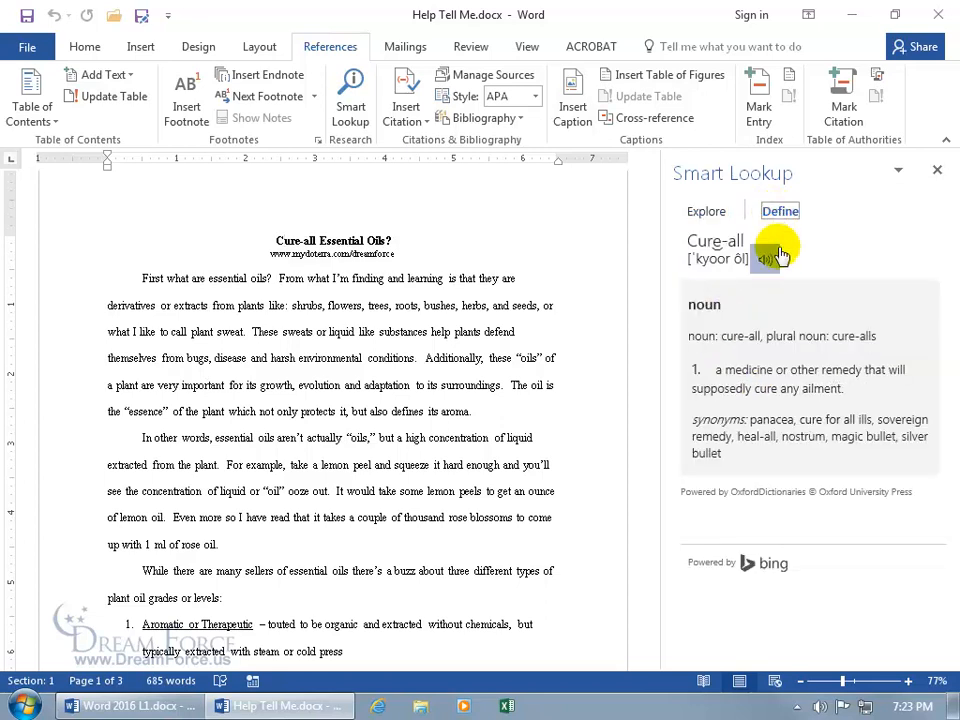
click(937, 170)
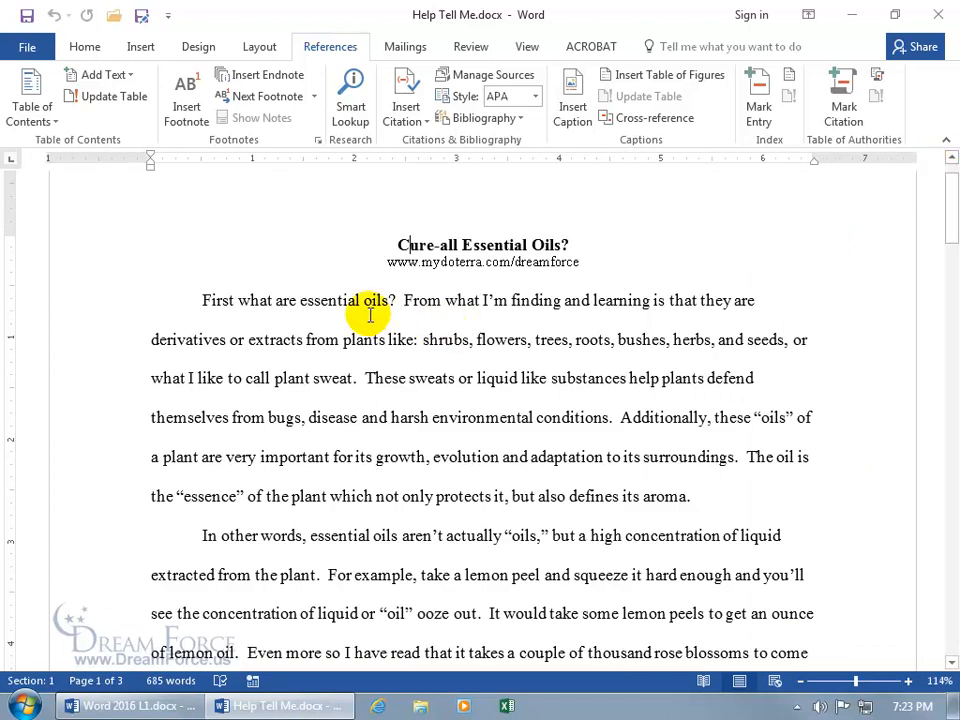
Step: Run a Smart Lookup on "extracts" in the first paragraph, view its definitions, and close the results
right_click(268, 339)
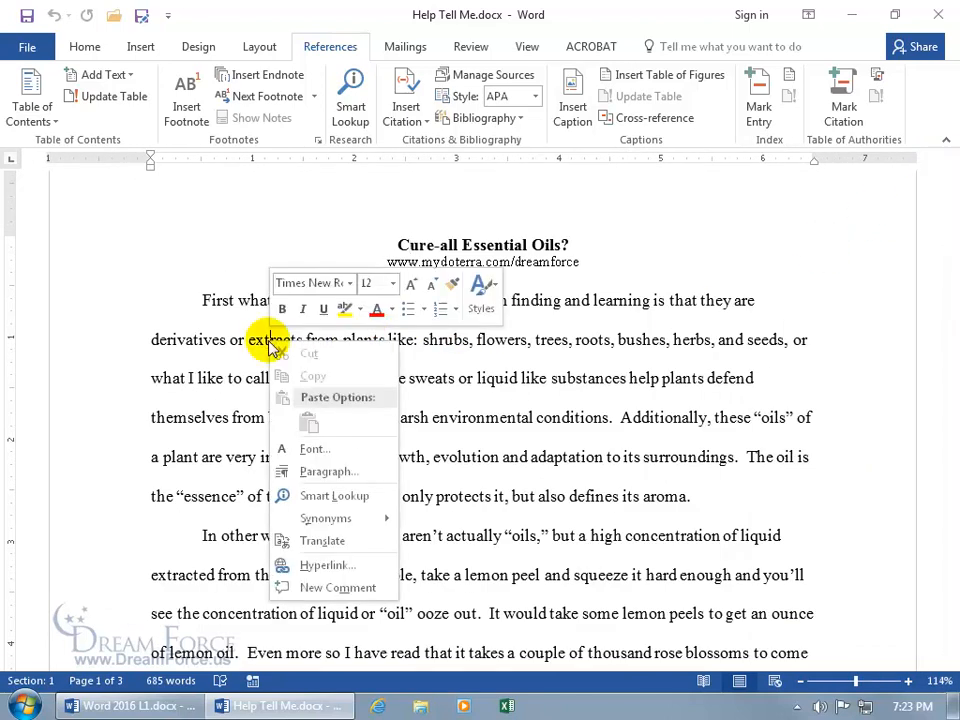
click(308, 496)
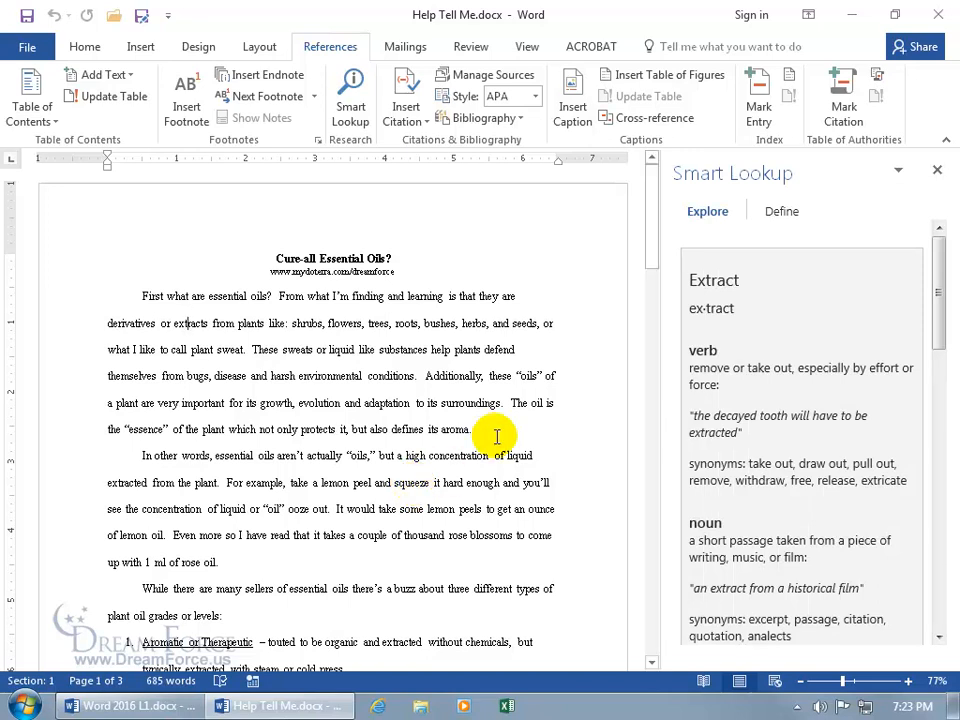
click(781, 214)
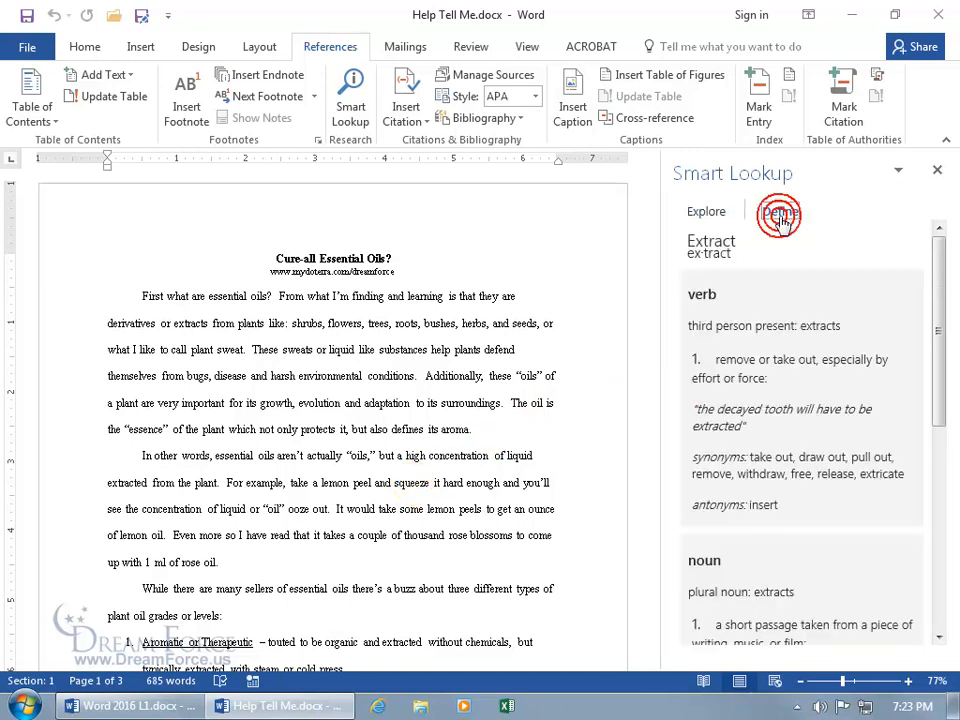
click(936, 170)
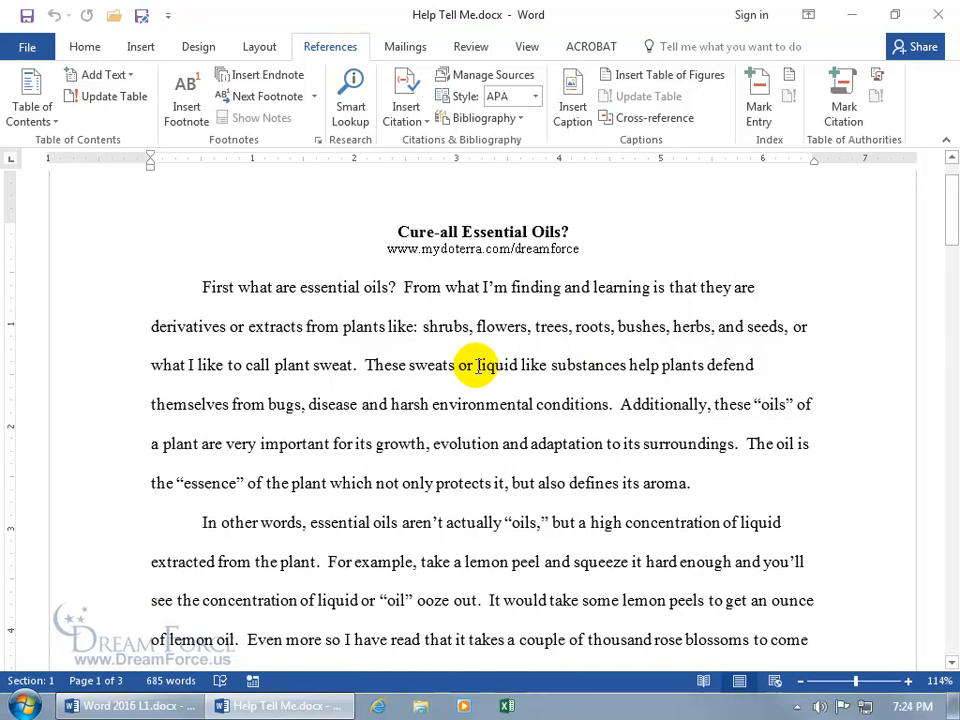
Step: Run a Smart Lookup on the phrase "disease and harsh environmental conditions" and check its web results and definitions
drag(310, 404, 575, 413)
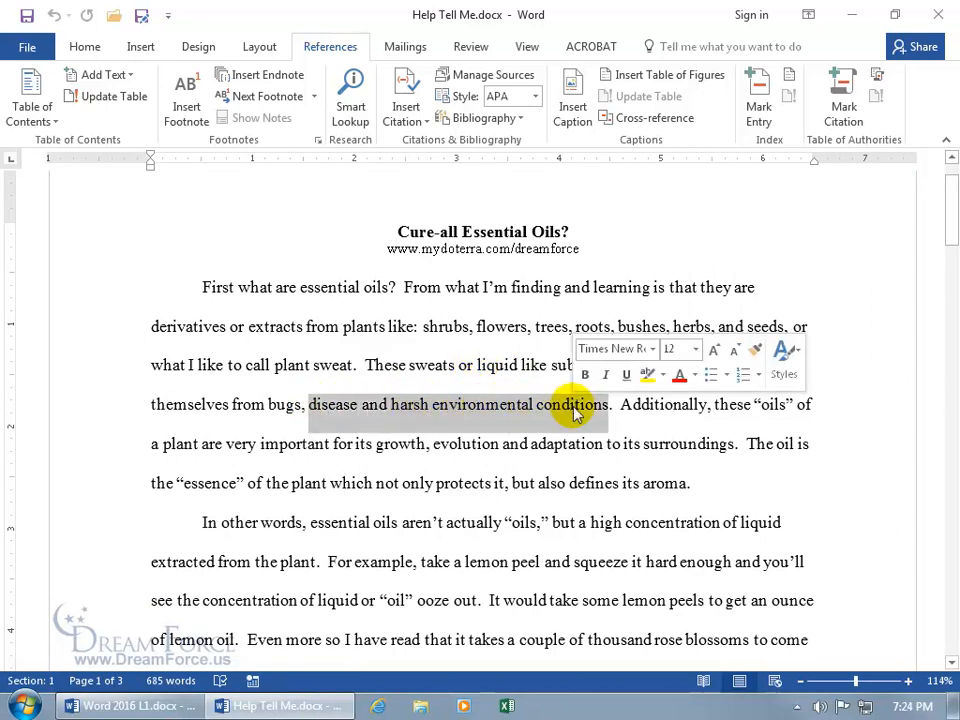
right_click(488, 410)
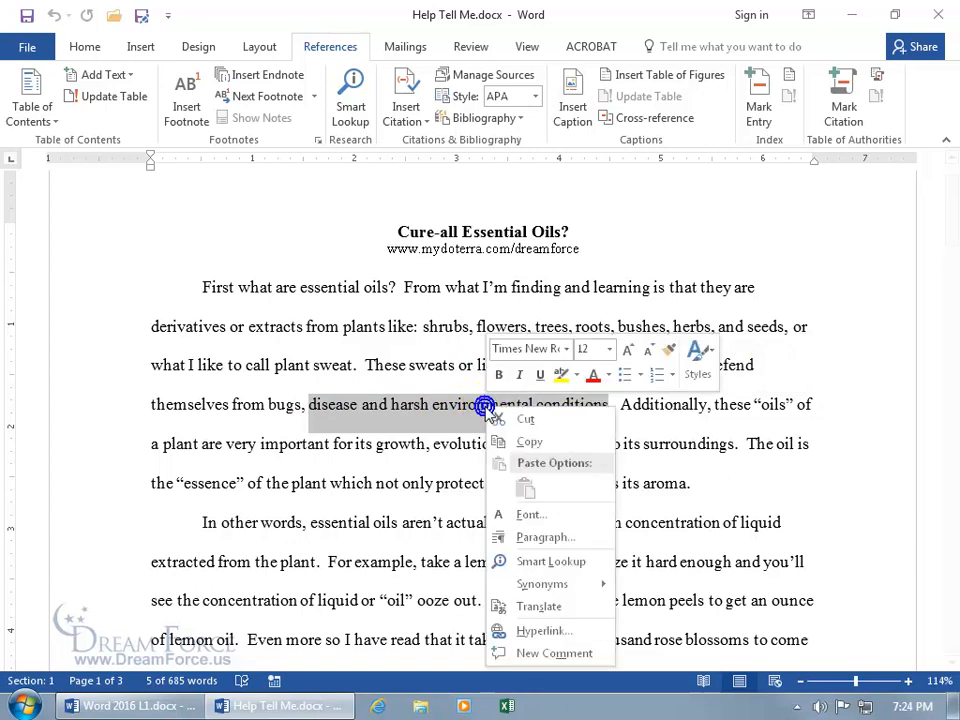
click(521, 564)
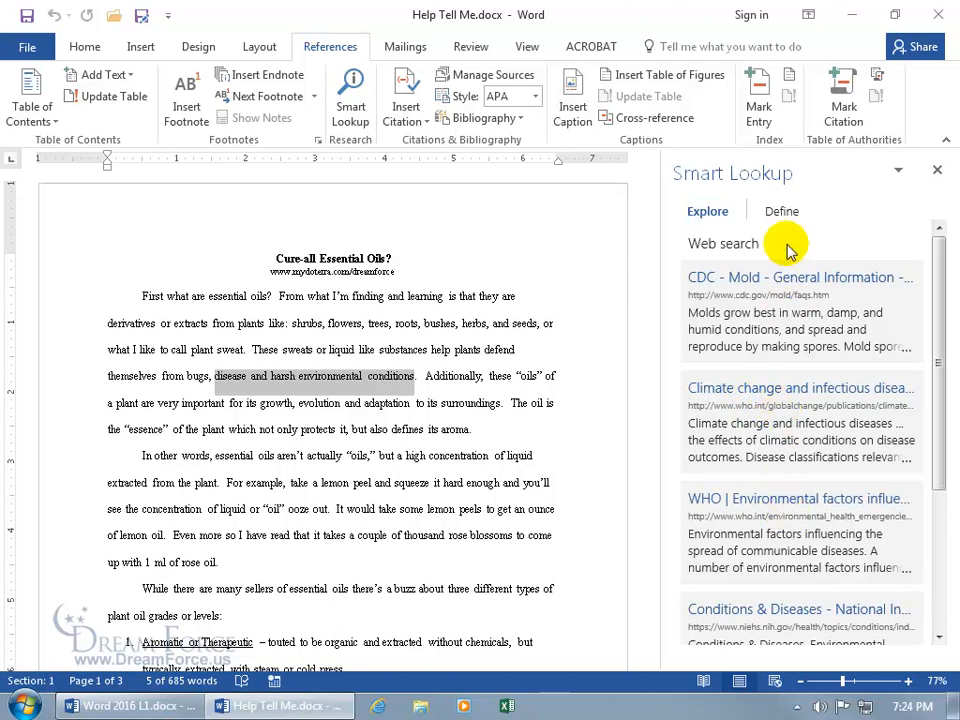
click(781, 212)
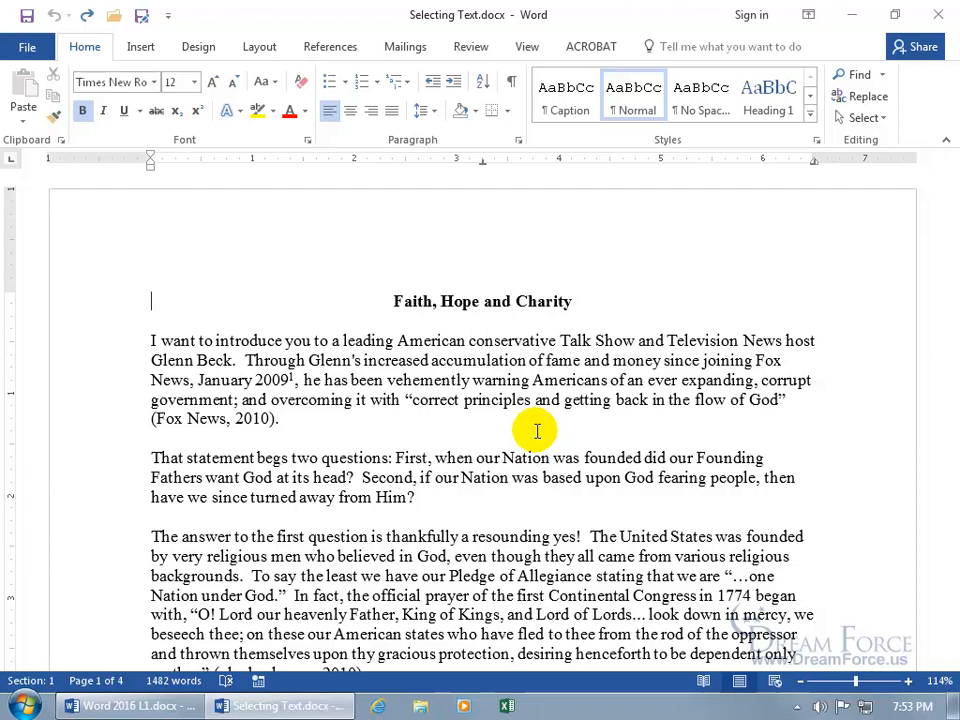
Step: Scroll through Selecting Text.docx line by line and across all pages, ending at the "What is Glenn?" section on page 2
scroll(537, 431, down, 4)
scroll(537, 431, down, 4)
scroll(537, 431, up, 8)
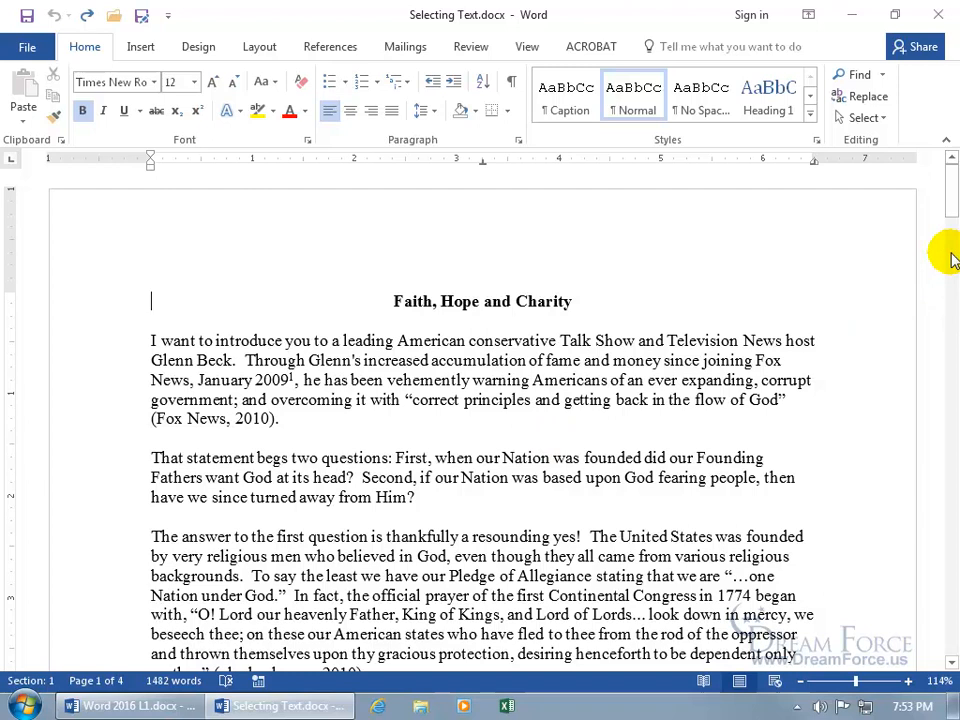
click(952, 663)
drag(952, 663, 952, 665)
drag(952, 158, 952, 158)
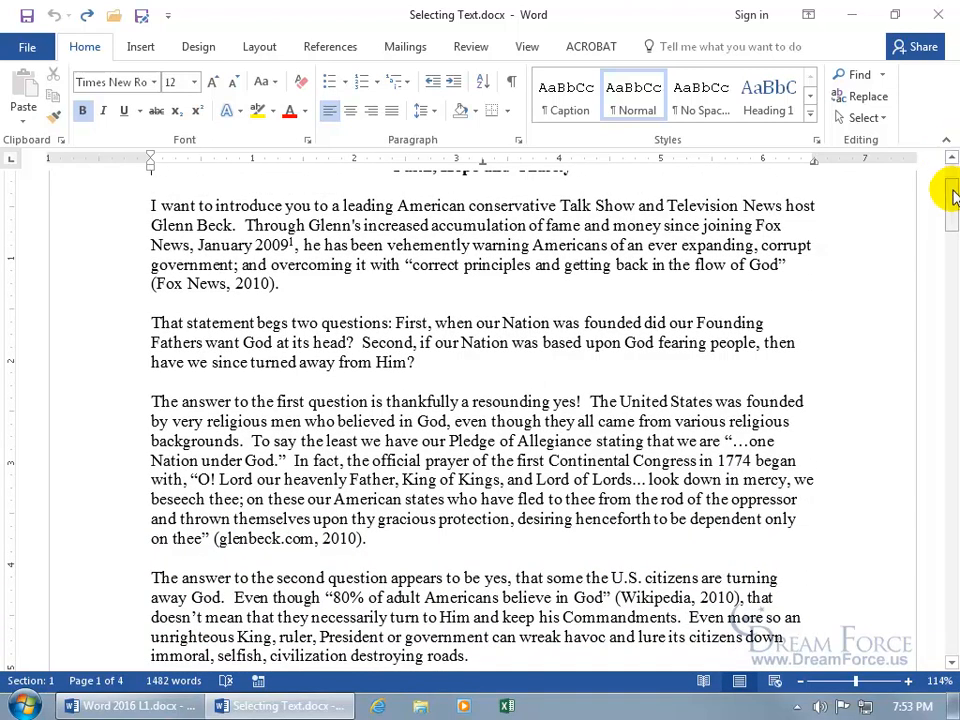
drag(950, 196, 950, 195)
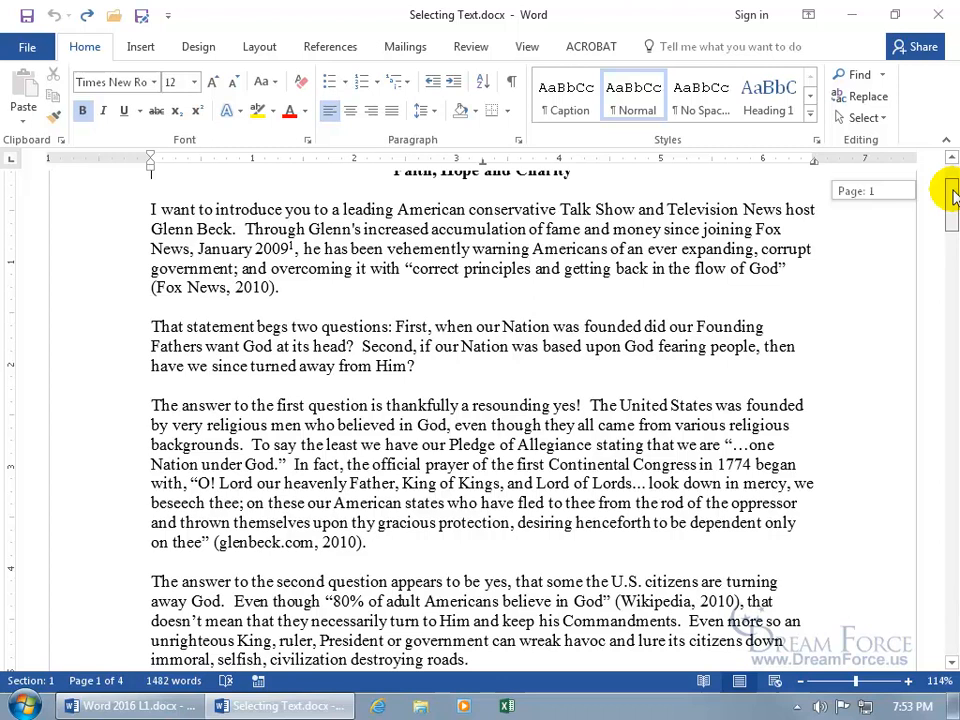
drag(950, 195, 948, 708)
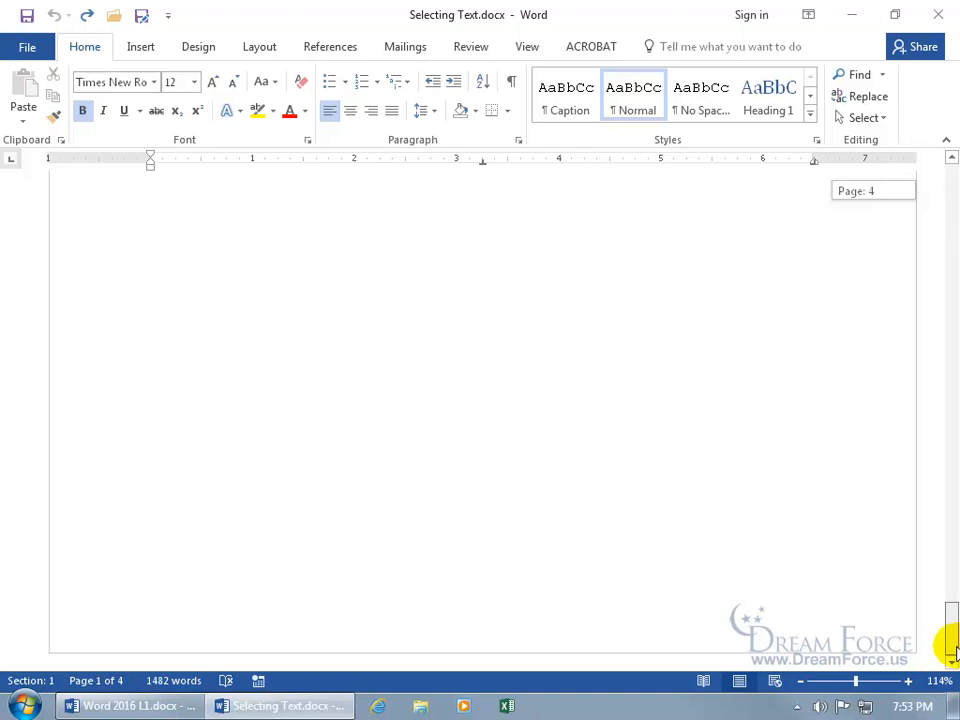
drag(949, 606, 952, 323)
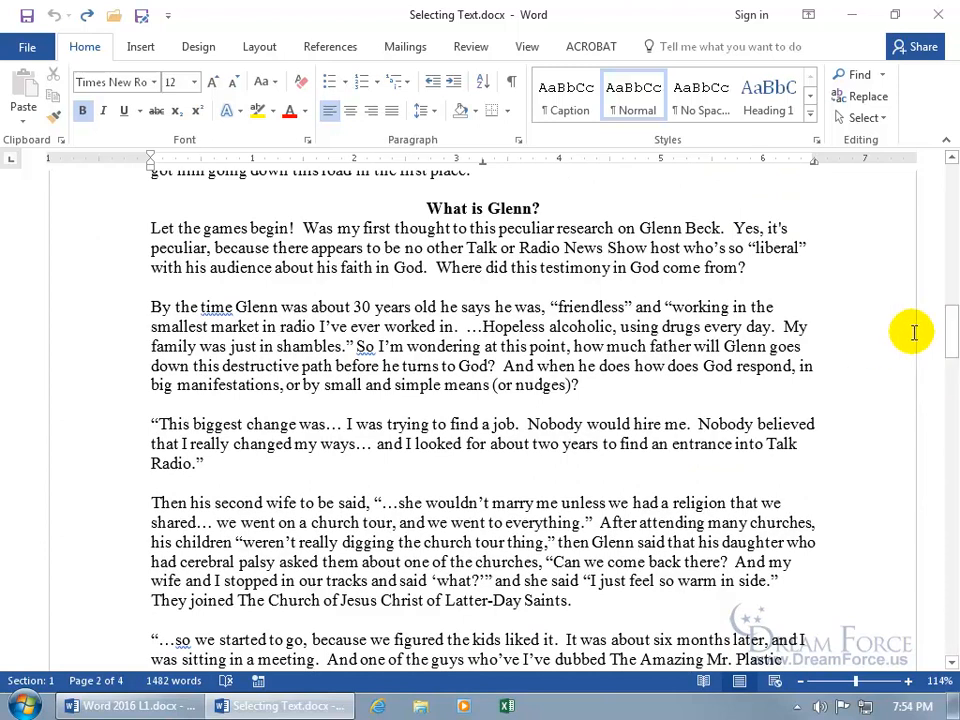
Step: Jump the view directly to the start of page 3 and return it to the top of the document
right_click(952, 340)
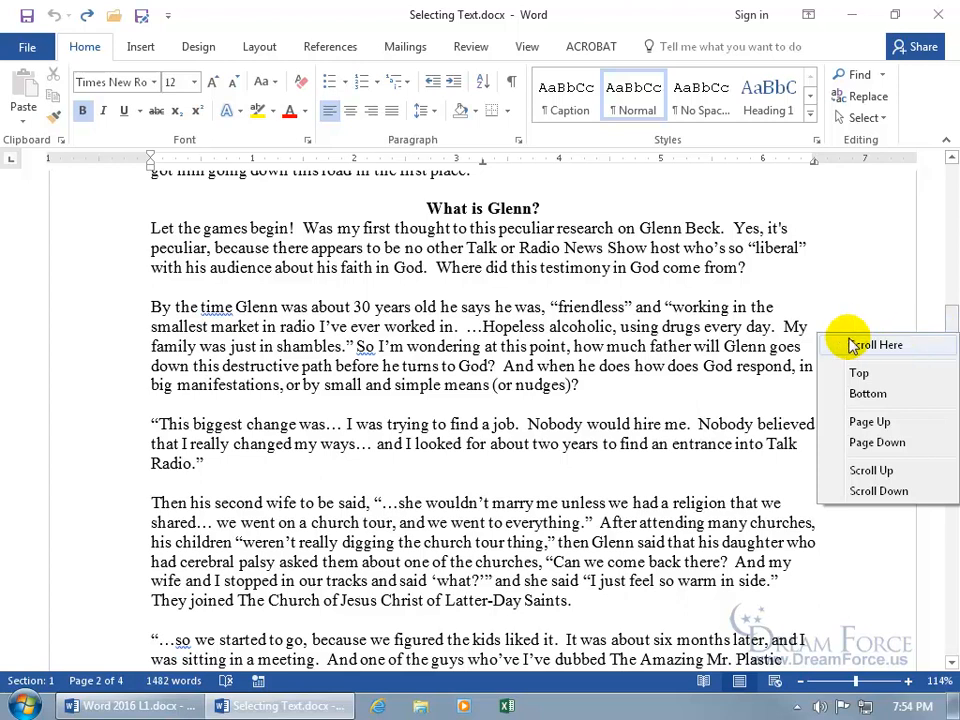
click(733, 366)
right_click(953, 500)
click(930, 506)
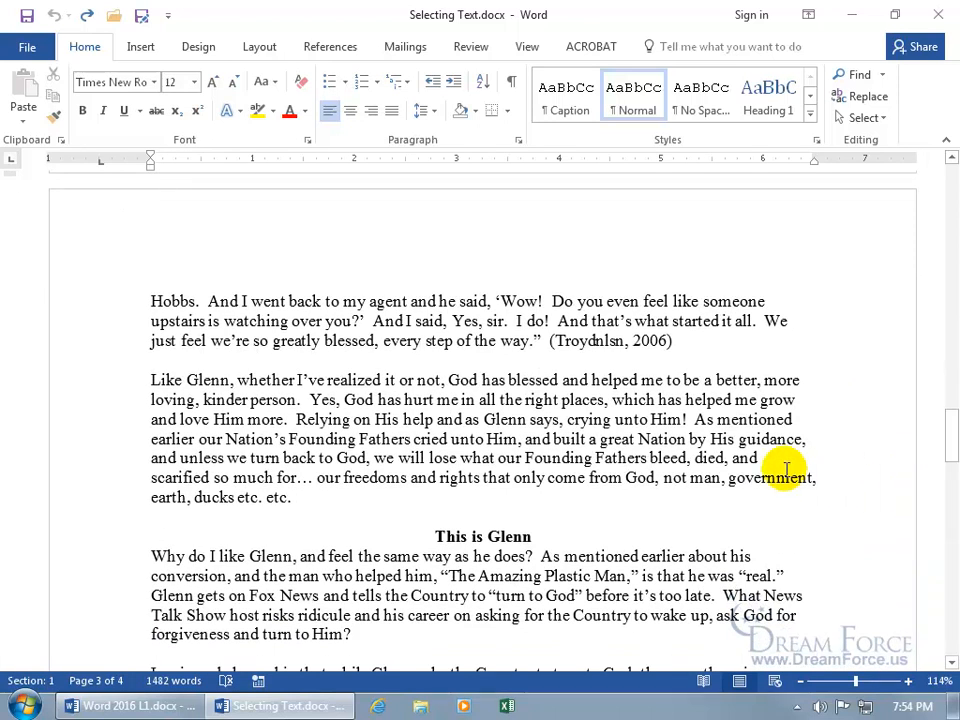
right_click(952, 441)
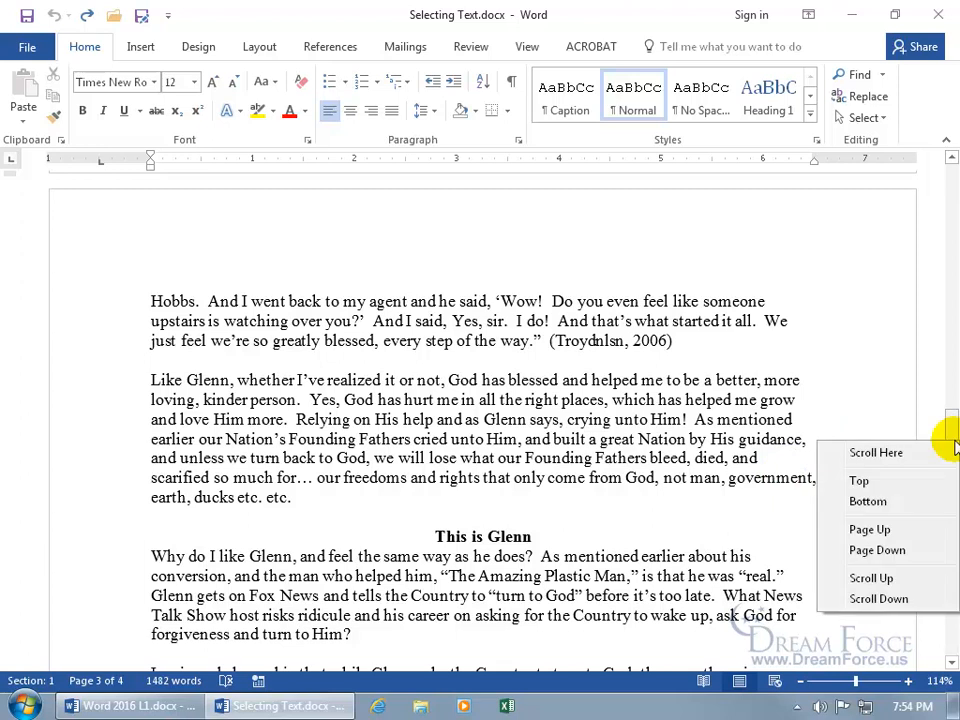
click(907, 481)
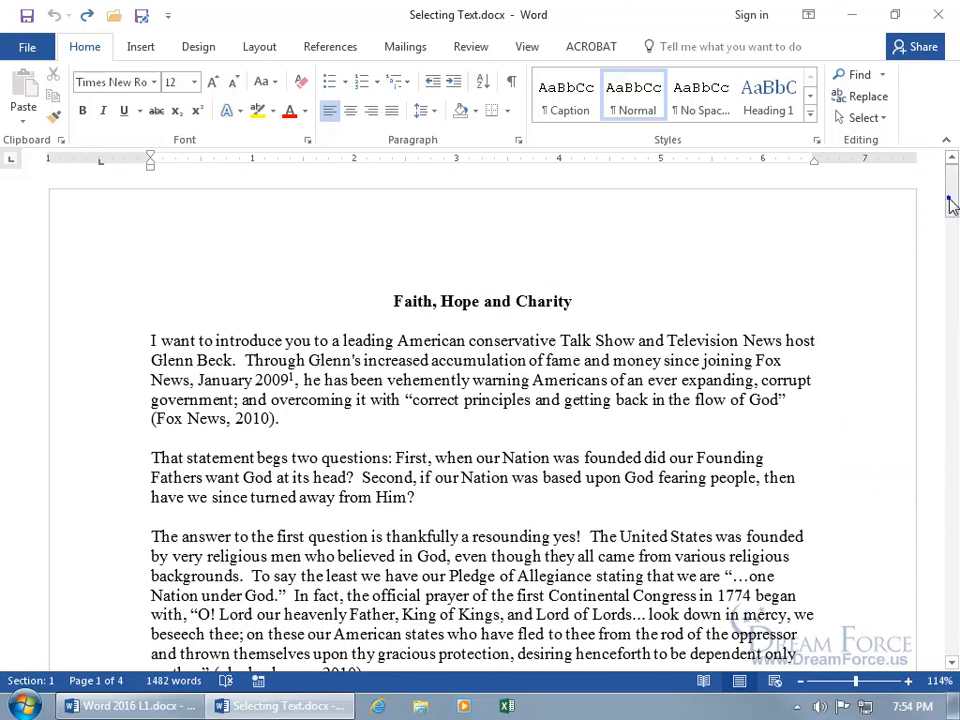
Step: Move the view down by one screen and back up by one scroll increment
right_click(950, 203)
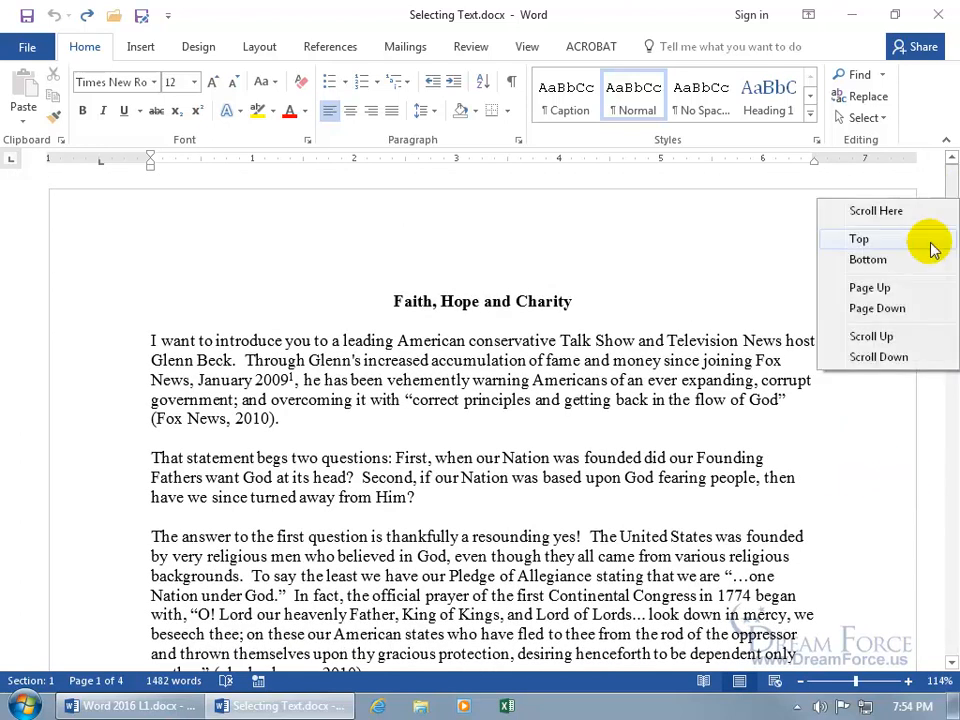
click(902, 308)
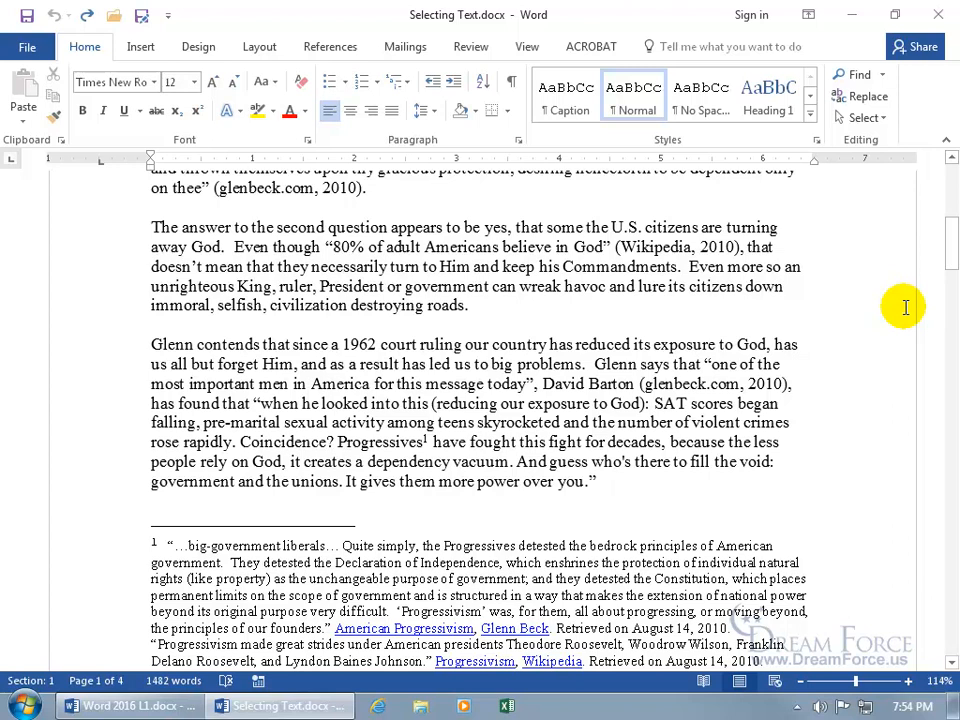
right_click(949, 252)
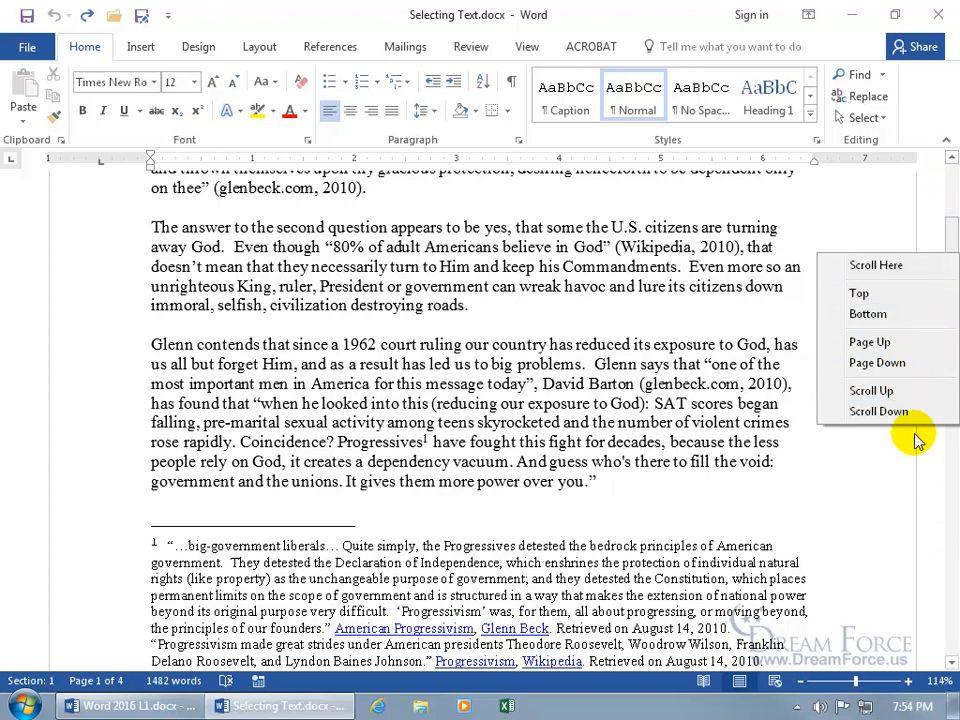
click(881, 393)
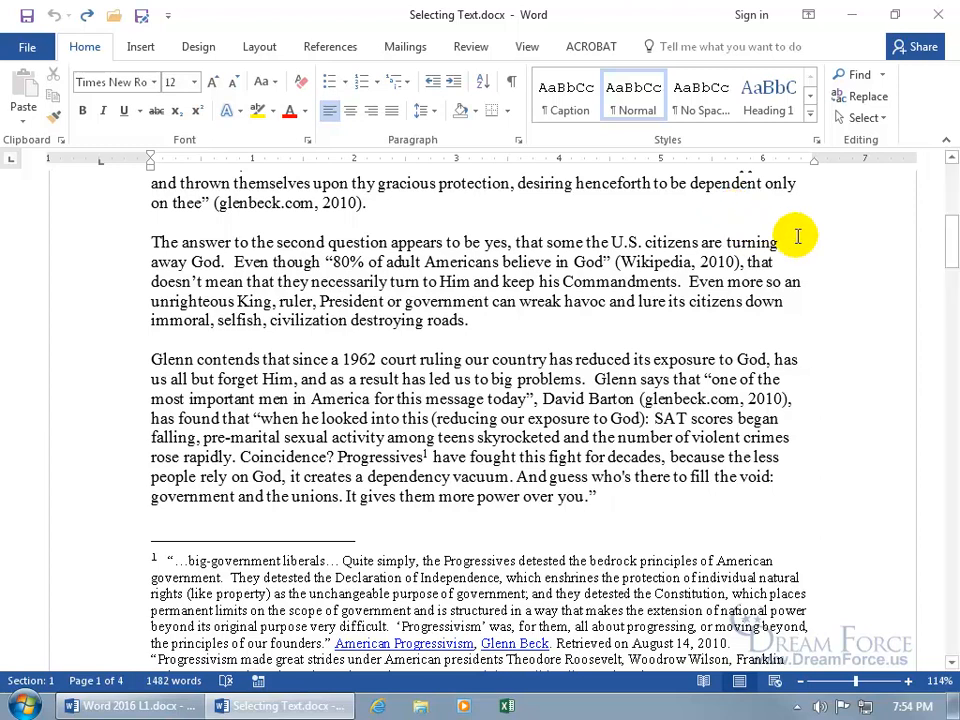
Step: Place the insertion point before "believe" on page 1, and jump to the document's beginning and its end
click(500, 262)
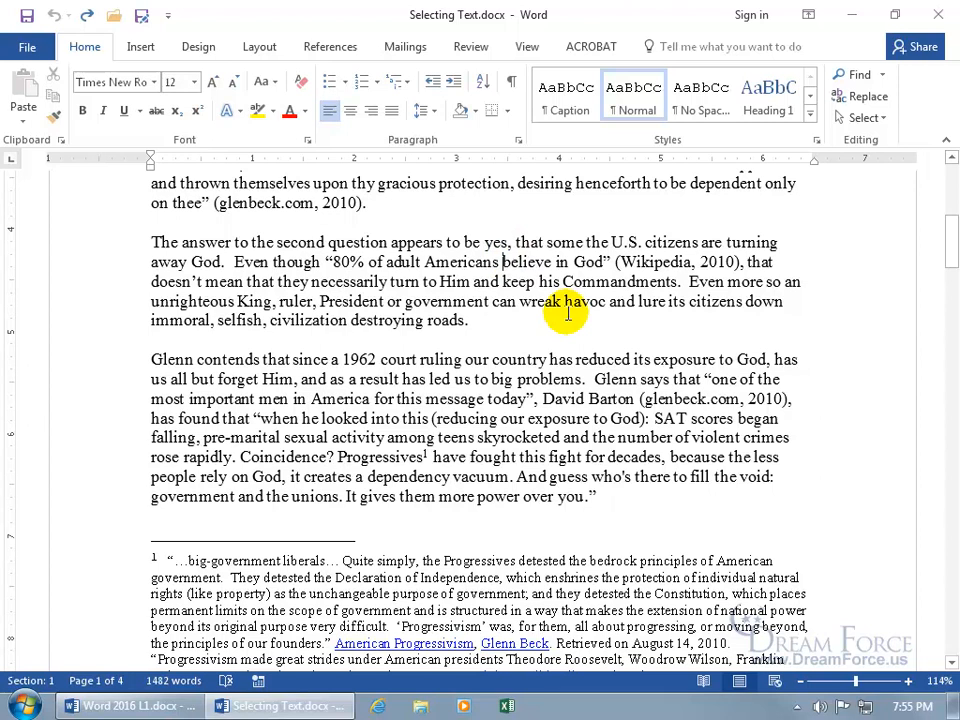
key(ctrl+Home)
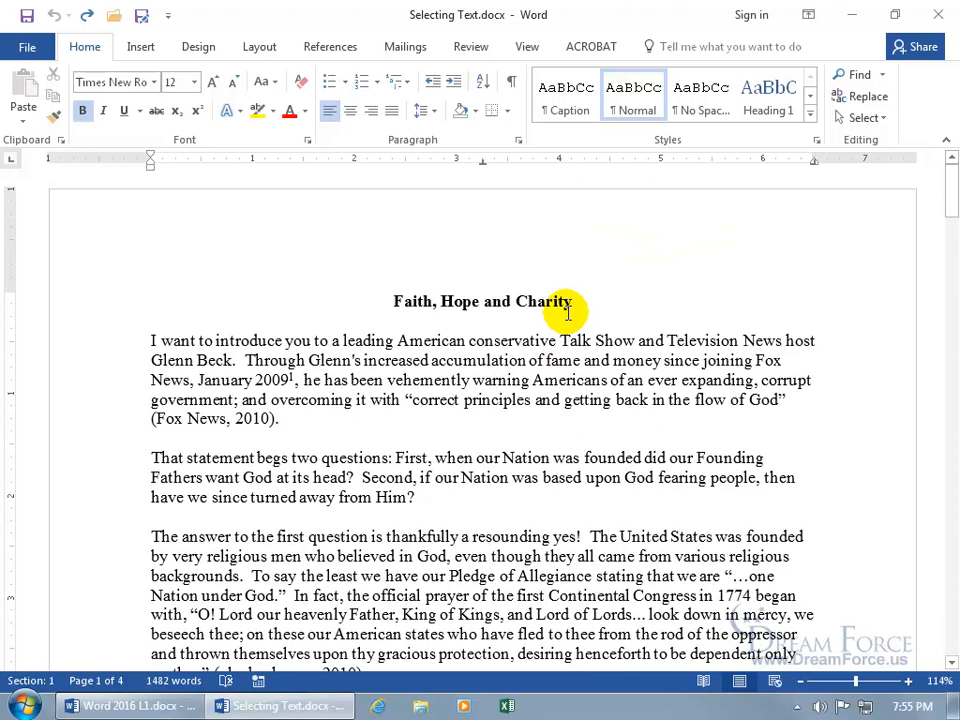
key(ctrl+End)
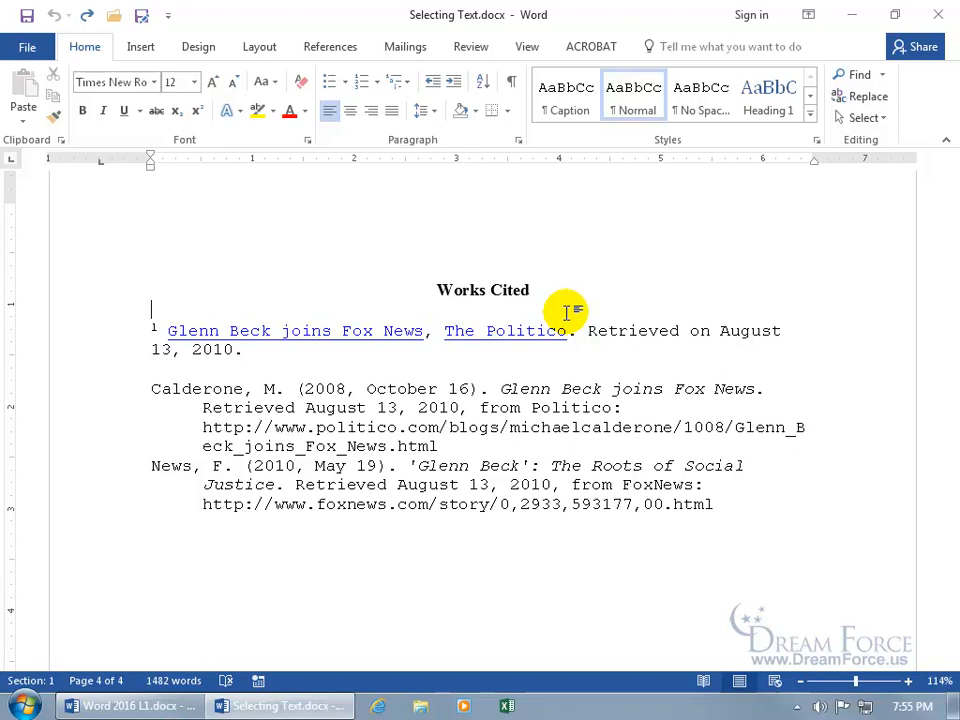
Step: Go back to page 2, return to the document's beginning, and advance to the start of page 2
scroll(566, 313, up, 20)
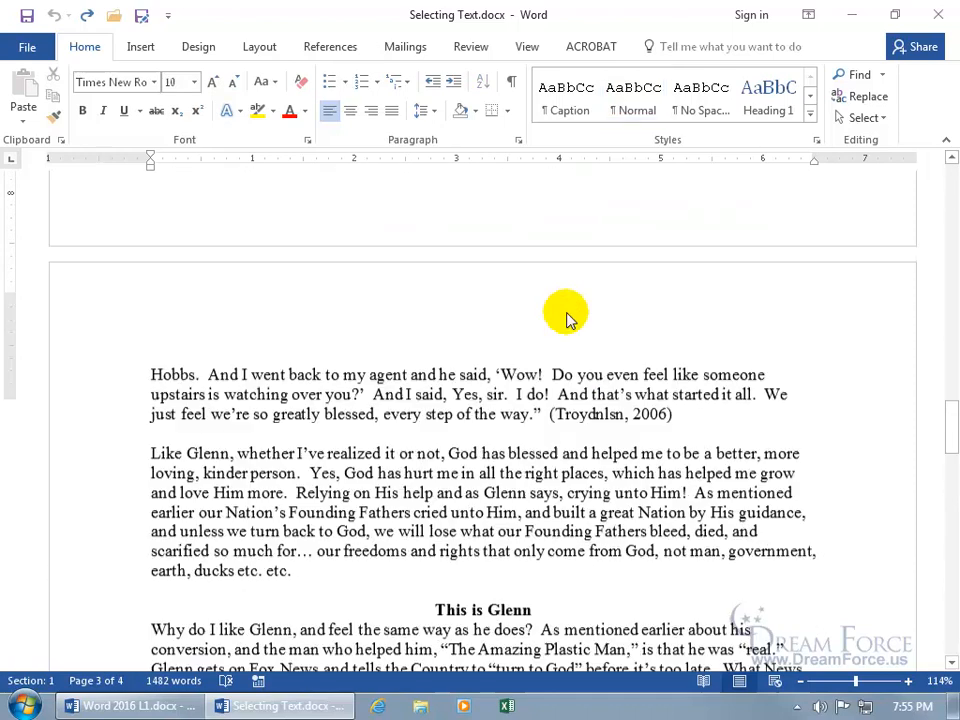
key(ctrl+Page_Up)
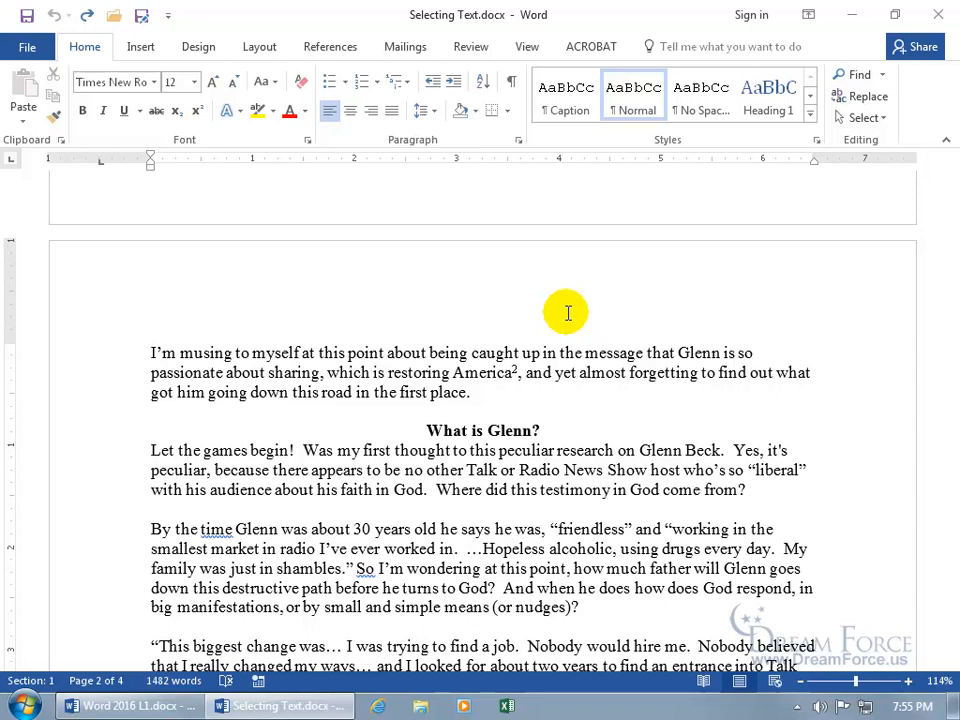
key(ctrl+Home)
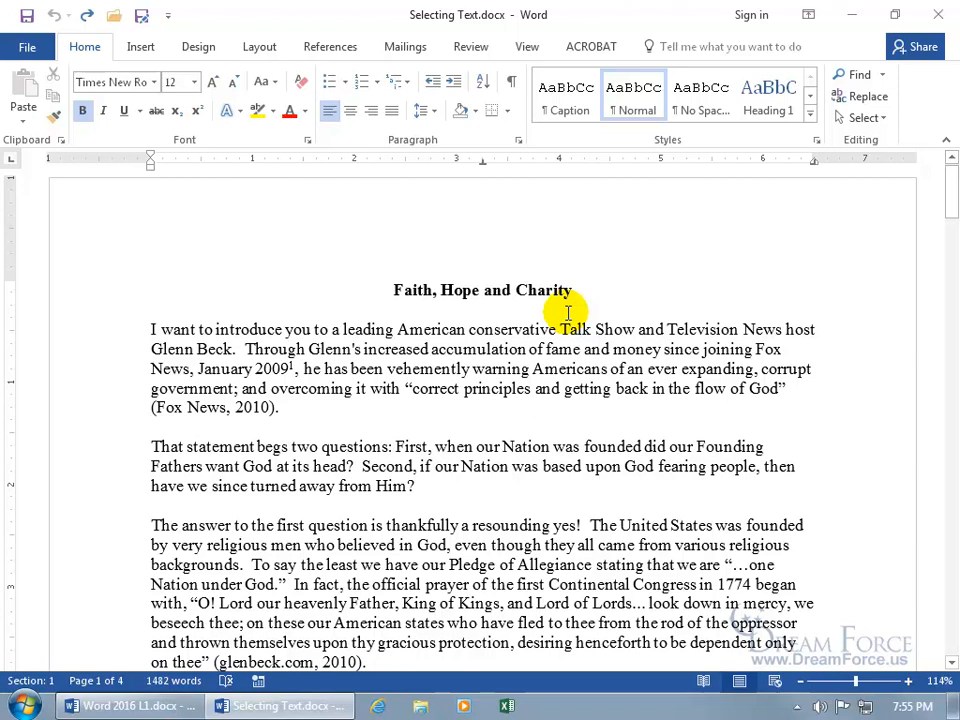
key(ctrl+Page_Down)
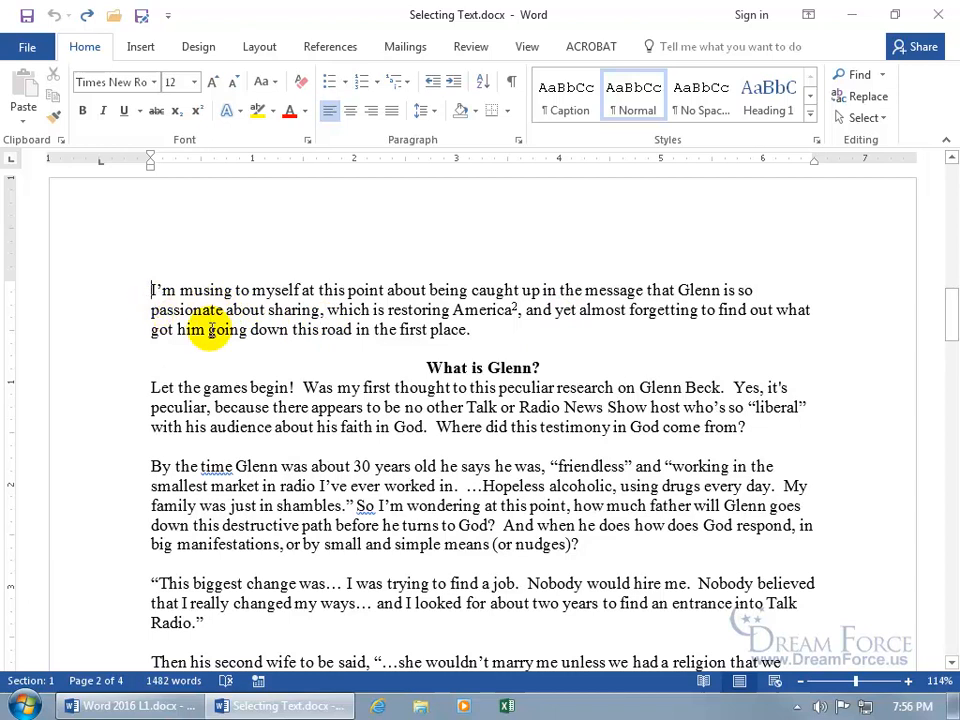
Step: Move the insertion point four characters forward, three lines down, and three lines back up in page 2's first paragraph
key(Right)
key(Right)
key(Right)
key(Right)
key(Down)
key(Down)
key(Down)
key(Up)
key(Up)
key(Up)
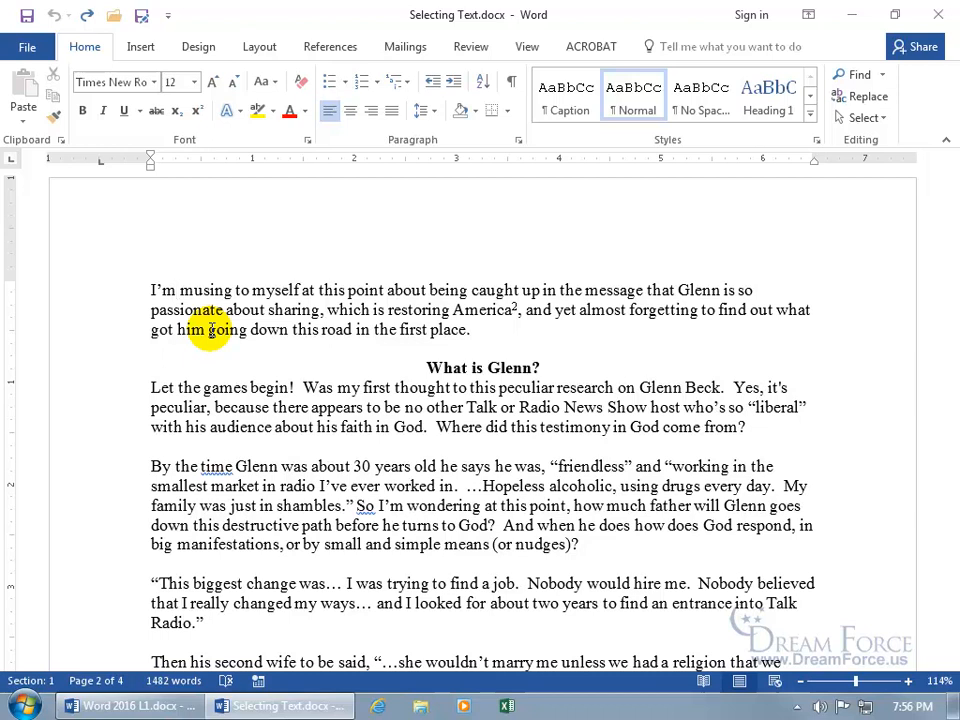
Step: Move the insertion point forward five words in page 2's opening text and back in eight moves
key(ctrl+Right)
key(ctrl+Right)
key(ctrl+Right)
key(ctrl+Right)
key(ctrl+Right)
key(Left)
key(Left)
key(Left)
key(Left)
key(Left)
key(Left)
key(Left)
key(Left)
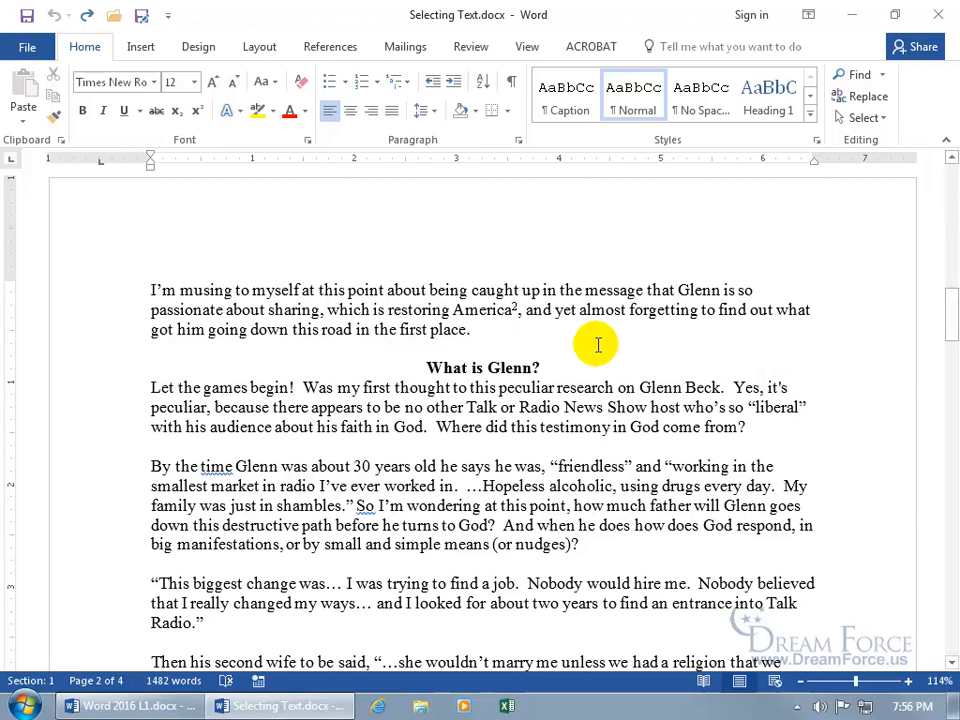
Step: Select "point about being caught up" and "his faith in God" together, copy both to the blank line above "By the time", and undo the copy
click(355, 291)
drag(352, 291, 527, 295)
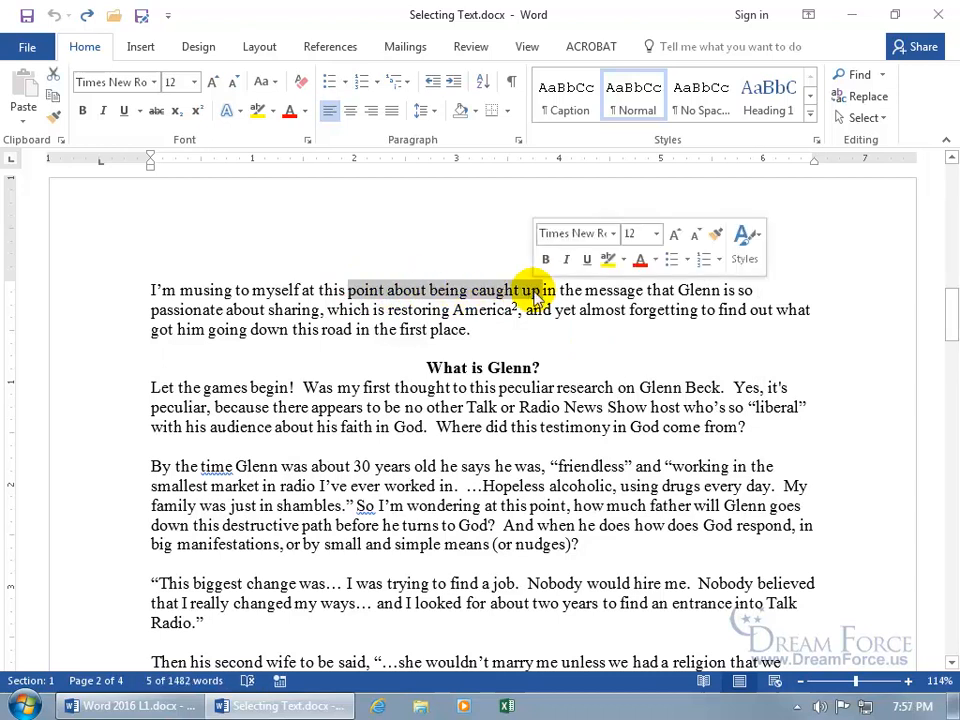
drag(531, 289, 439, 286)
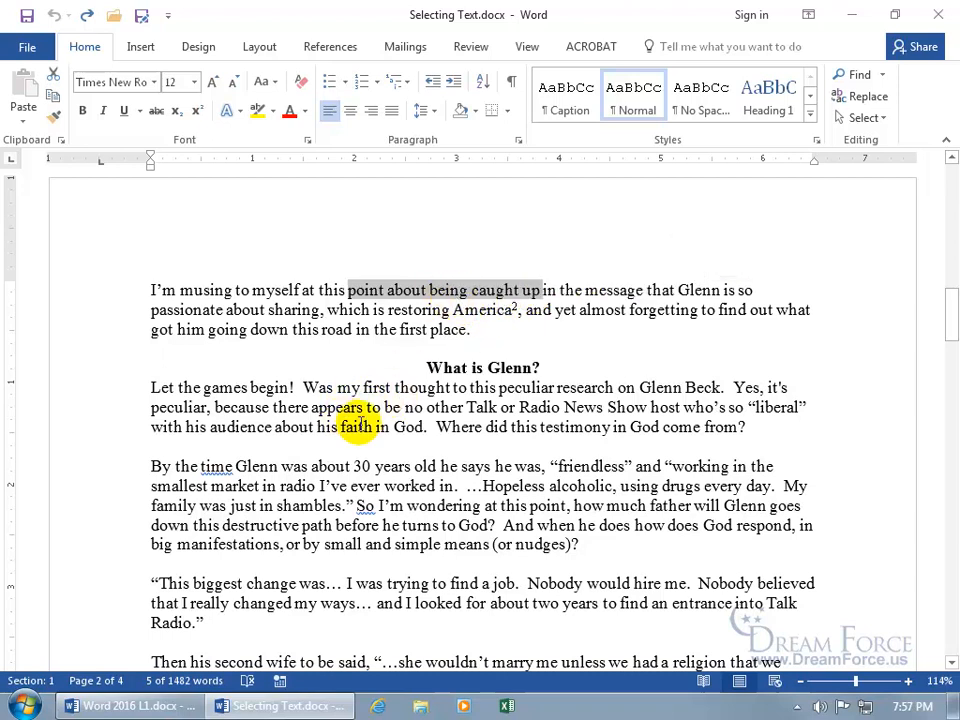
drag(338, 428, 424, 429)
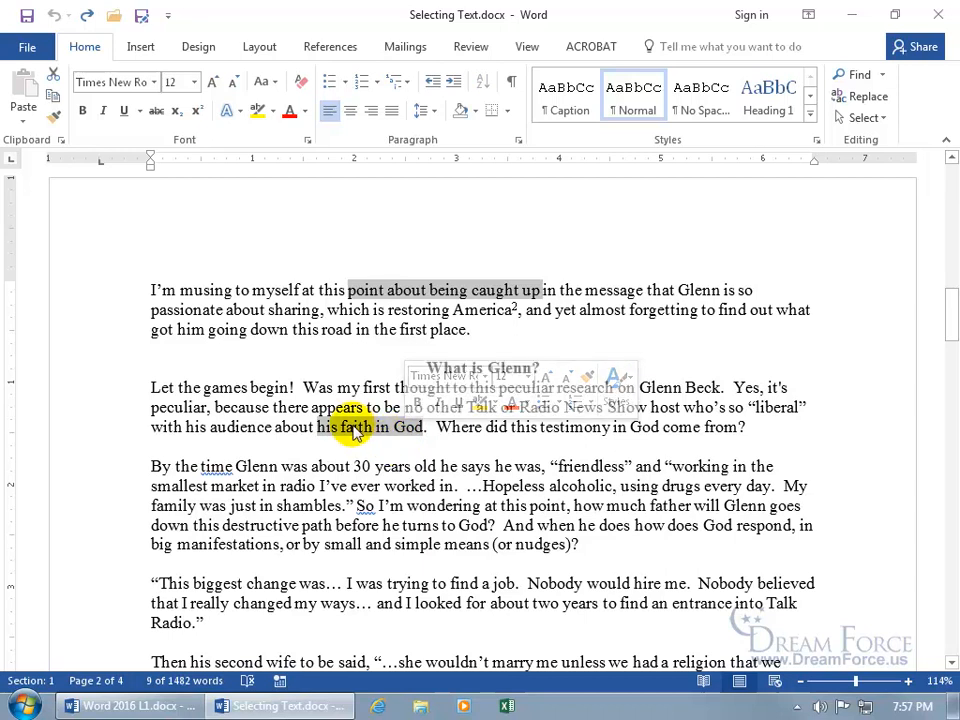
drag(343, 436, 385, 452)
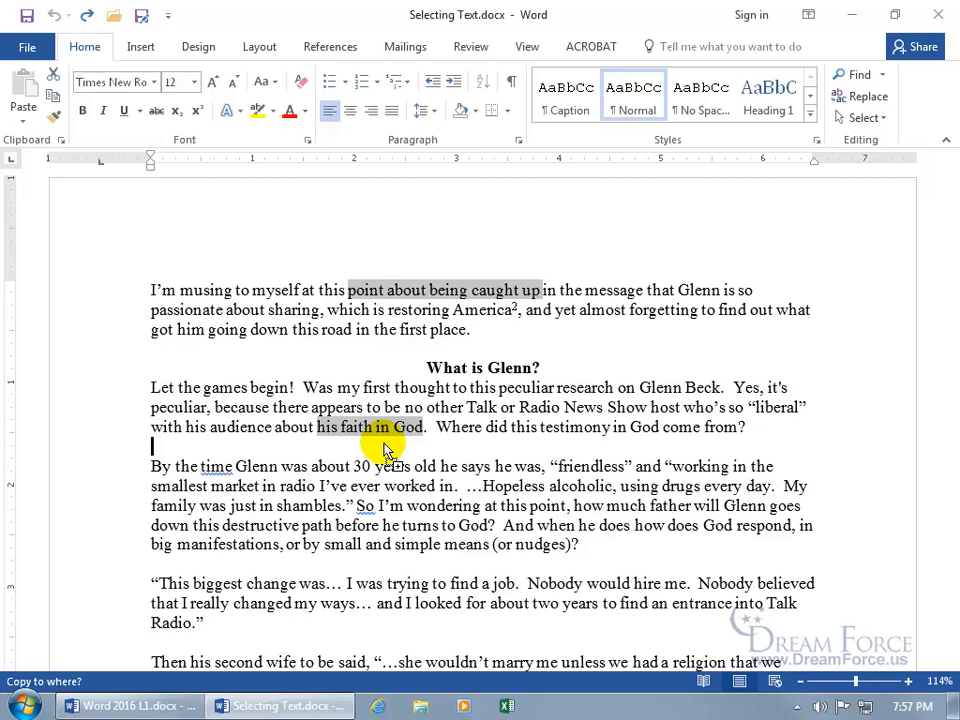
key(Return)
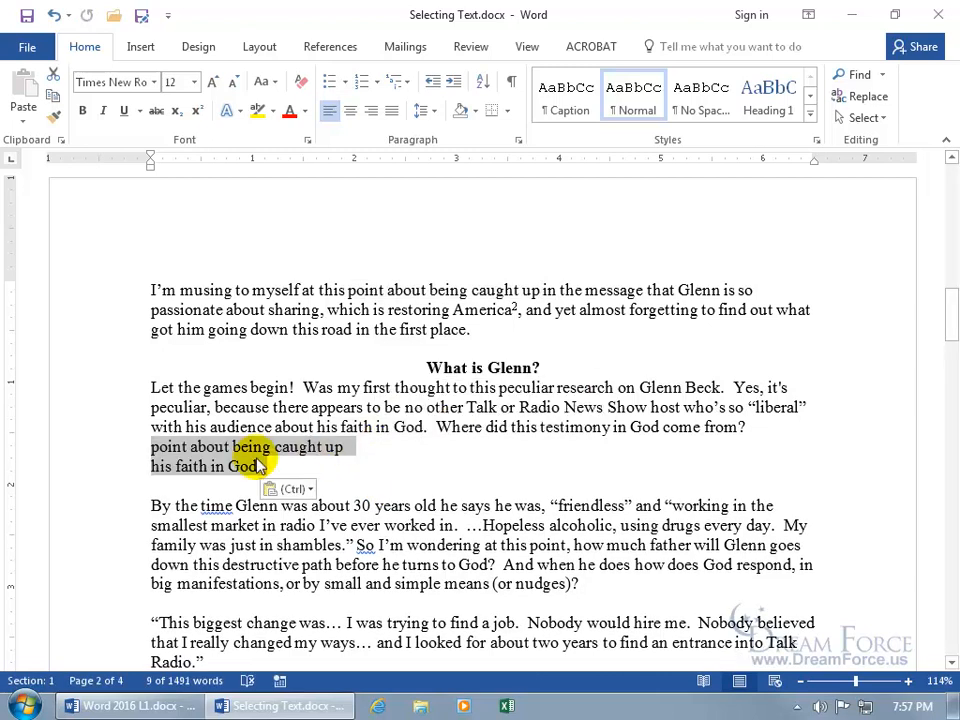
click(54, 15)
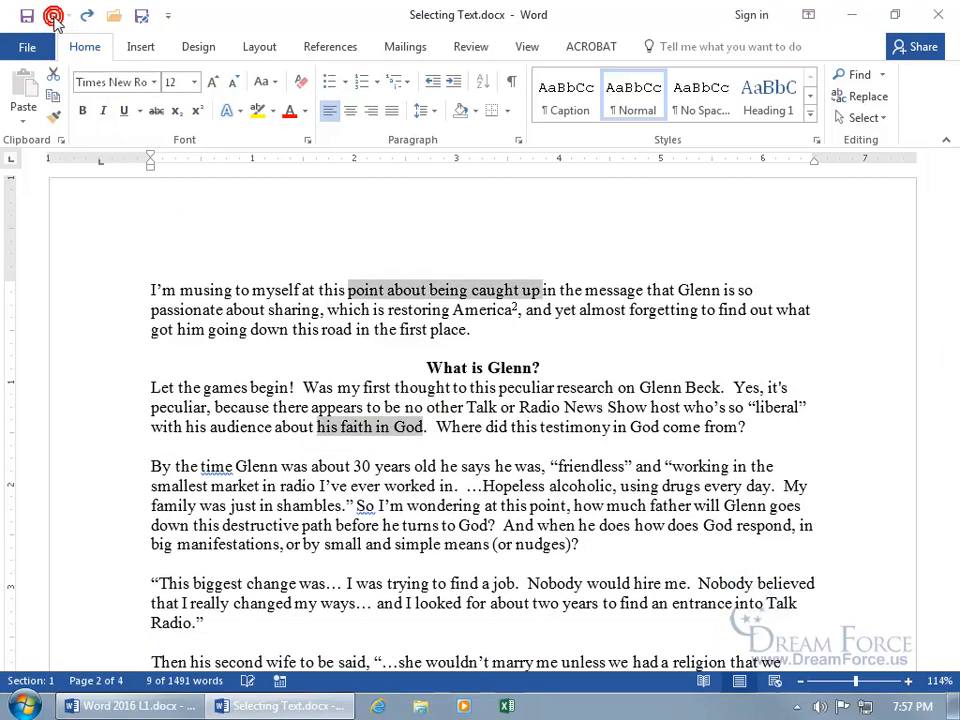
click(381, 374)
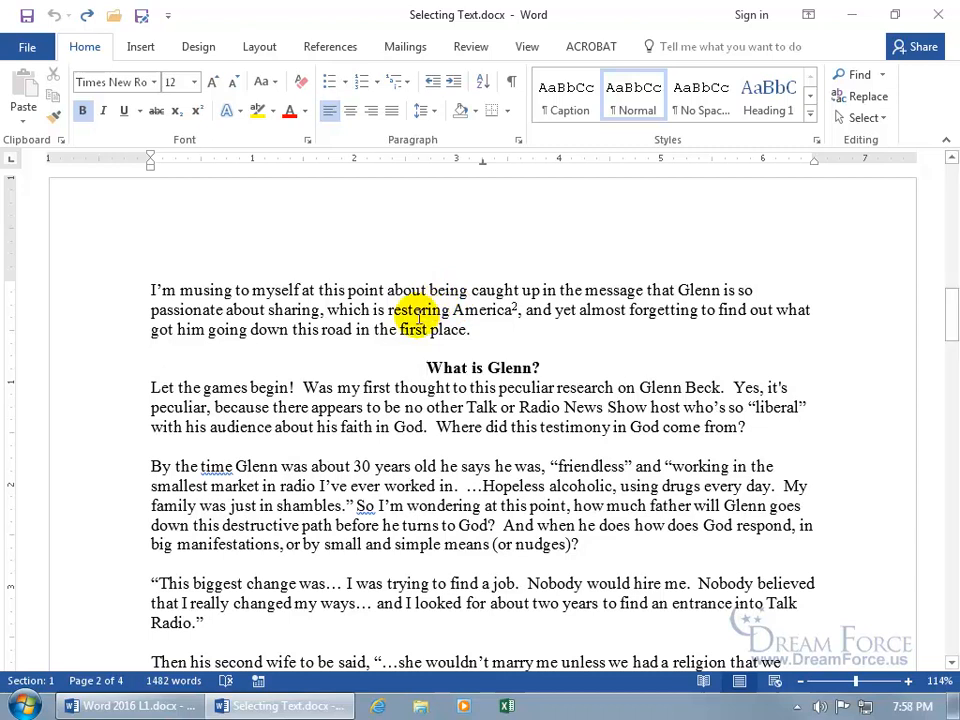
Step: Select "restoring America" in page 2's first paragraph and view the commands available for the selected text without applying any
drag(388, 312, 490, 318)
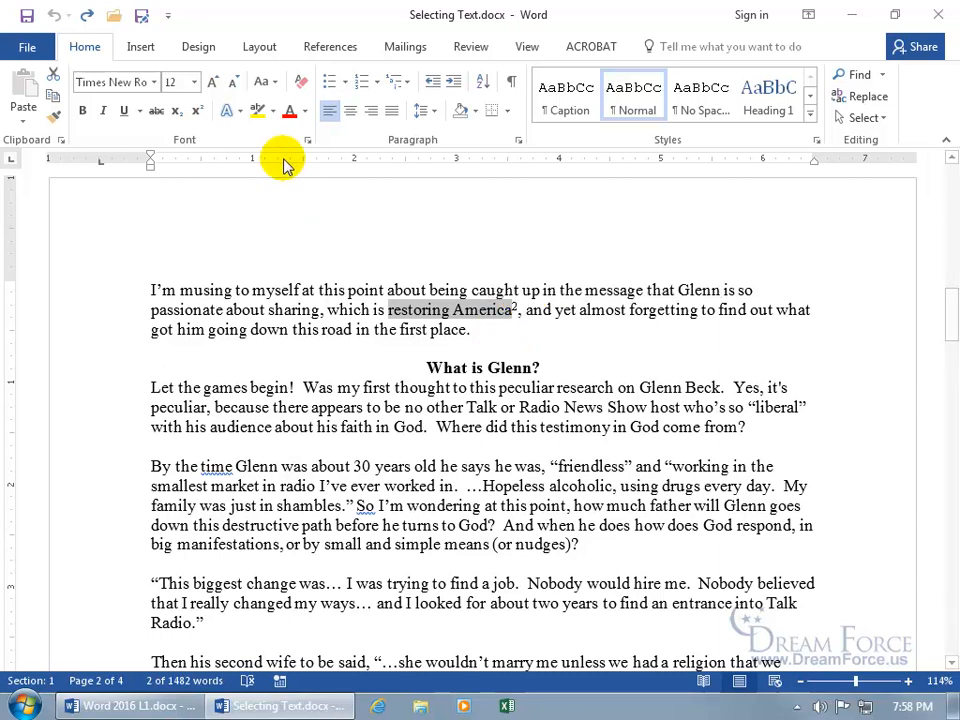
mouse_move(463, 309)
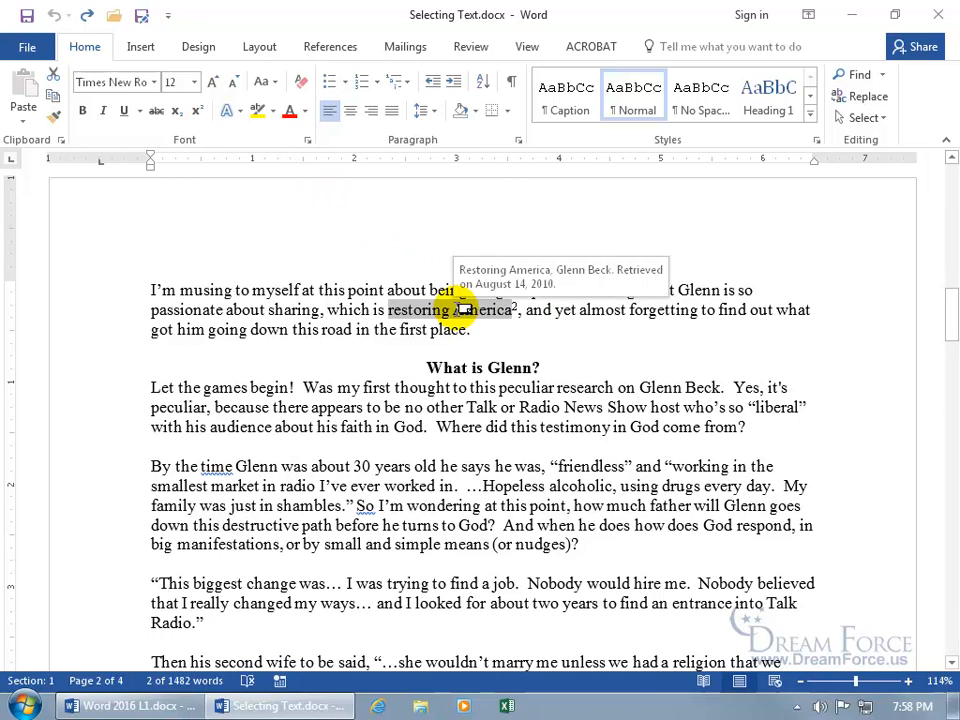
right_click(463, 311)
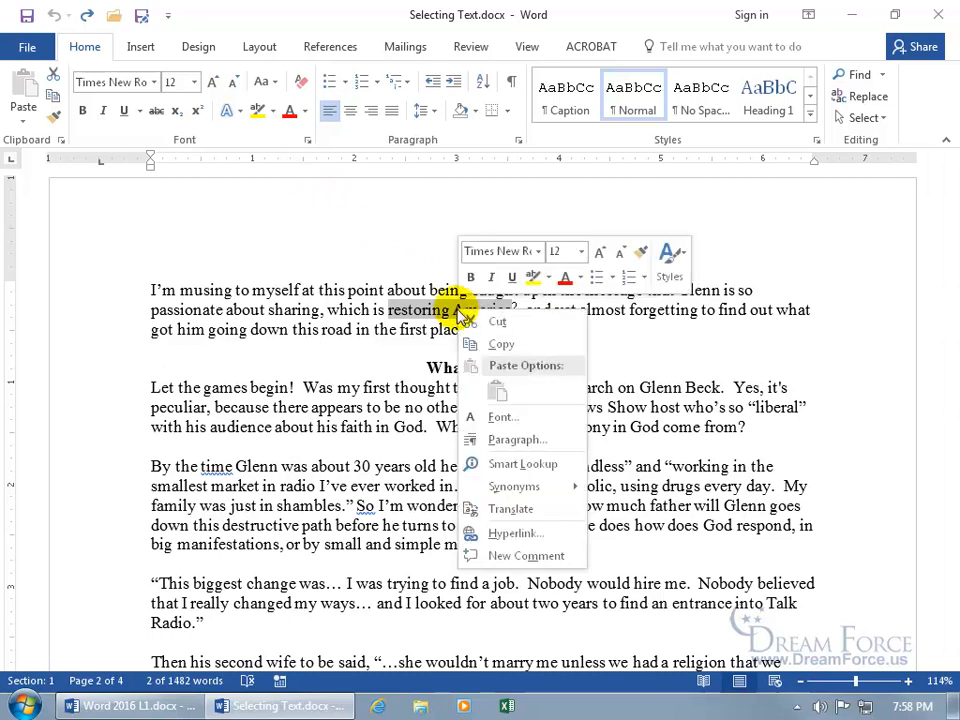
click(359, 303)
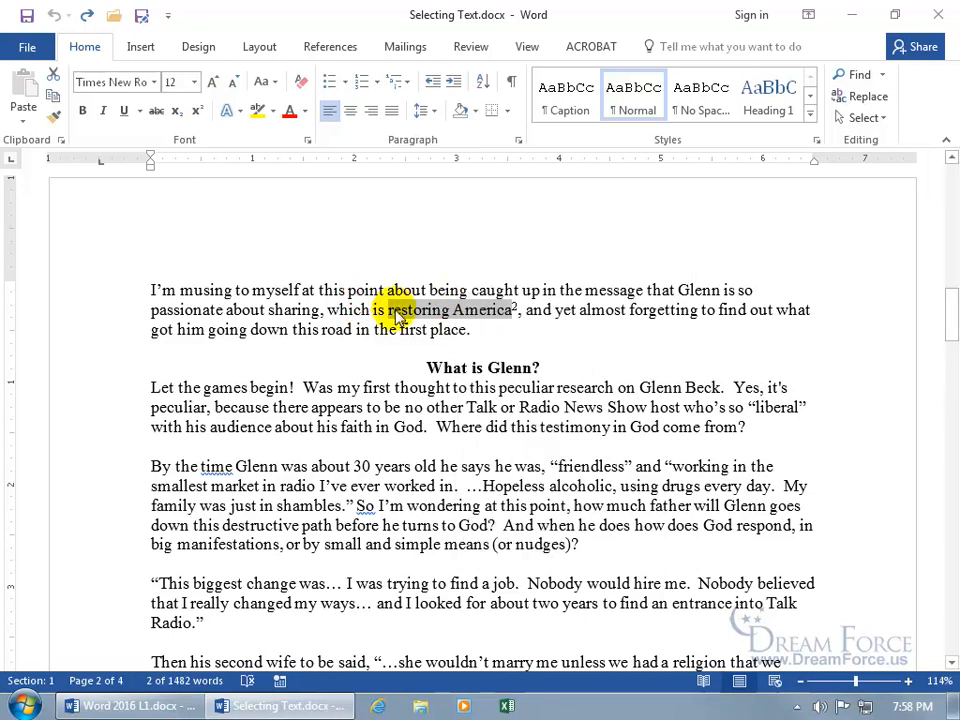
Step: Select "restoring America" again, apply bold and underline to it, and remove both formats
click(364, 308)
drag(385, 311, 507, 309)
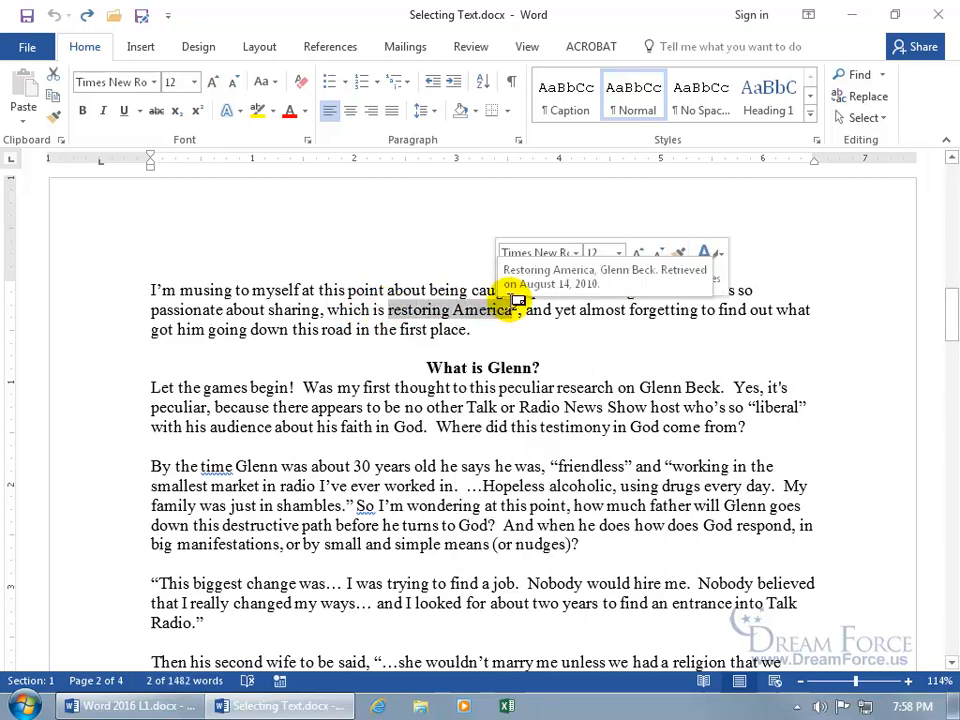
click(508, 280)
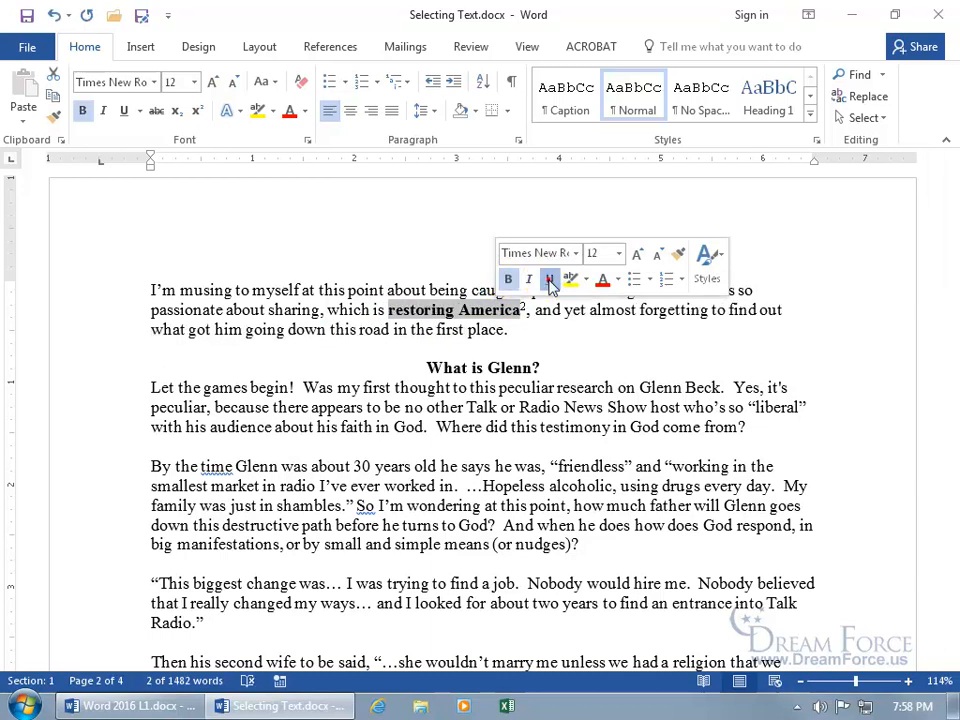
click(549, 280)
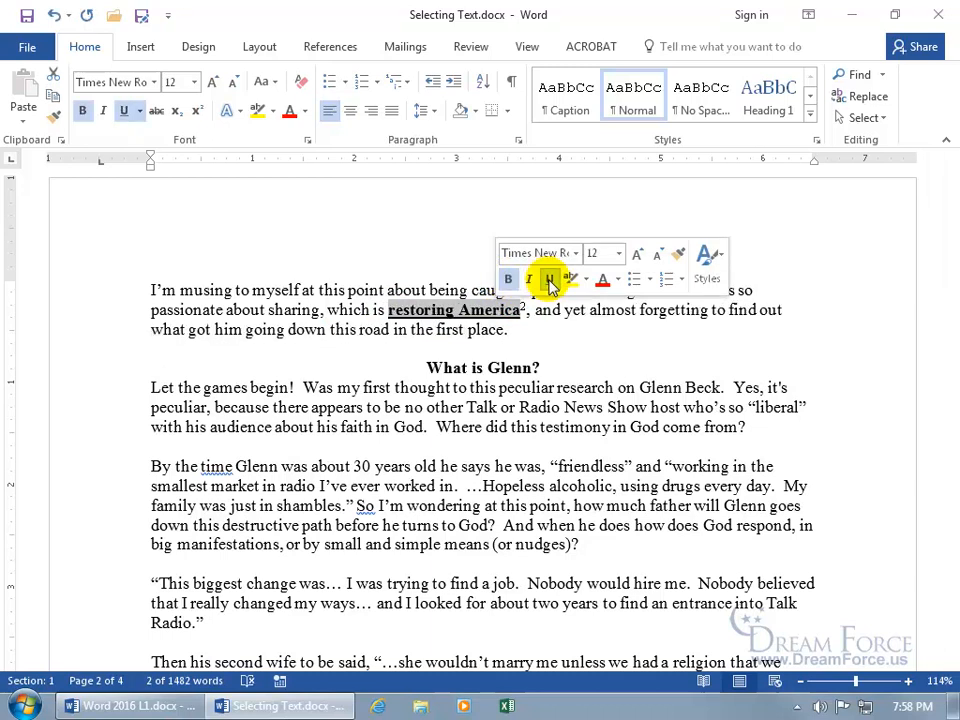
click(549, 280)
click(511, 280)
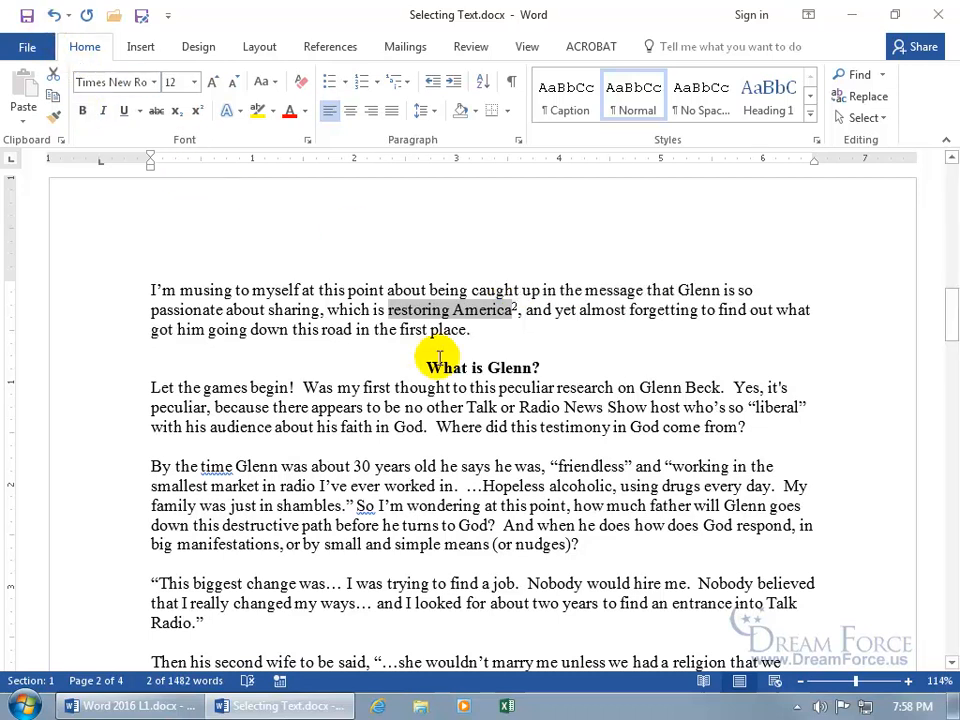
Step: Select the single word "restoring", and extend the selection to page 2's entire first paragraph
click(410, 312)
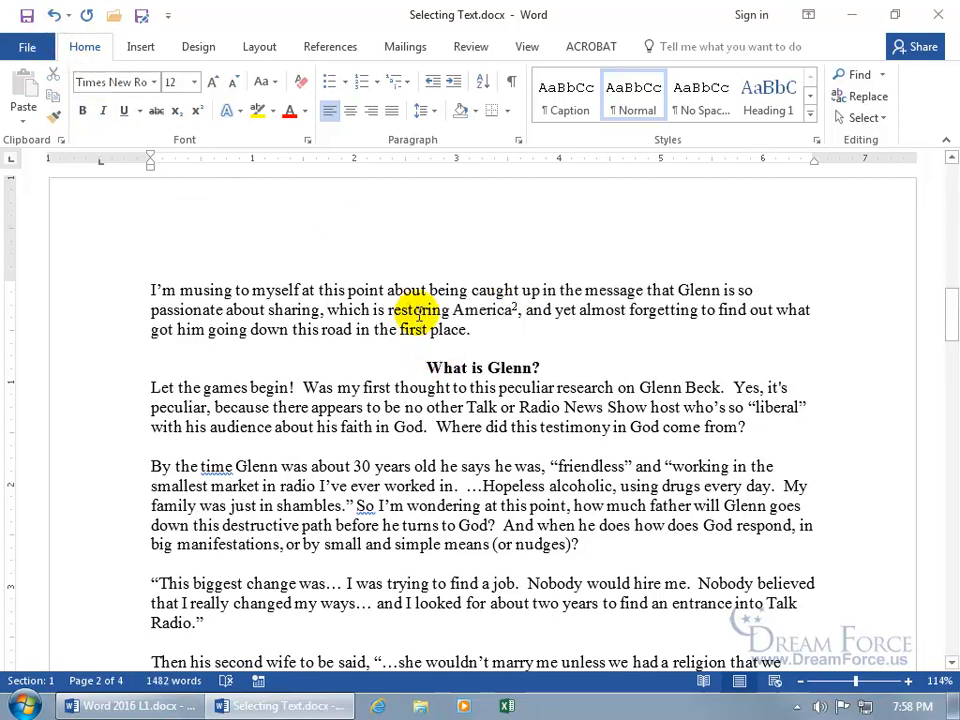
double_click(418, 312)
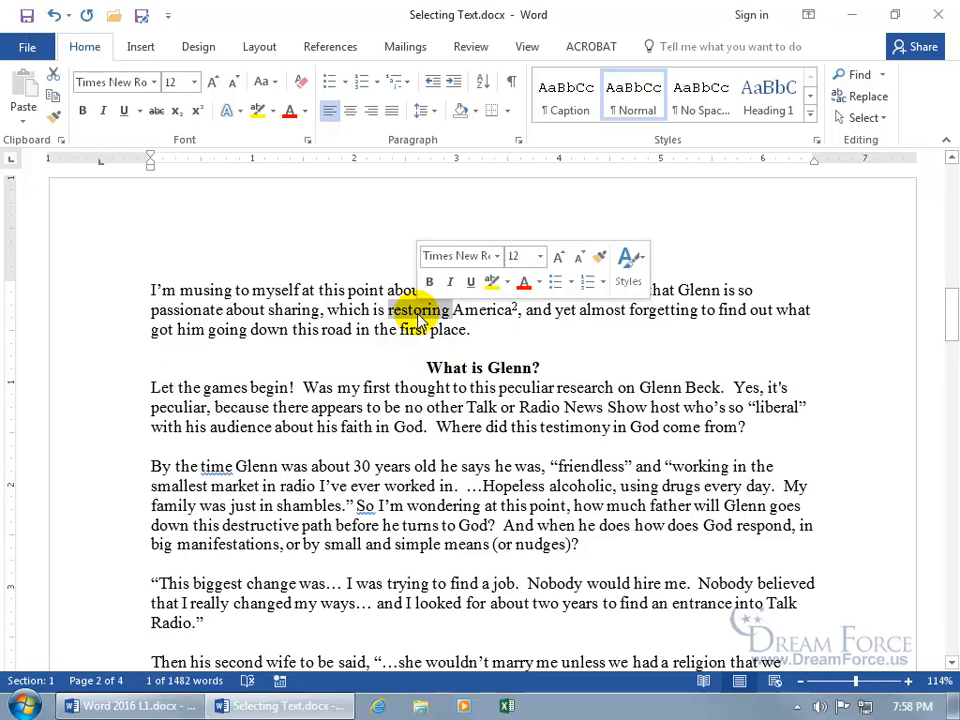
triple_click(418, 318)
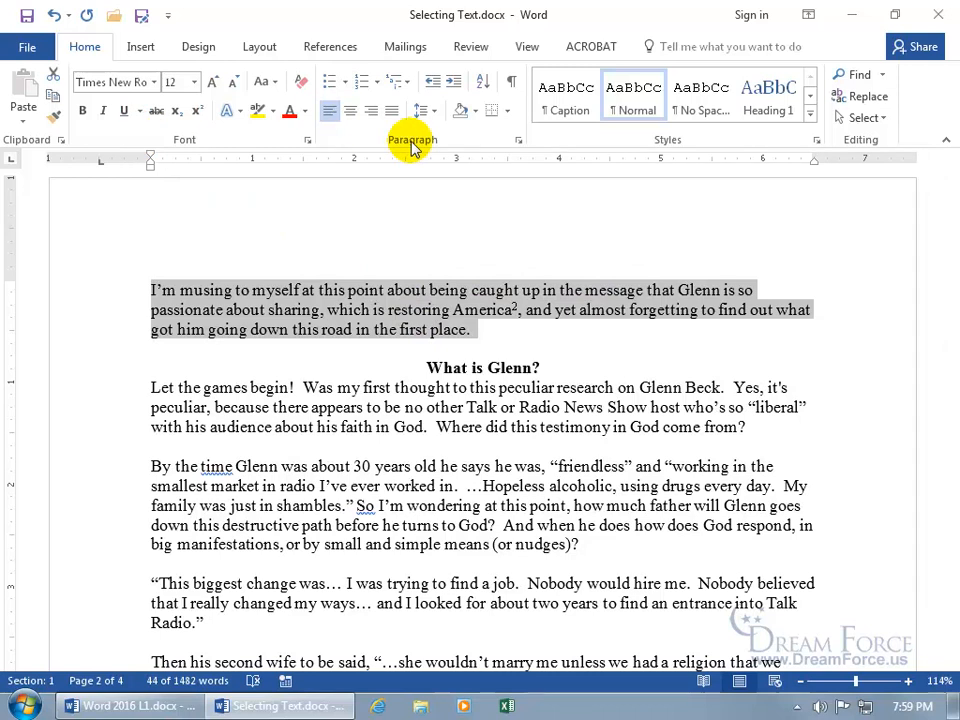
Step: Show the formatting marks and place the insertion point at the ends of the "What is Glenn?" heading and the paragraph below it
click(511, 81)
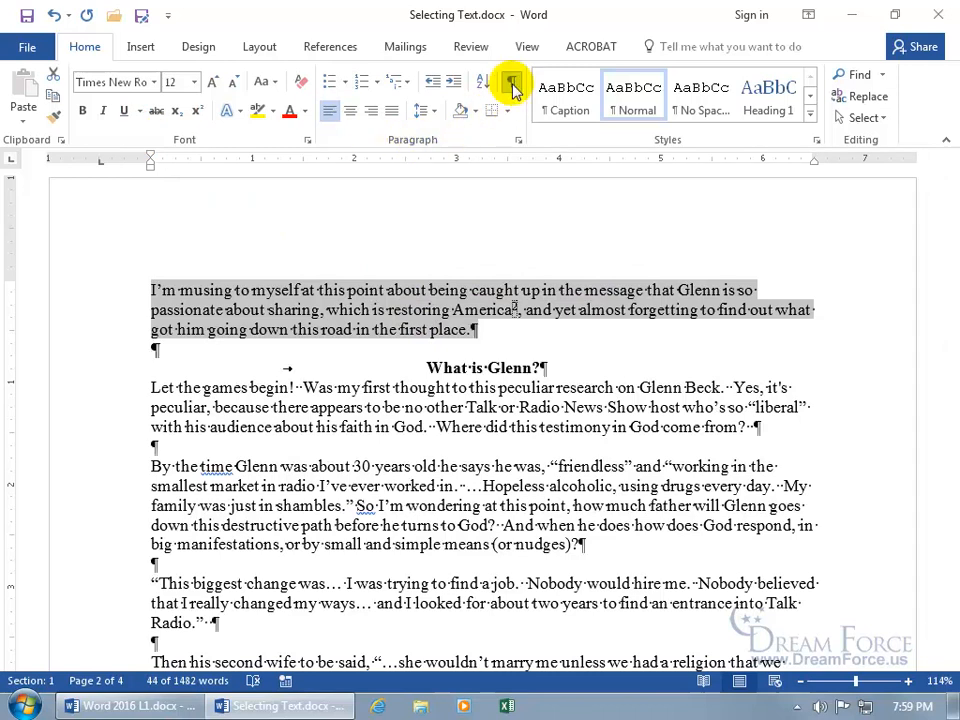
click(540, 369)
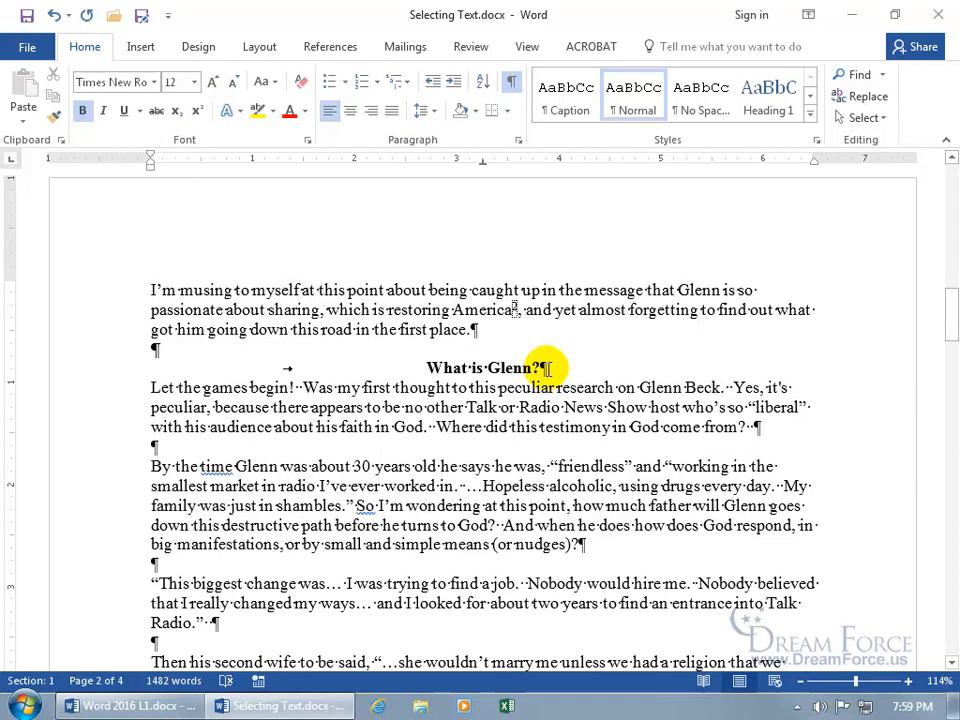
click(755, 426)
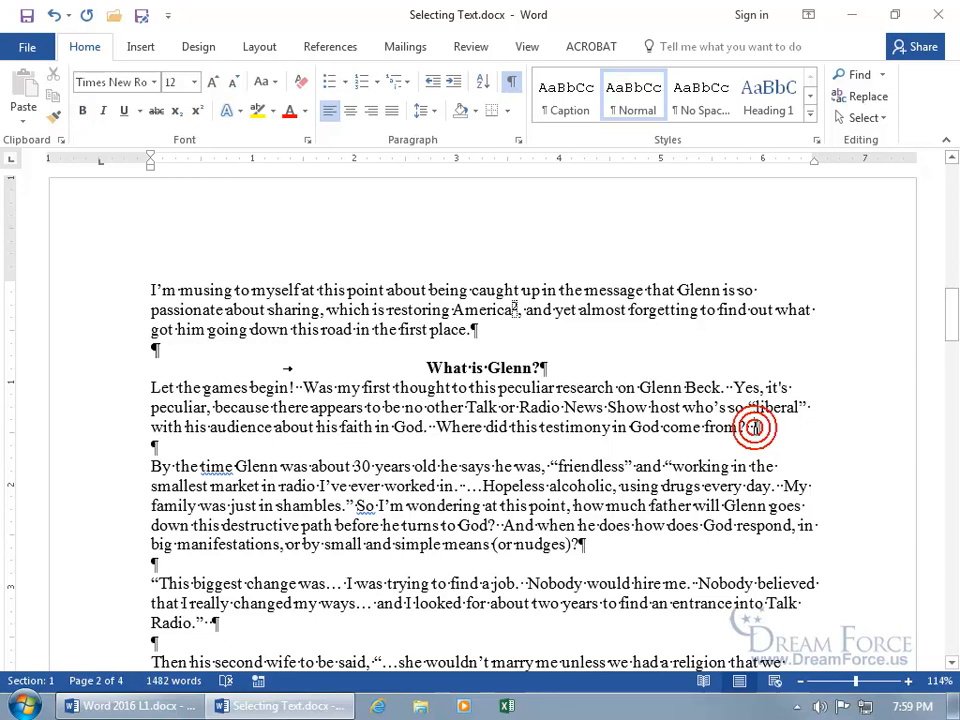
Step: Select the "Let the games begin!" paragraph, then only the "What is Glenn?" heading, clear the selection, and hide the formatting marks
triple_click(549, 404)
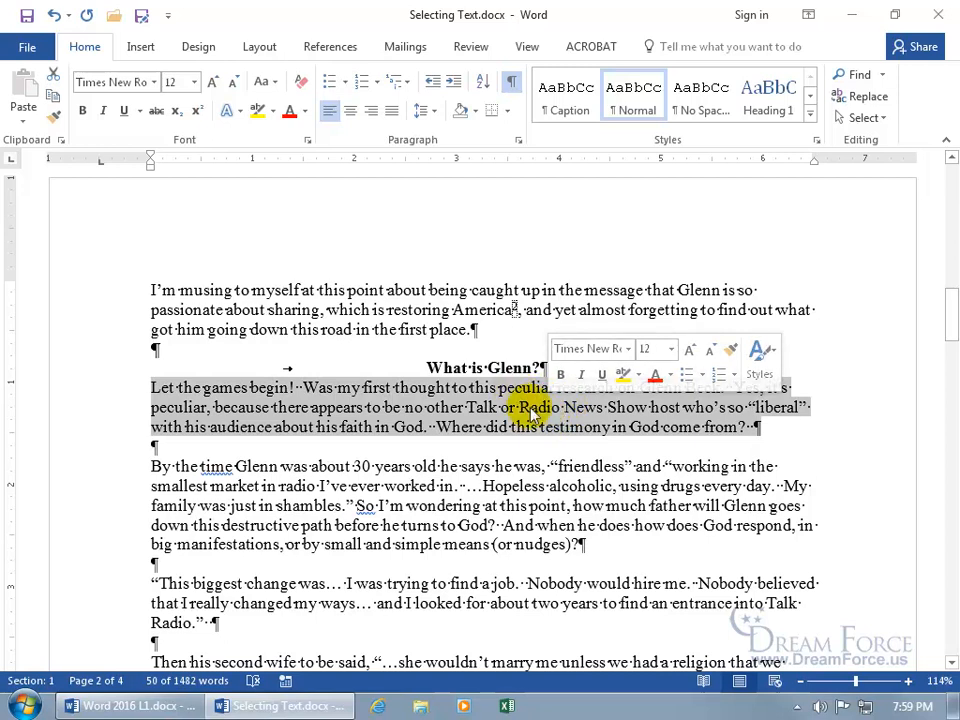
click(533, 415)
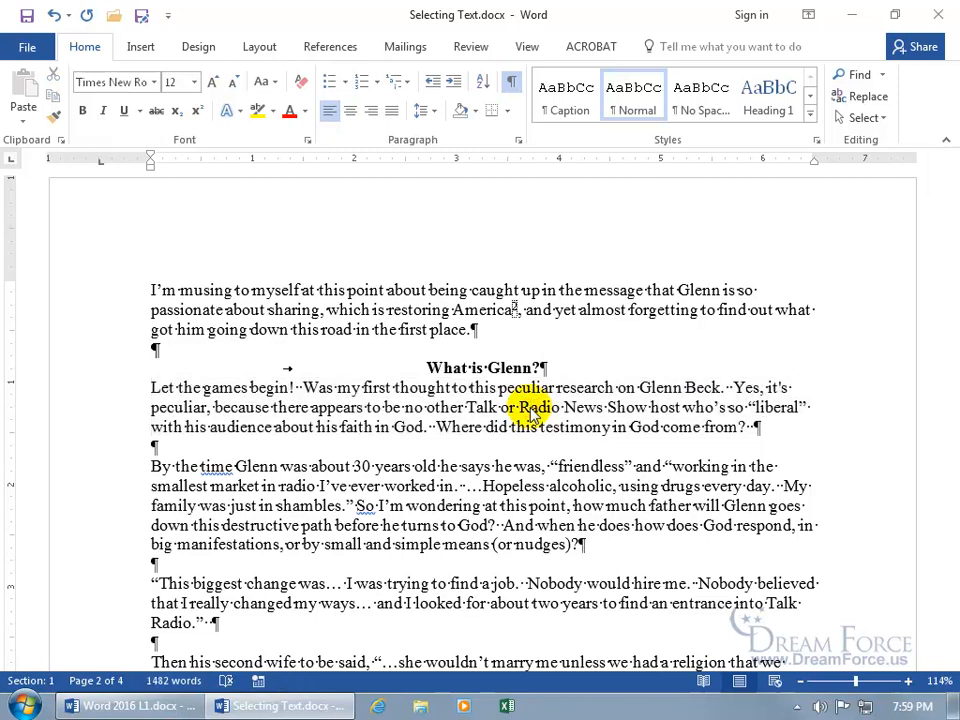
triple_click(503, 369)
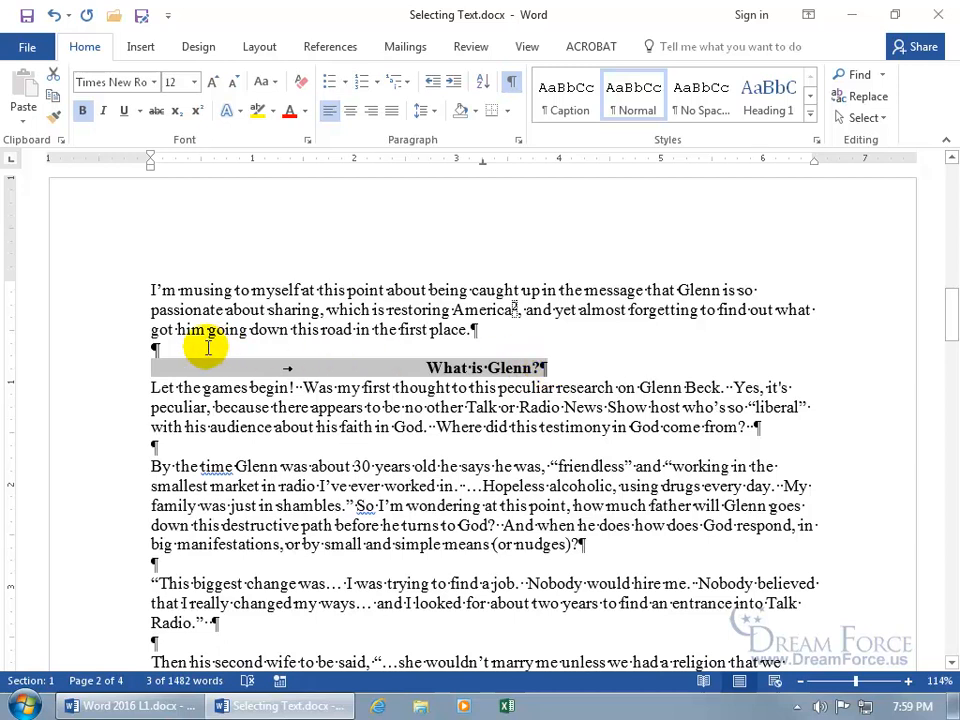
click(517, 386)
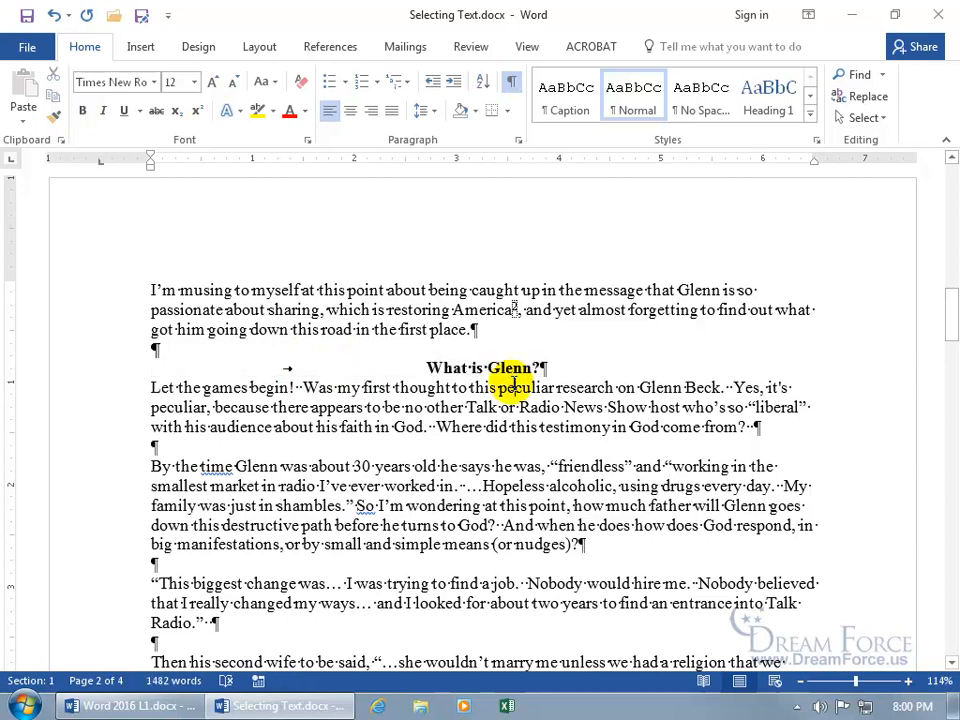
click(510, 81)
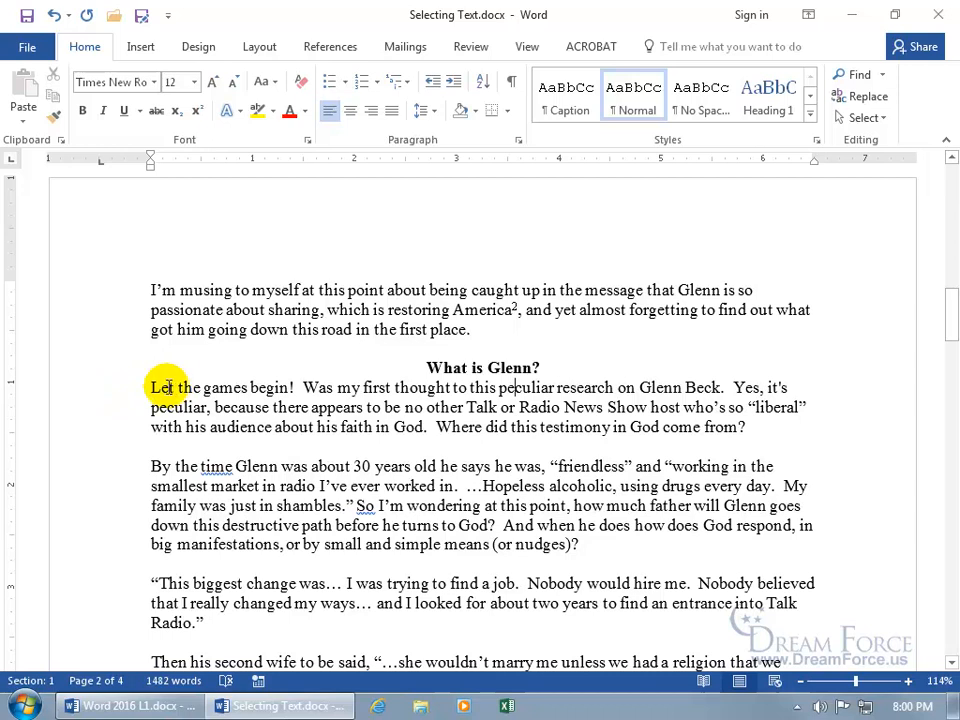
Step: Select the lines from "passionate about sharing" through "Let the games begin!", adding the first three "By the time" lines, "did" and "his faith in God"
click(104, 395)
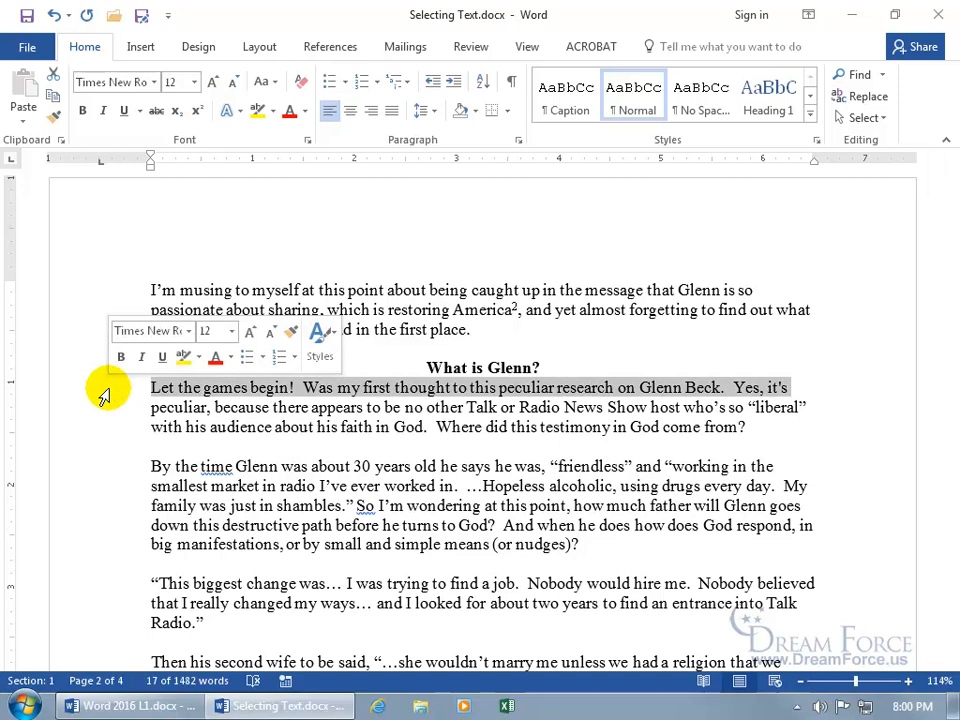
drag(104, 395, 101, 317)
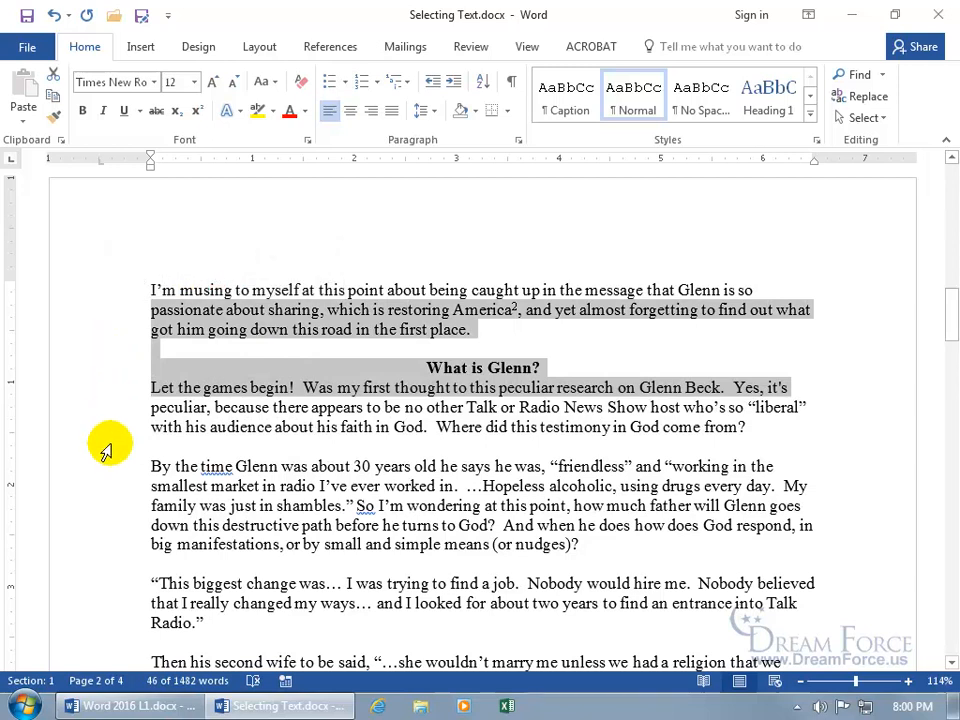
drag(107, 461, 107, 520)
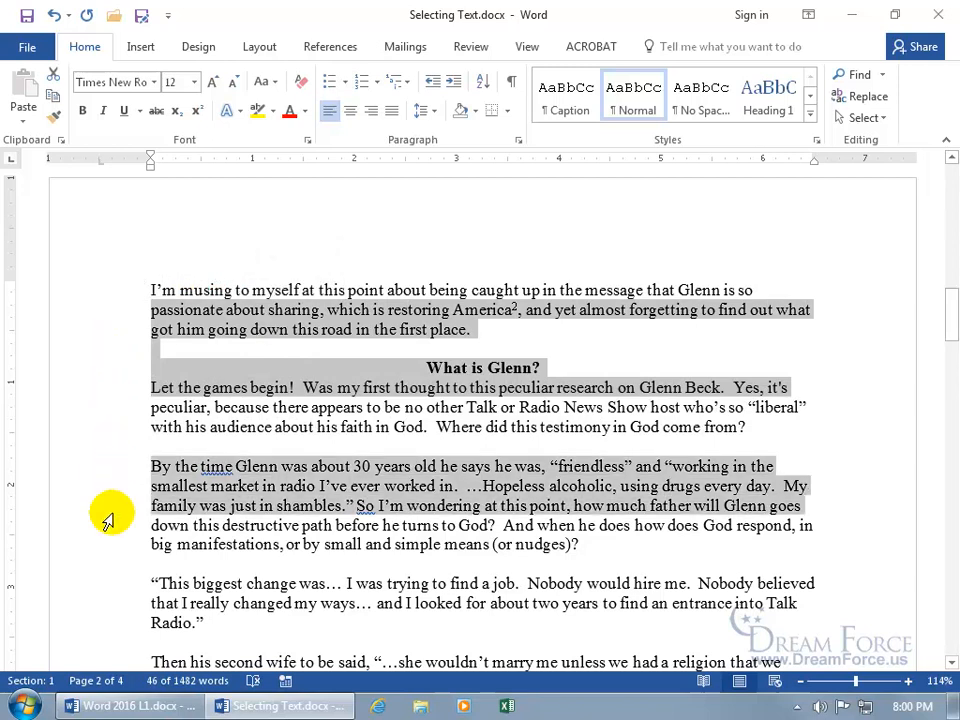
ctrl+double_click(496, 427)
drag(424, 427, 318, 428)
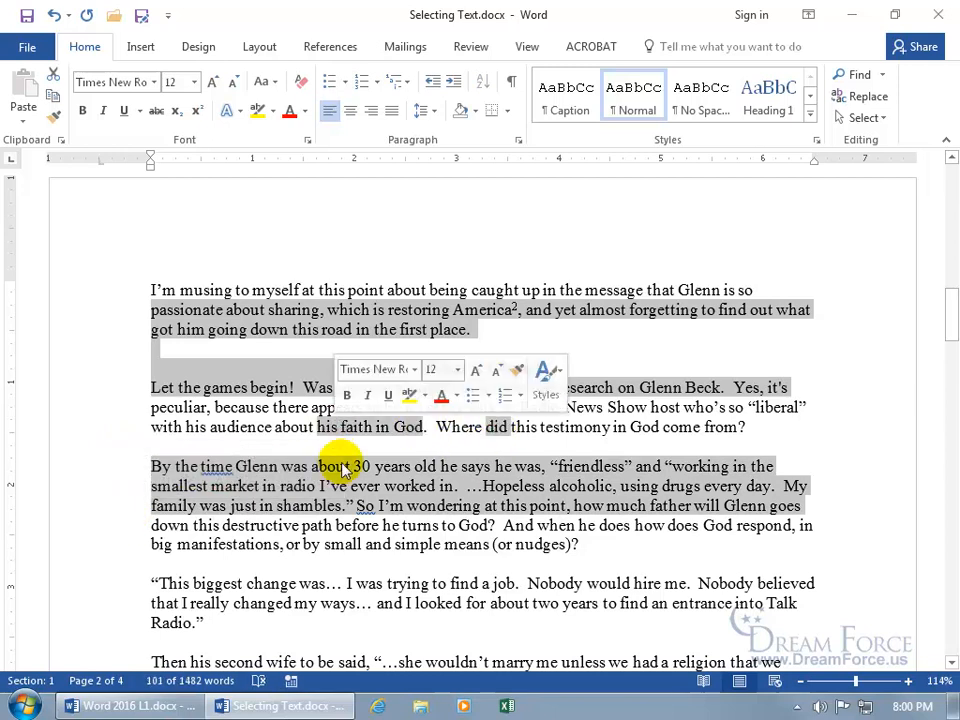
Step: Select one continuous range from "about his faith in God" through "worked in" in the following paragraph, and clear the selection
click(294, 428)
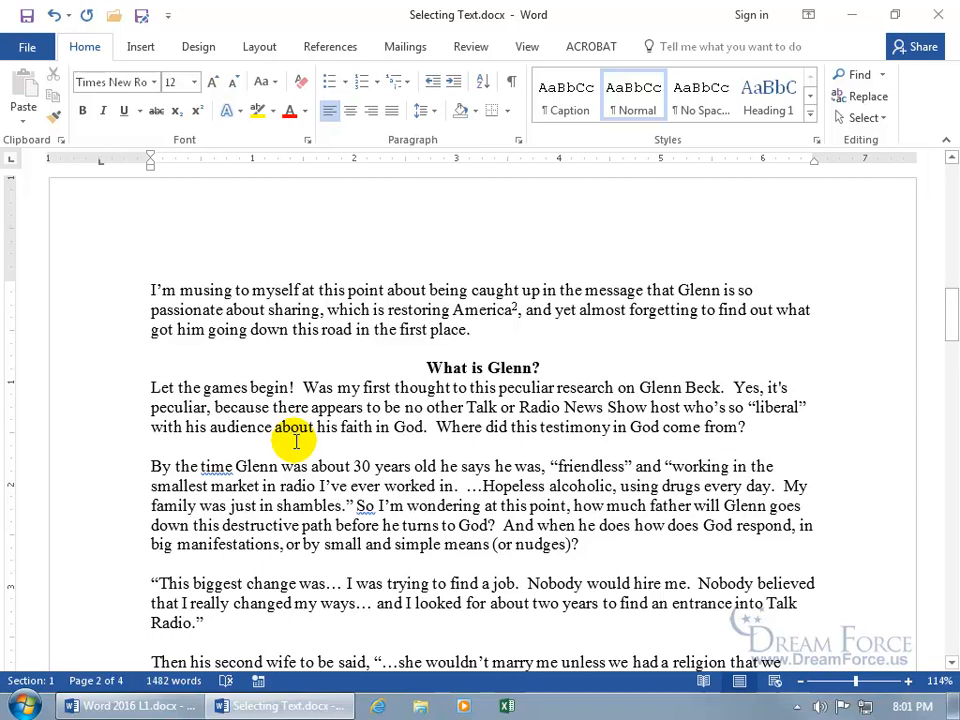
shift+click(453, 487)
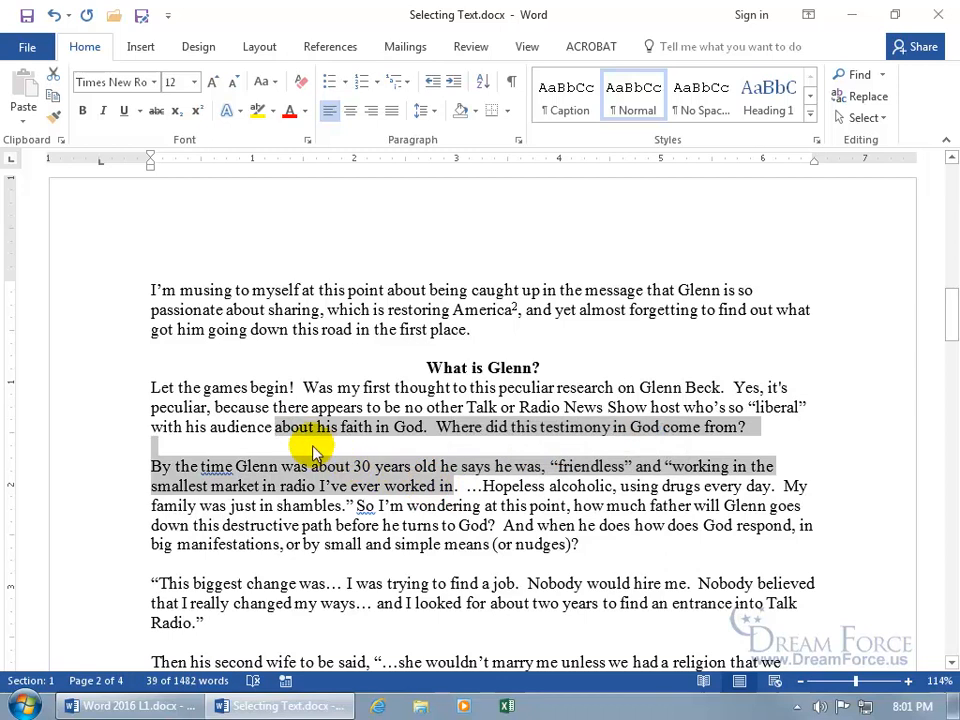
click(450, 485)
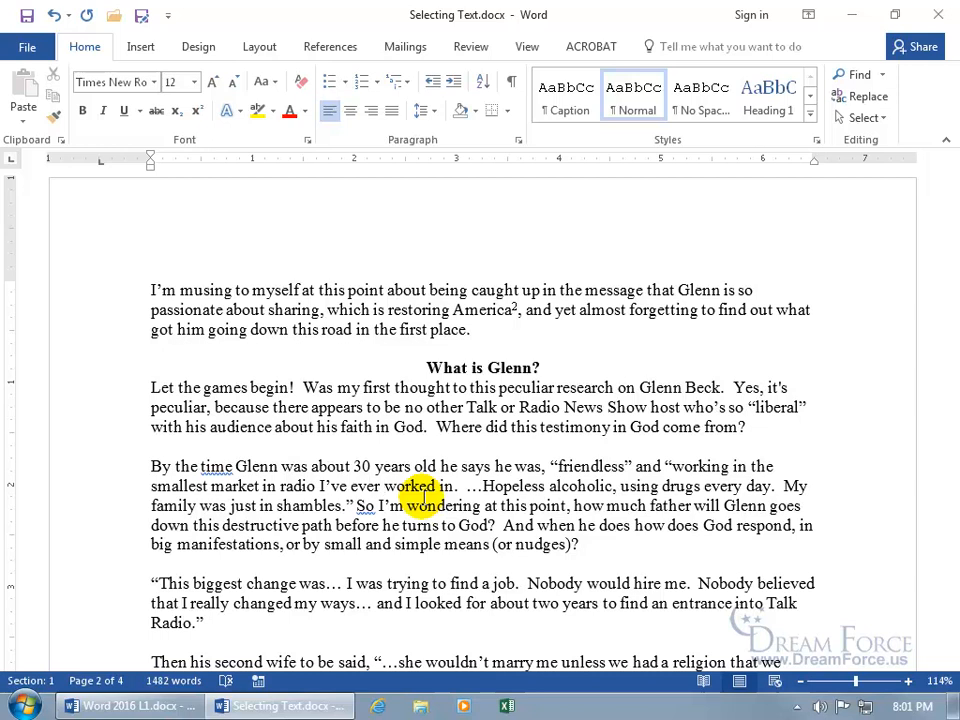
Step: Select the word "worked", extend the selection character by character through "Hopeless alcoholic,", and clear it
double_click(424, 490)
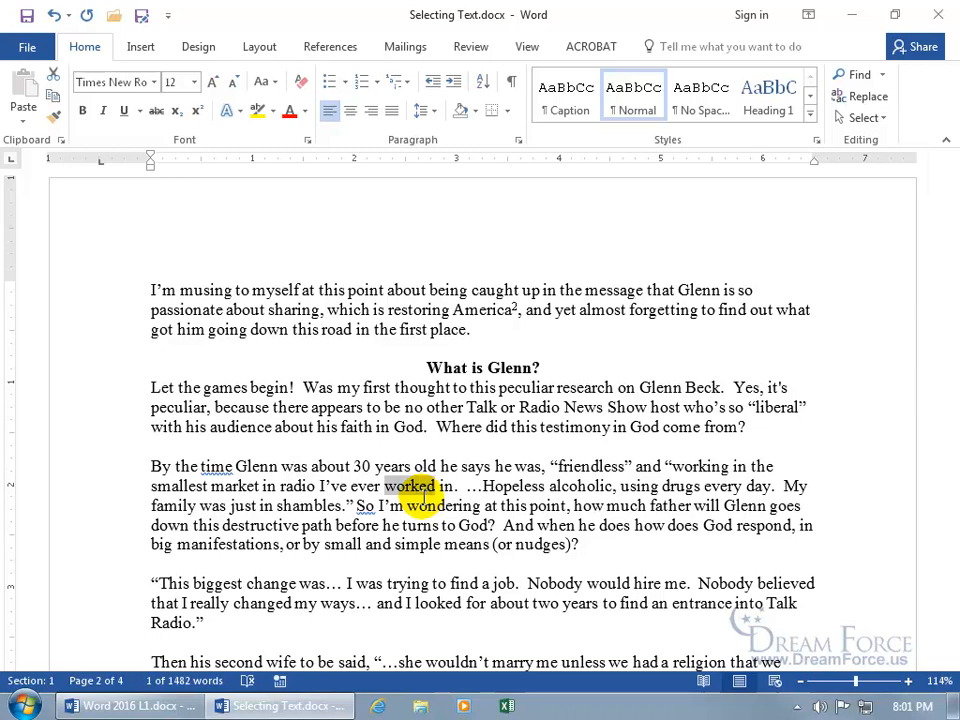
key(shift+Right)
key(shift+Right)
key(shift+Right)
key(shift+Right)
key(shift+Right)
key(shift+Right)
key(shift+Right)
key(shift+Right)
key(shift+Right)
key(shift+Right)
key(shift+Right)
key(shift+Right)
key(shift+Right)
key(shift+Right)
key(shift+Right)
key(shift+Right)
key(shift+Right)
key(shift+Right)
key(shift+Right)
key(shift+Right)
key(shift+Right)
key(shift+Right)
key(shift+Right)
key(shift+Right)
key(shift+Right)
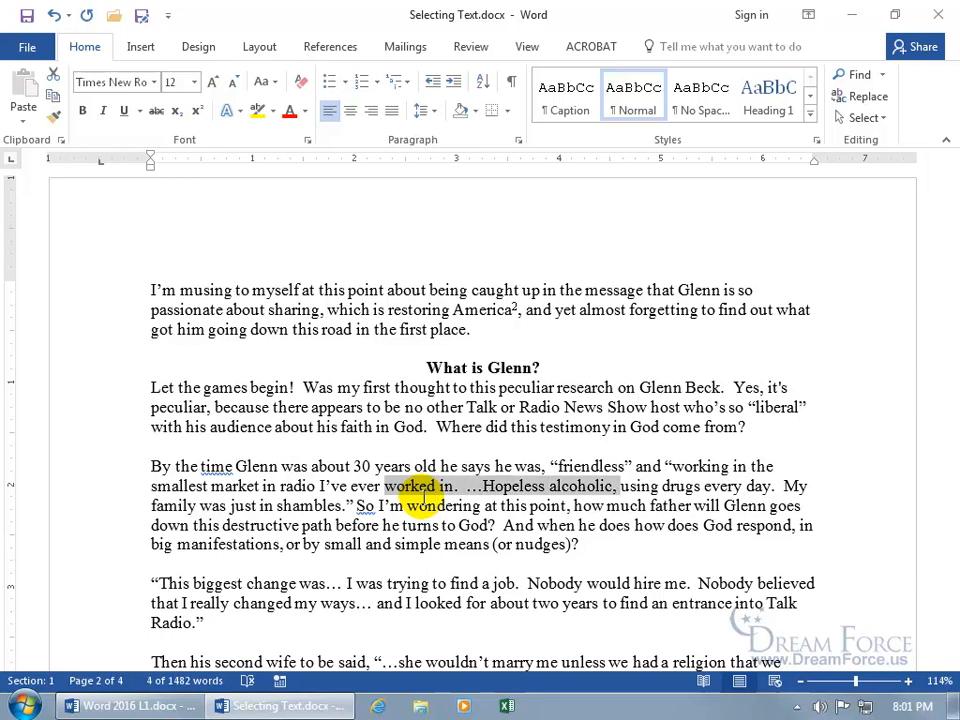
click(418, 523)
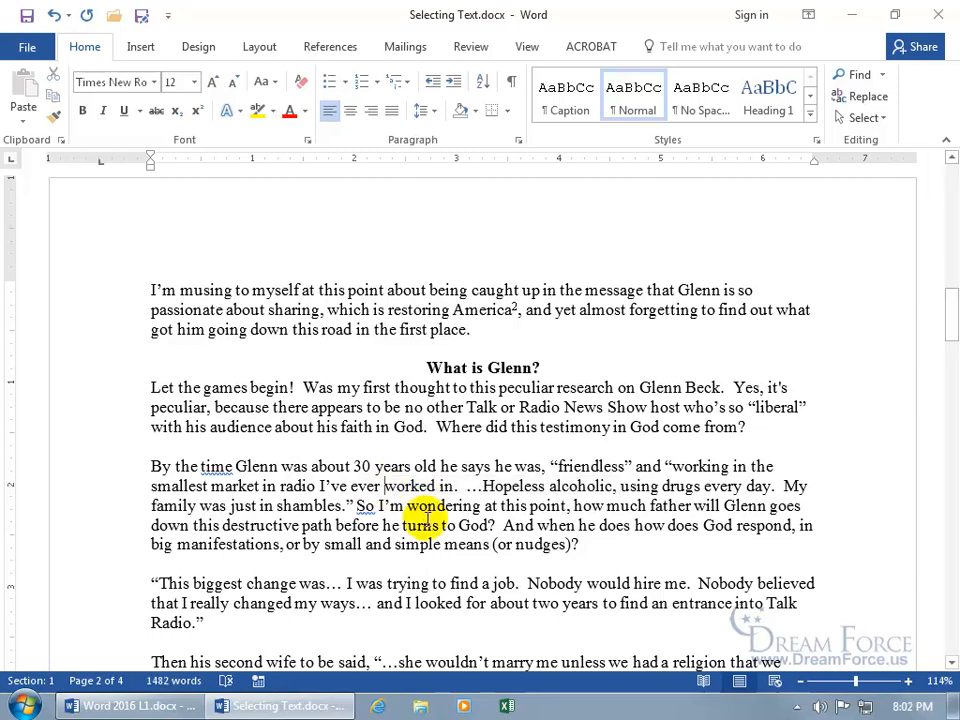
Step: Select everything from "worked in" on page 2 to the document's end, and clear the selection back at "worked"
click(384, 487)
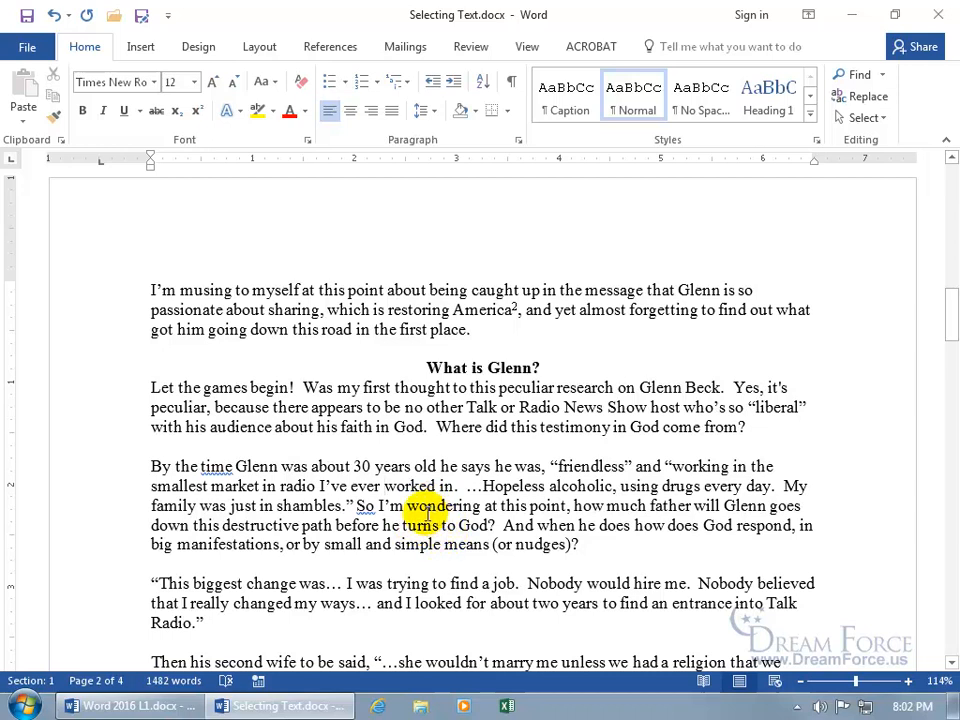
key(ctrl+shift+End)
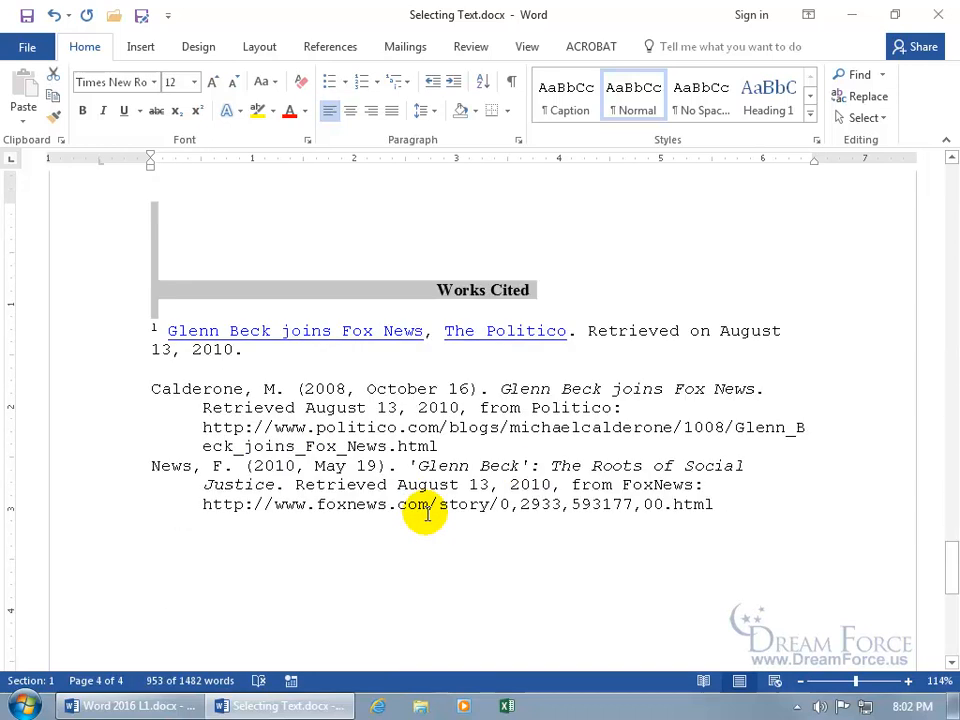
drag(949, 561, 948, 318)
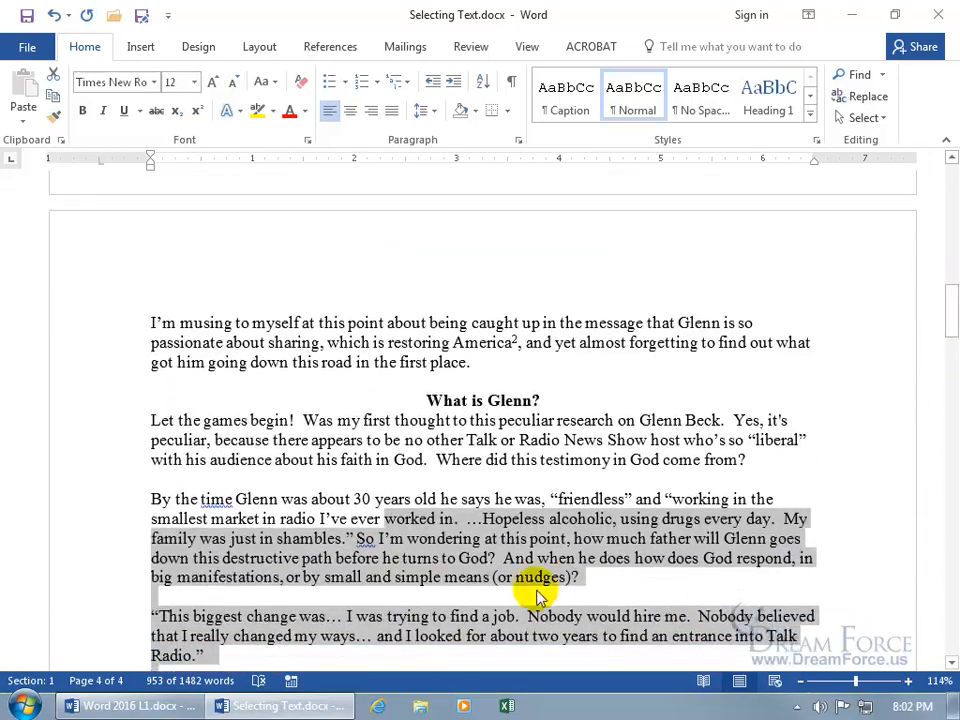
click(382, 518)
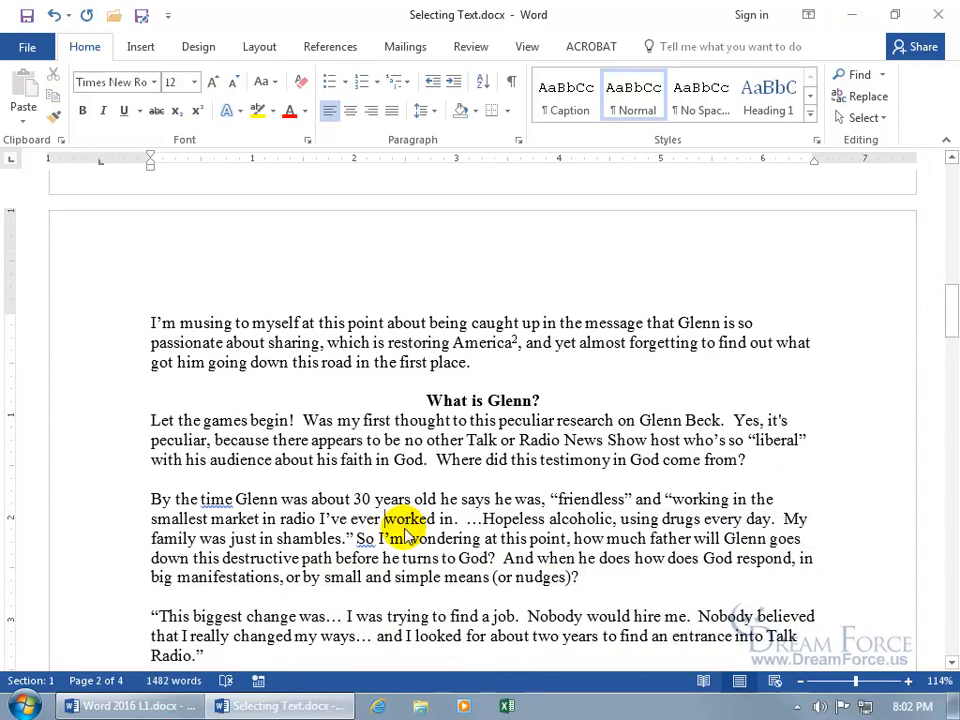
Step: Select the text from before "worked in" back to the start of the document, and clear the selection
key(ctrl+shift+Home)
scroll(410, 525, down, 10)
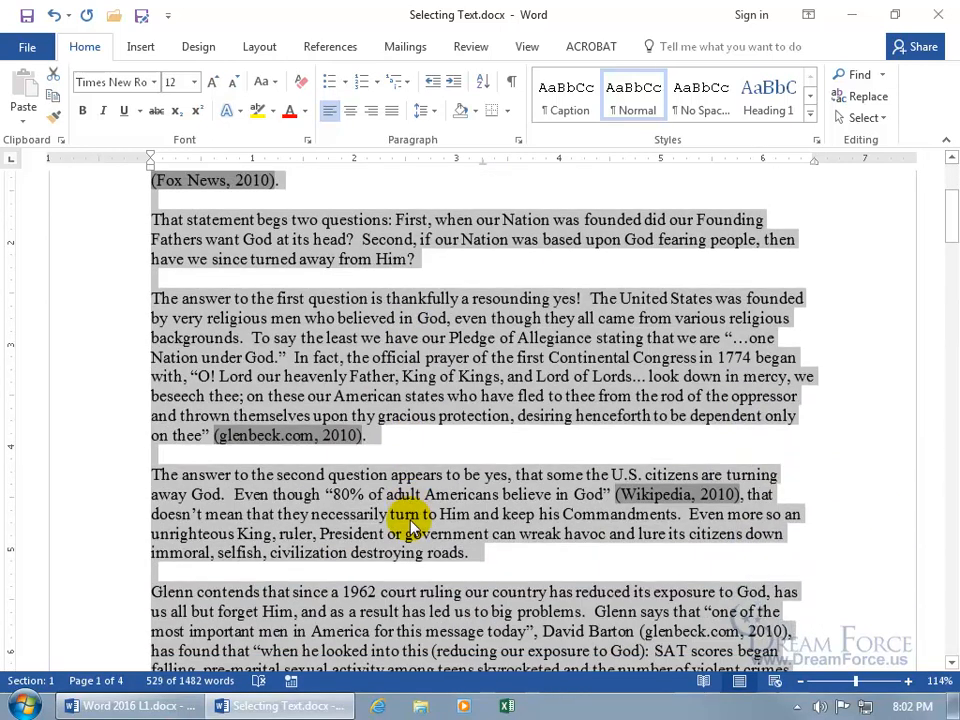
scroll(410, 520, down, 9)
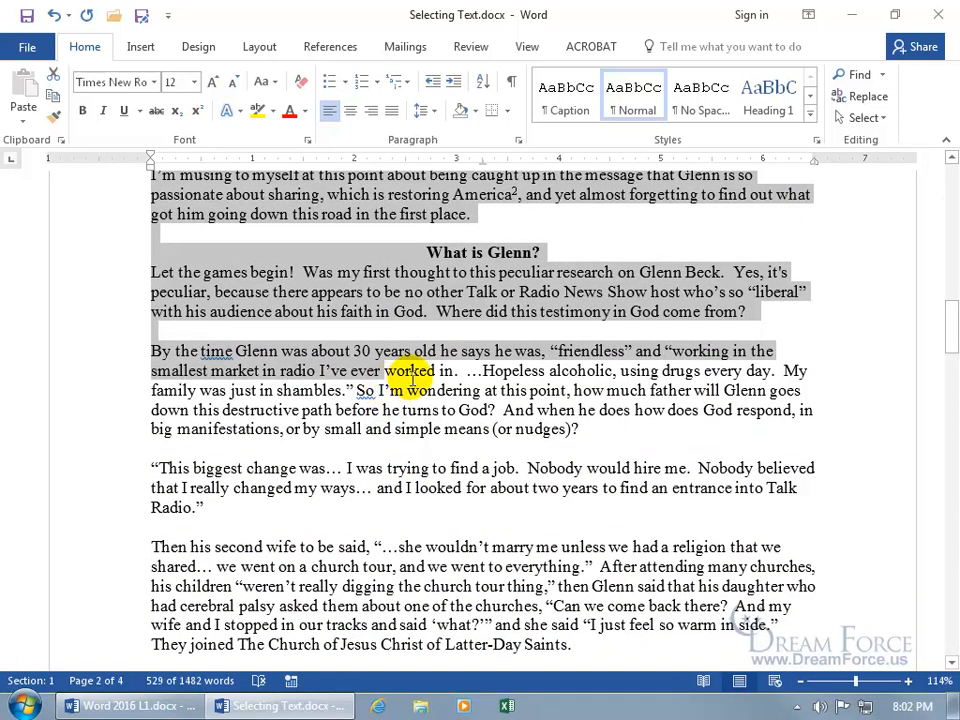
click(411, 372)
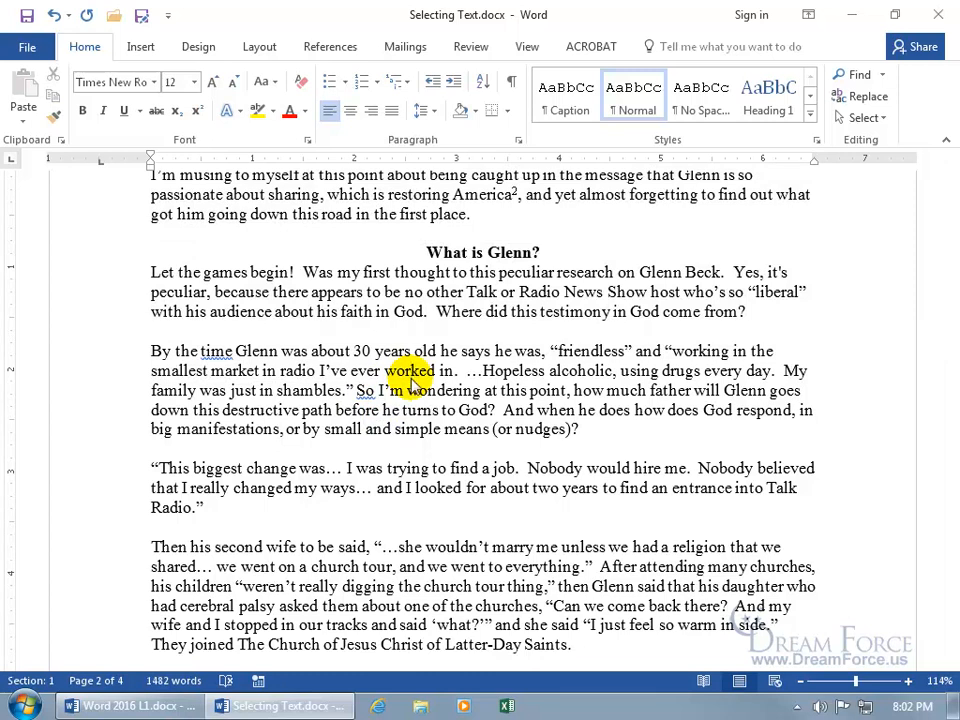
Step: Select the entire contents of Selecting Text.docx
key(ctrl+a)
drag(945, 330, 936, 266)
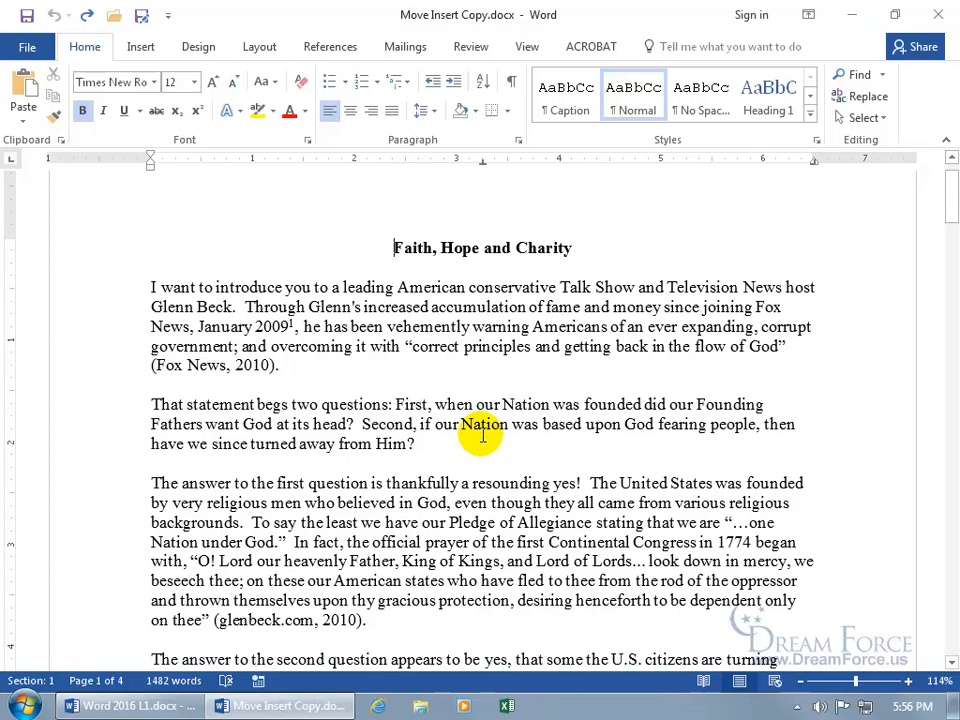
Step: Insert "us to ask" before "two questions" in the second paragraph of Move Insert Copy.docx
click(291, 405)
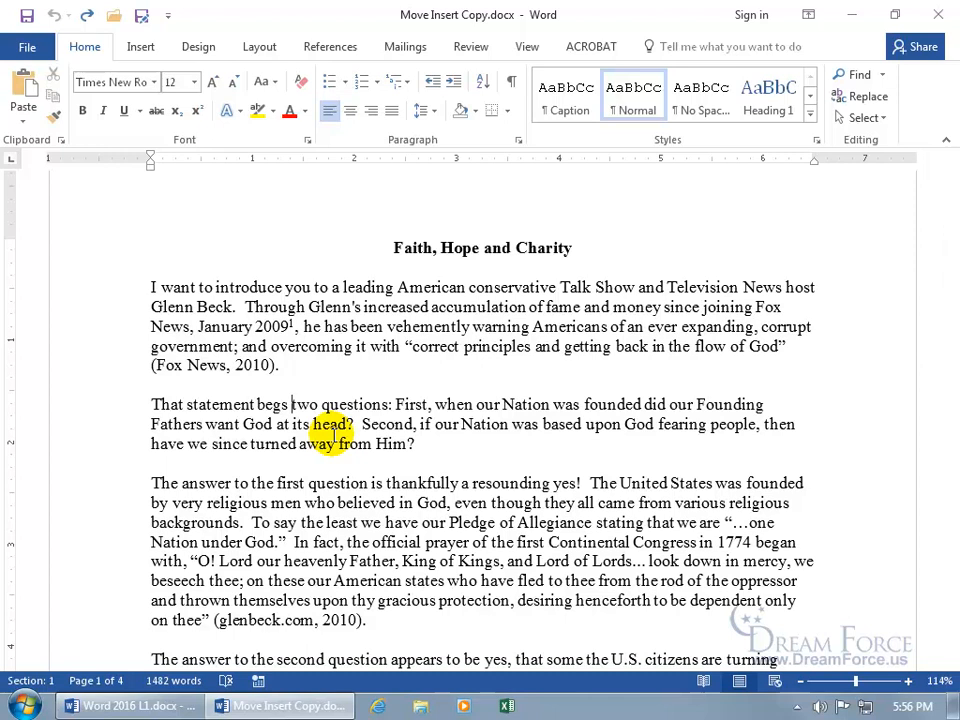
text(us to ask)
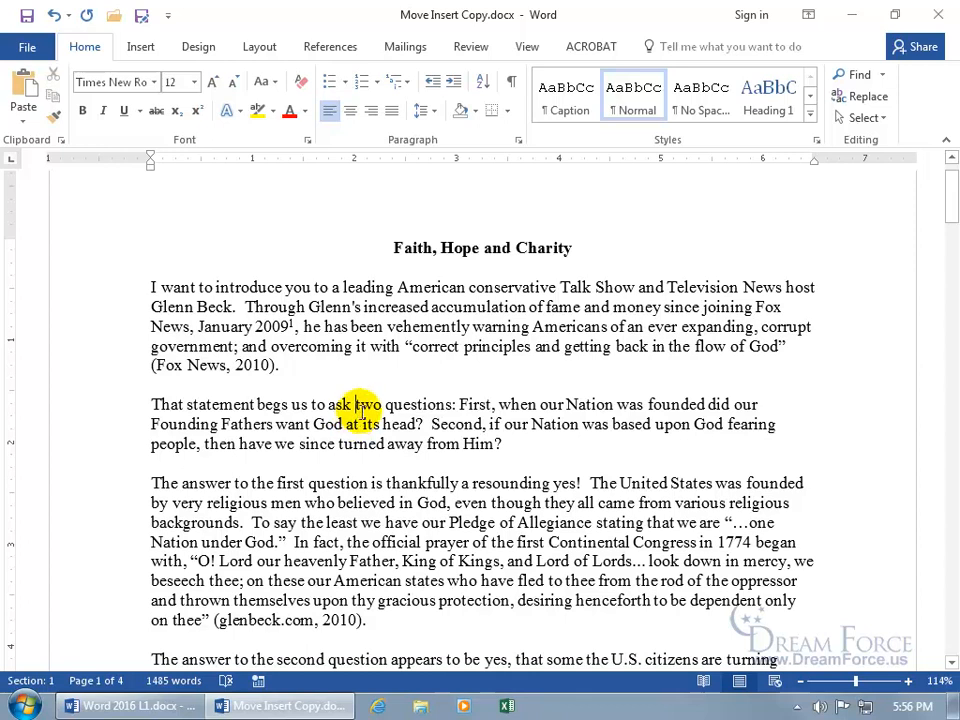
Step: Select the whole "That statement begs us to ask" paragraph and move it between "vehemently" and "warning" in the first paragraph
drag(356, 406, 372, 407)
triple_click(372, 408)
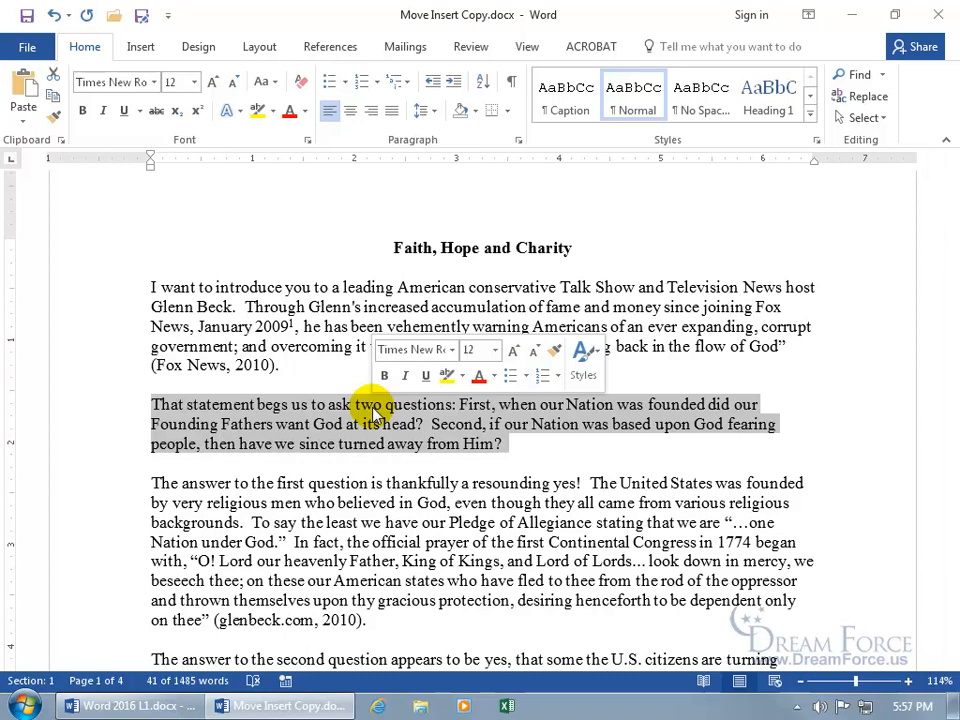
drag(377, 413, 411, 364)
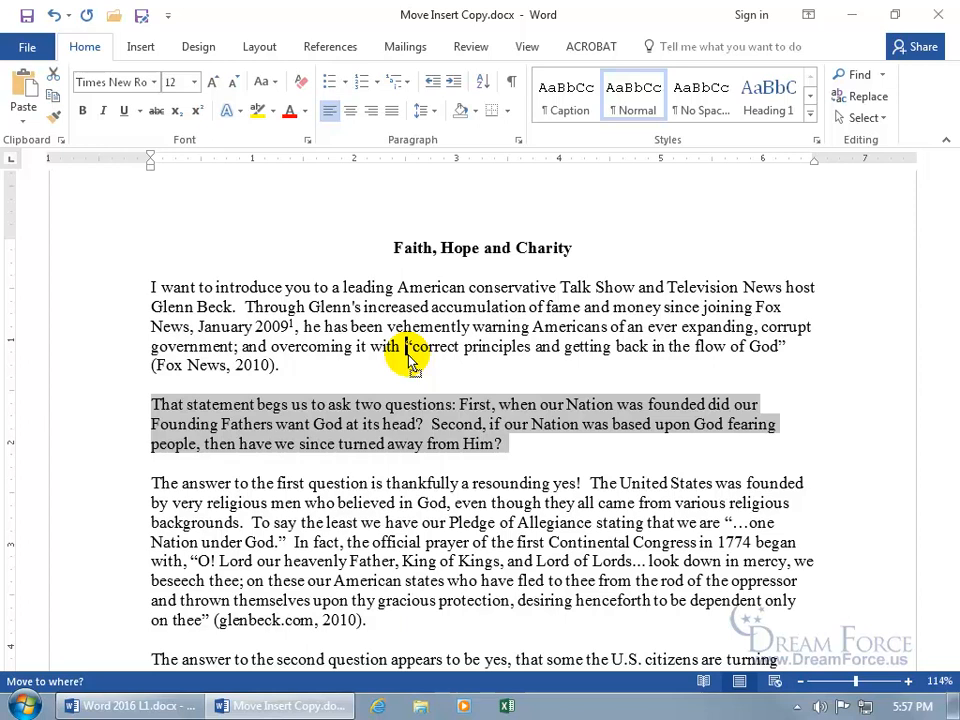
drag(410, 360, 424, 335)
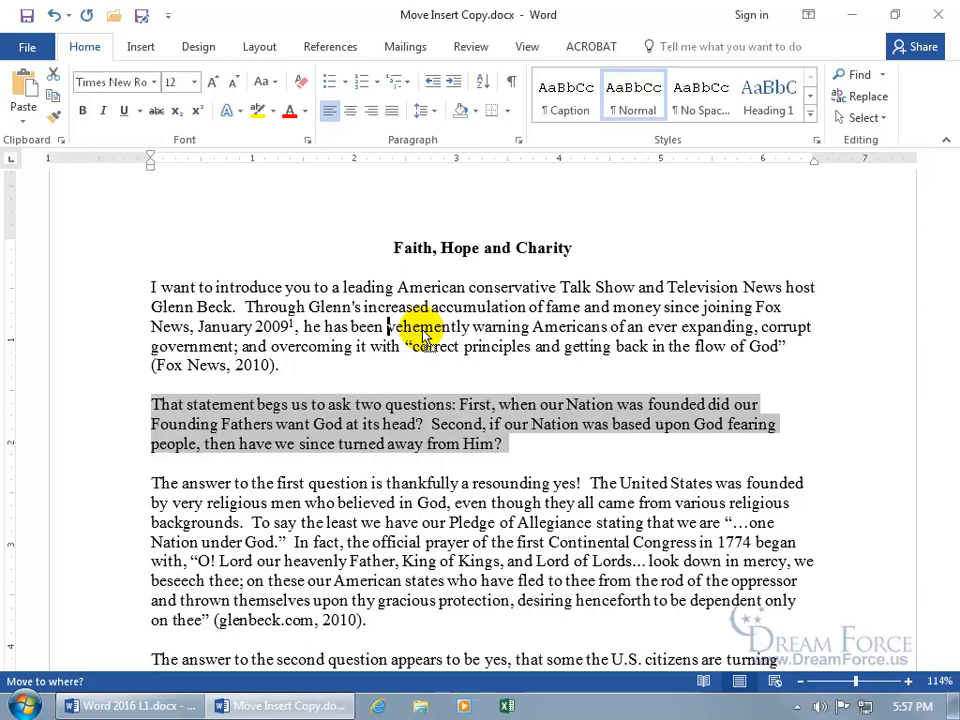
drag(424, 337, 408, 340)
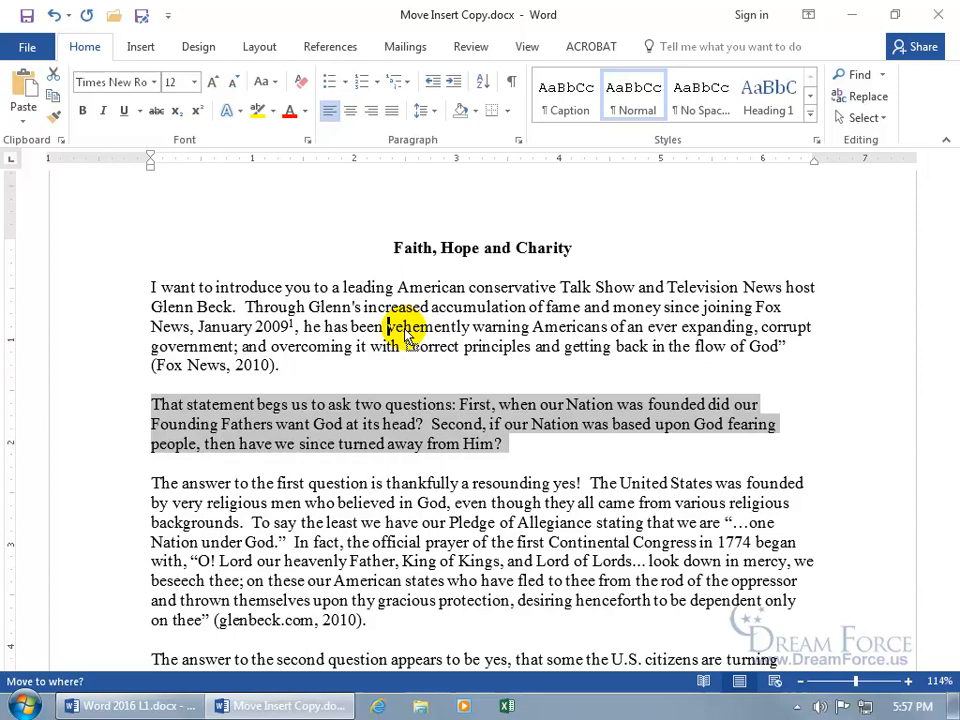
drag(408, 338, 445, 337)
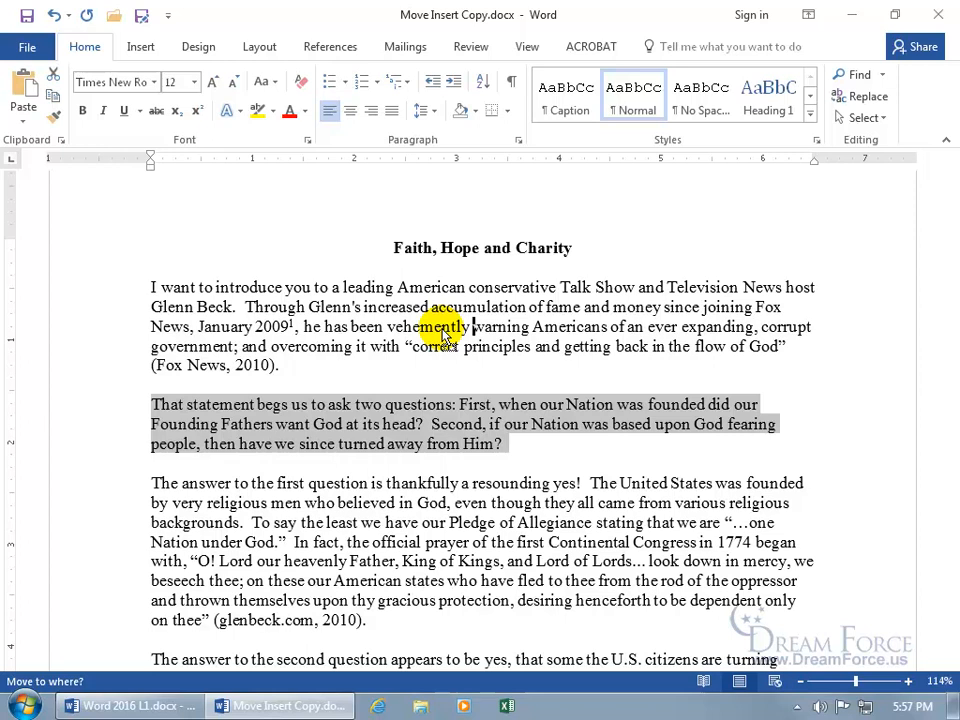
key(Return)
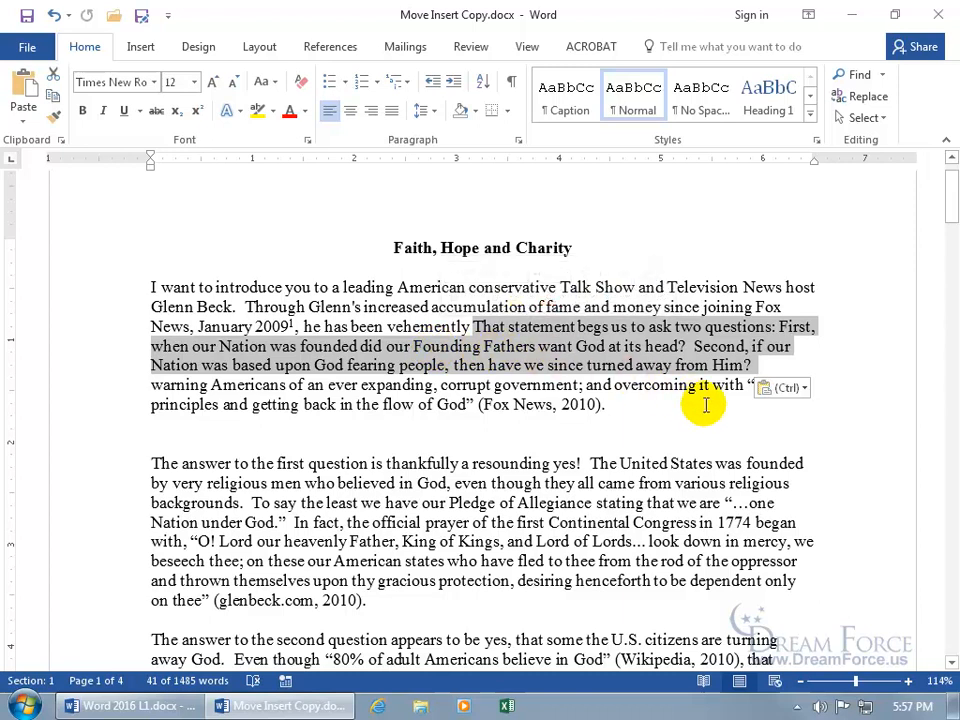
Step: View the paste options for the moved paragraph, and undo the move
click(805, 389)
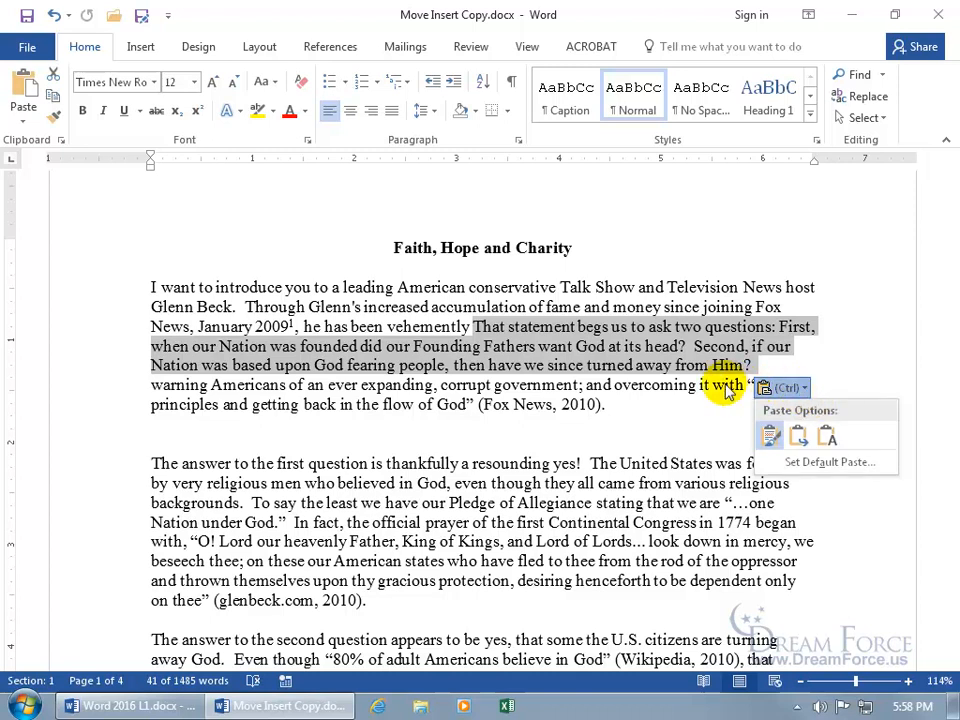
key(Escape)
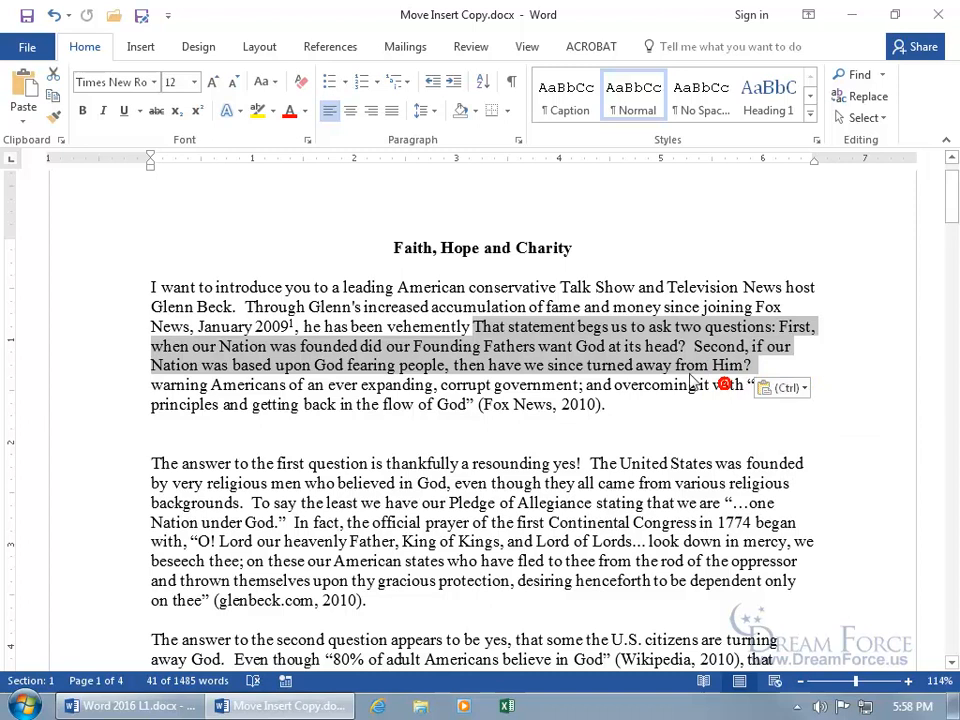
click(53, 15)
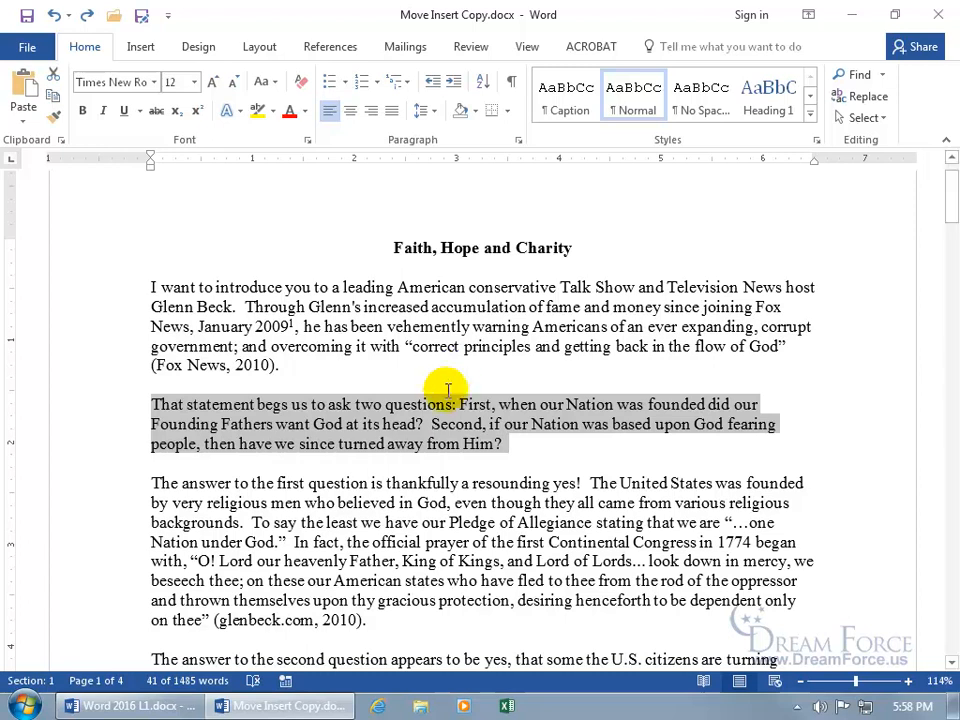
Step: Move the selected paragraph in front of the "This is Glenn" heading on page 3, and undo the move
drag(439, 420, 478, 672)
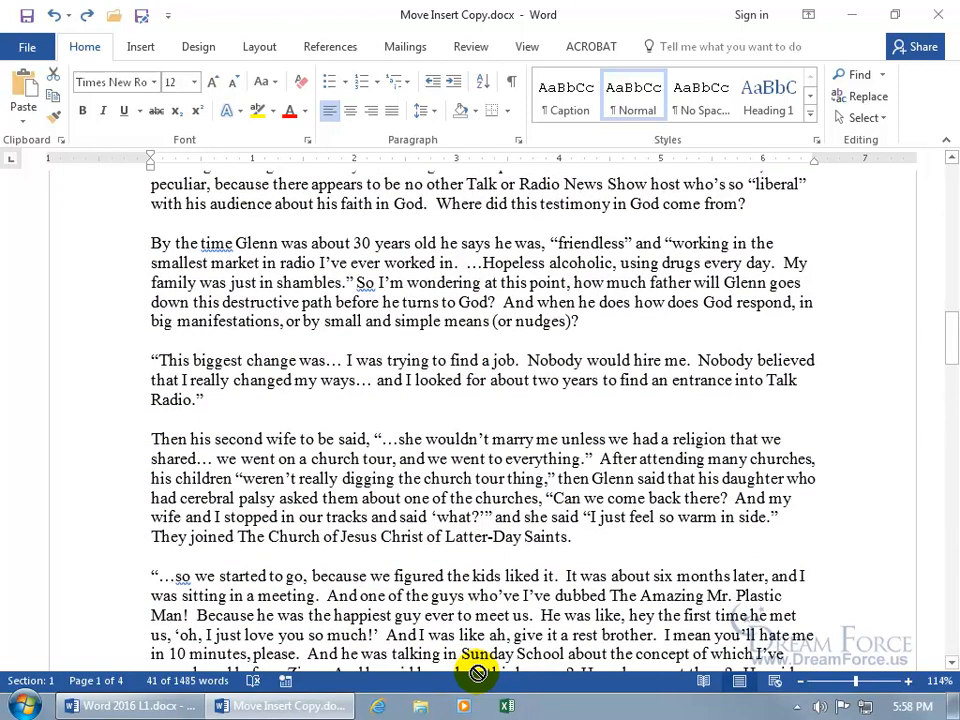
drag(478, 672, 381, 338)
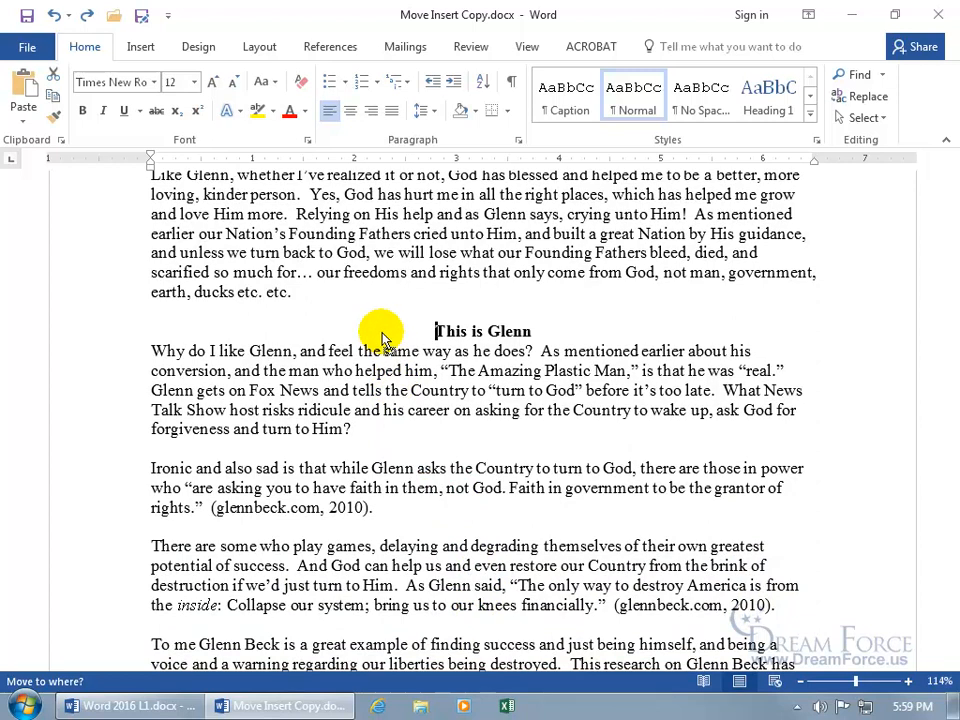
drag(381, 338, 381, 338)
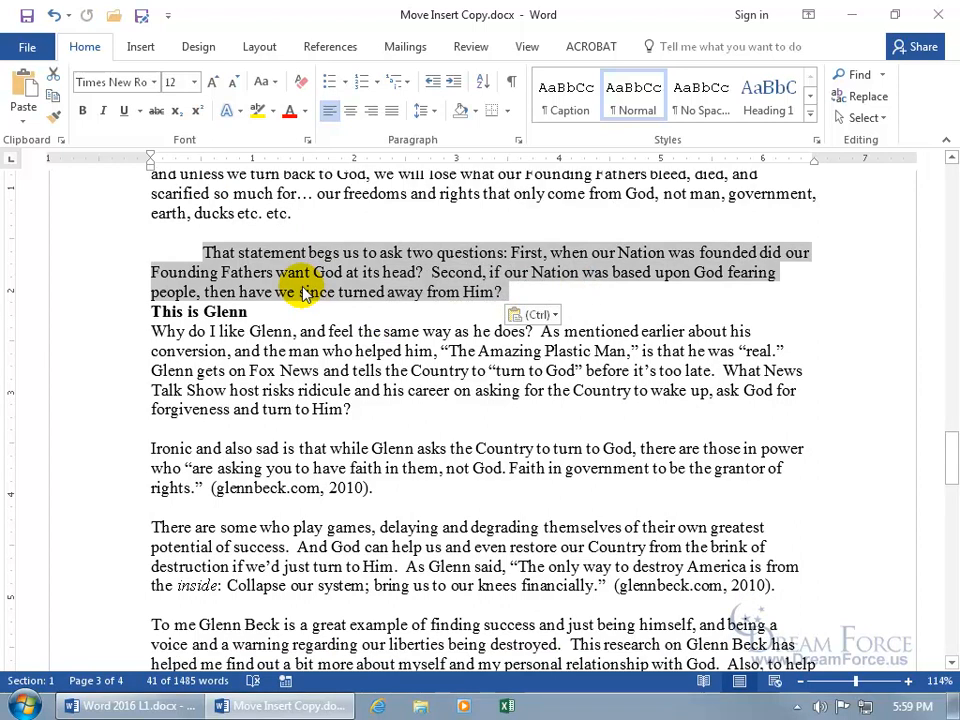
click(55, 15)
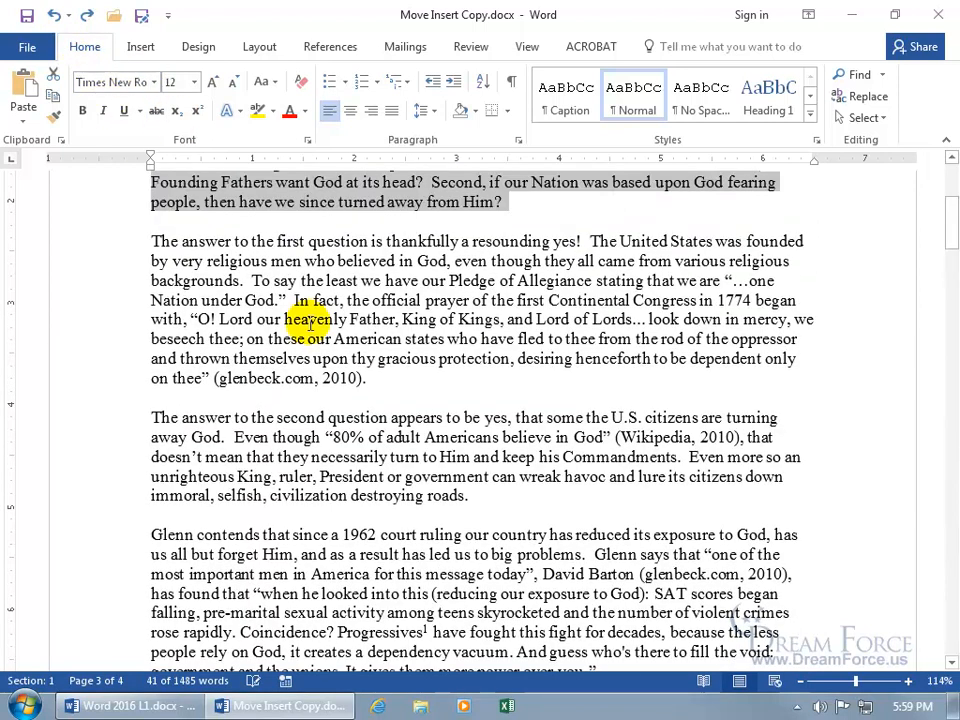
scroll(336, 342, up, 2)
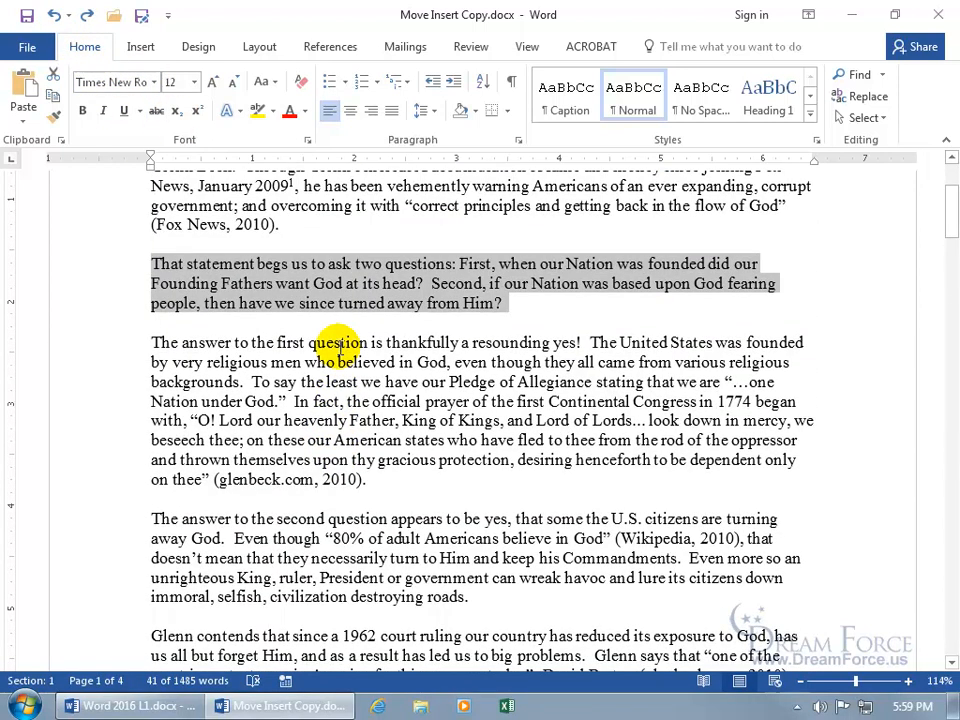
scroll(340, 350, up, 1)
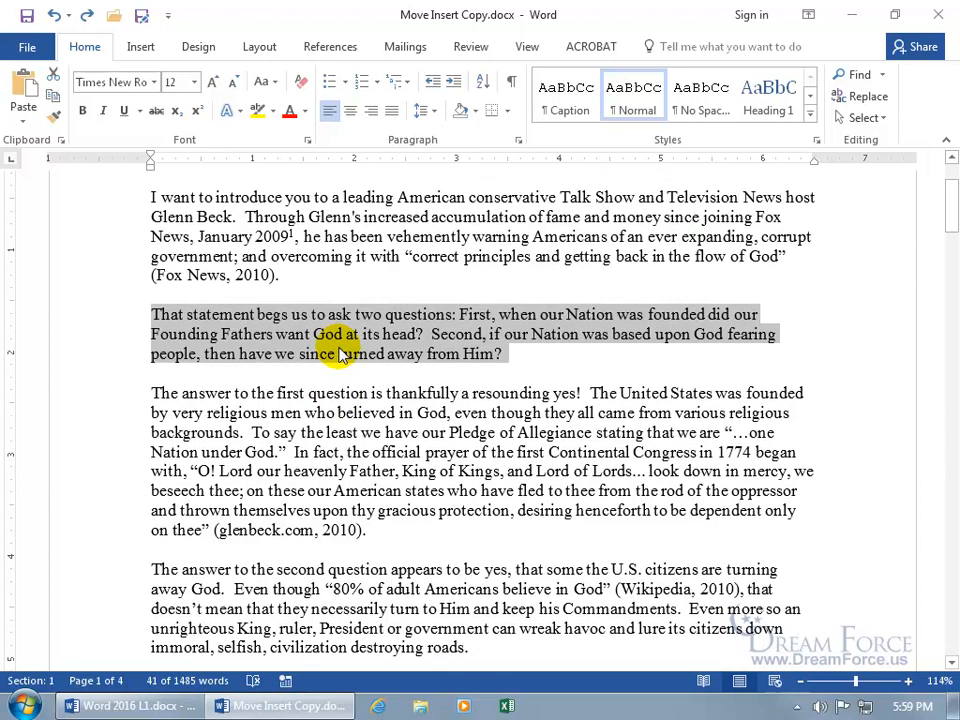
scroll(340, 355, up, 2)
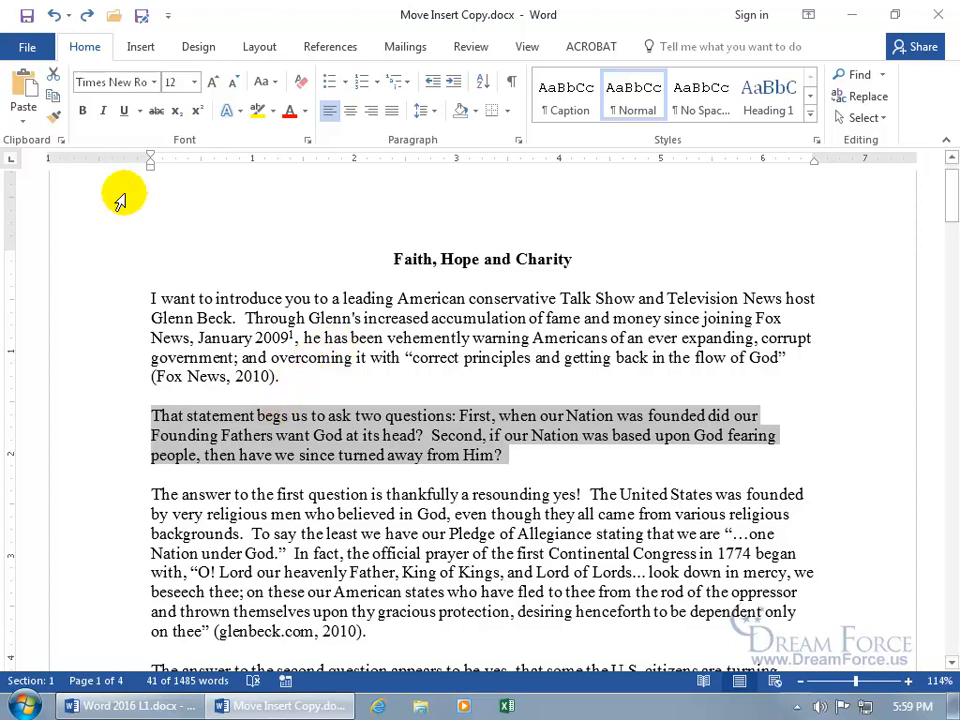
Step: Cut the selected "That statement begs us to ask" paragraph three times, undoing each cut
click(55, 82)
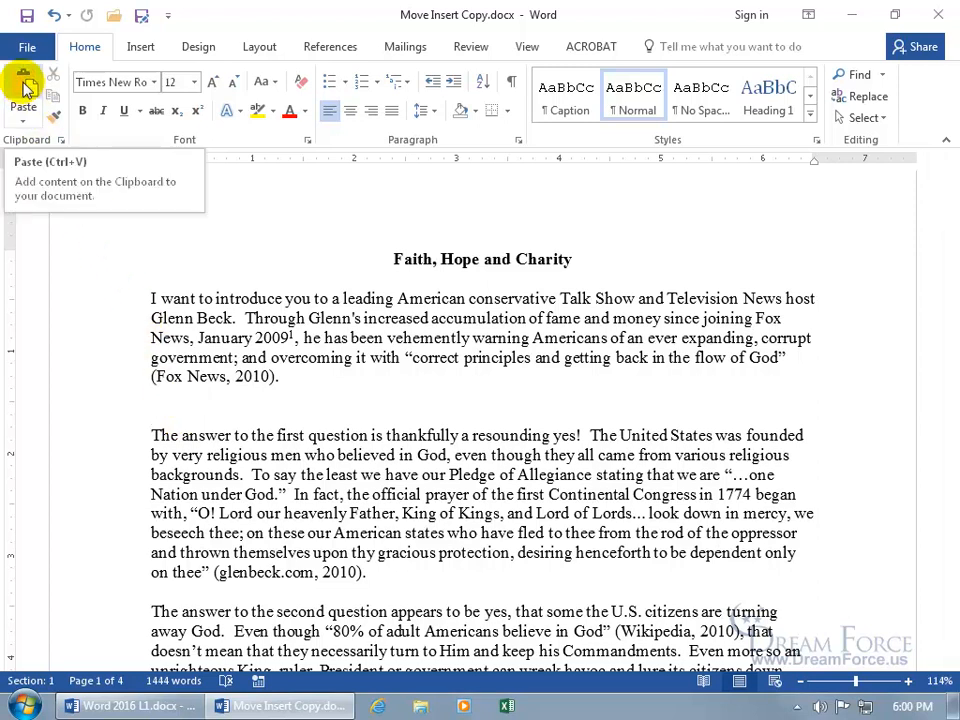
click(55, 16)
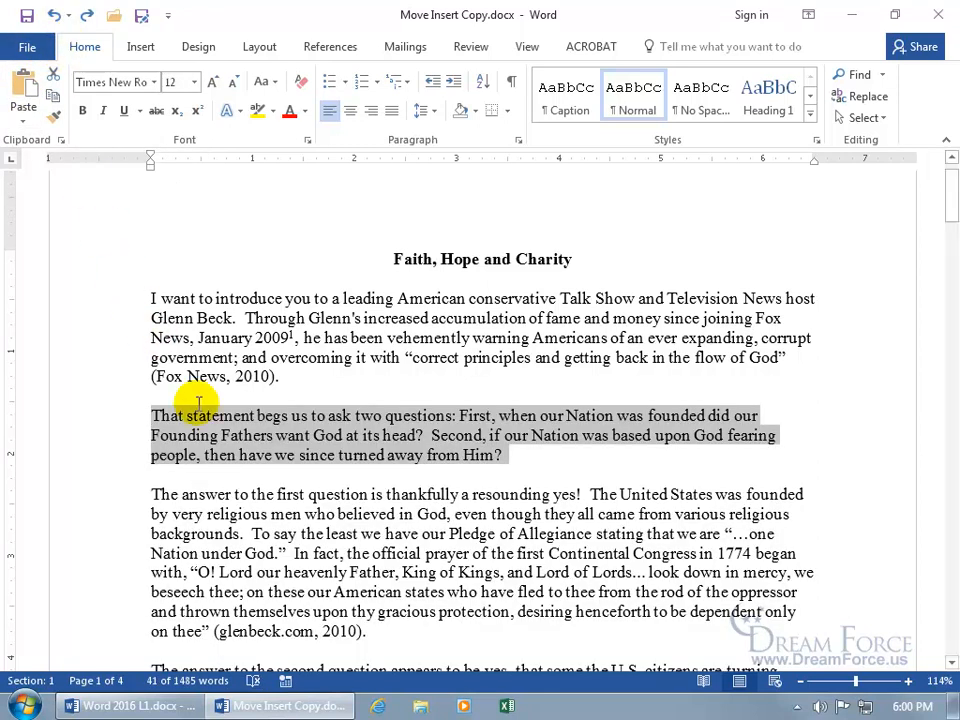
key(ctrl+x)
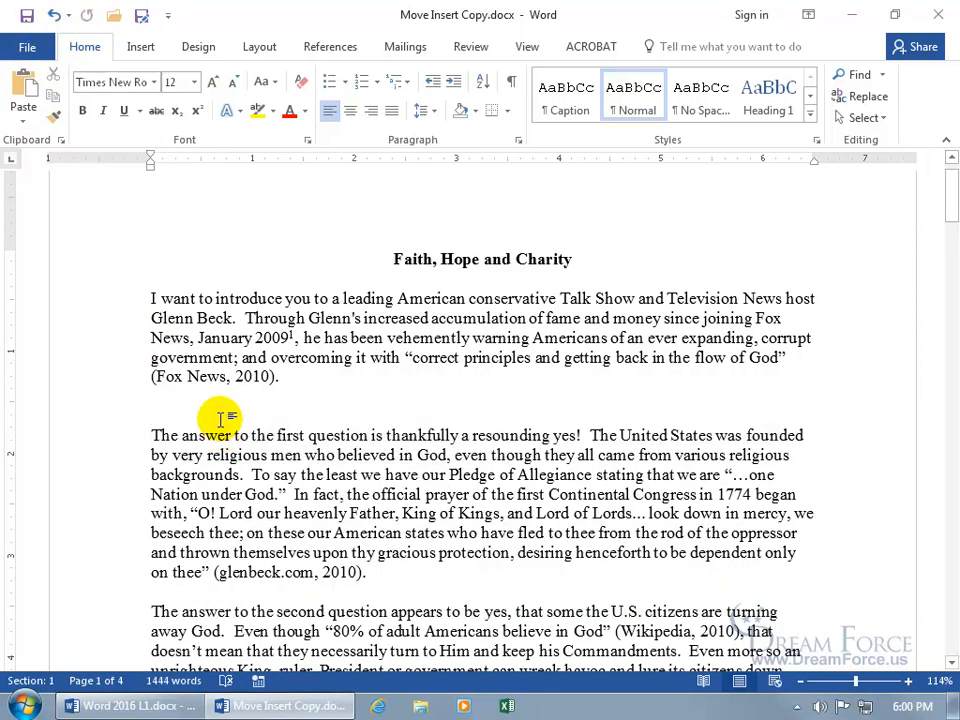
click(54, 16)
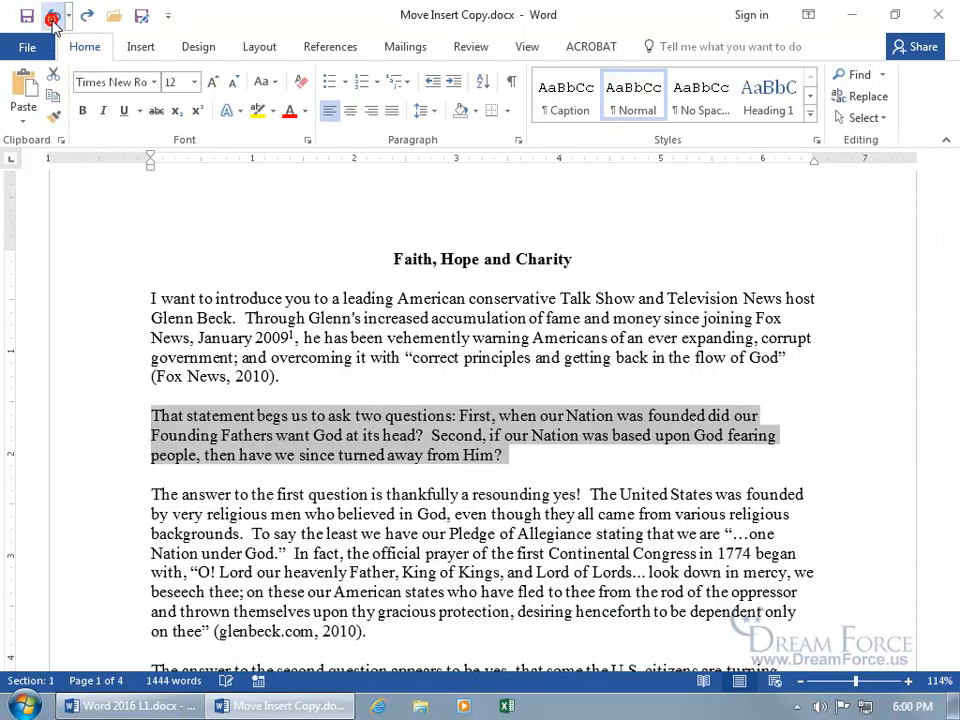
right_click(268, 441)
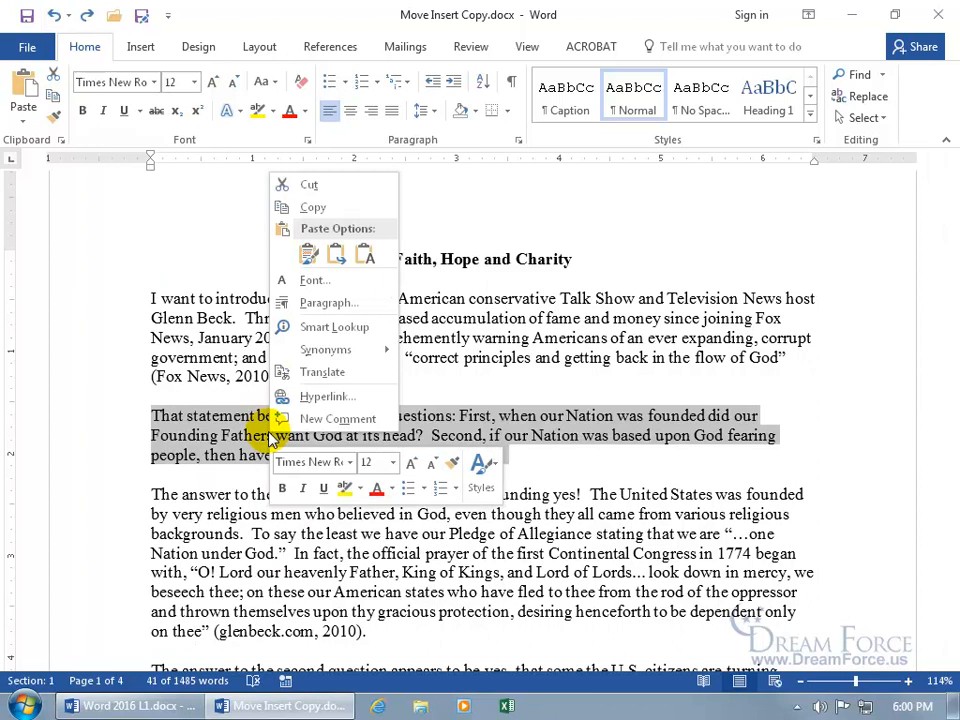
click(309, 185)
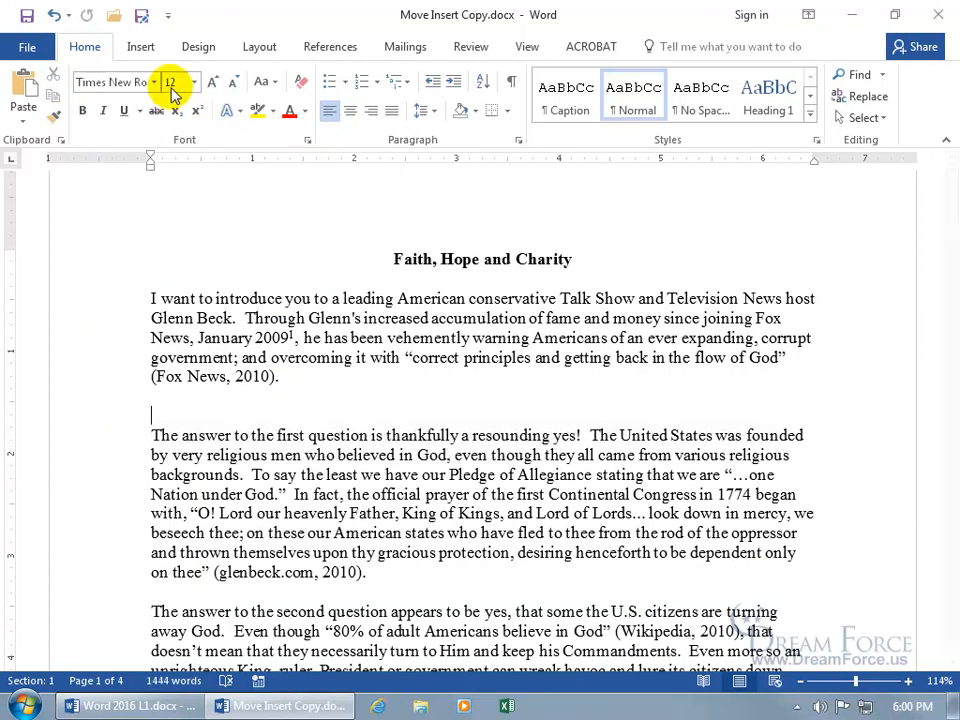
click(53, 15)
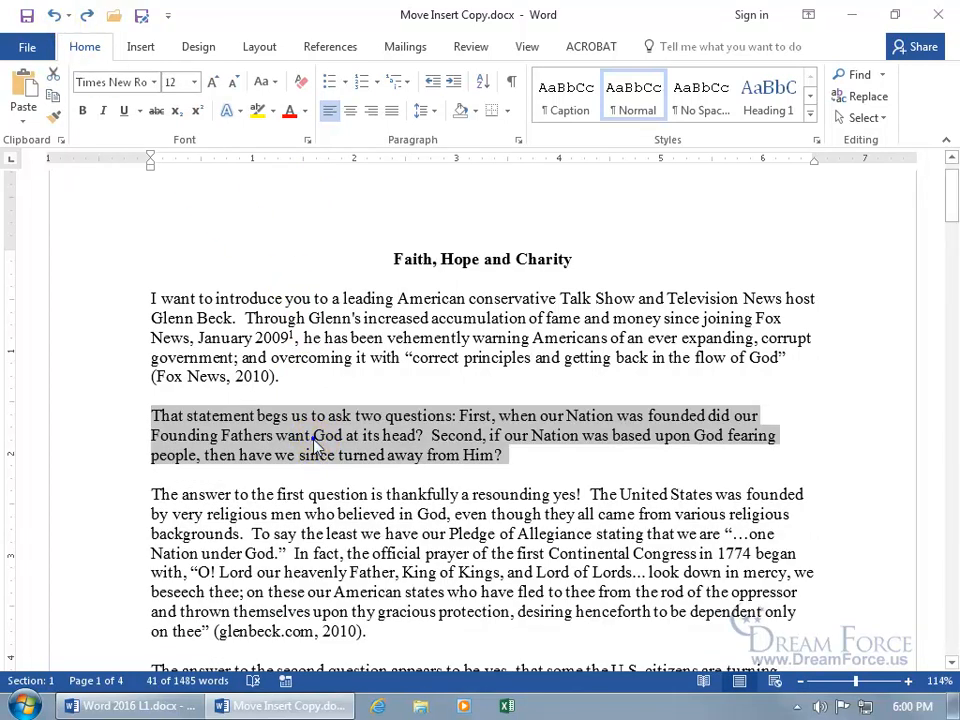
Step: Move the selected paragraph before "increased accumulation" in the first paragraph with the Move Here option, and undo the move
drag(313, 445, 397, 342)
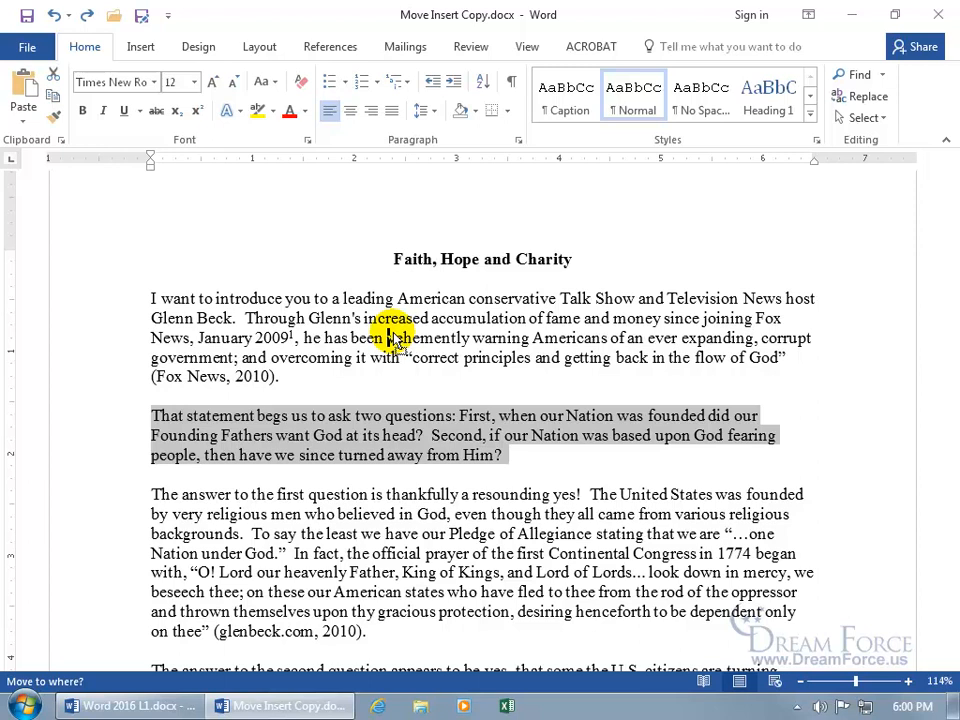
right_click(396, 329)
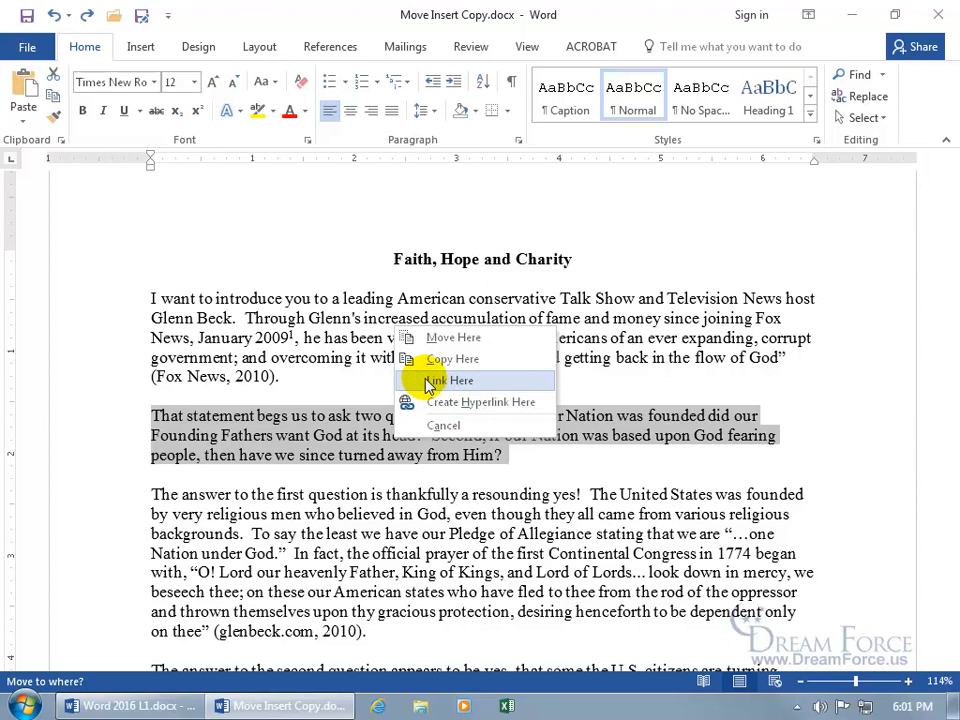
click(440, 337)
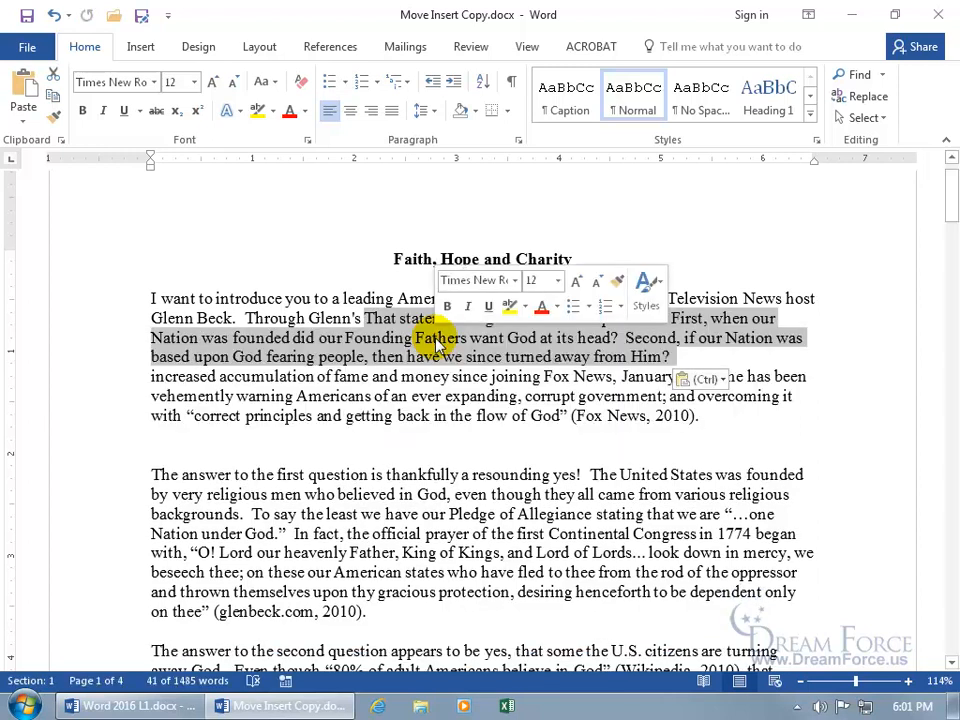
click(53, 15)
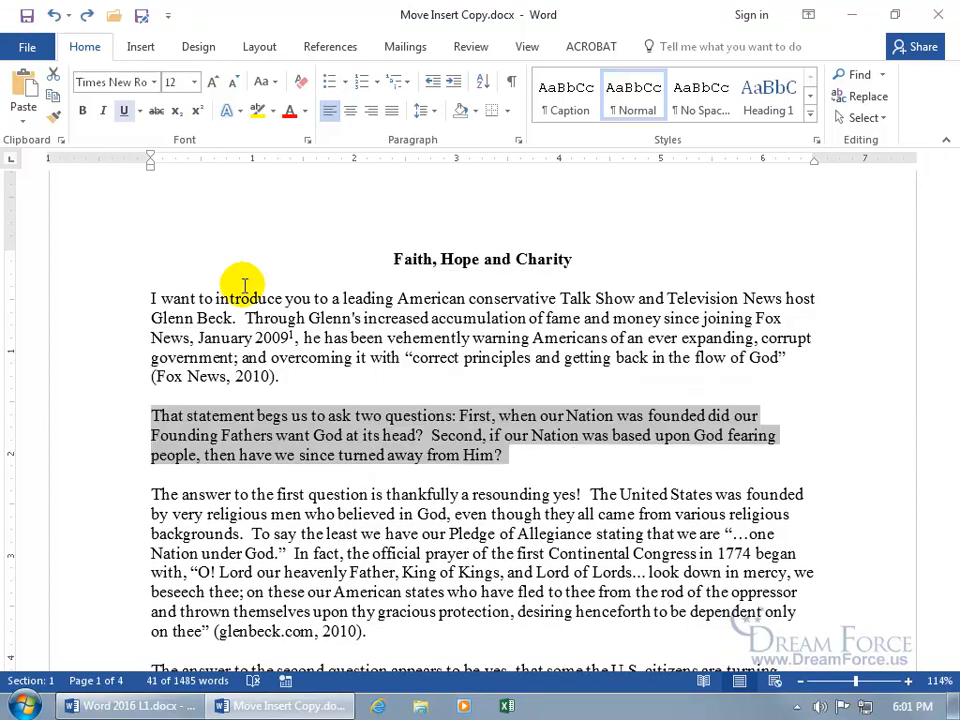
right_click(295, 427)
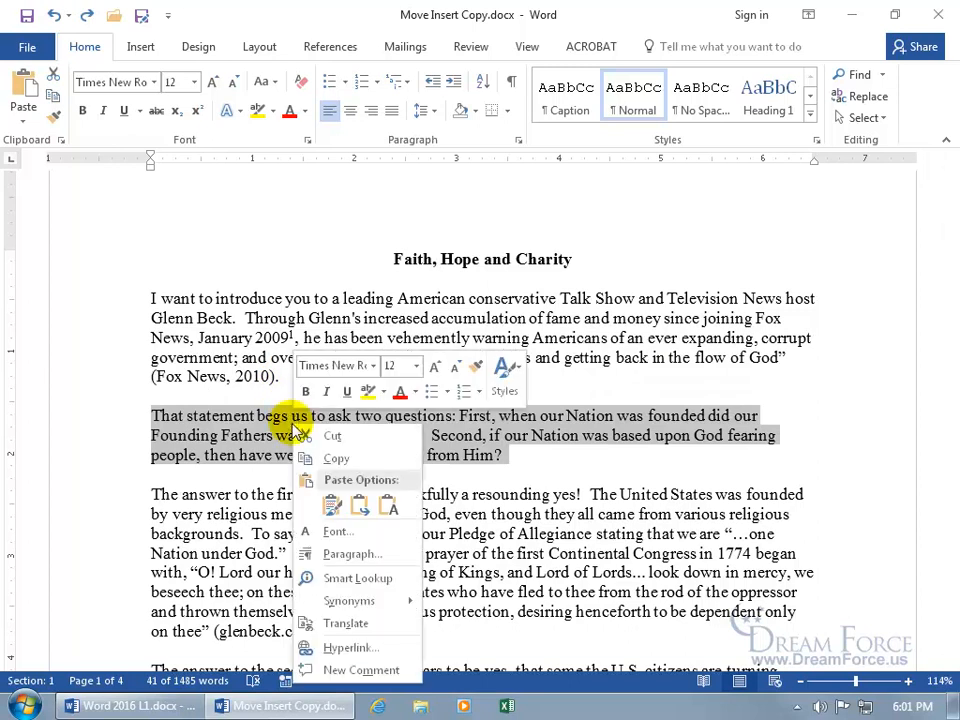
click(240, 432)
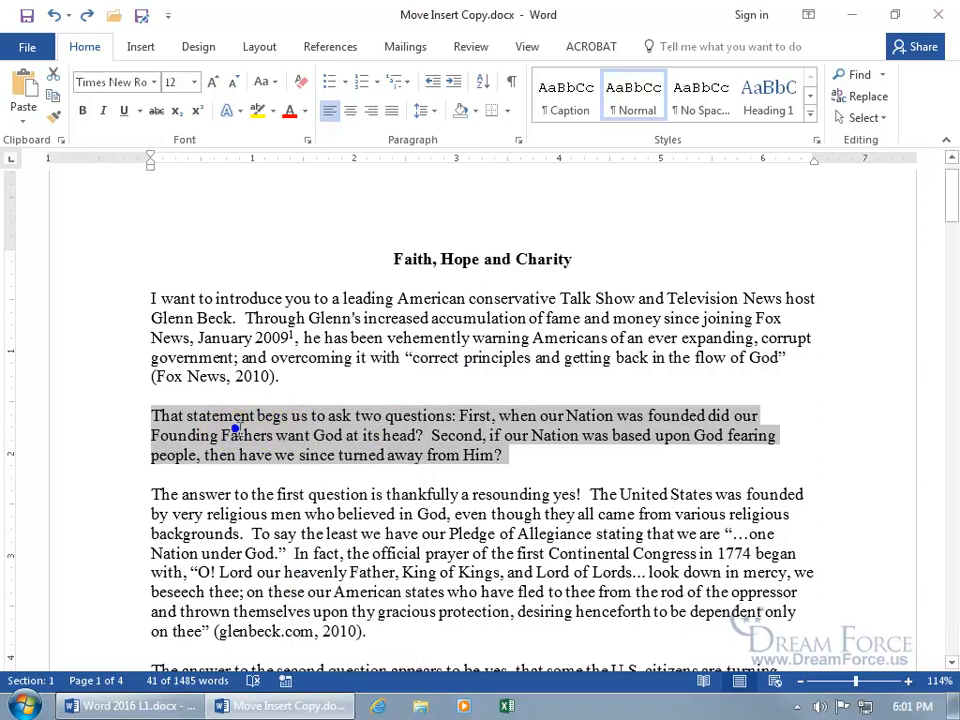
Step: Cut the "That statement begs us to ask two questions" paragraph from page 1
drag(151, 415, 491, 456)
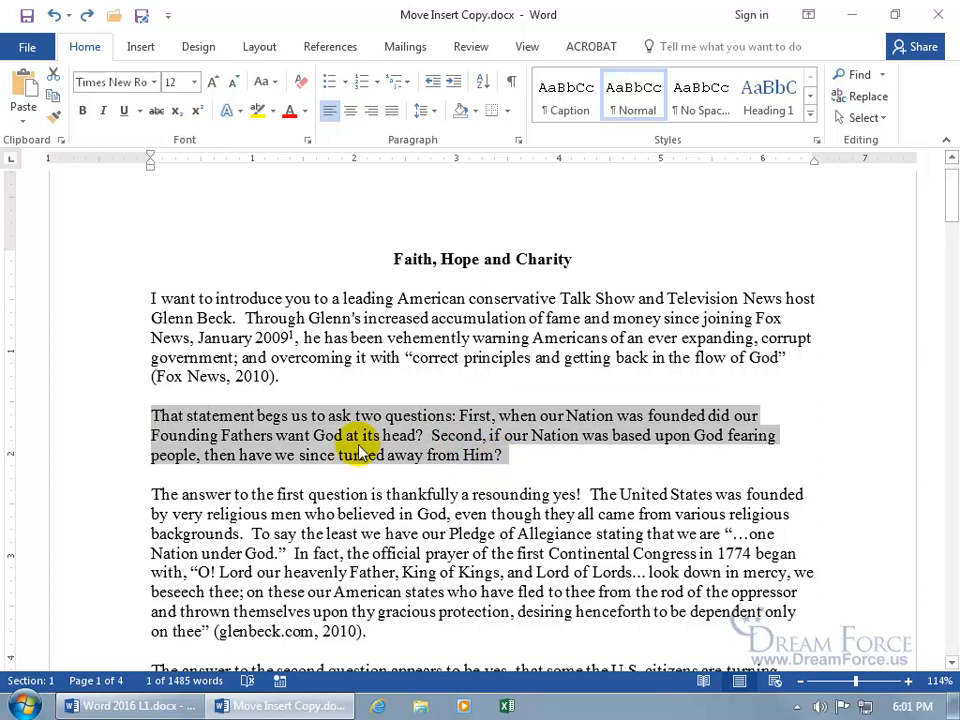
drag(352, 443, 400, 447)
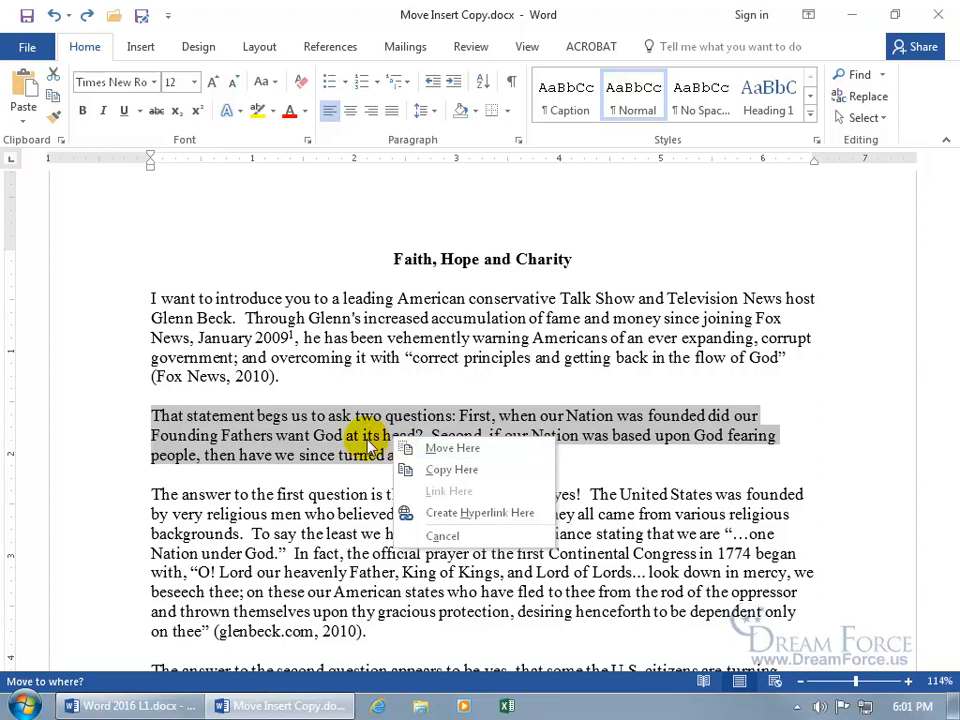
key(Escape)
right_click(357, 445)
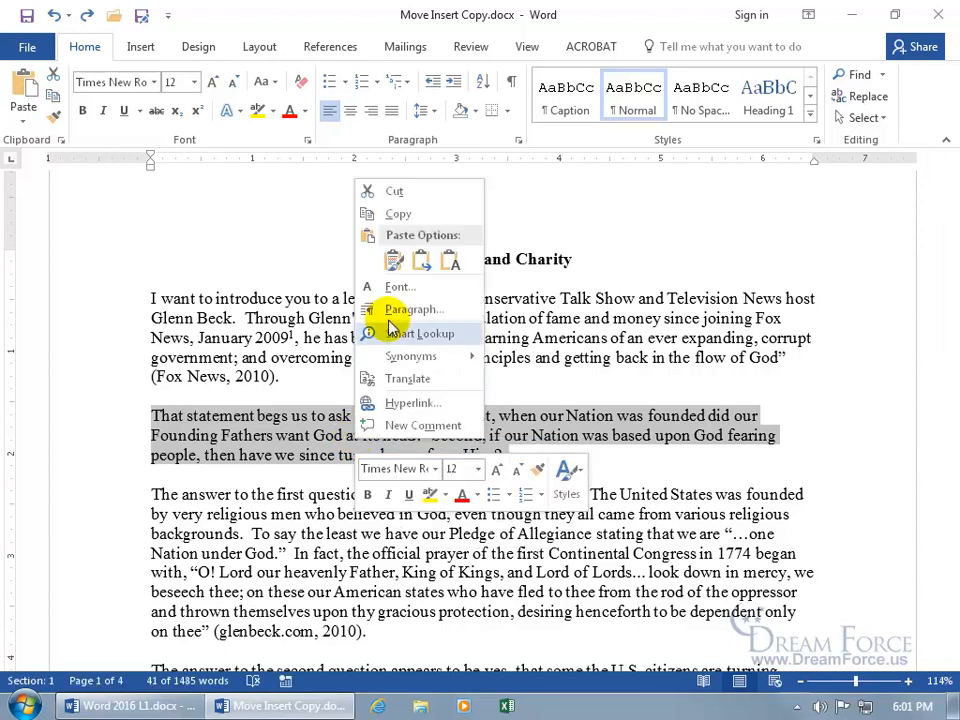
click(396, 192)
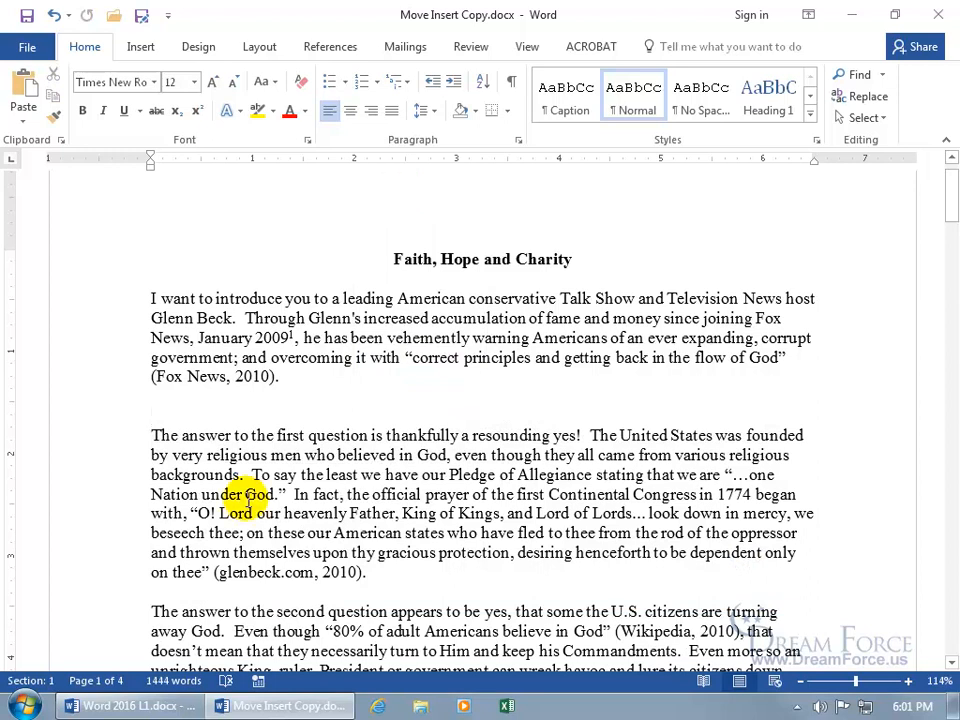
Step: Paste the cut paragraph on the blank line below the "Glenn contends" paragraph, and undo the paste
scroll(245, 495, down, 6)
click(186, 530)
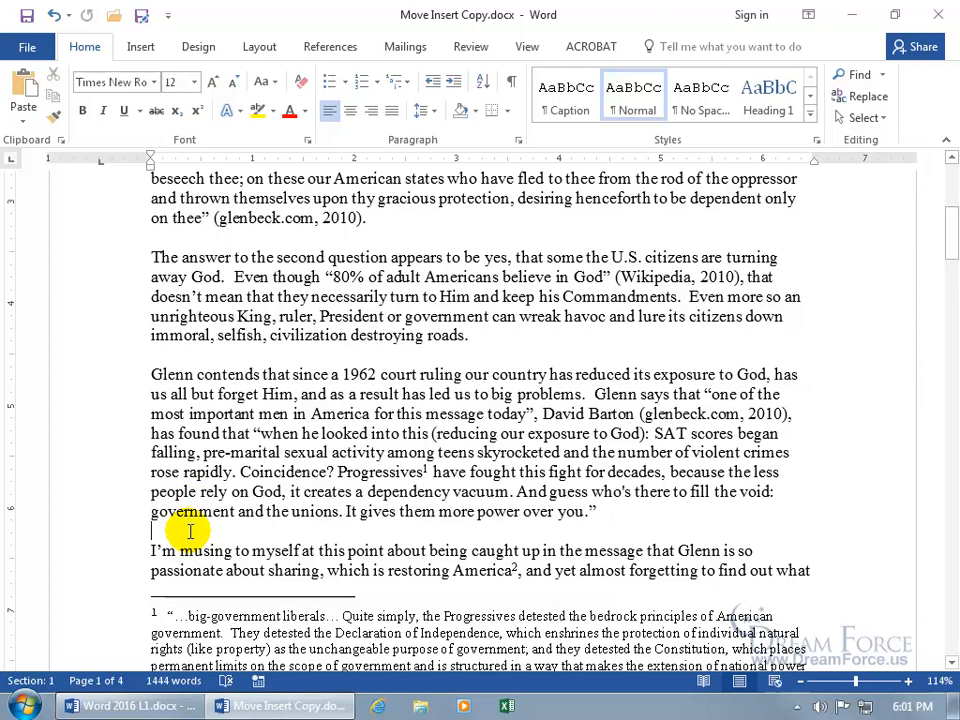
click(27, 87)
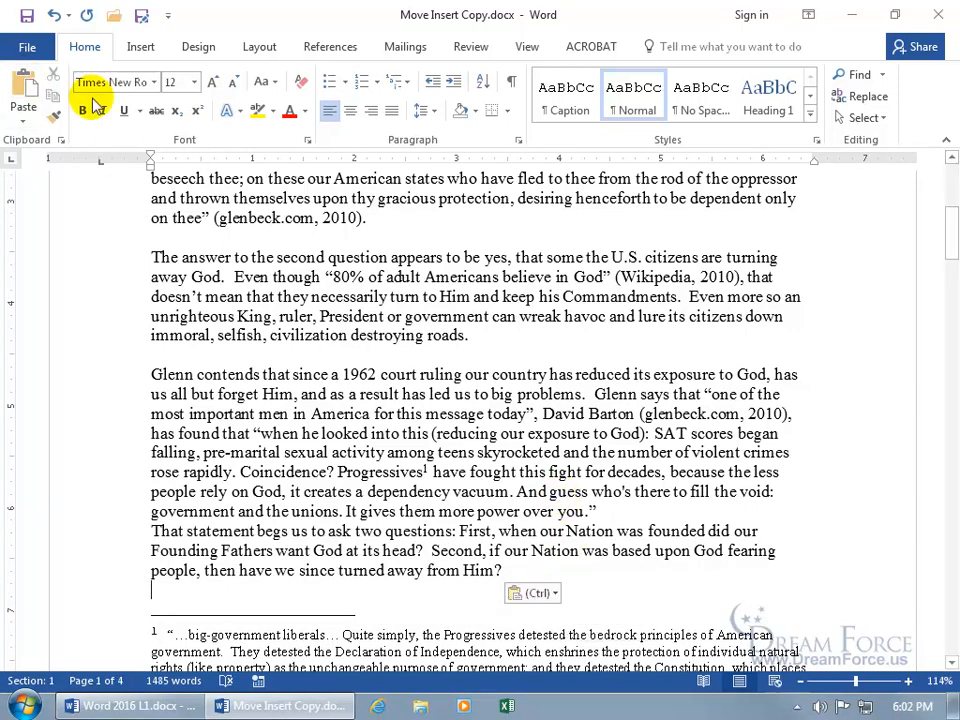
click(54, 16)
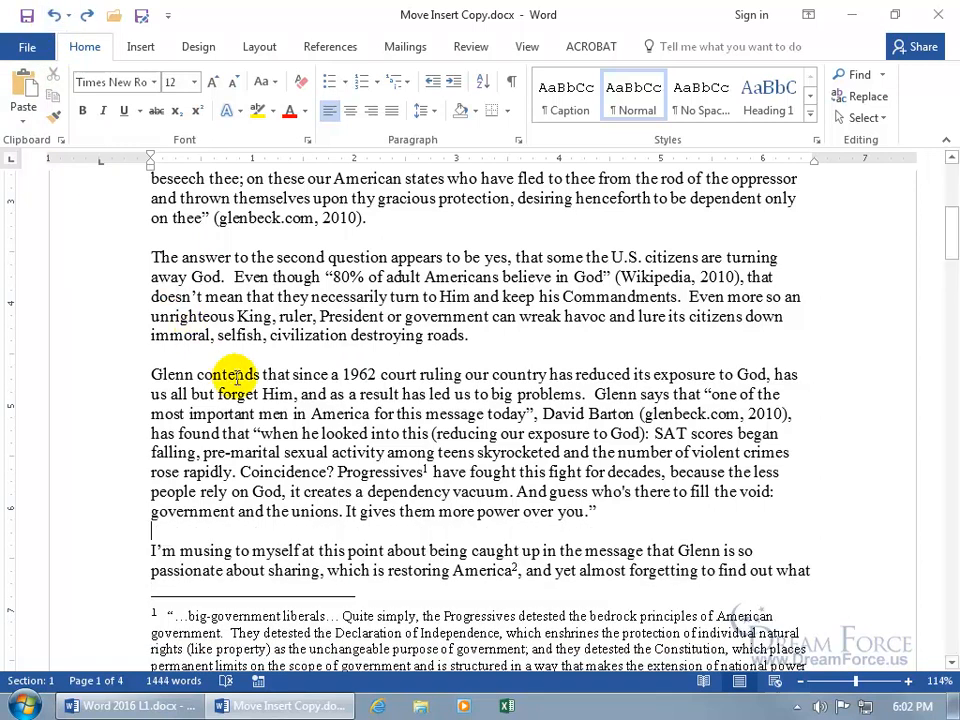
Step: Paste the paragraph again to view its paste options, and undo both the paste and the cut
key(ctrl+v)
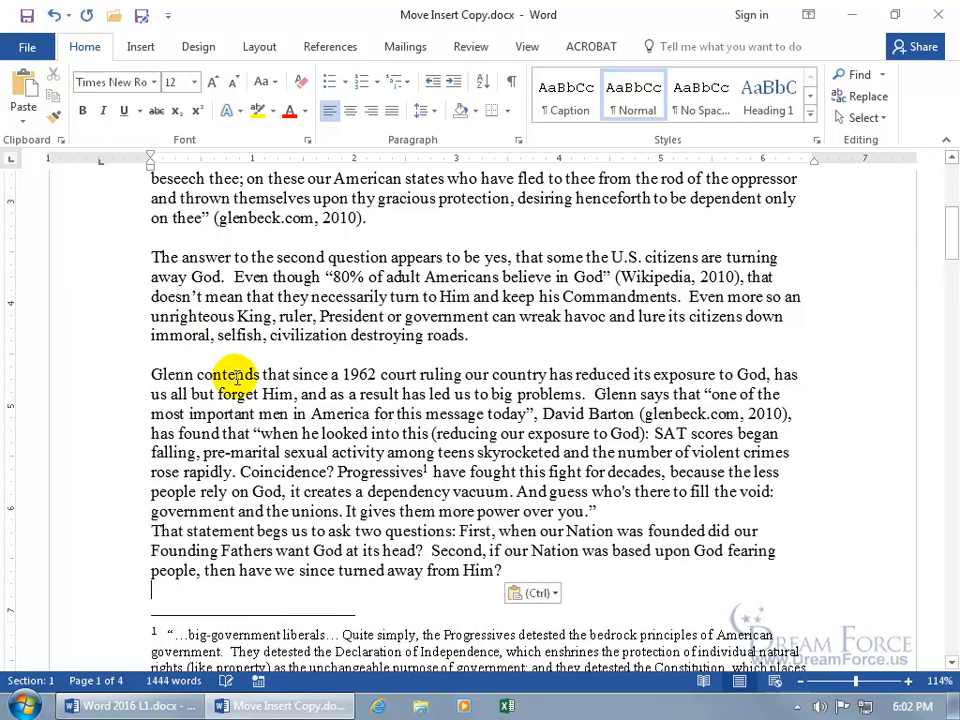
click(549, 597)
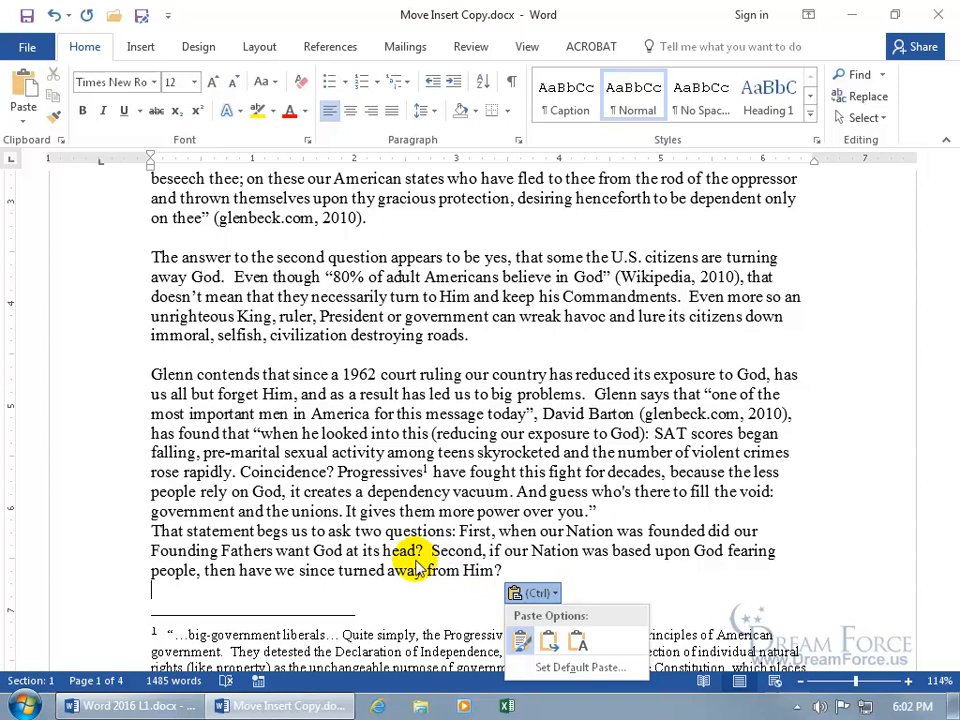
click(54, 16)
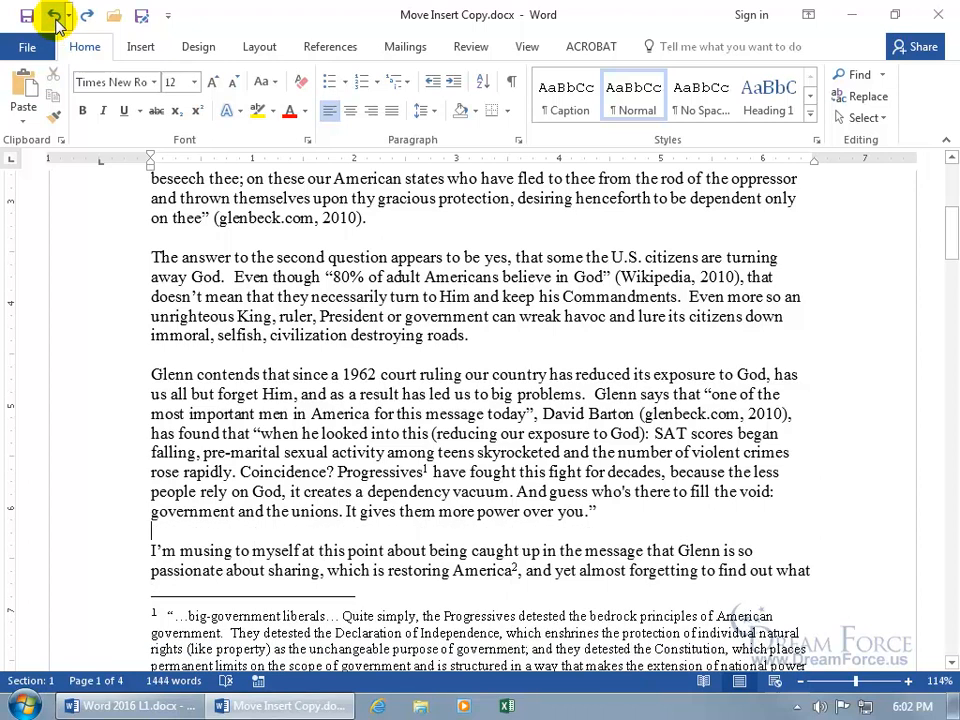
click(54, 16)
scroll(315, 385, up, 3)
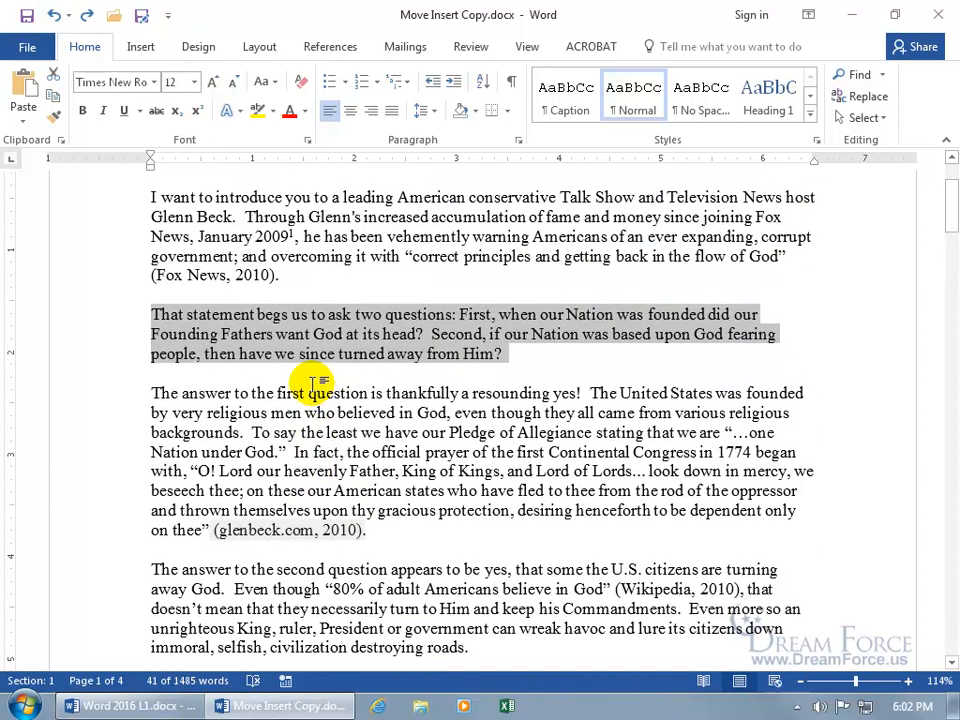
Step: Color the word "ask" red in the "That statement begs us to ask" paragraph
double_click(338, 316)
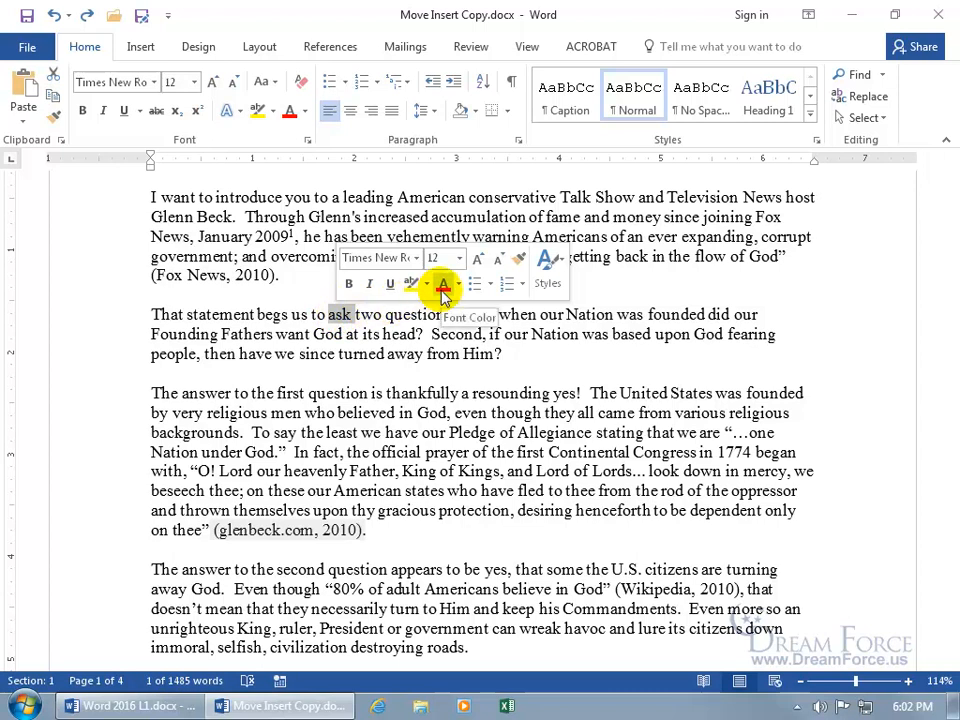
click(443, 285)
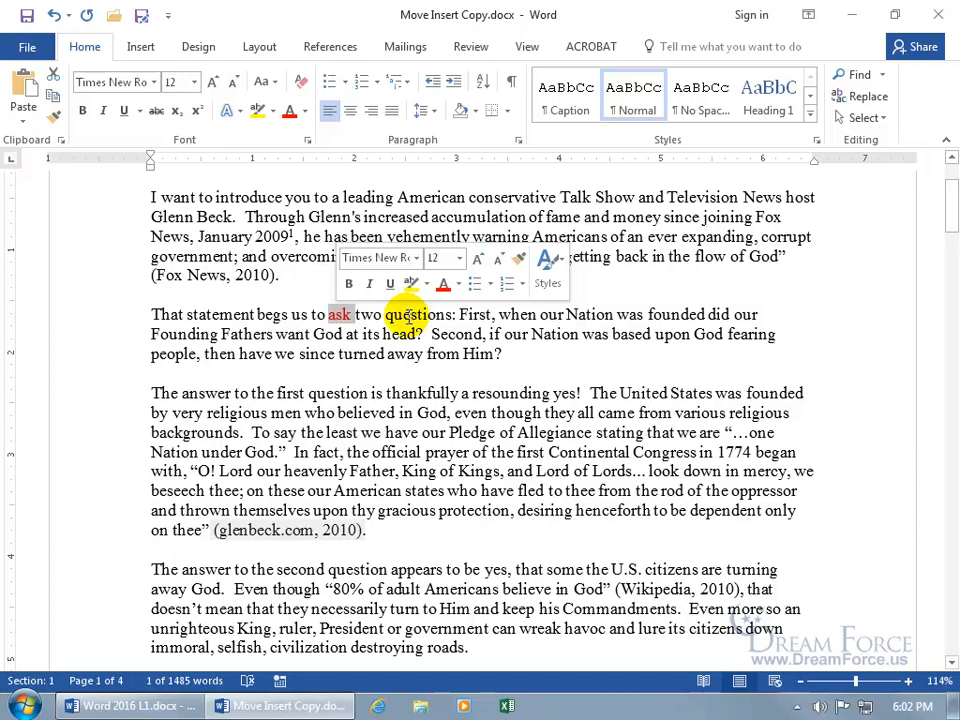
click(311, 334)
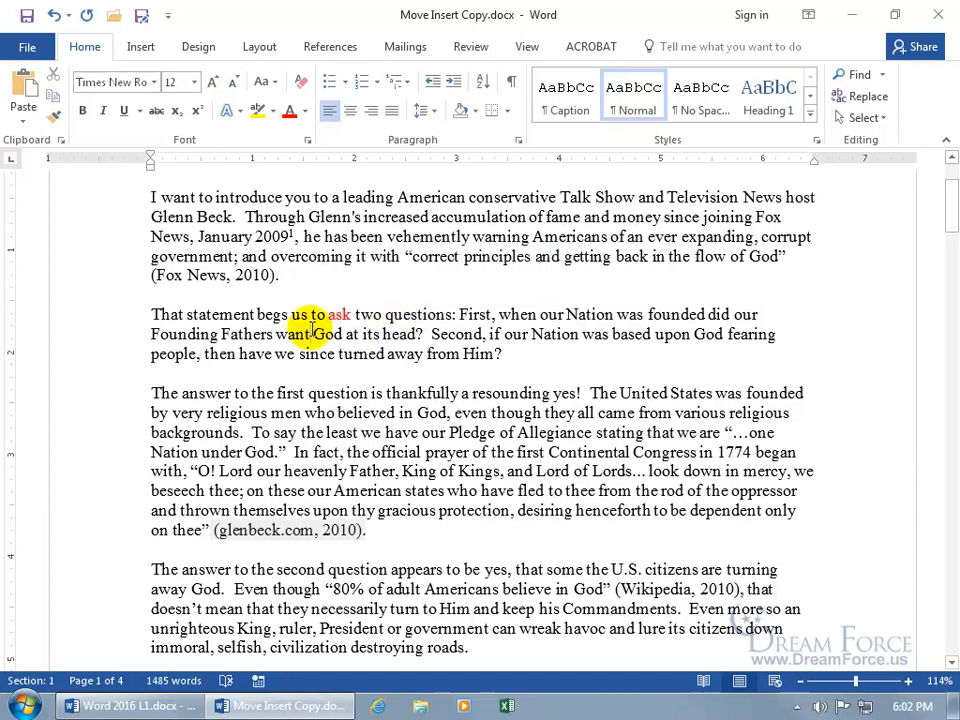
Step: Move the paragraph with the red word below "The answer to the first question" paragraph, and undo the move
drag(152, 314, 517, 358)
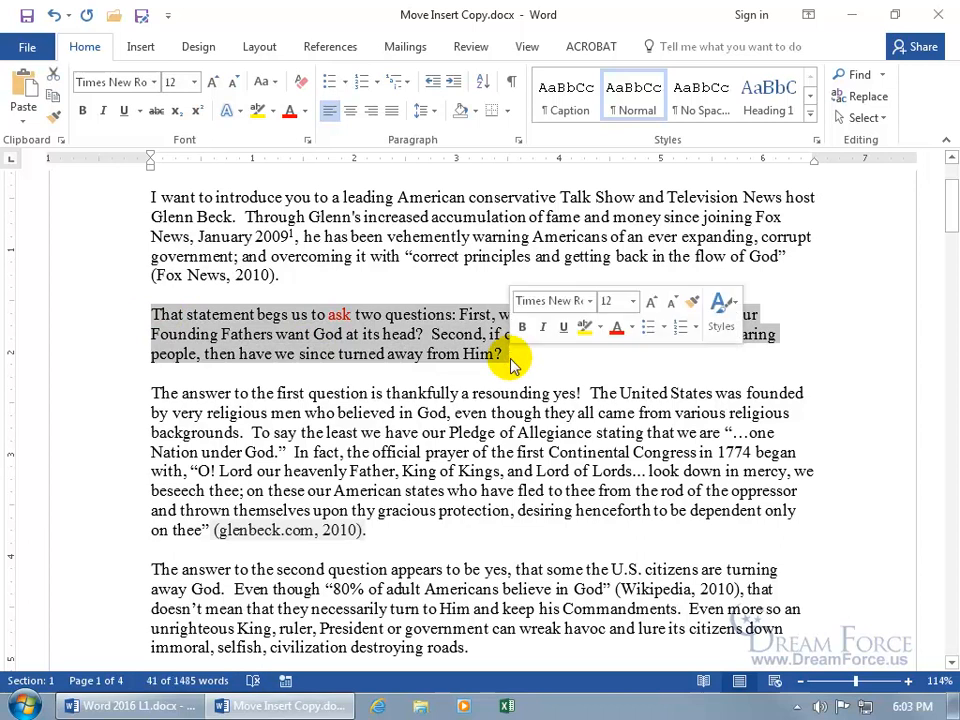
drag(435, 332, 391, 556)
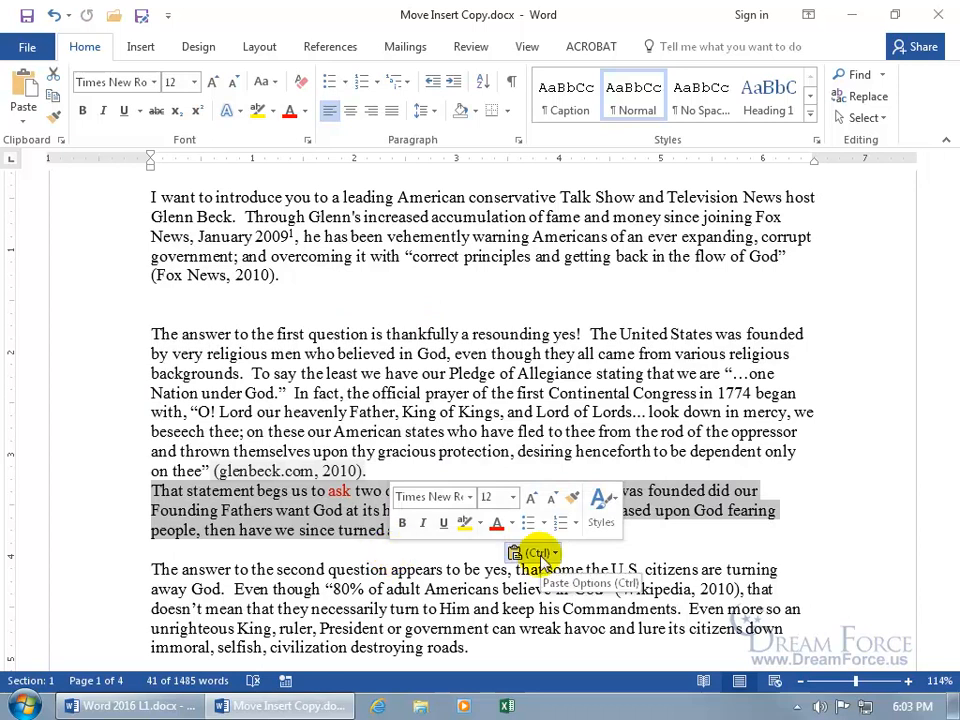
click(53, 15)
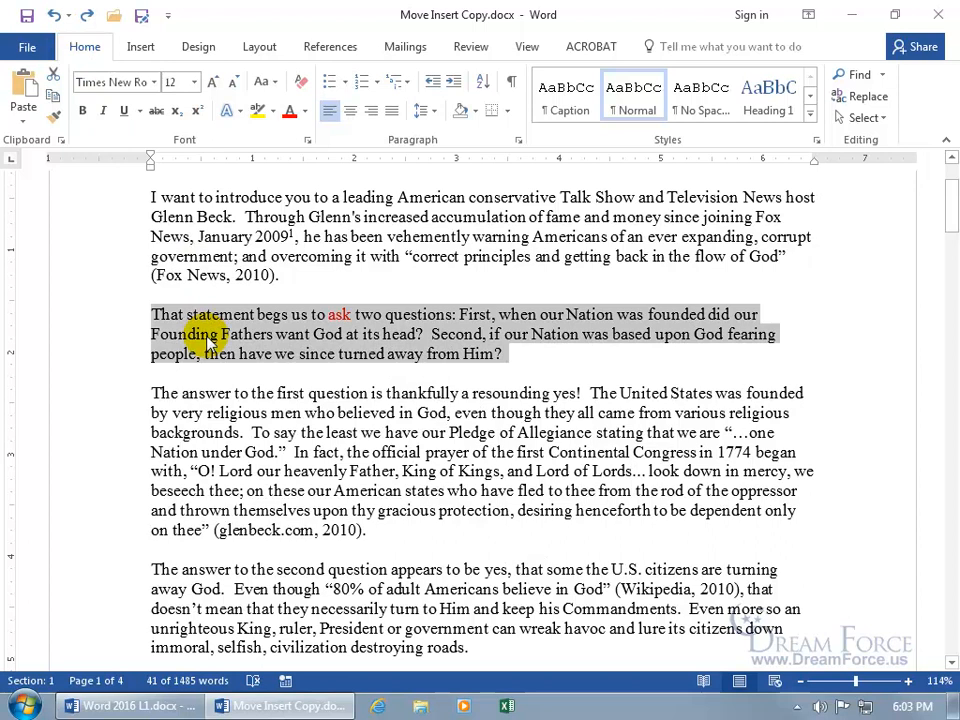
Step: Cut the selected paragraph and paste it on the blank line above the "Glenn contends" paragraph
key(ctrl+x)
scroll(231, 373, down, 5)
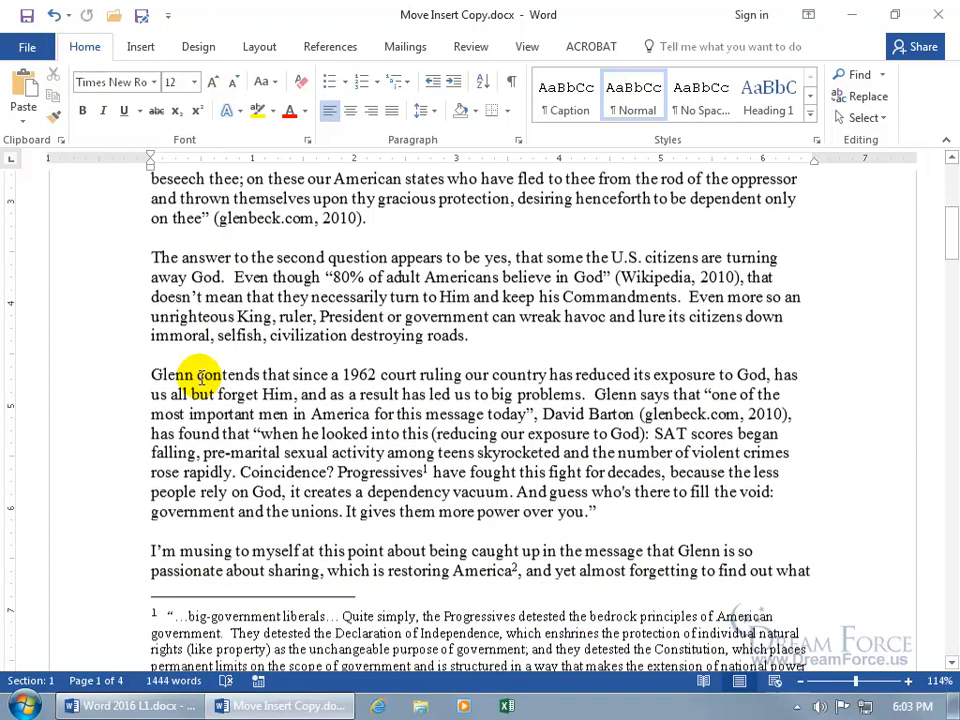
click(188, 352)
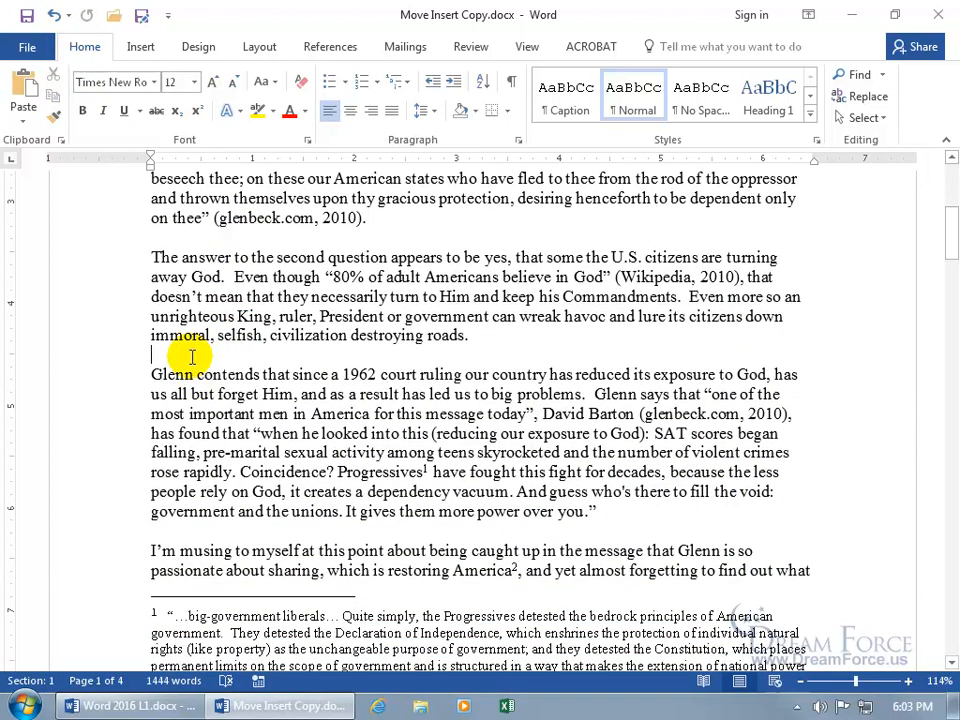
click(29, 88)
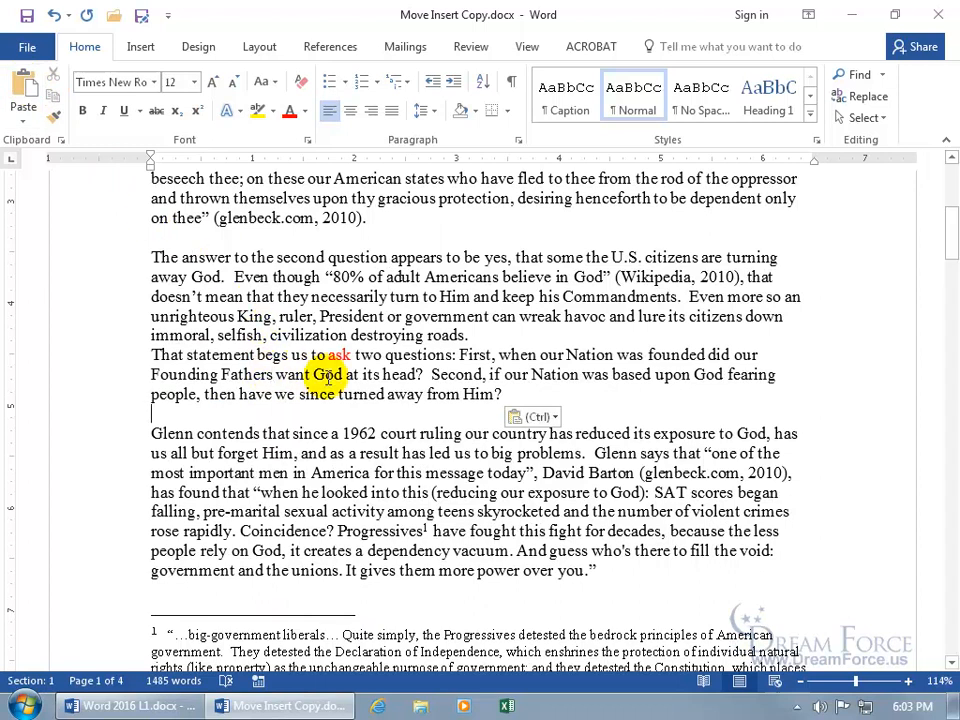
Step: Apply the Merge Formatting paste option to the pasted paragraph, followed by Keep Text Only
click(536, 417)
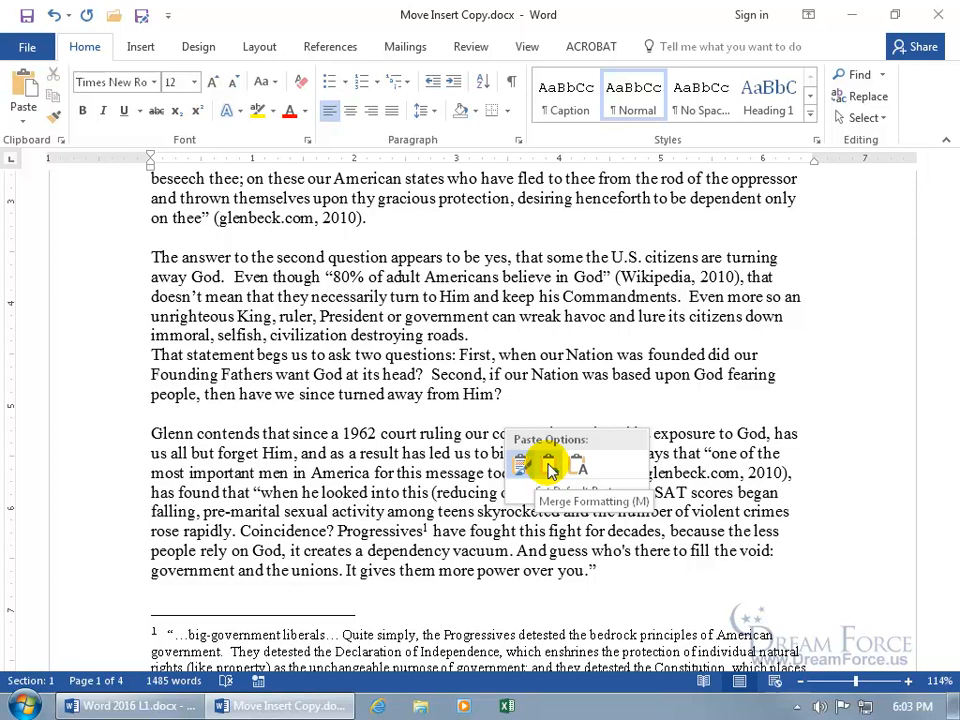
click(549, 468)
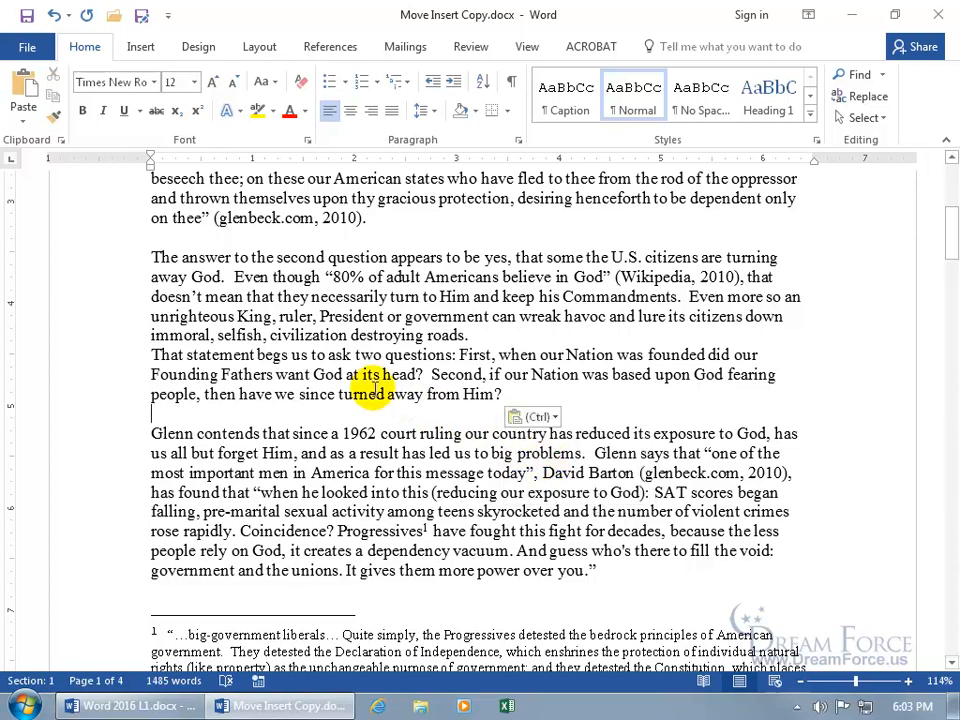
click(549, 419)
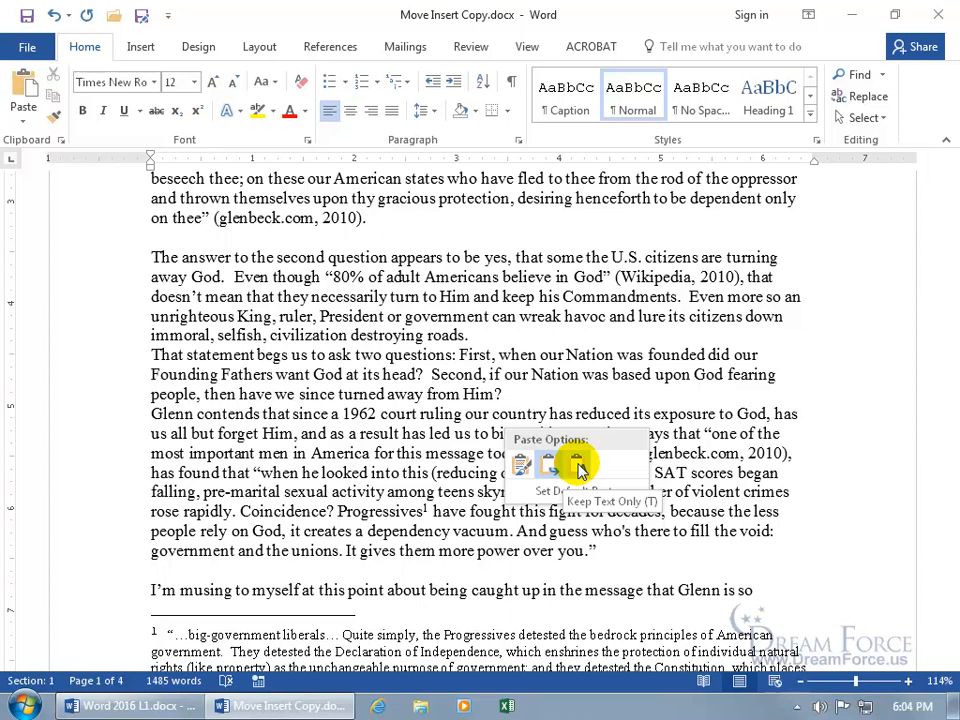
click(578, 468)
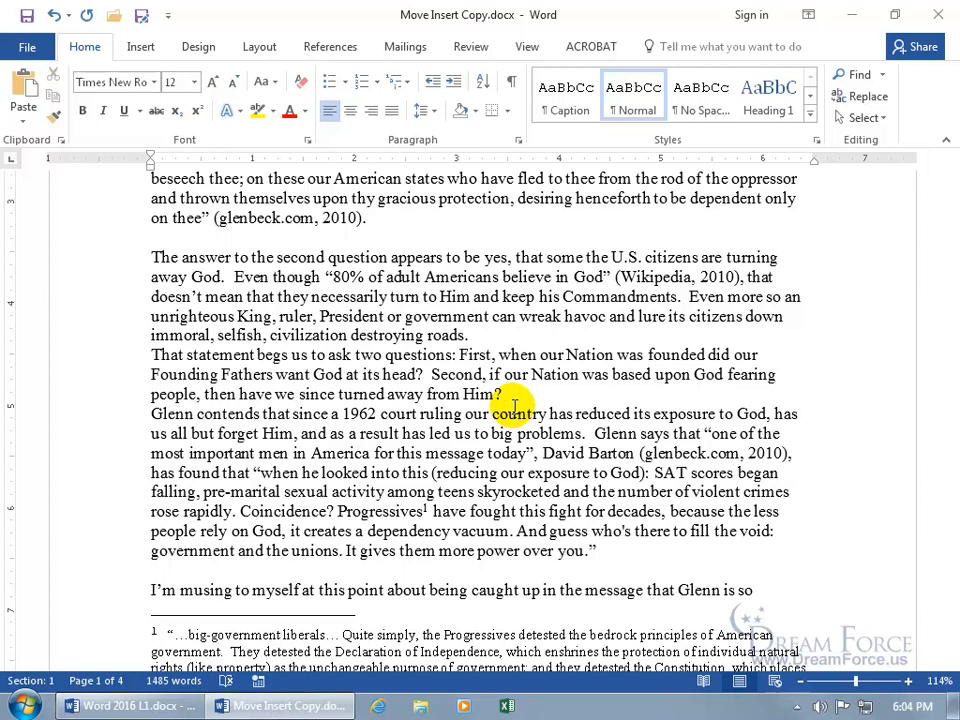
Step: Undo the paste and the cut of the paragraph
click(50, 17)
click(50, 17)
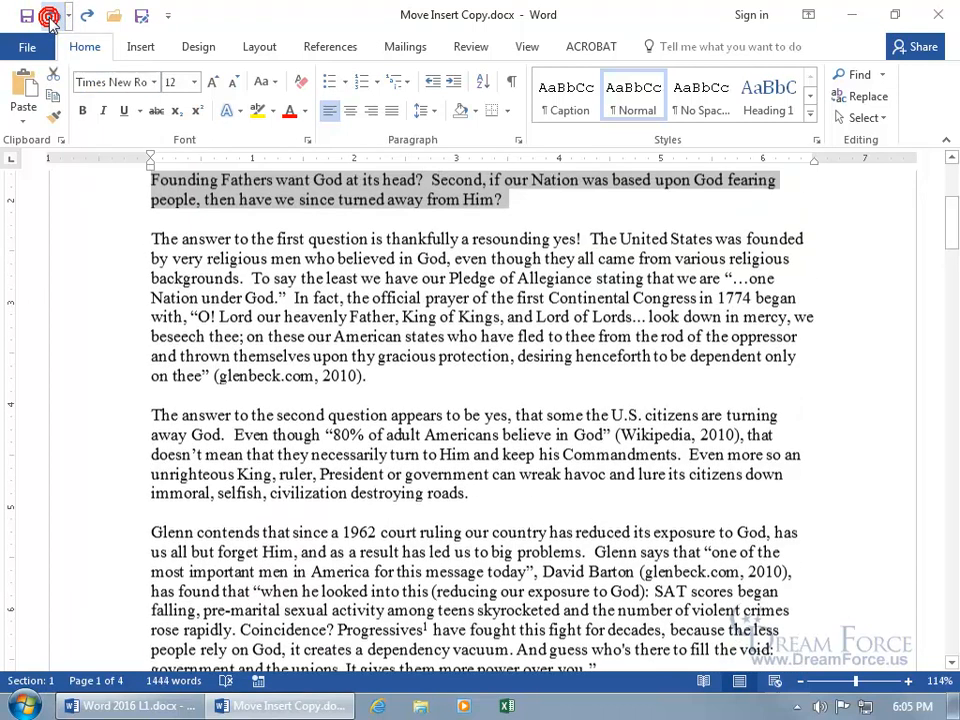
scroll(268, 290, up, 2)
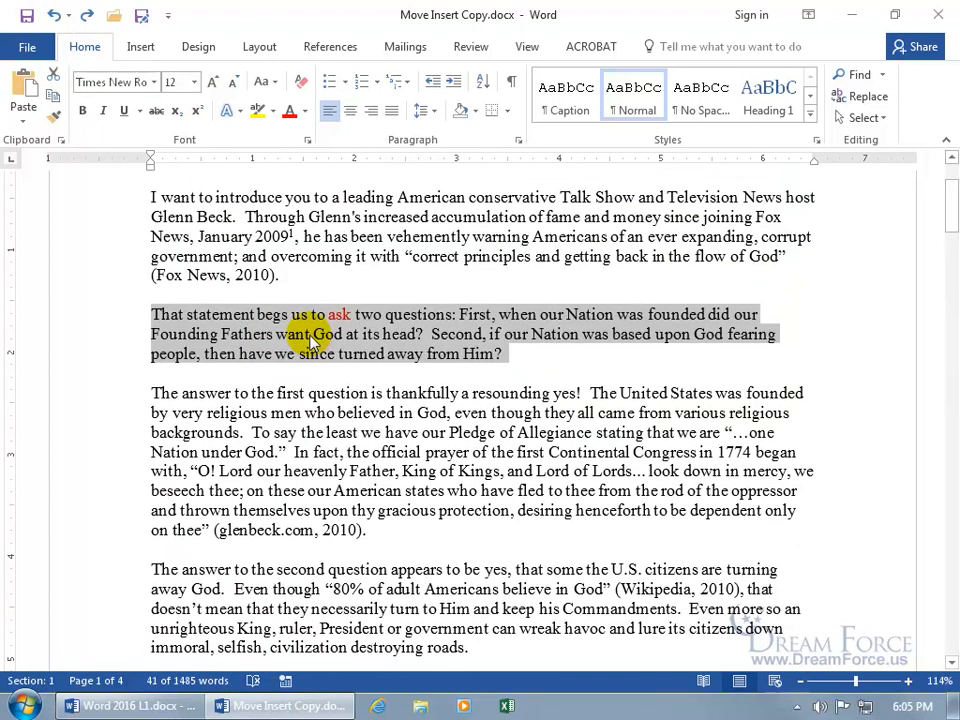
Step: Cut the paragraph, view the paste options for the blank line below the "Glenn contends" paragraph, and undo the cut
click(55, 76)
scroll(328, 420, down, 5)
click(212, 479)
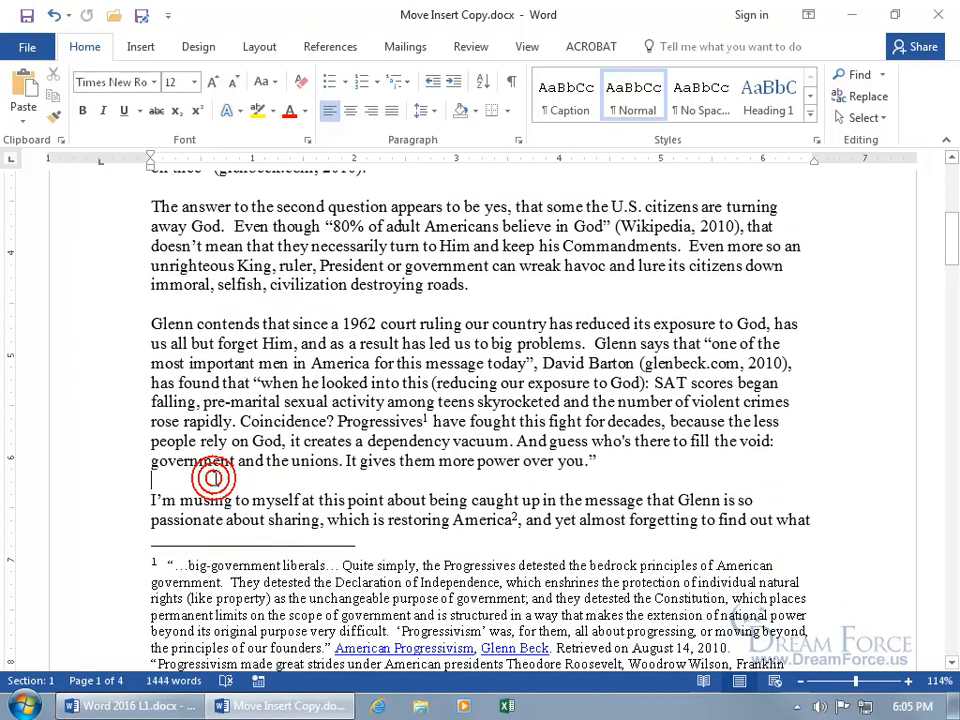
click(26, 122)
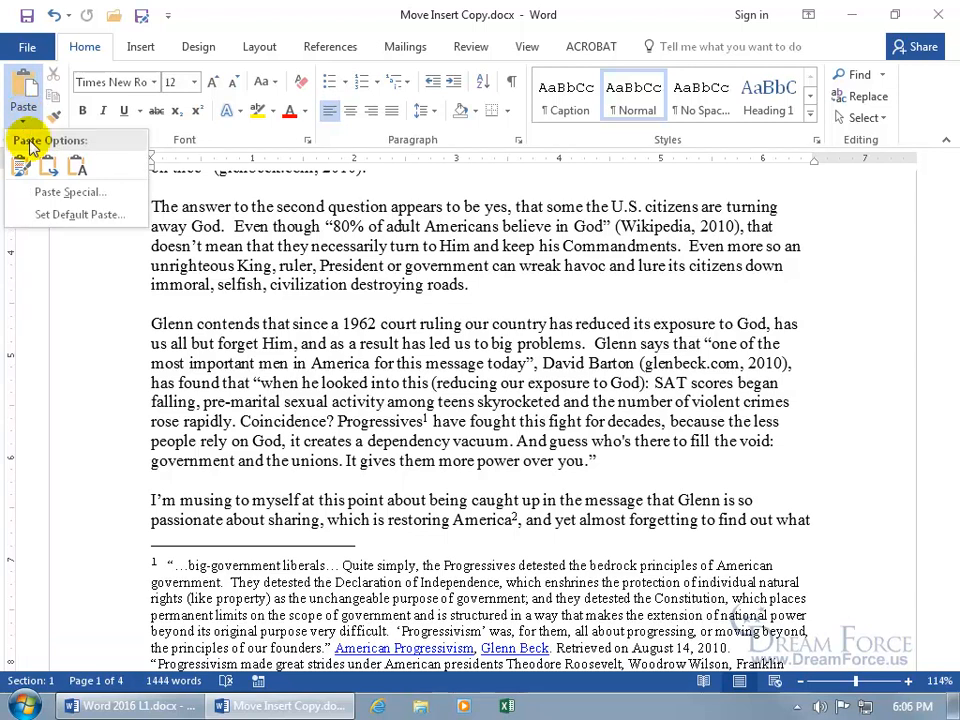
click(251, 223)
click(54, 15)
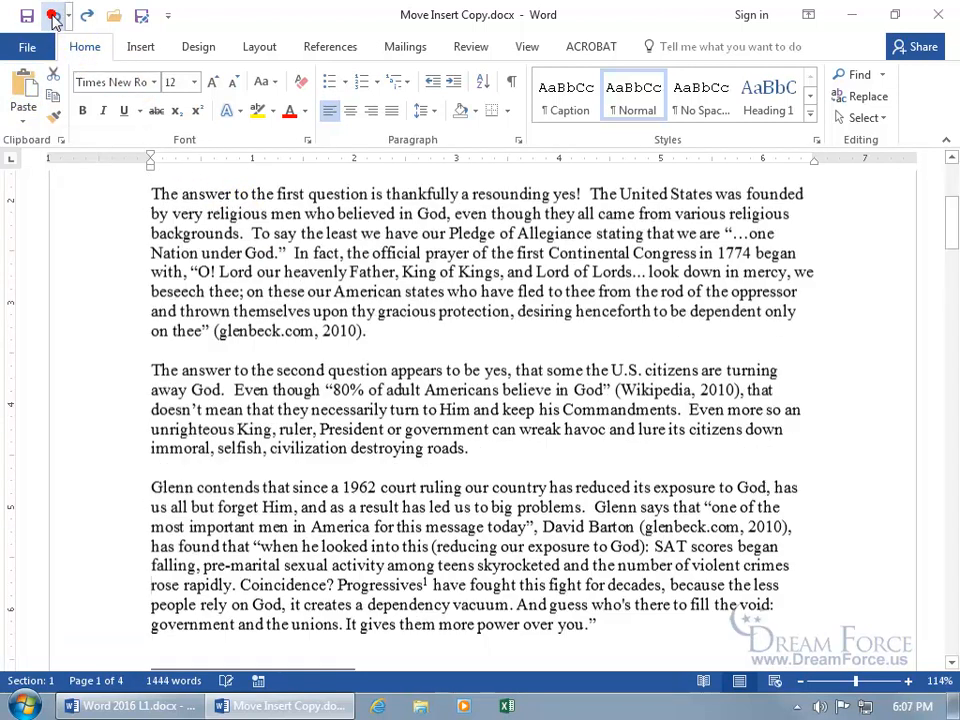
scroll(386, 355, up, 4)
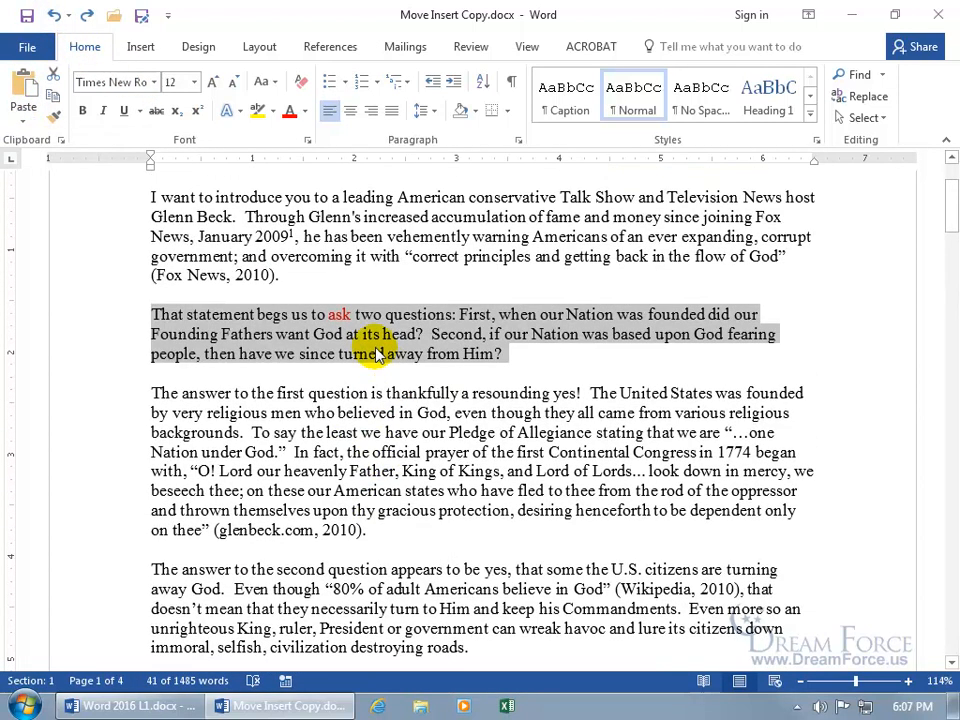
Step: Cut the selected paragraph with the red word "ask" and create a new blank document
scroll(380, 345, up, 2)
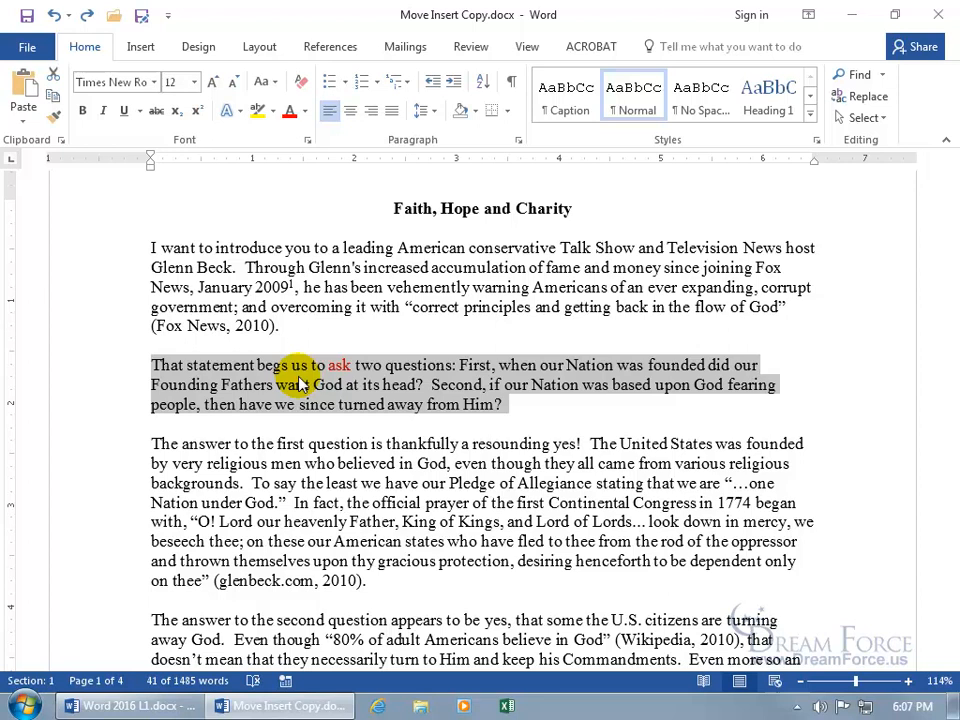
click(52, 76)
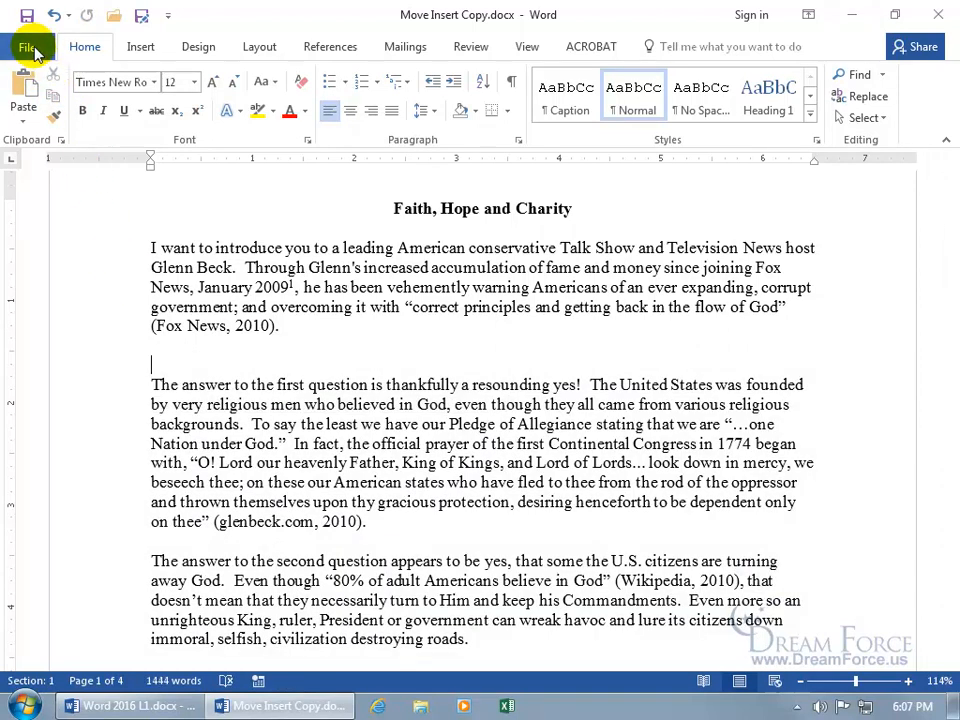
click(28, 46)
click(30, 126)
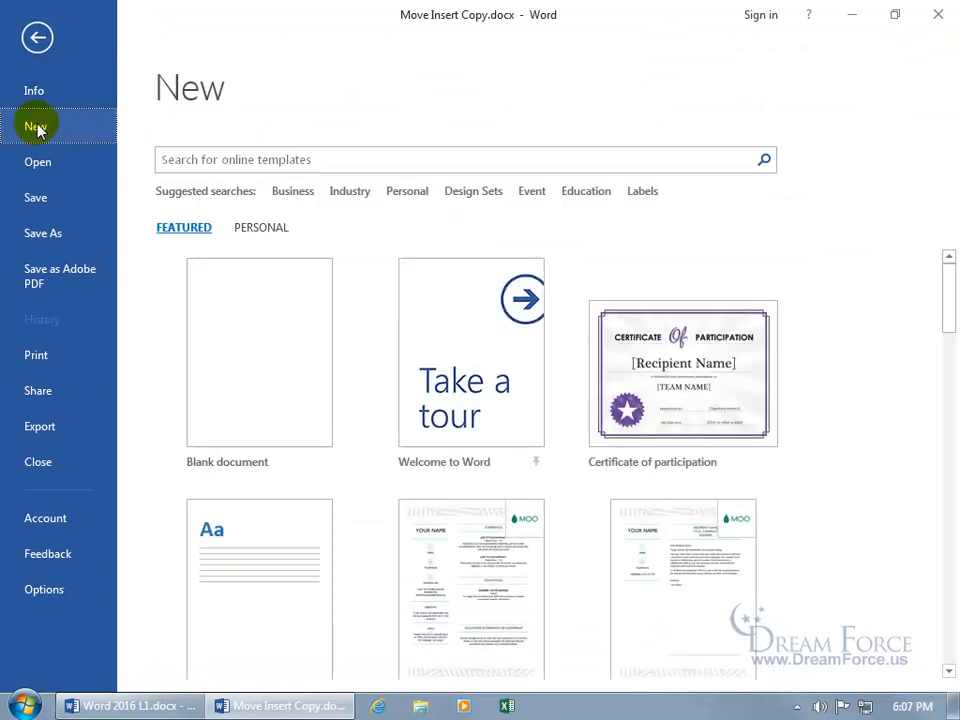
click(227, 323)
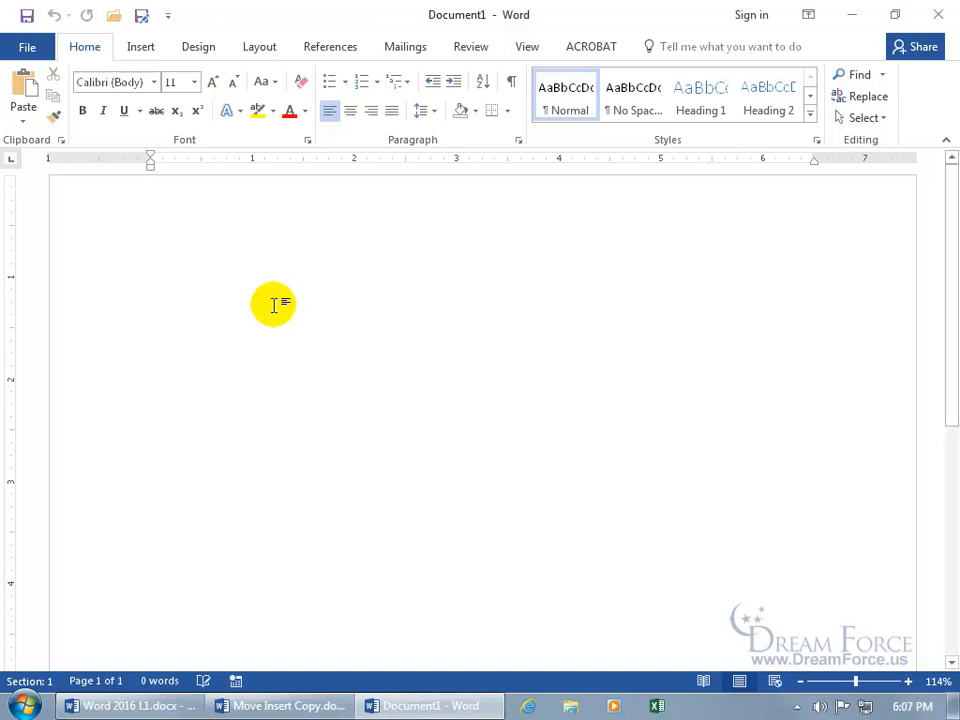
Step: Paste the cut paragraph into the blank document as Keep Text Only and show the white space above the page
right_click(162, 187)
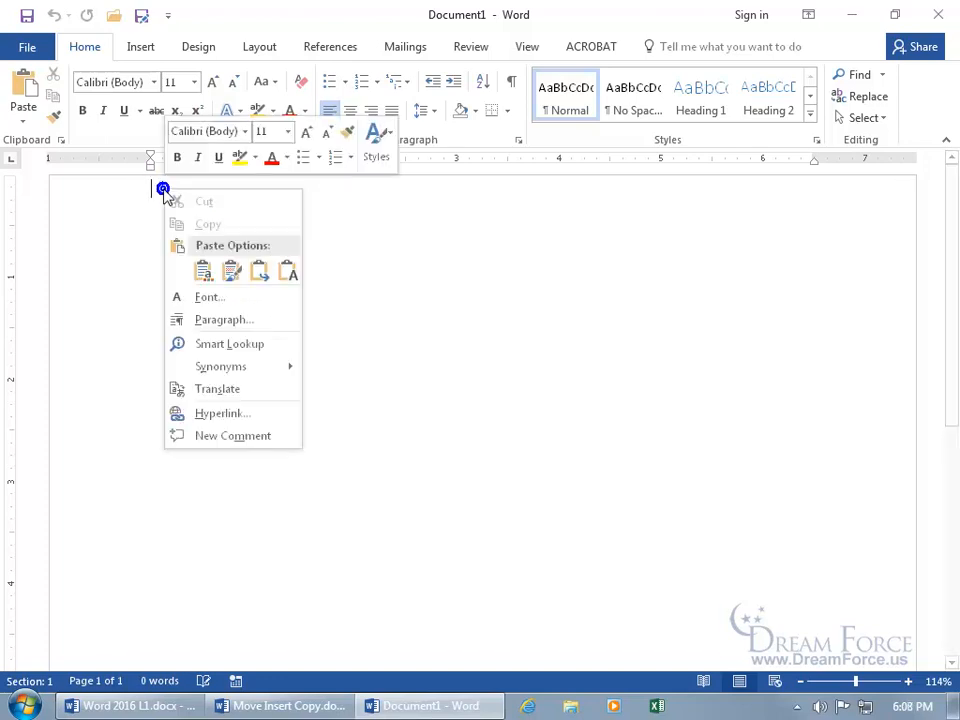
click(201, 272)
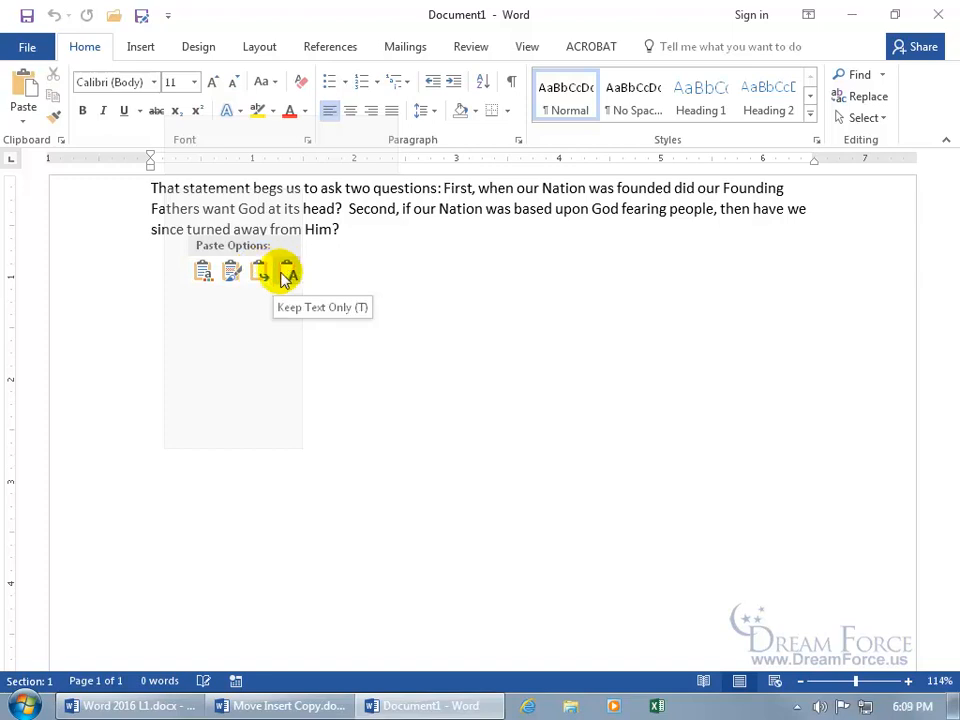
click(286, 273)
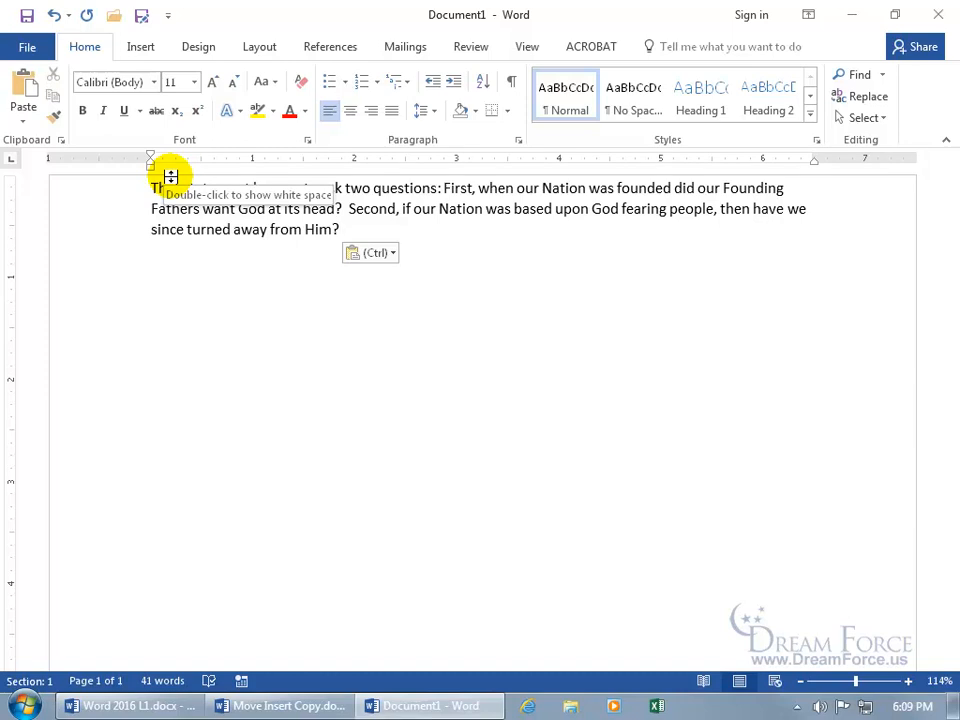
double_click(170, 176)
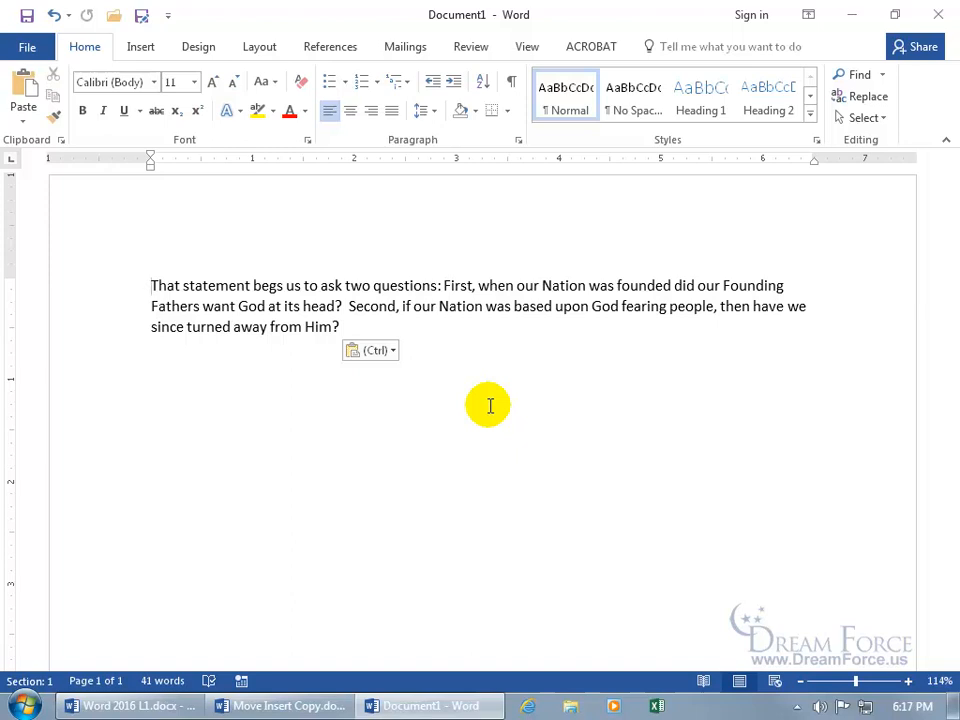
Step: Switch to Excel, paste the paragraph into cell A1 of Book1, and close the workbook without saving
click(657, 706)
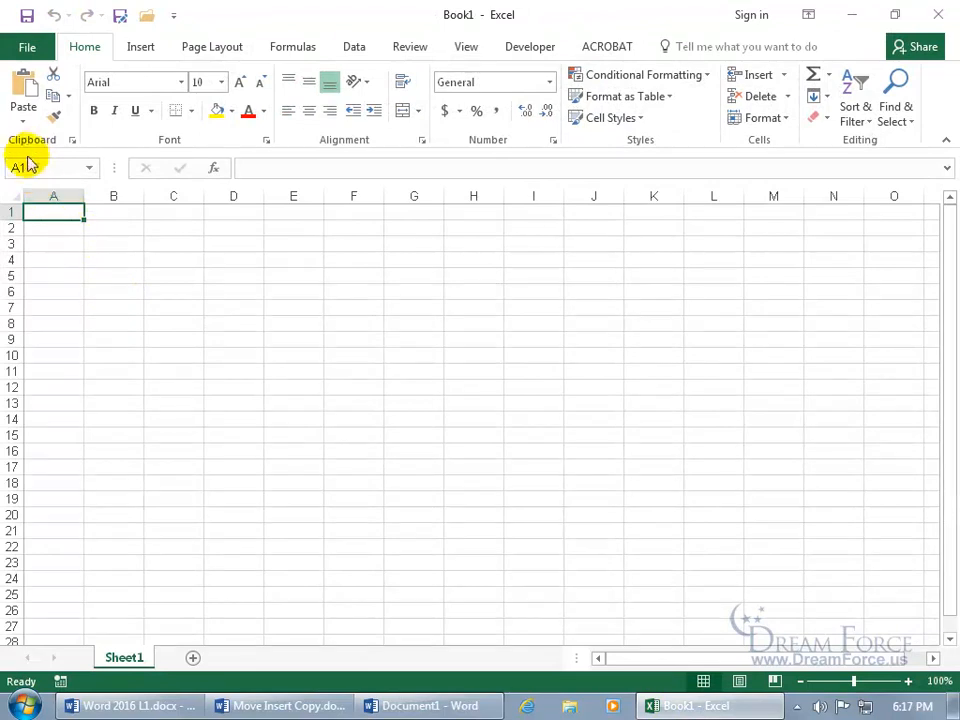
click(24, 85)
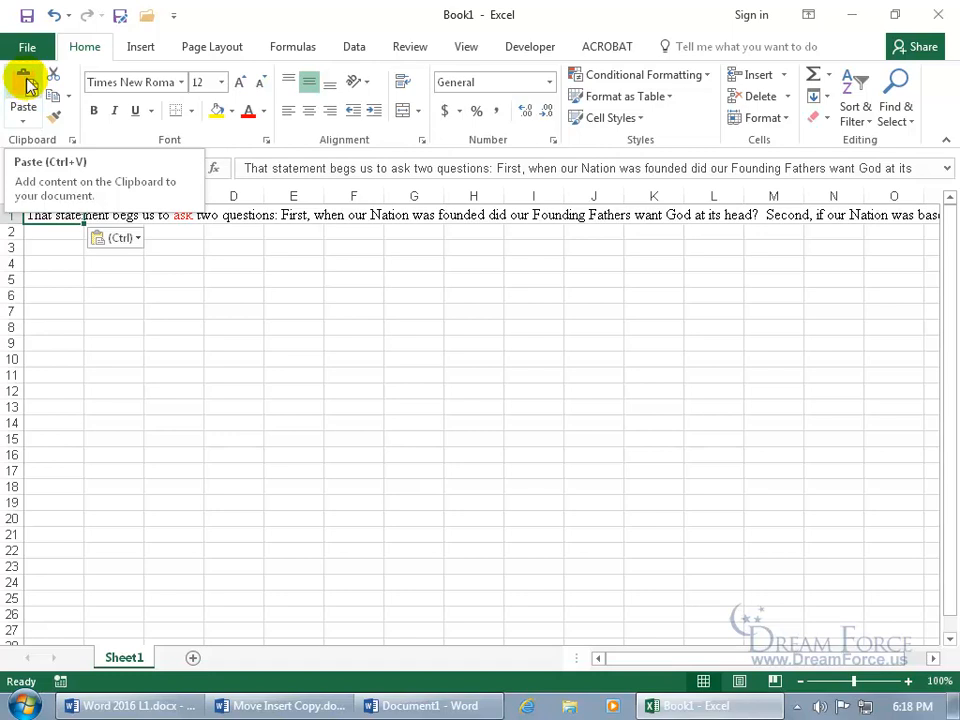
click(949, 20)
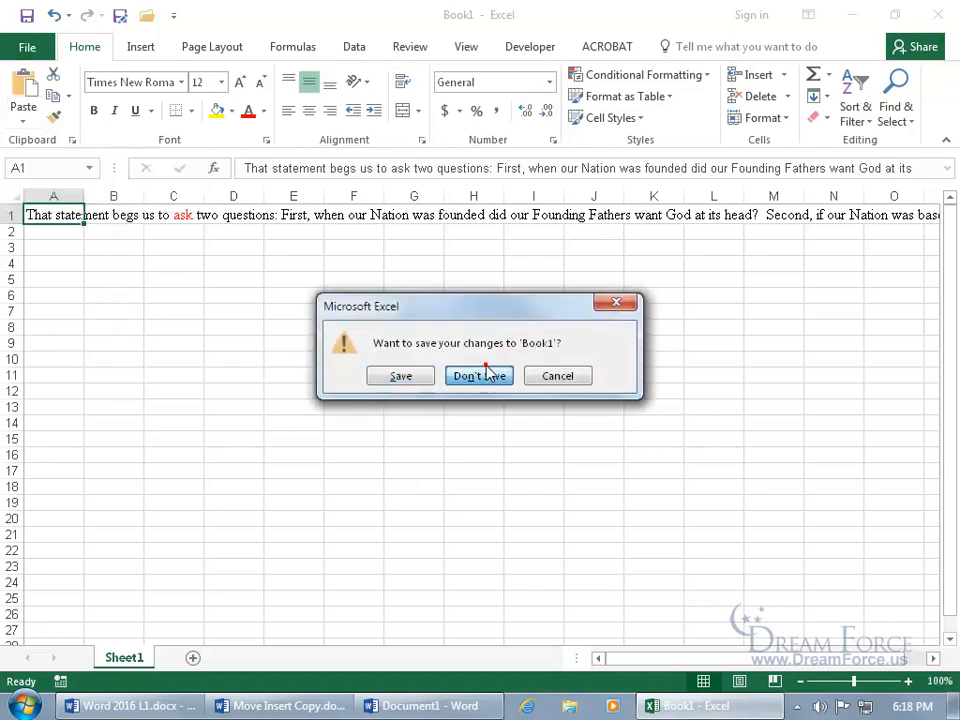
click(487, 370)
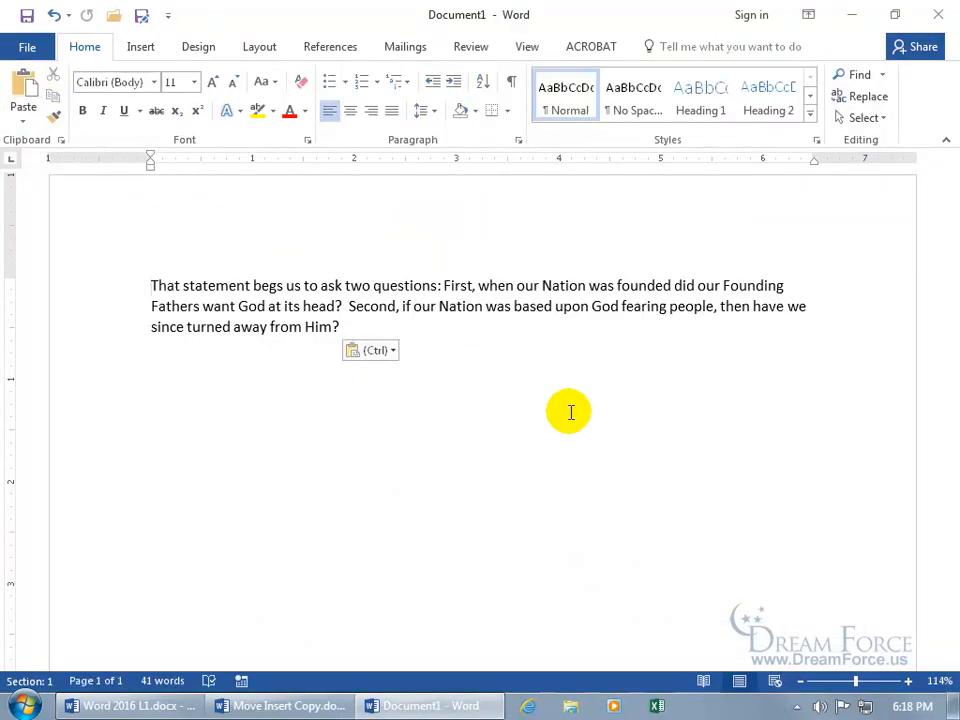
Step: Undo the paste in Document1 and the paragraph cut in Move Insert Copy.docx
click(53, 15)
click(53, 15)
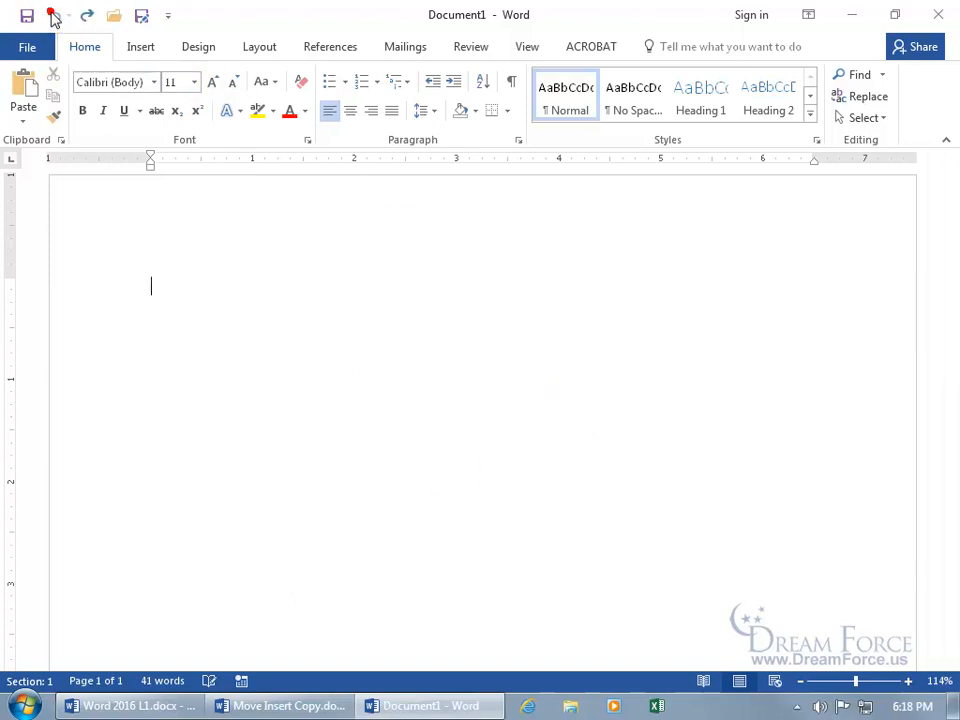
click(253, 703)
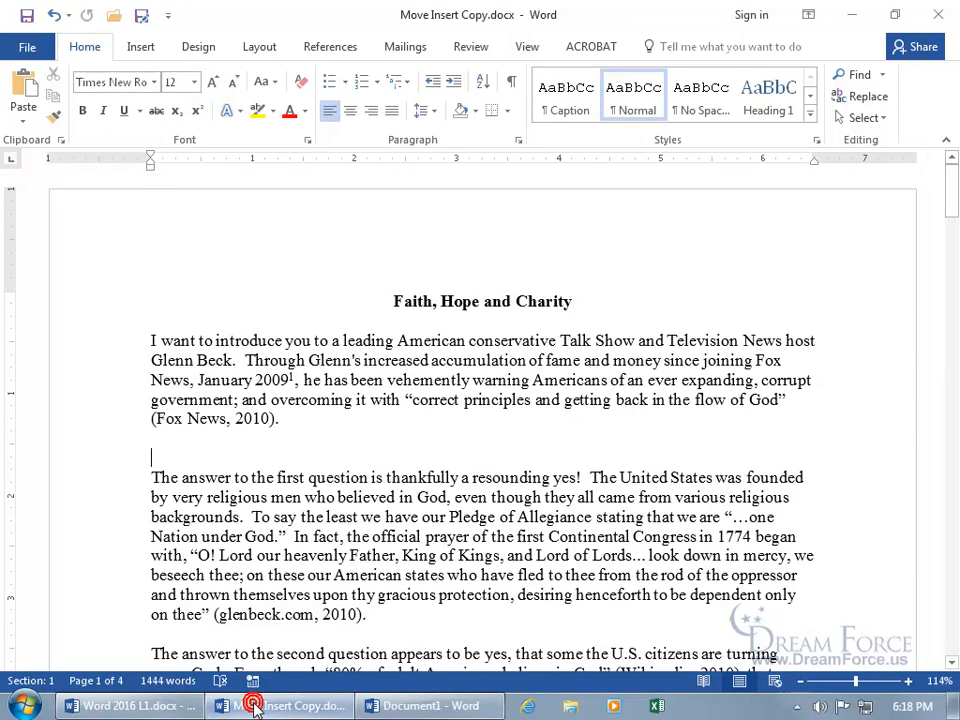
click(55, 15)
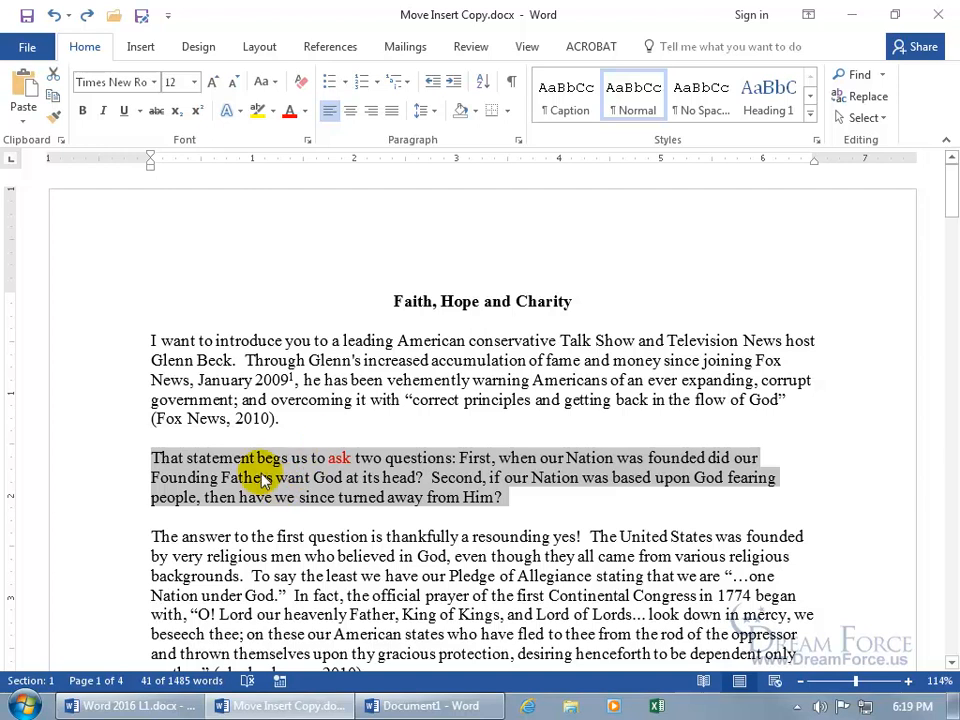
Step: Copy the selected paragraph, view the move and copy options for dropping it into the first paragraph, and cancel the drop
right_click(265, 480)
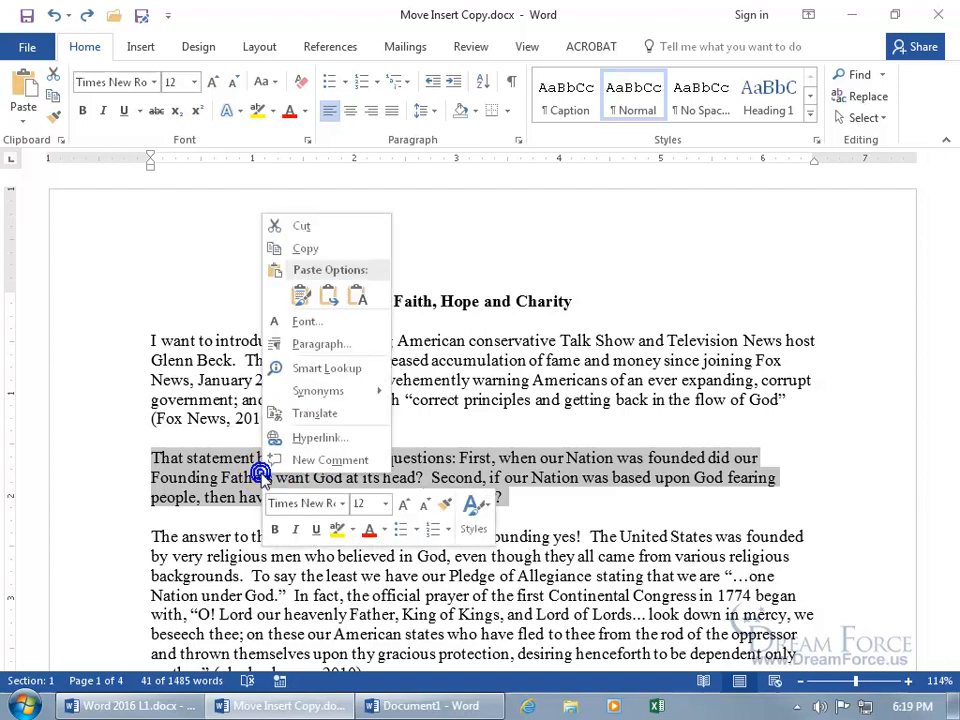
click(304, 251)
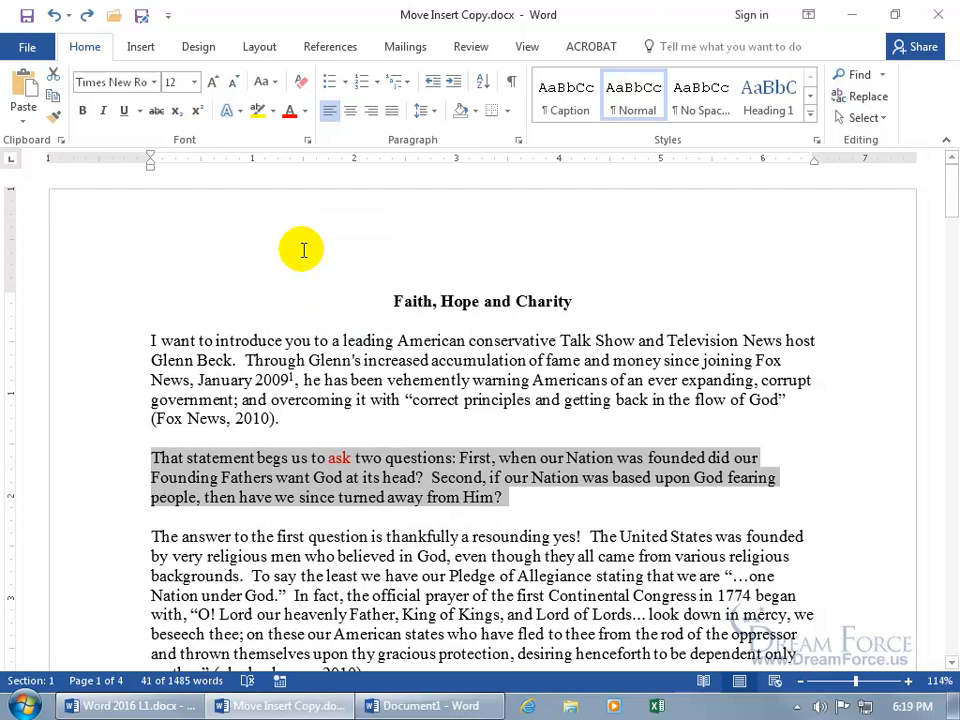
right_click(319, 470)
drag(319, 470, 384, 381)
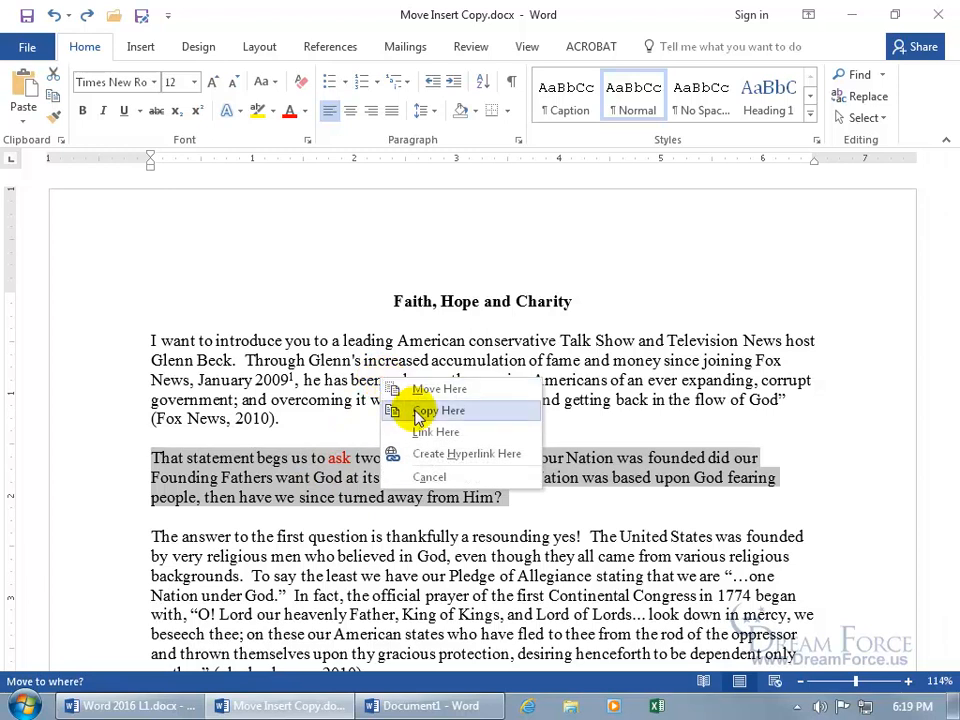
click(332, 395)
click(330, 390)
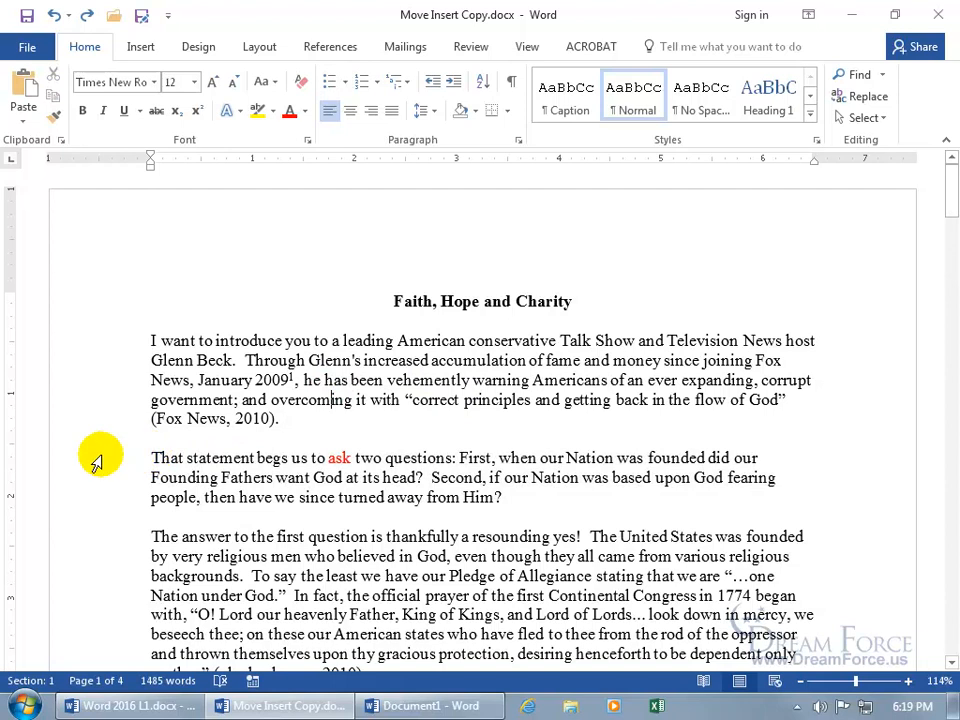
Step: Select the whole paragraph with the red word "ask" and copy it
drag(94, 458, 94, 497)
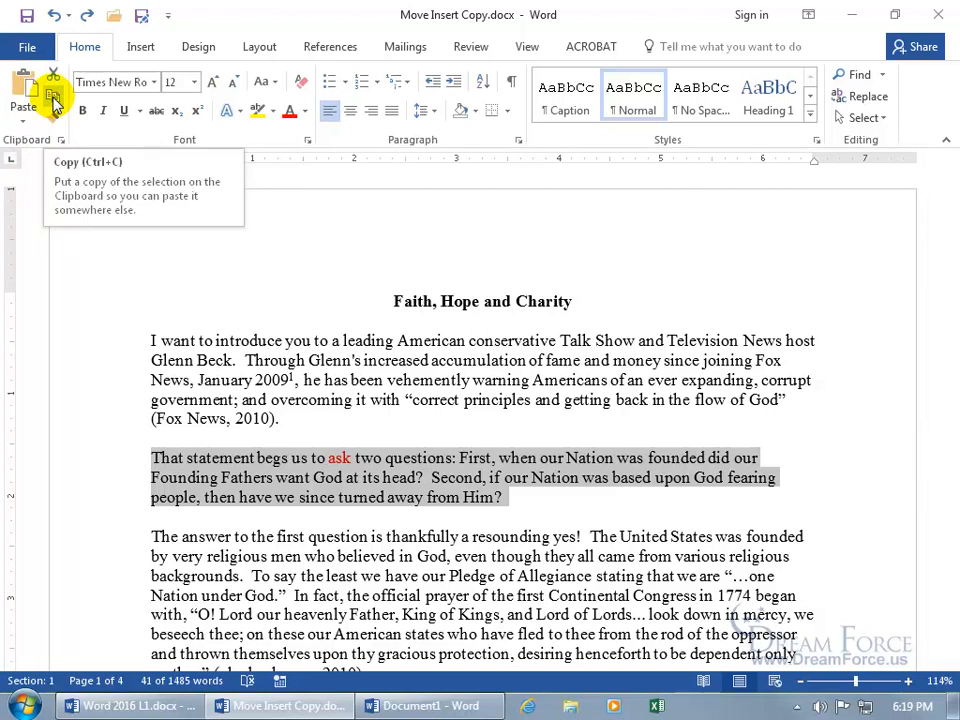
click(54, 100)
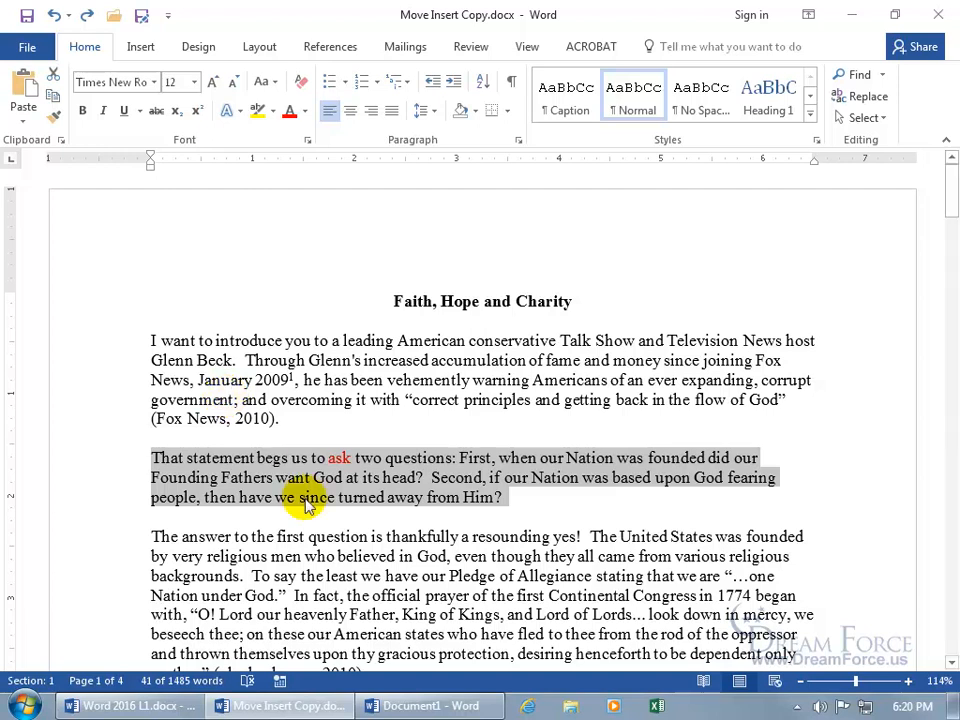
Step: Paste the copied paragraph as Keep Text Only on the blank line above "The answer to the second question" and undo the paste
scroll(280, 500, down, 3)
click(188, 490)
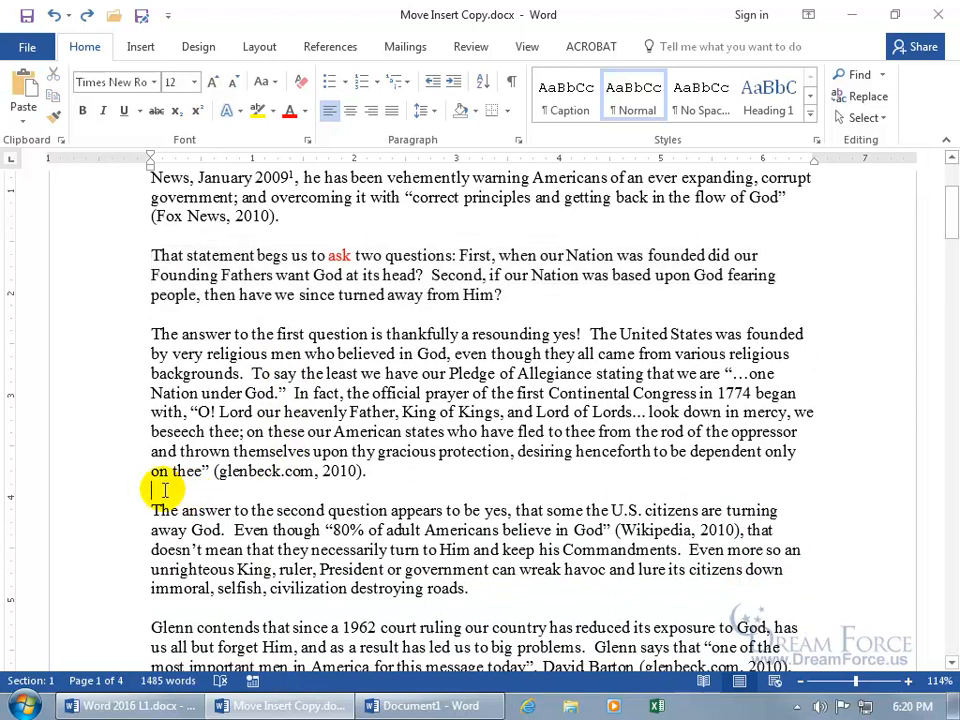
right_click(163, 490)
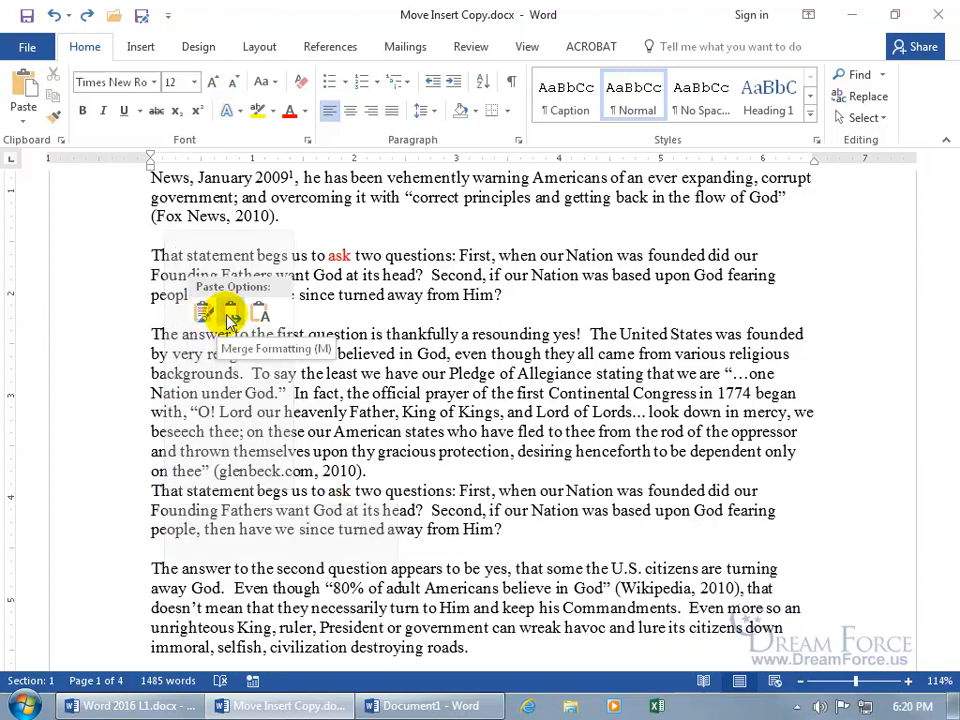
click(261, 318)
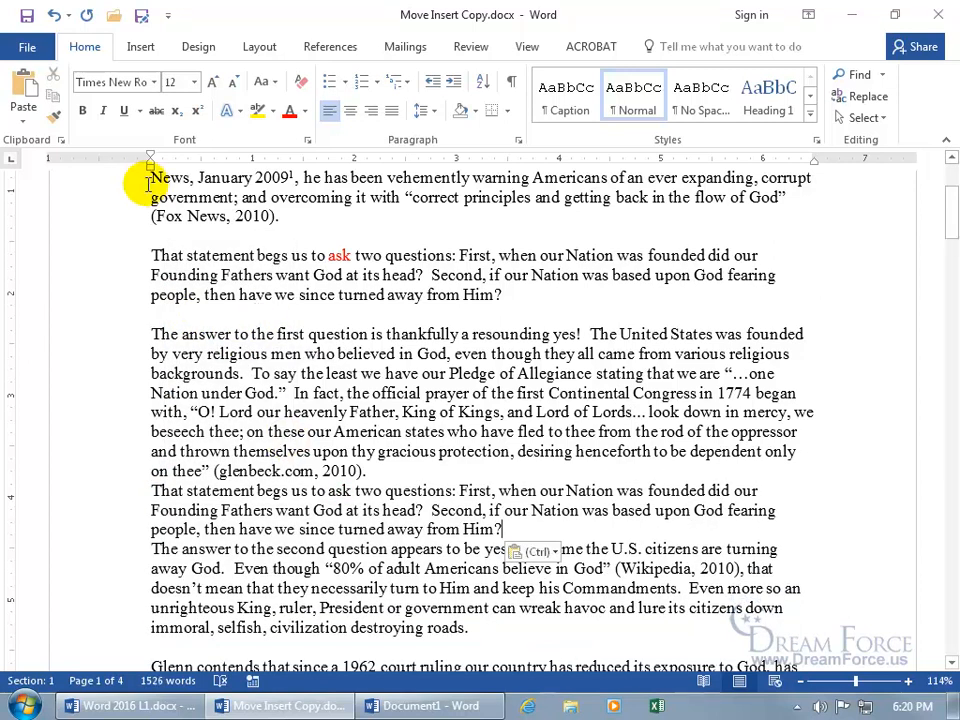
click(53, 17)
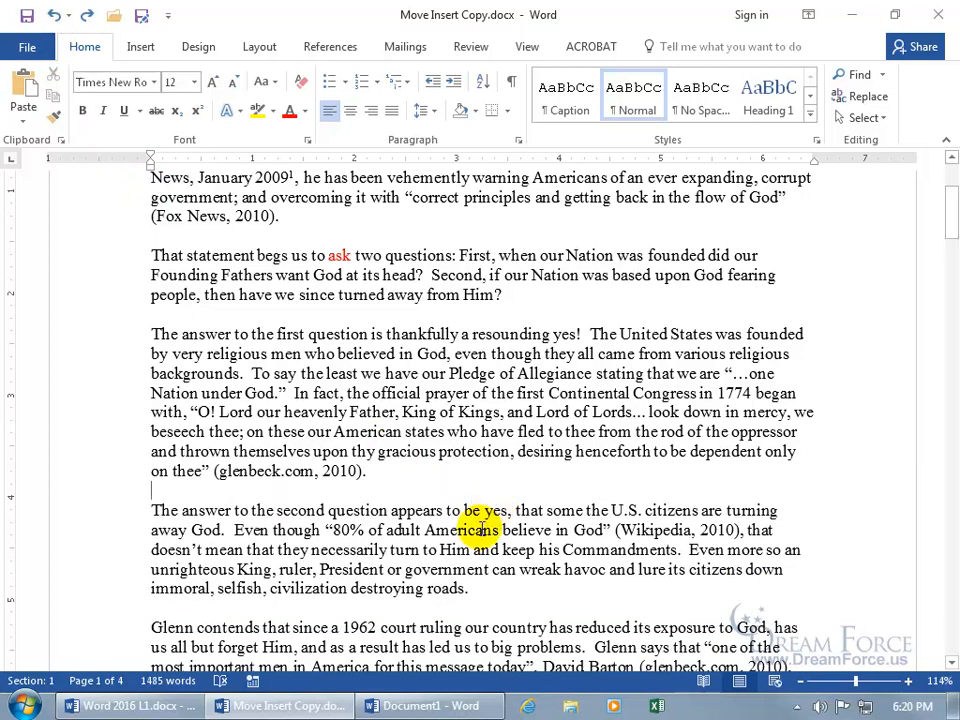
Step: Paste the copied paragraph four times in succession into Document1
click(455, 706)
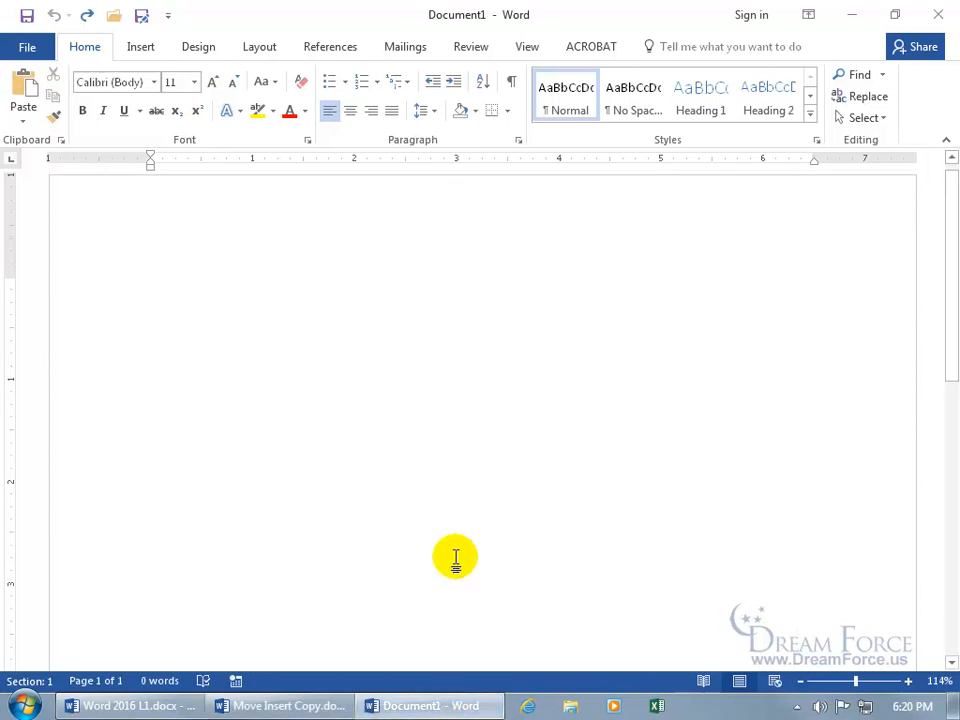
click(33, 90)
click(33, 90)
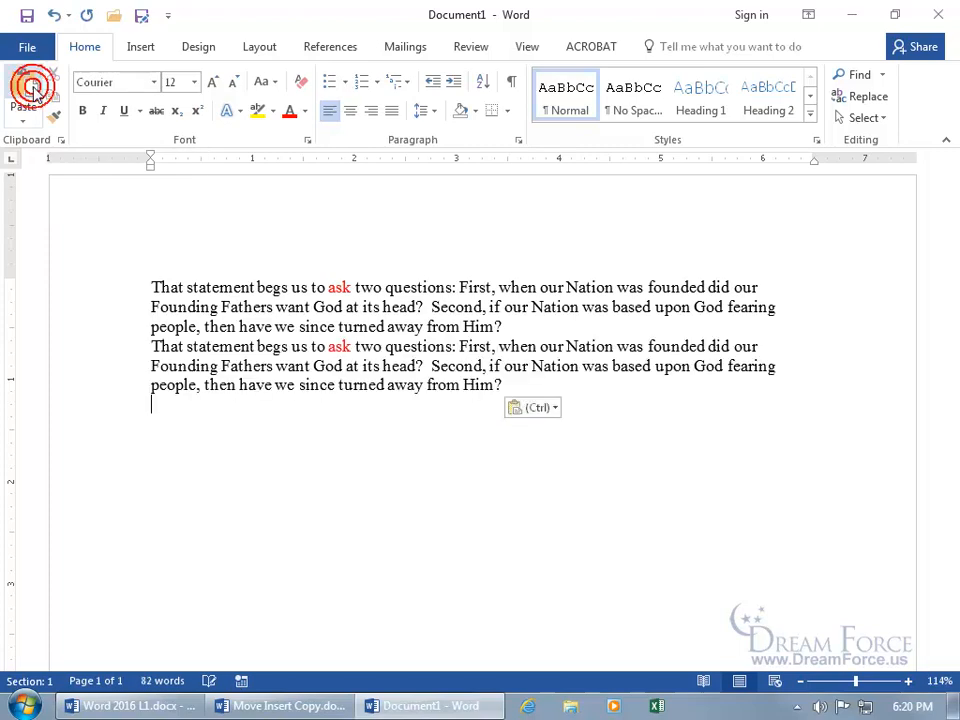
click(33, 90)
click(33, 90)
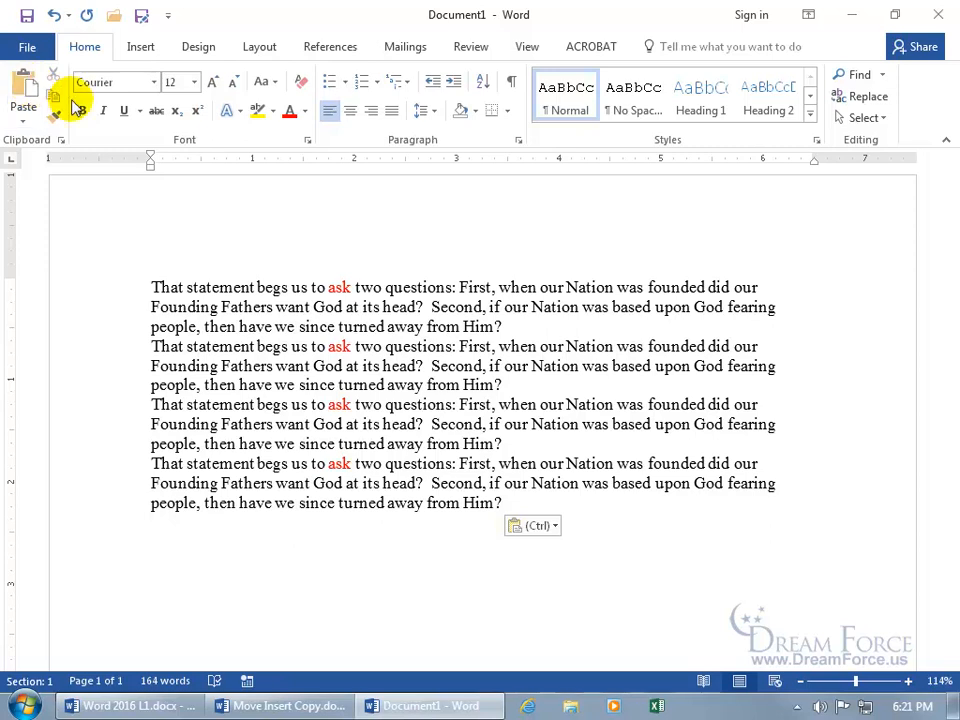
Step: Use Paste Special to paste the paragraph as a link in Word Hyperlink format below the four copies
click(25, 121)
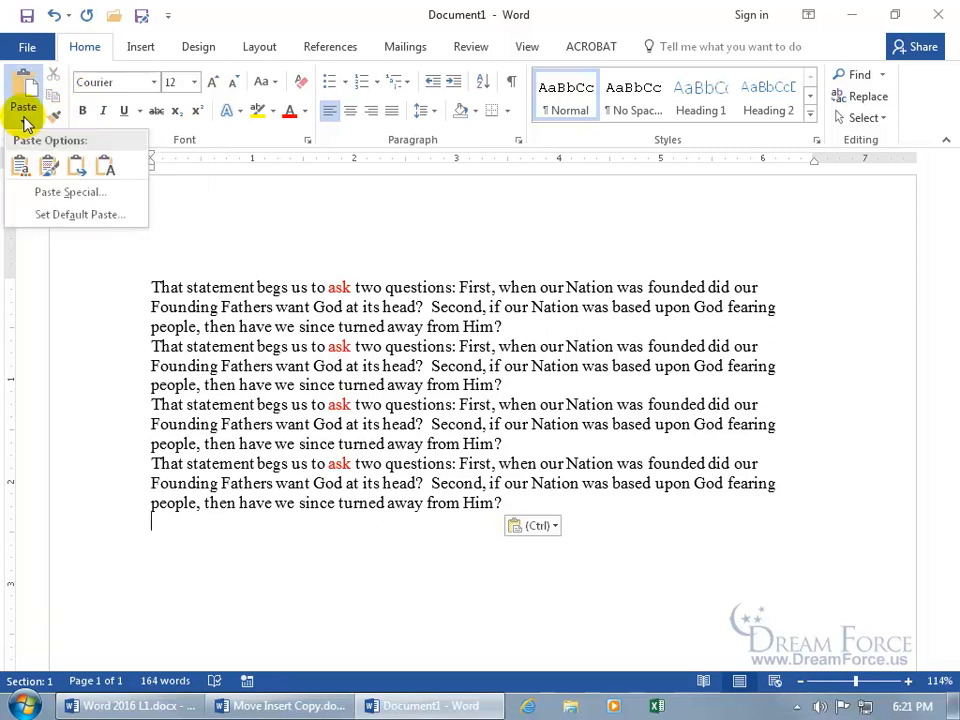
click(63, 201)
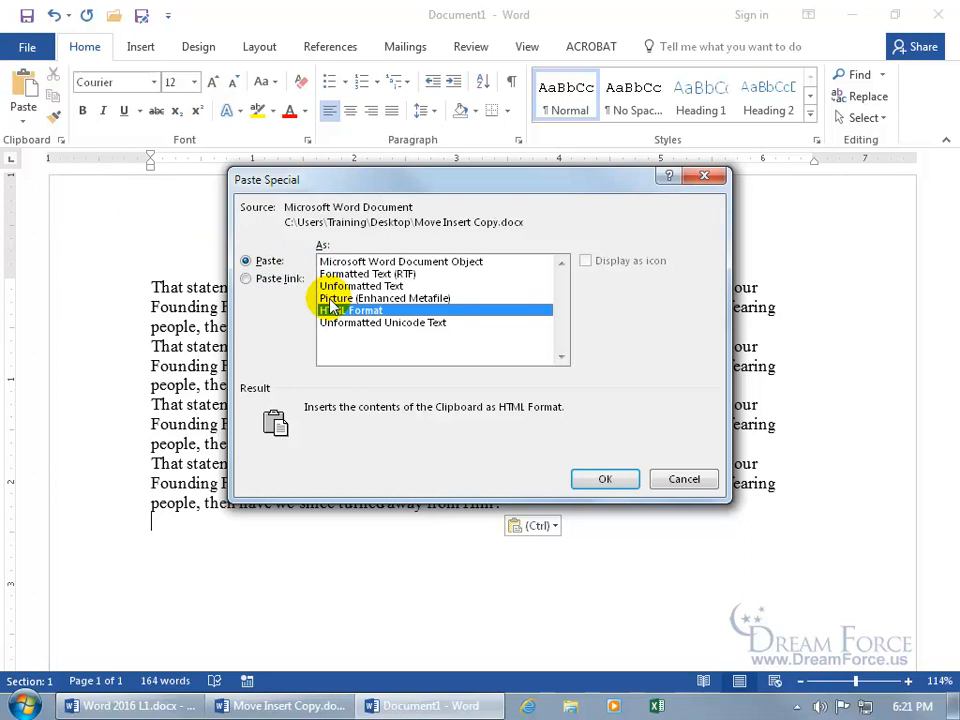
click(256, 281)
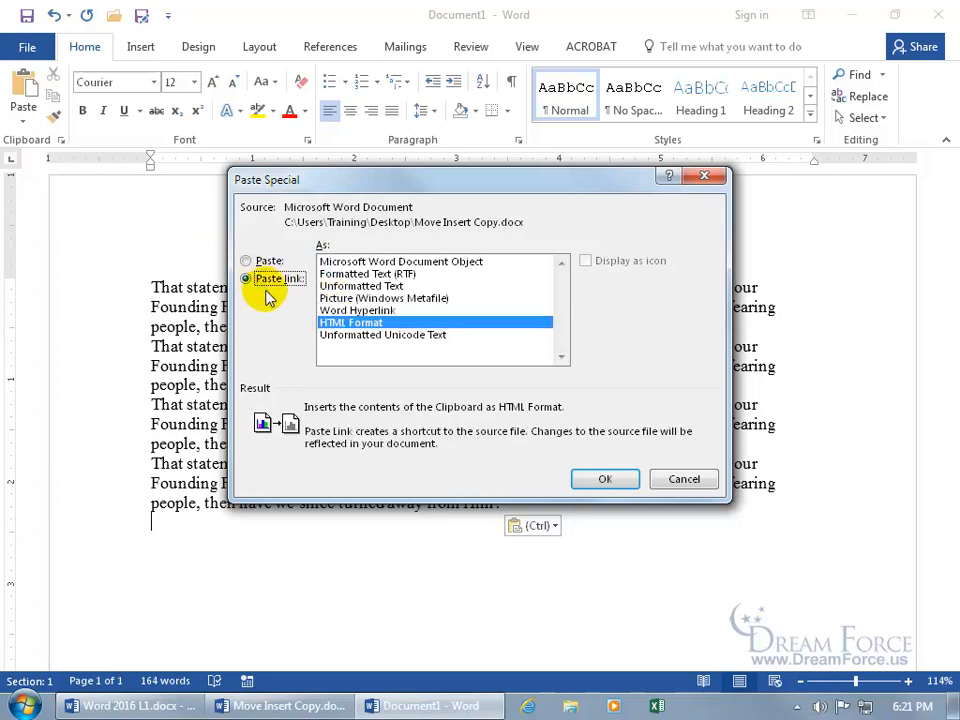
click(344, 310)
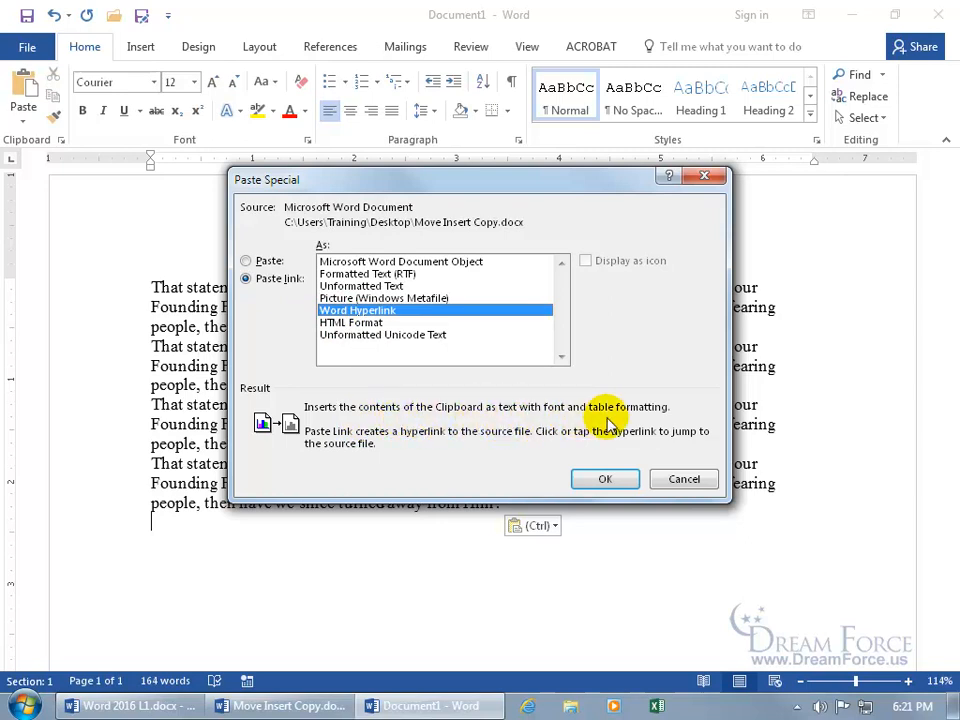
click(366, 323)
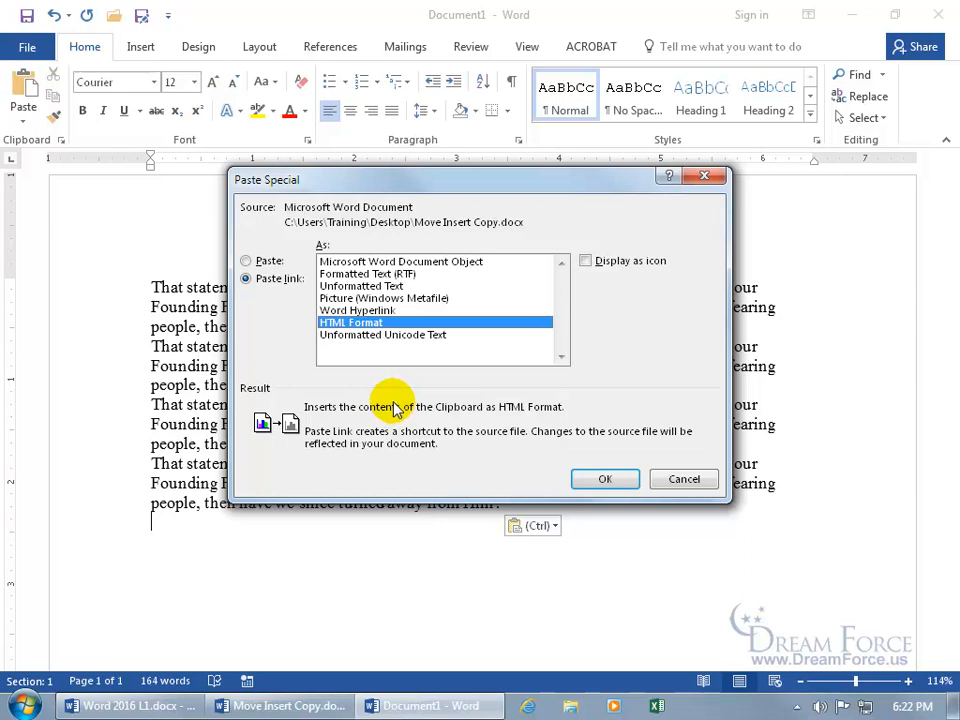
click(372, 310)
click(603, 477)
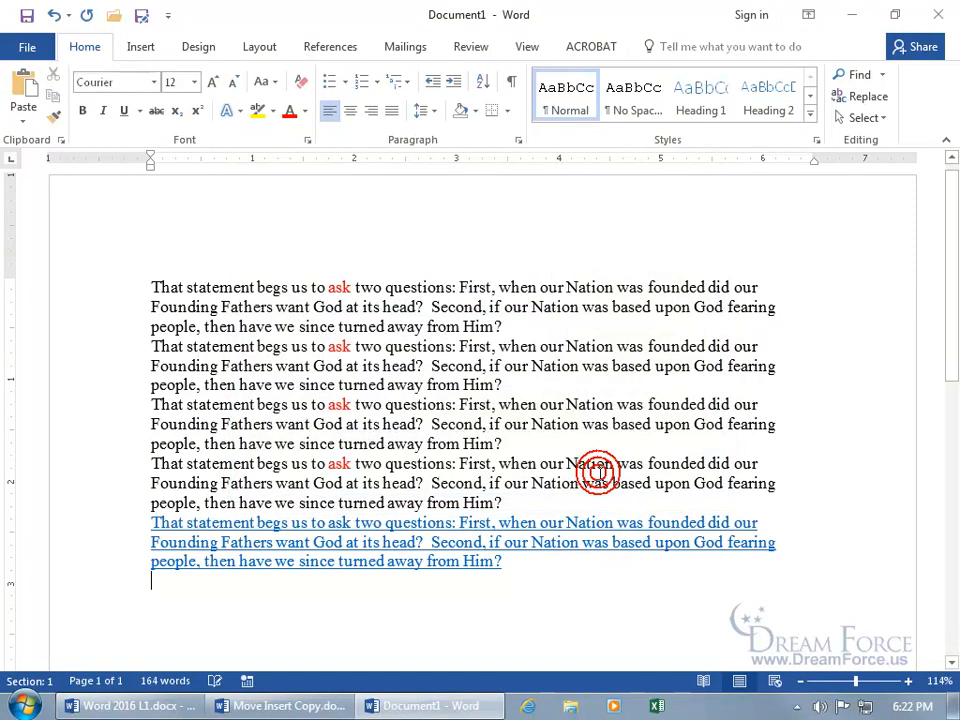
Step: Use Paste Special to paste the paragraph as a link in HTML Format below the hyperlinked copy
click(23, 121)
click(52, 193)
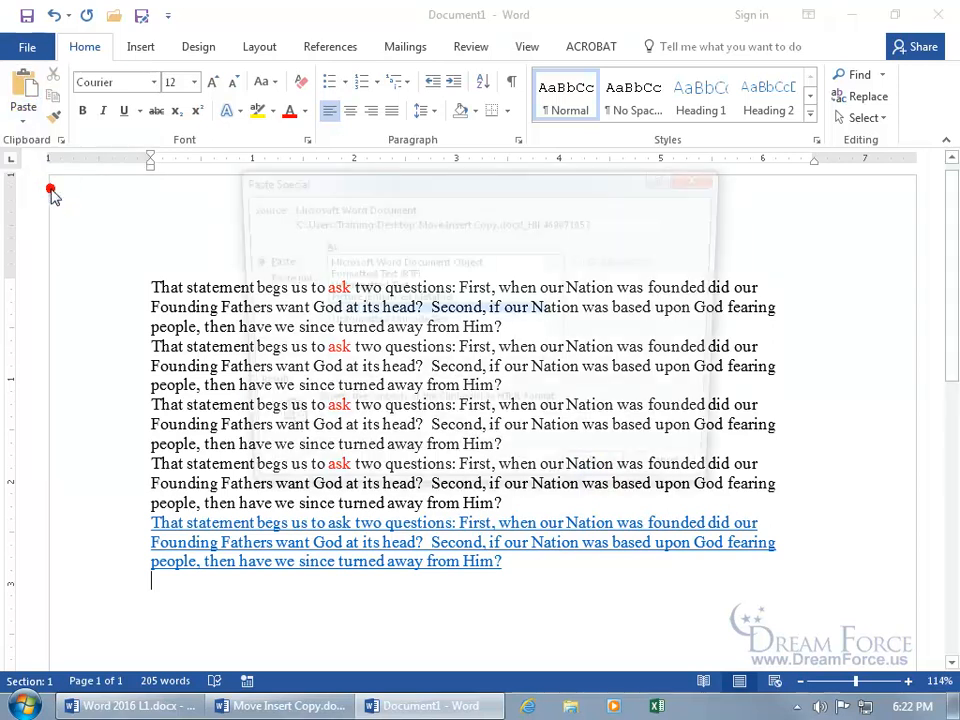
click(258, 278)
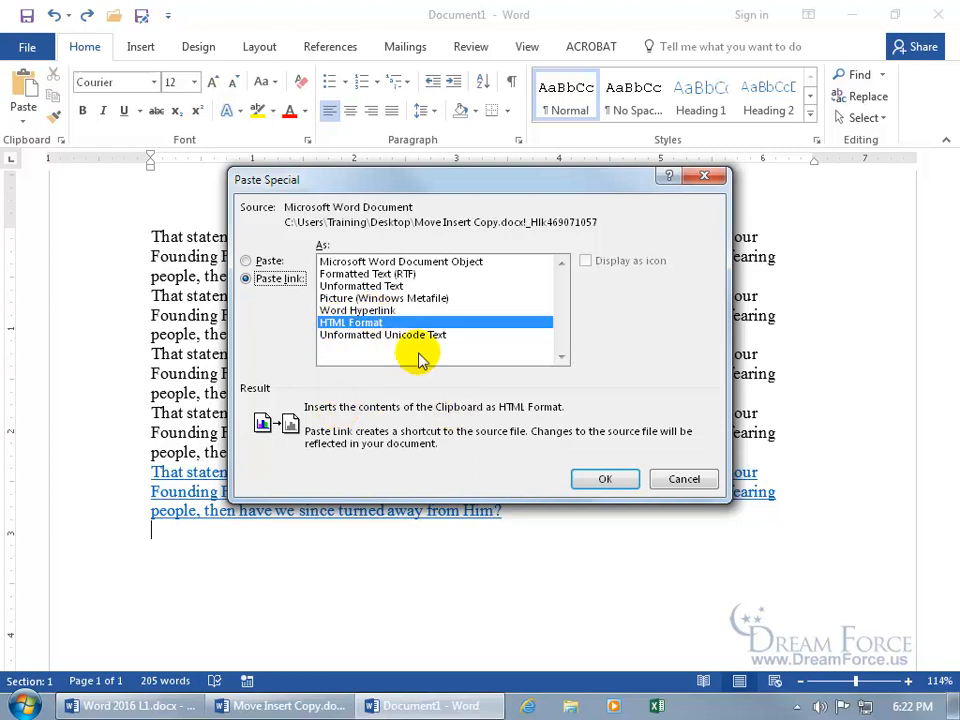
click(604, 479)
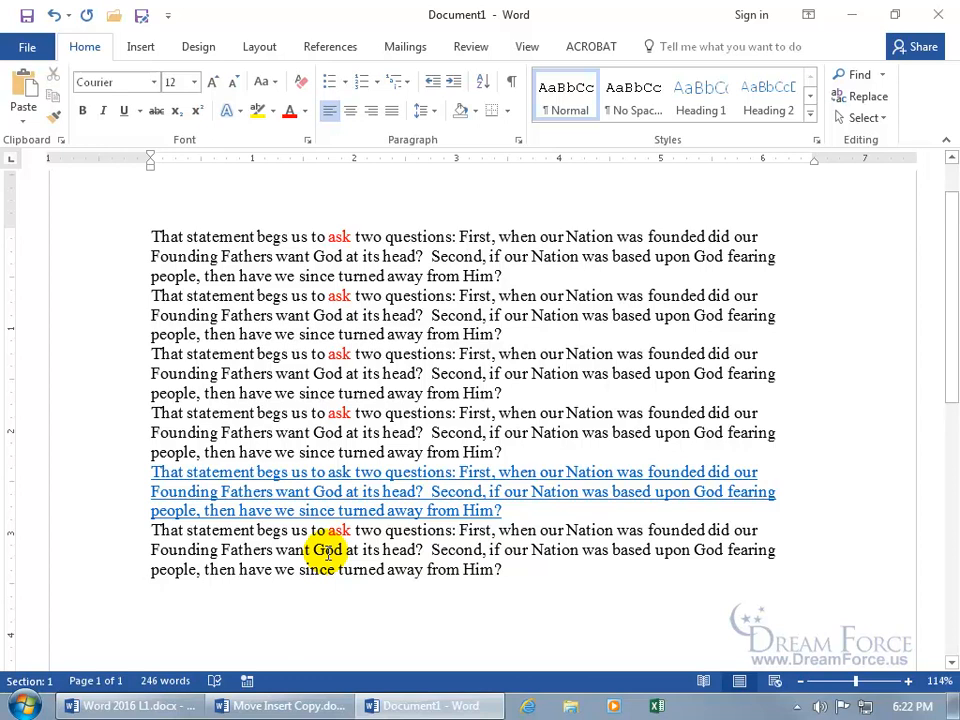
Step: Follow the pasted hyperlink to Move Insert Copy.docx, delete "That statement begs us to" from the source paragraph, and return to Document1
ctrl+click(383, 510)
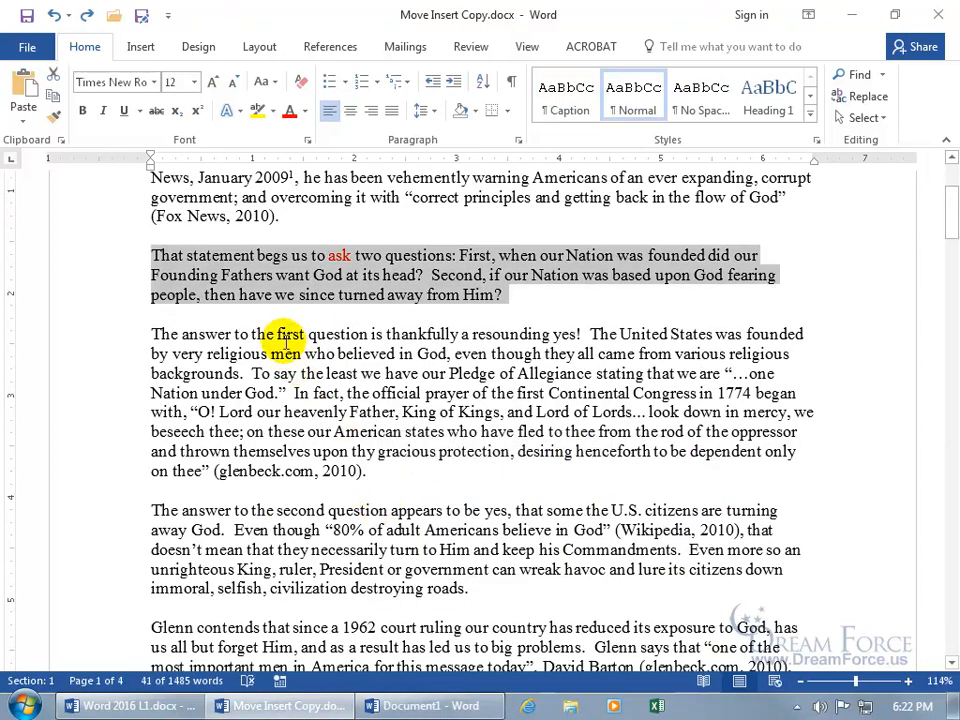
click(213, 255)
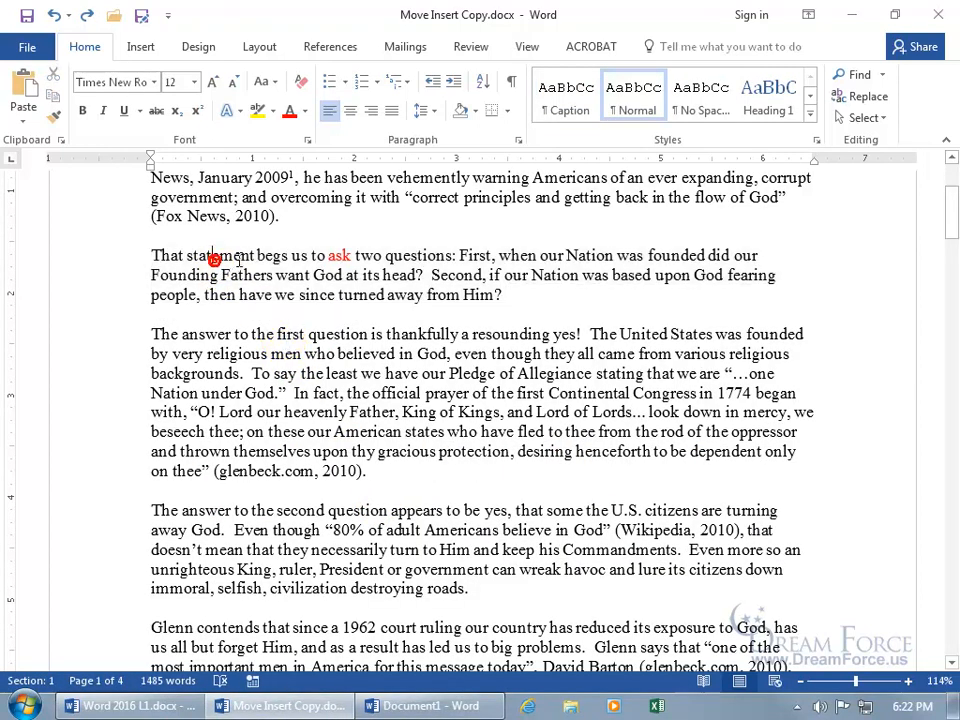
drag(316, 258, 135, 258)
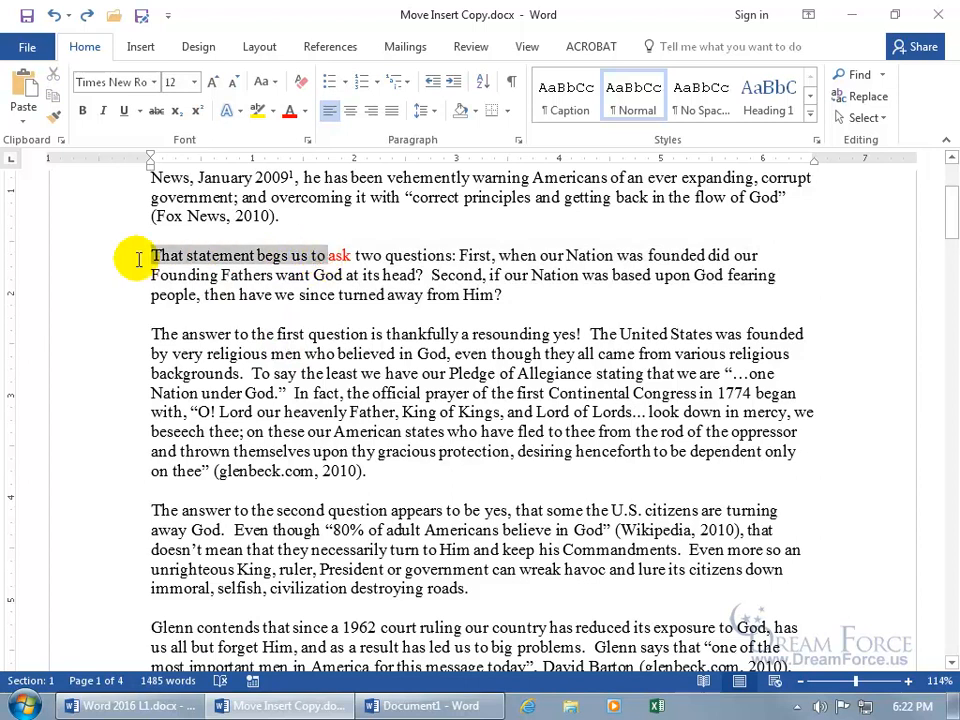
key(Delete)
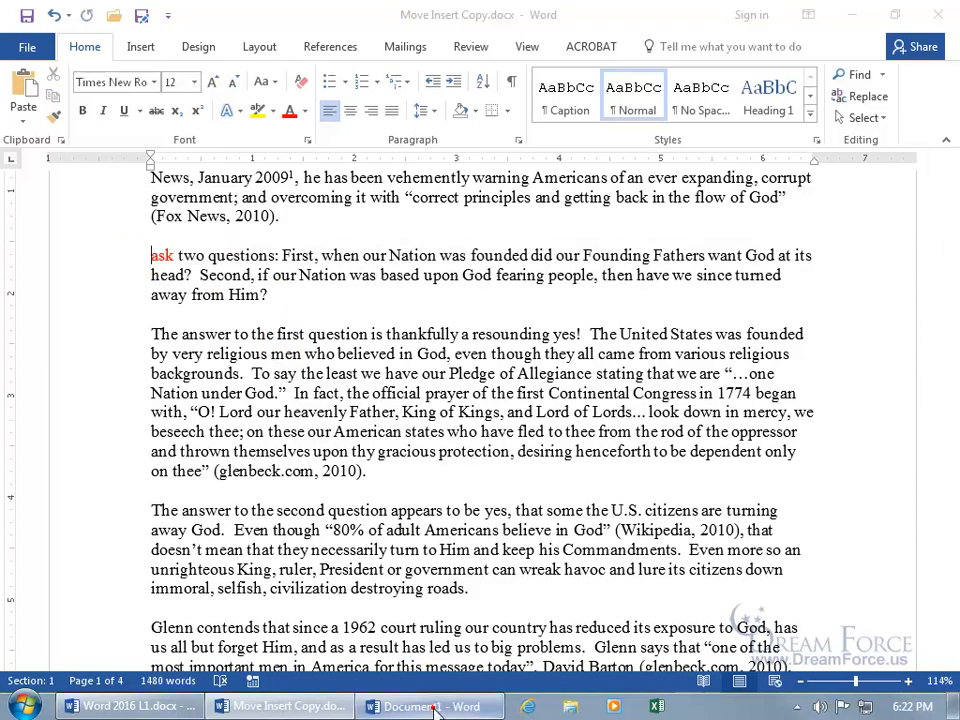
click(430, 706)
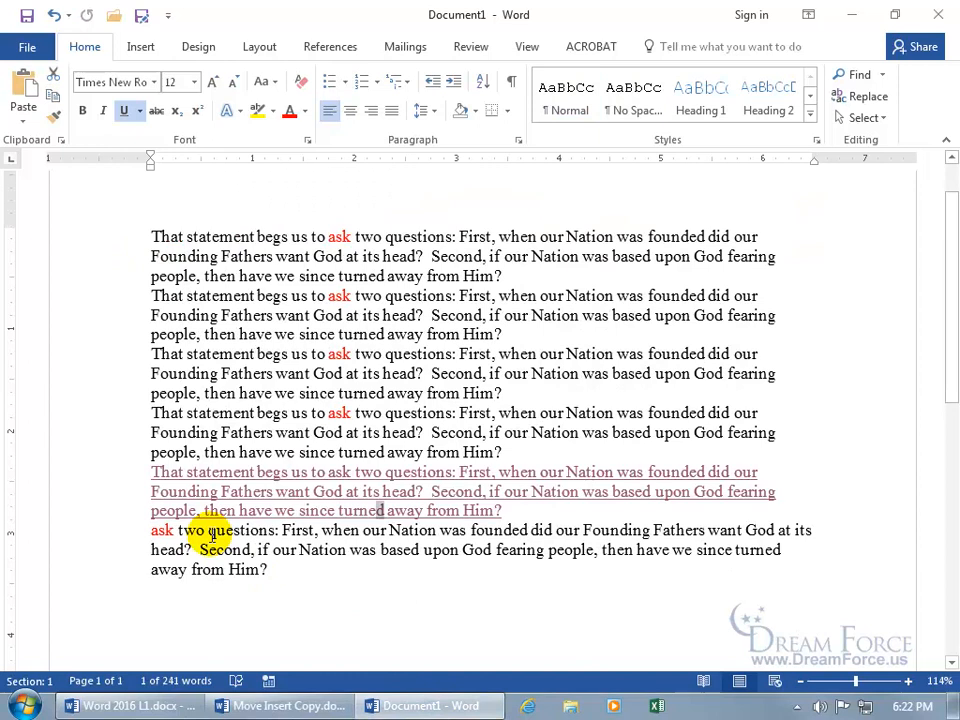
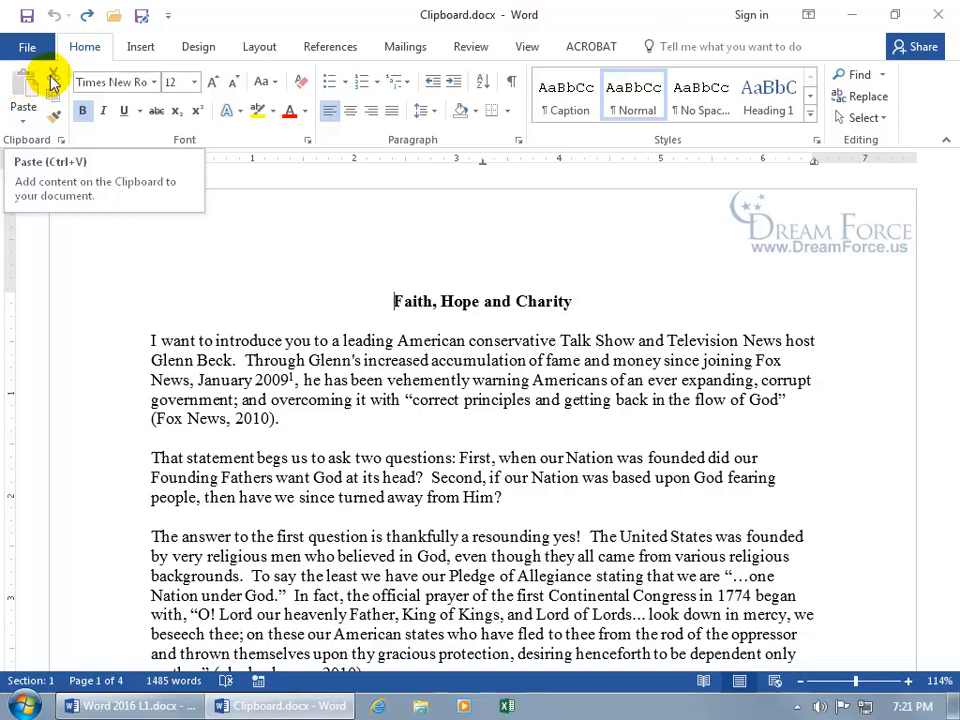
Step: Copy the word "introduce" from the first paragraph of Clipboard.docx and check the collected item in the Office Clipboard
double_click(249, 341)
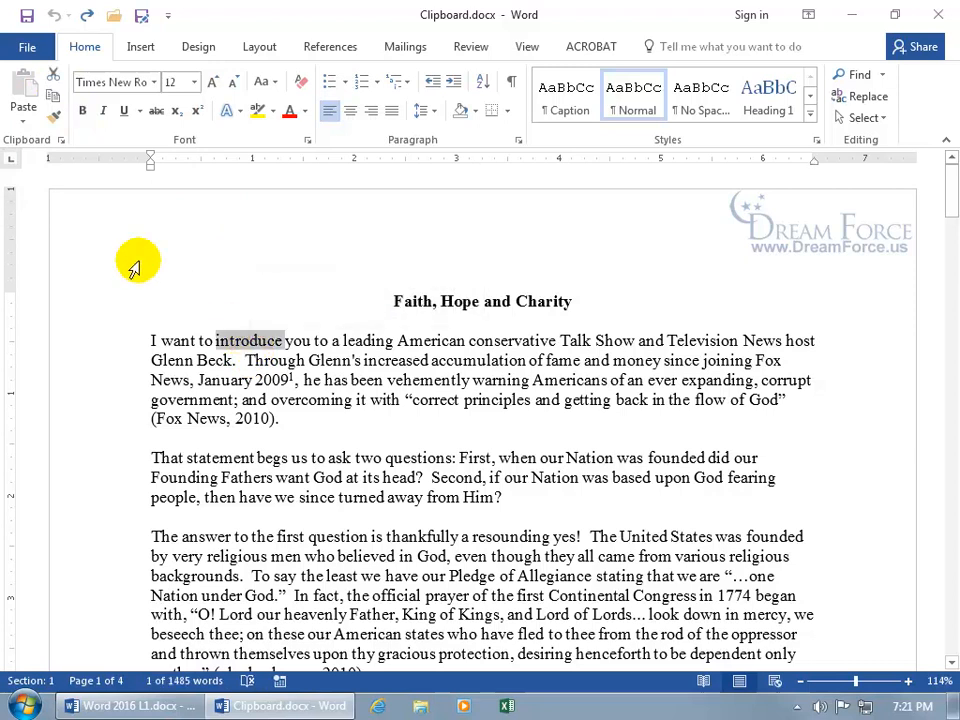
click(55, 96)
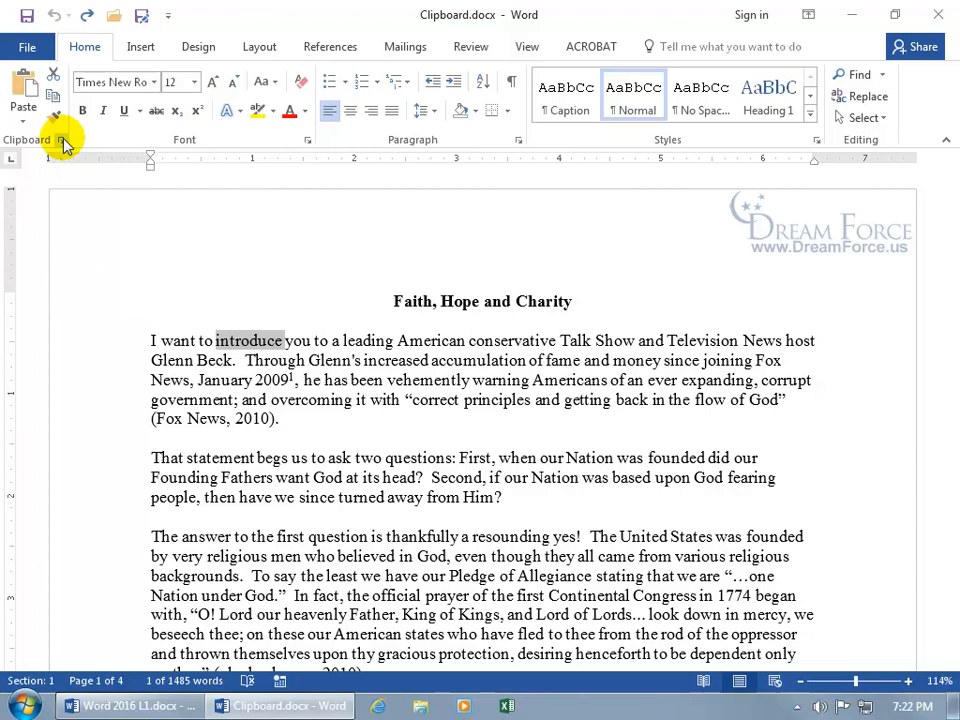
click(62, 141)
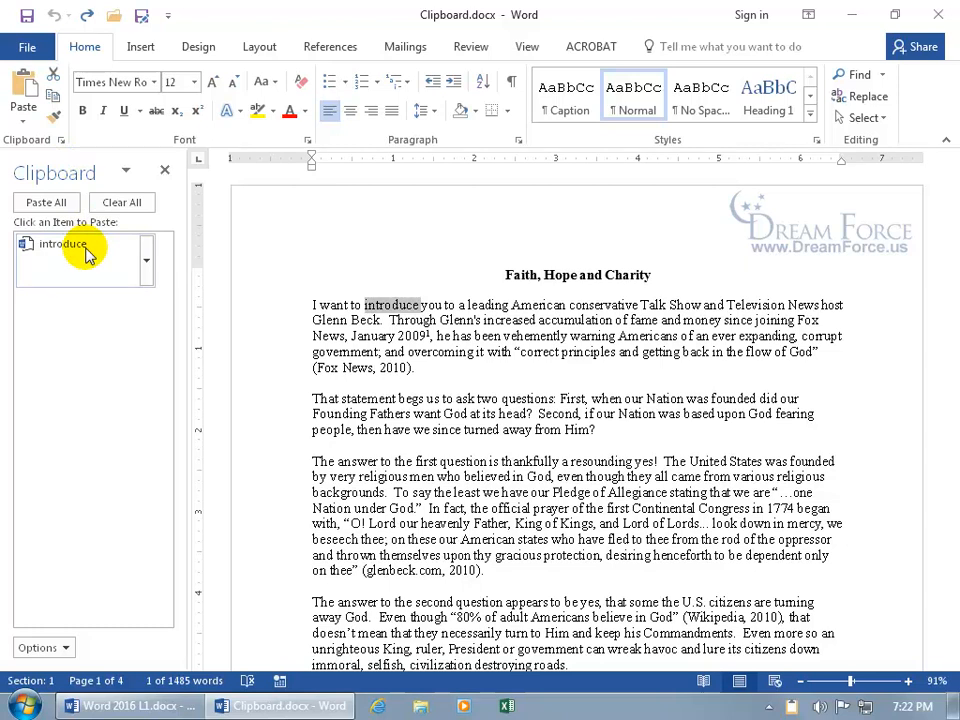
click(165, 175)
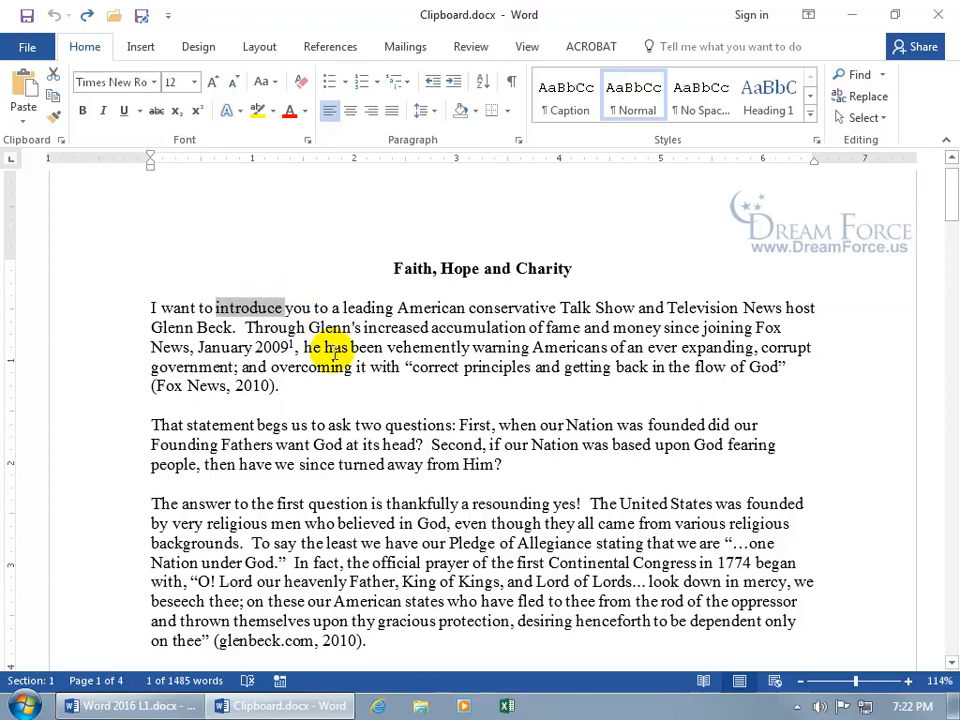
Step: Paste the copied word "introduce" on the blank line above the paragraph starting "The answer to the second question"
scroll(332, 349, down, 5)
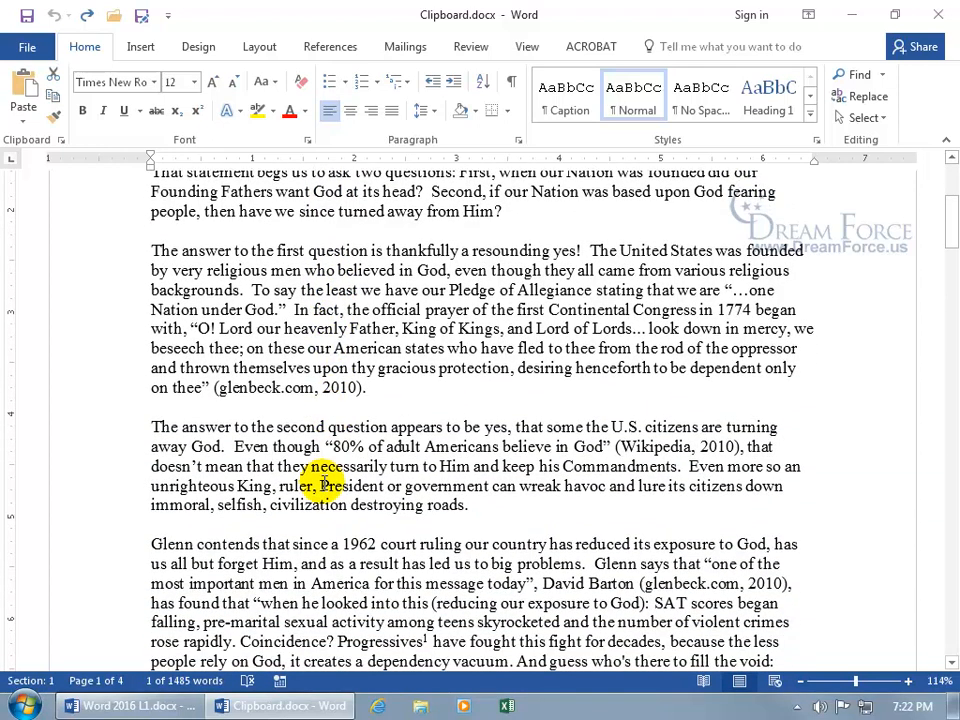
scroll(322, 484, up, 5)
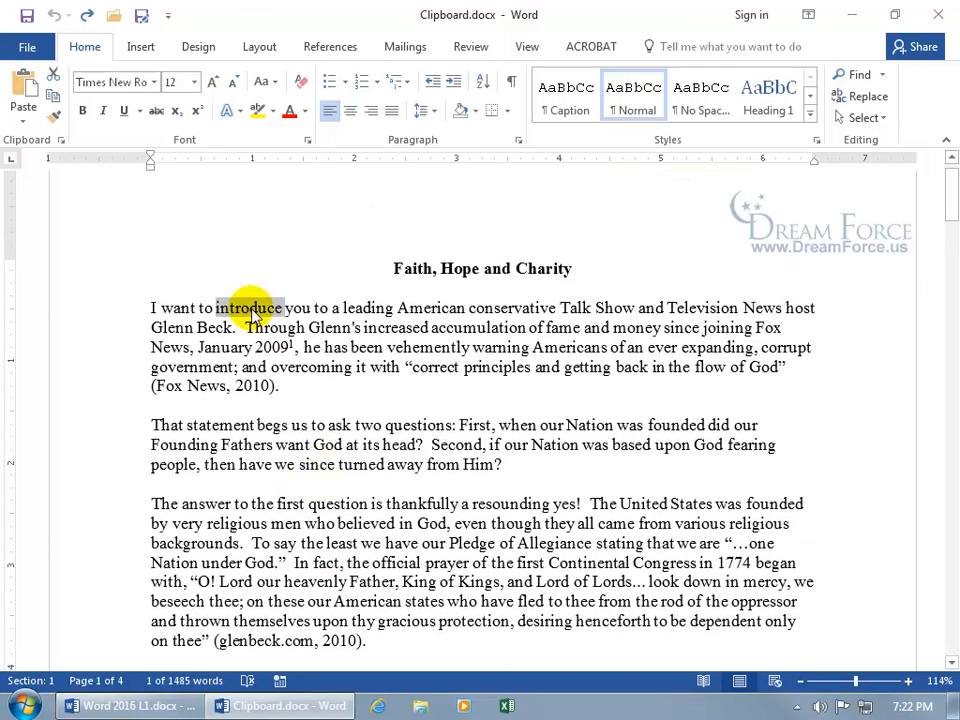
scroll(262, 318, down, 3)
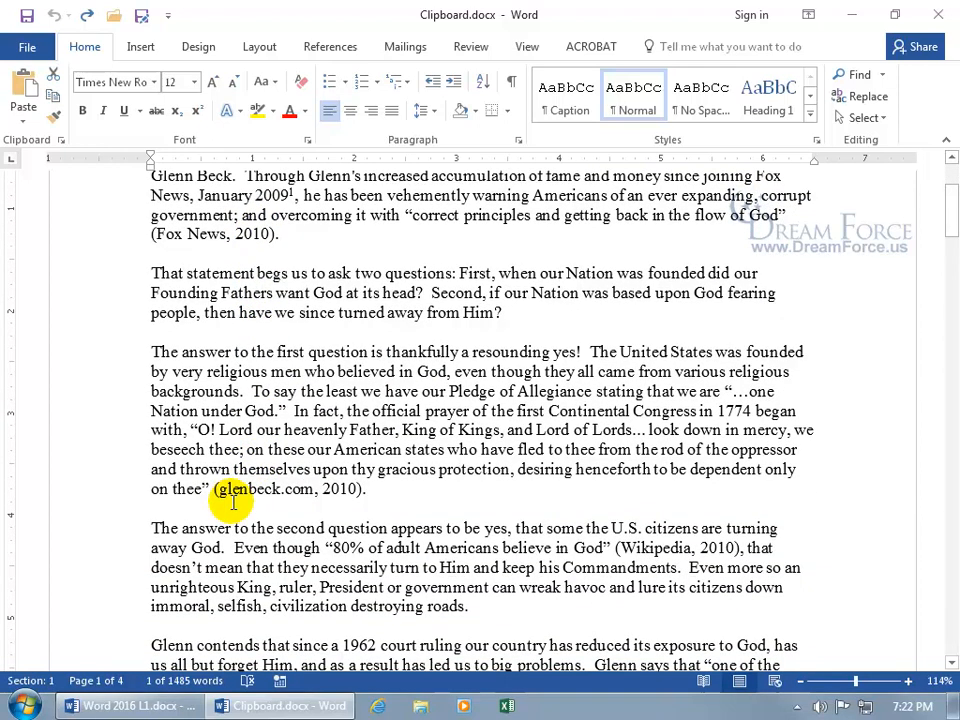
click(220, 506)
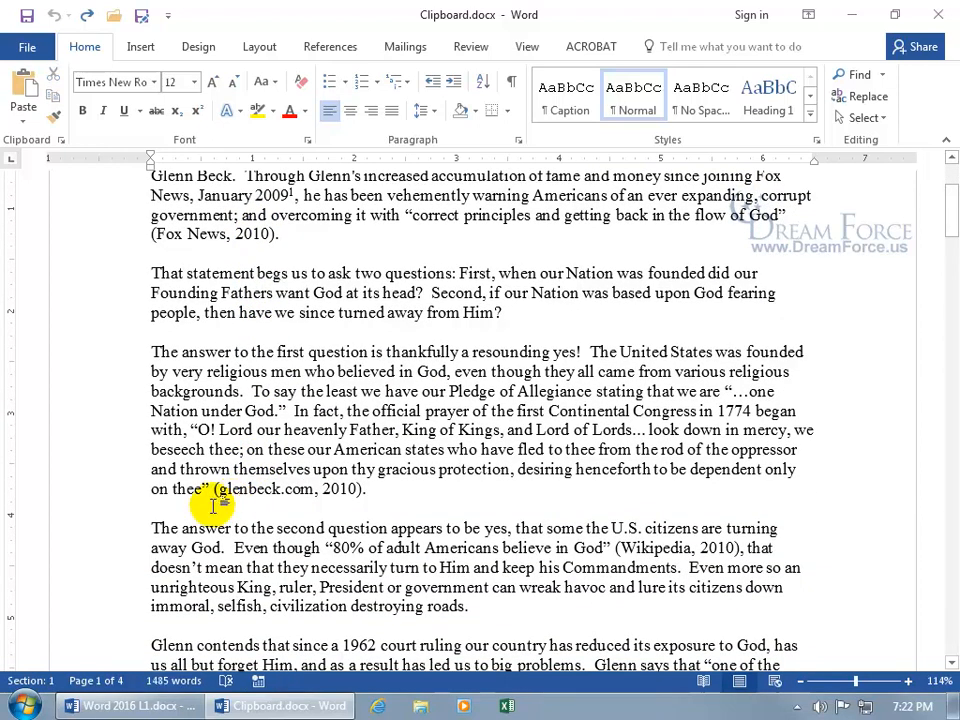
key(ctrl+v)
Step: Copy the word "ask" from the second paragraph and paste it after the pasted "introduce"
scroll(326, 422, up, 2)
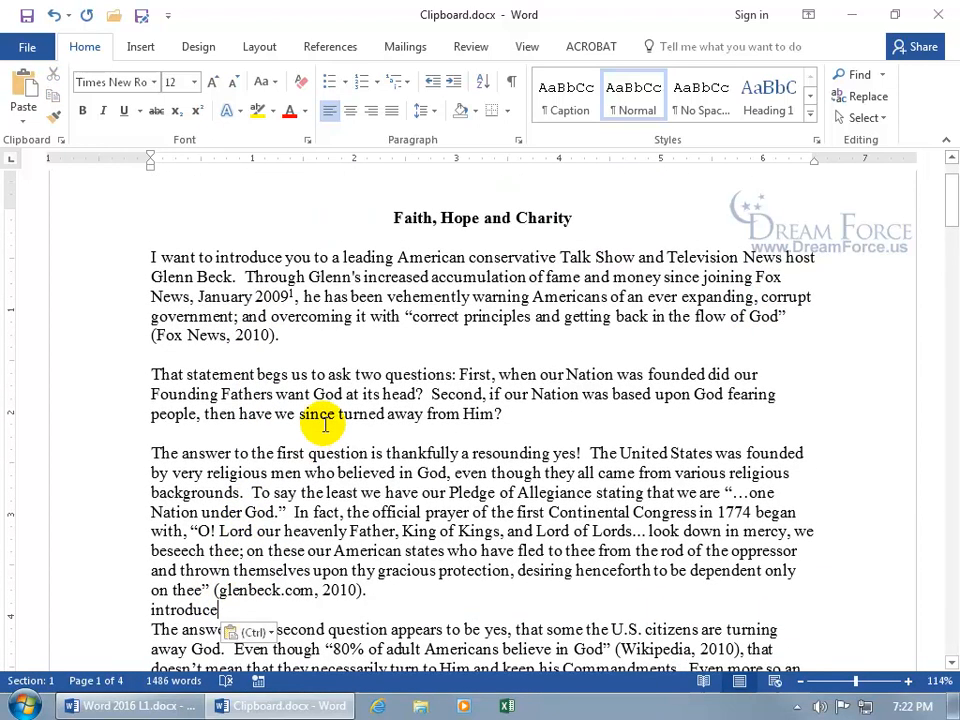
double_click(333, 374)
key(ctrl+c)
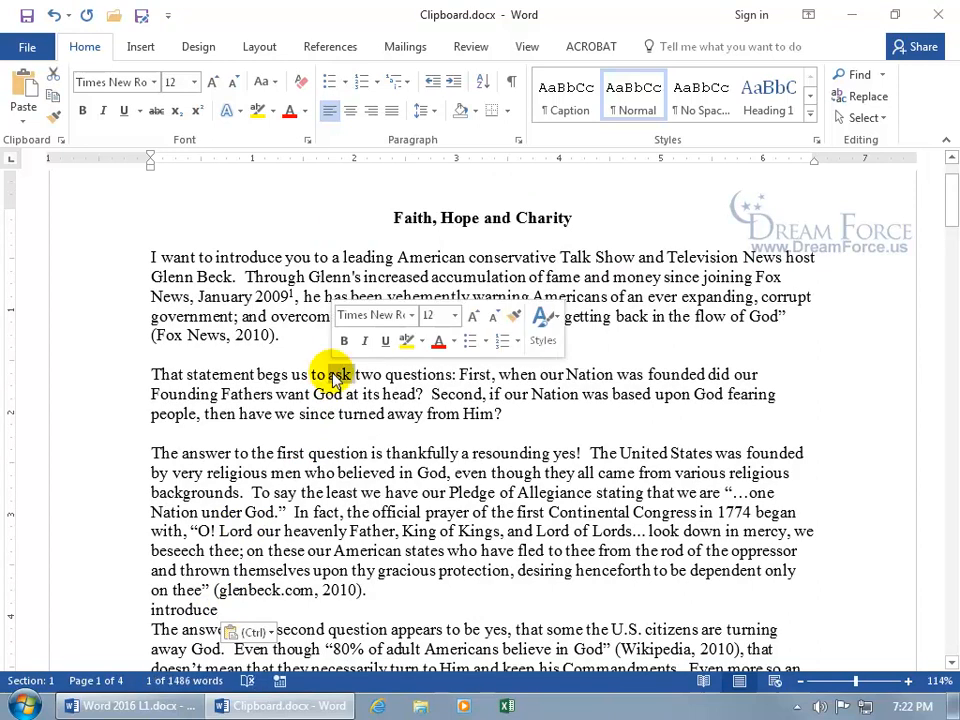
scroll(291, 510, down, 2)
click(281, 510)
key(ctrl+v)
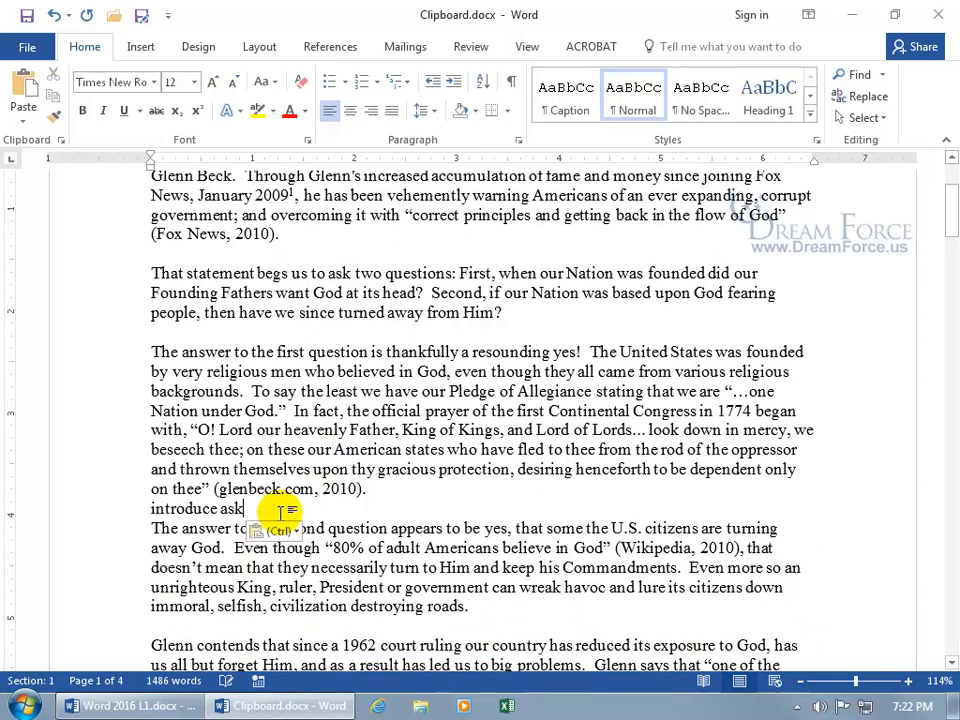
scroll(279, 514, down, 1)
scroll(285, 512, up, 3)
scroll(285, 505, up, 1)
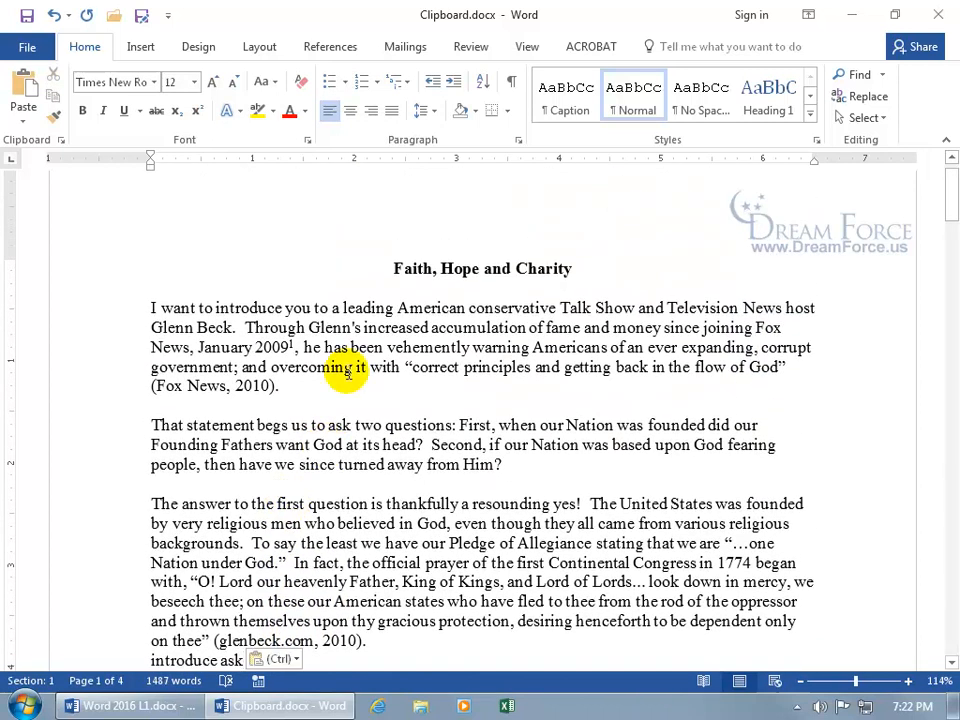
scroll(366, 478, down, 3)
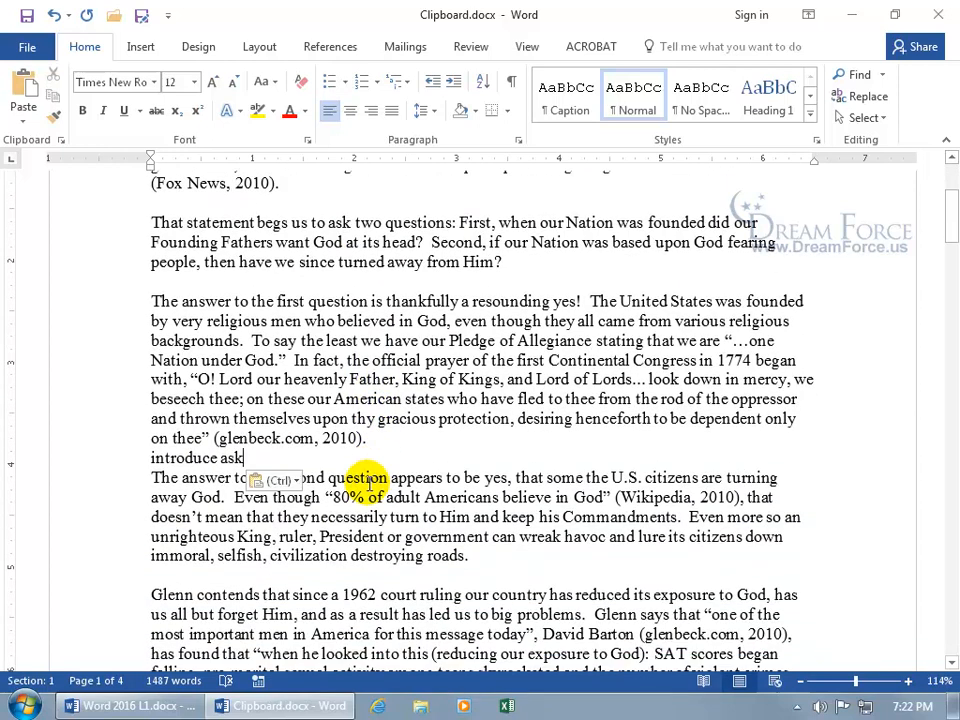
scroll(366, 478, up, 3)
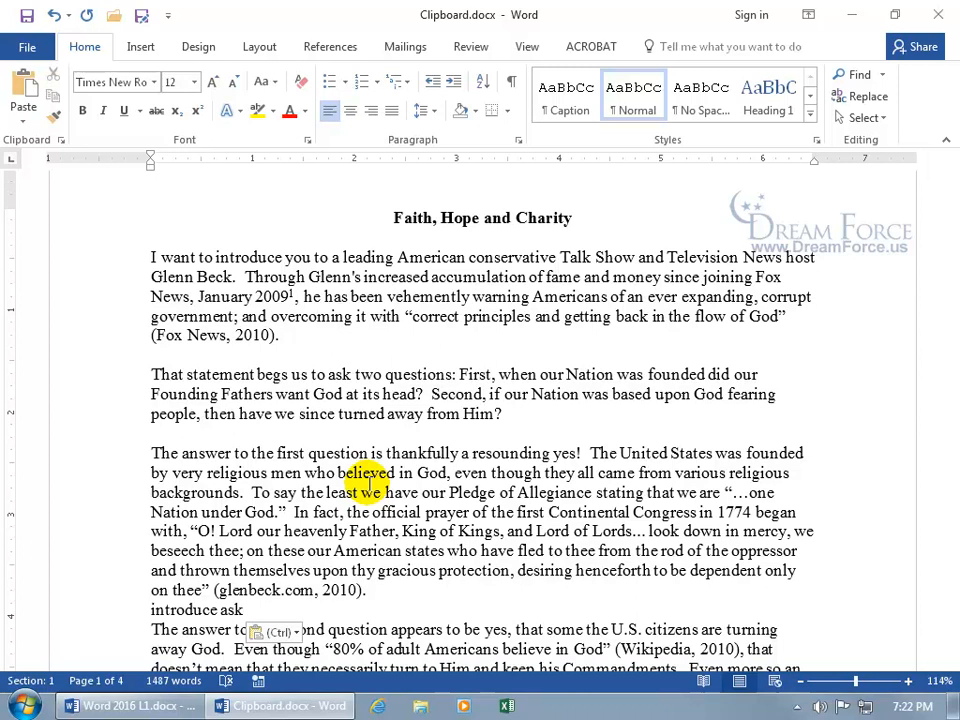
Step: Show the Office Clipboard and paste its "introduce" item on the blank line above the "What is Glenn?" heading on page 2
click(60, 140)
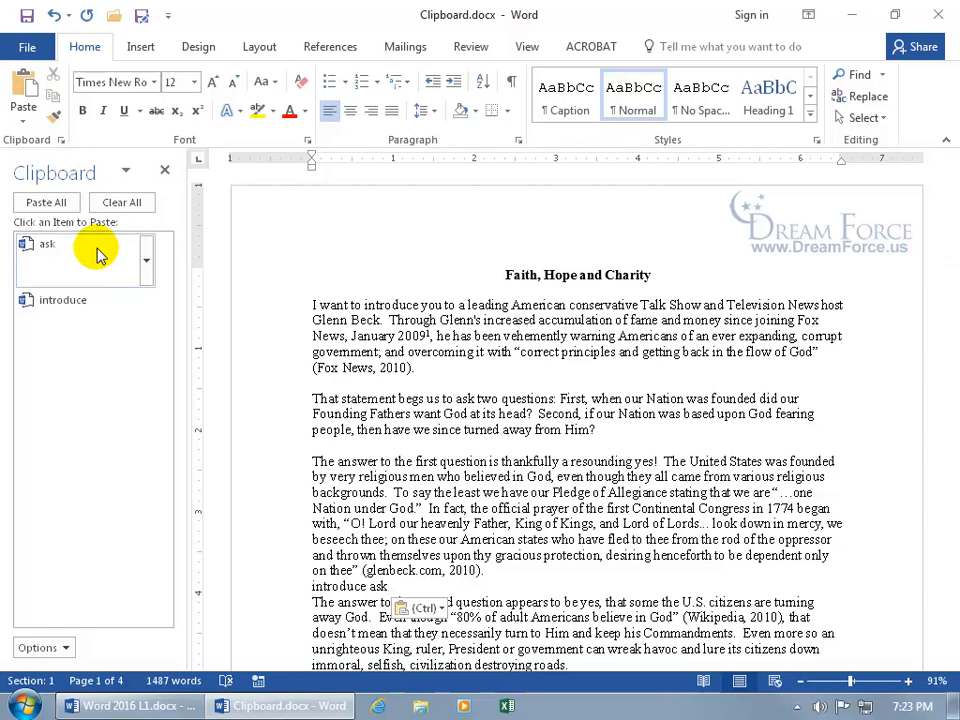
scroll(454, 394, down, 7)
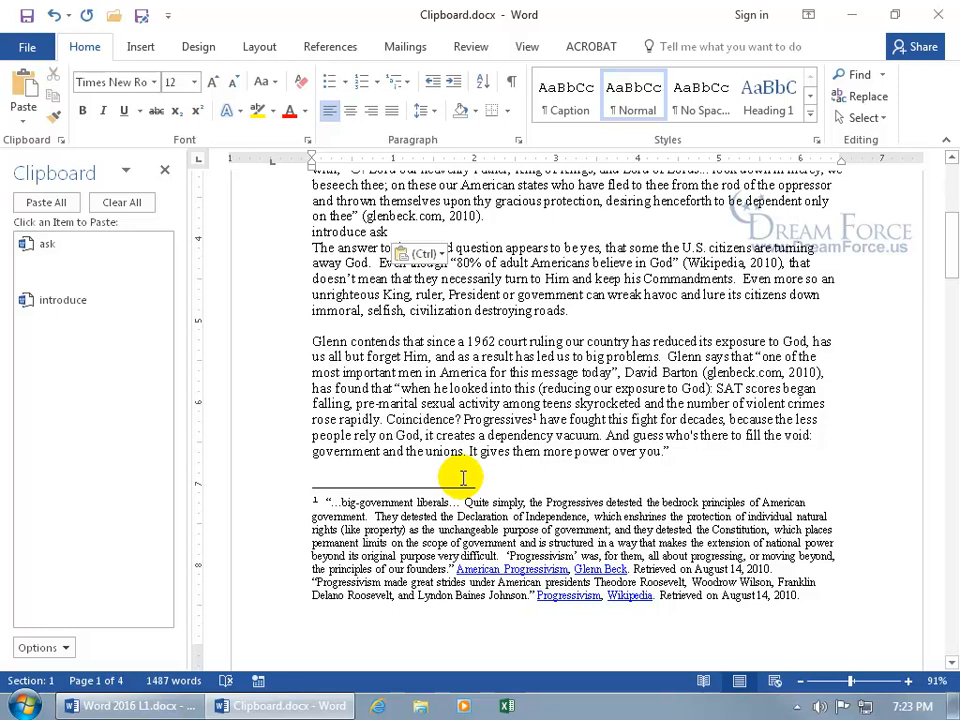
scroll(461, 480, down, 10)
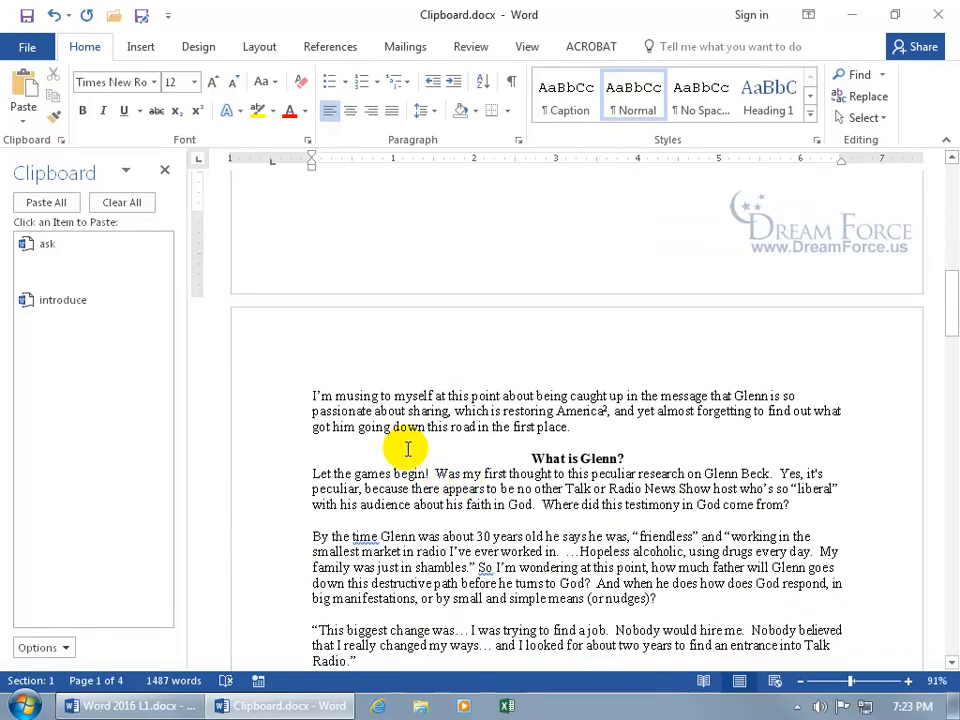
click(372, 441)
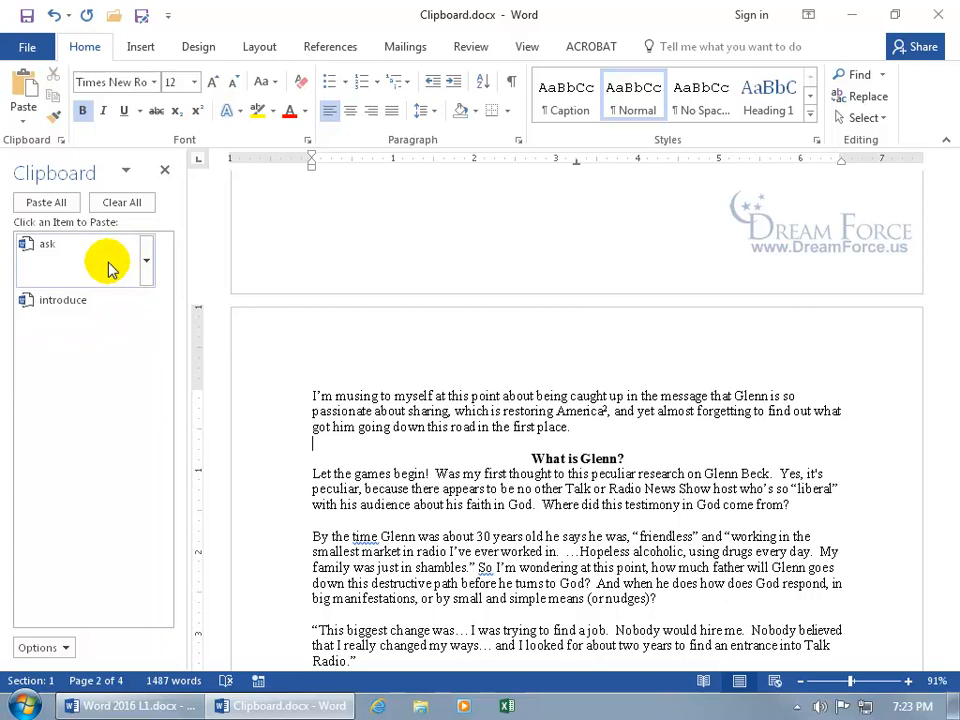
click(127, 312)
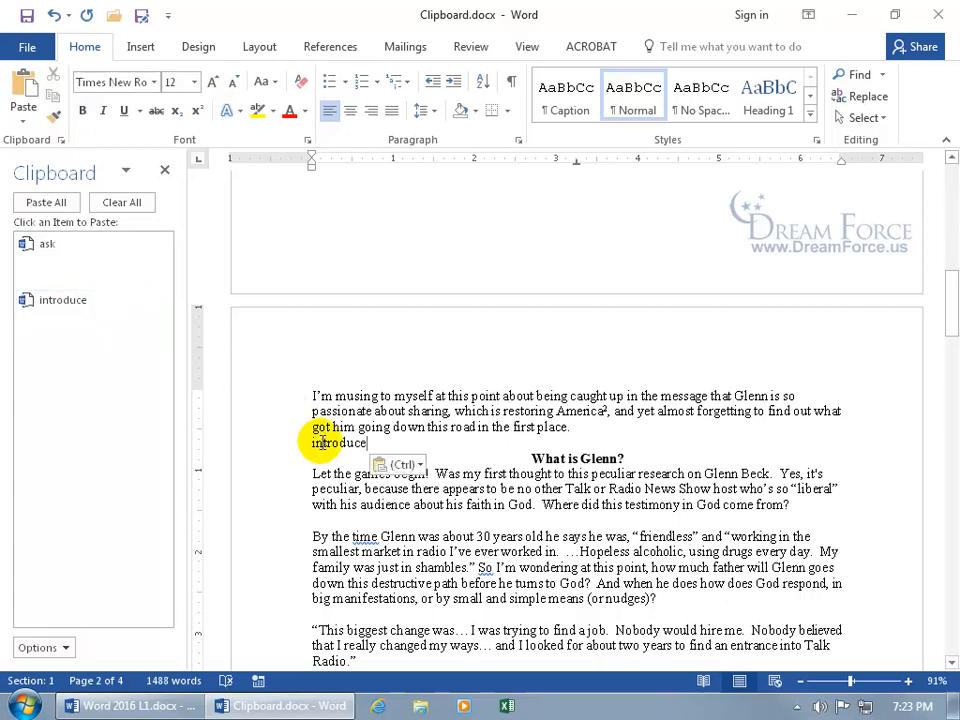
click(147, 303)
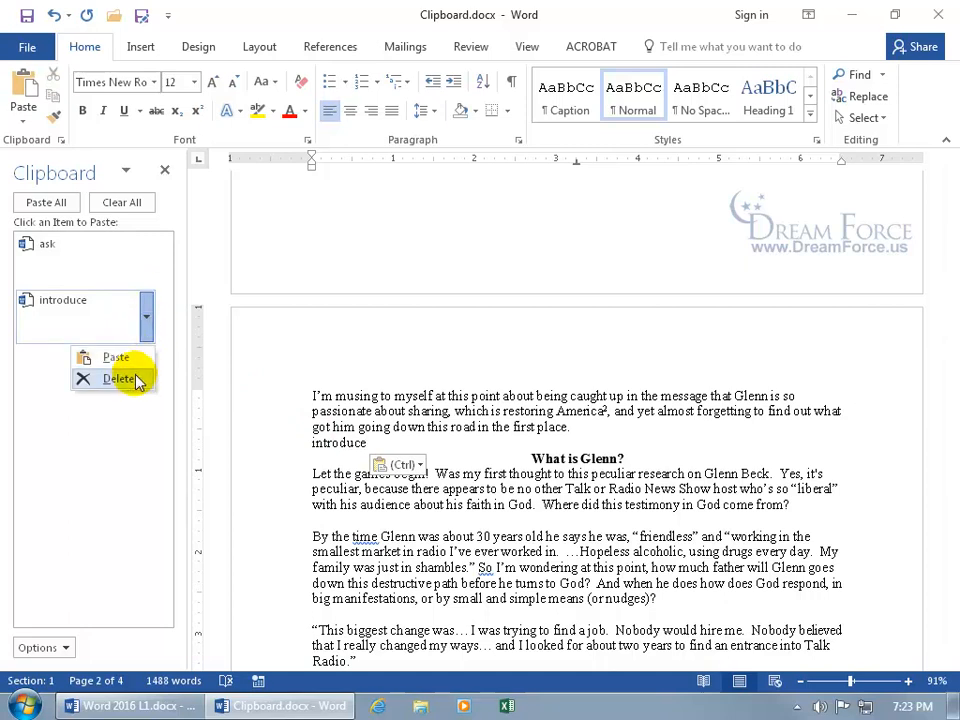
click(85, 302)
right_click(86, 301)
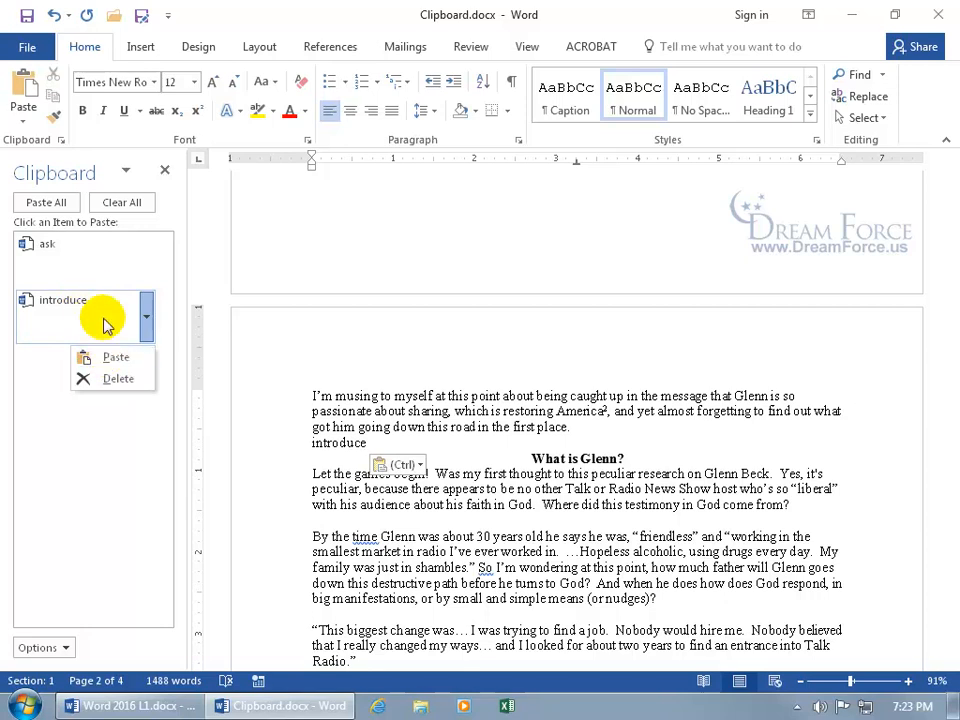
click(435, 449)
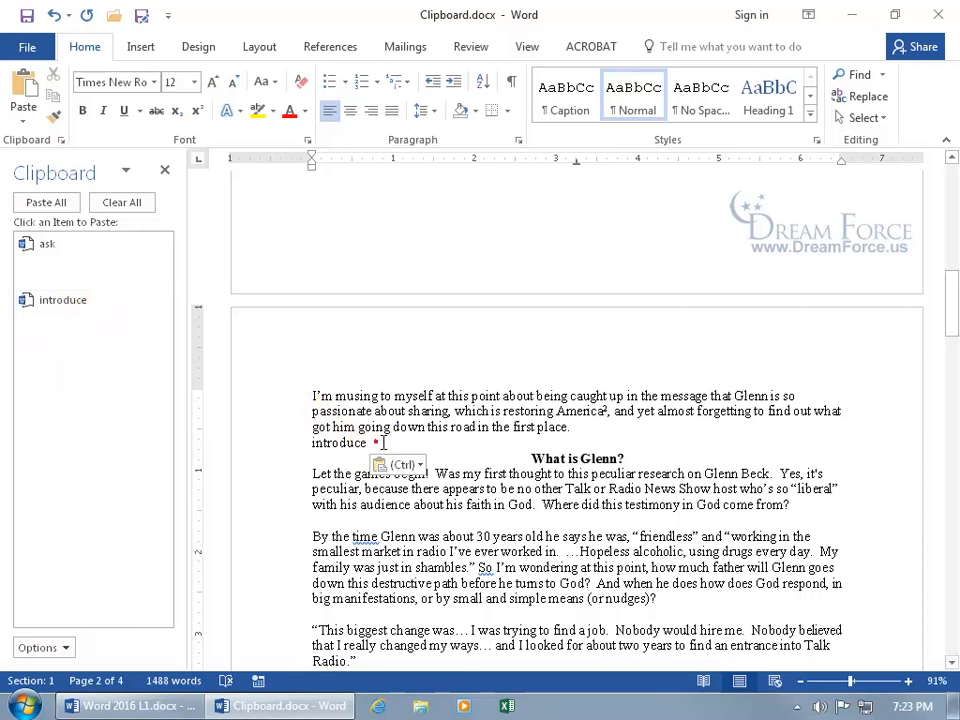
Step: Paste the collected "ask" above the paragraph starting "By the time" and "introduce" above the one starting "This biggest change was"
click(364, 514)
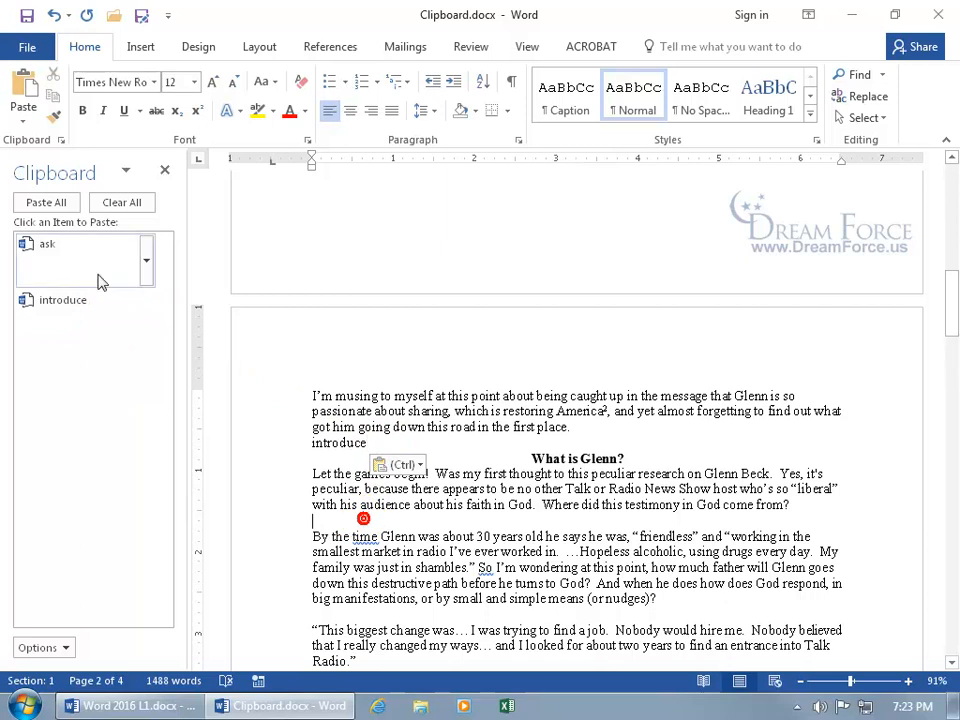
click(40, 243)
click(380, 614)
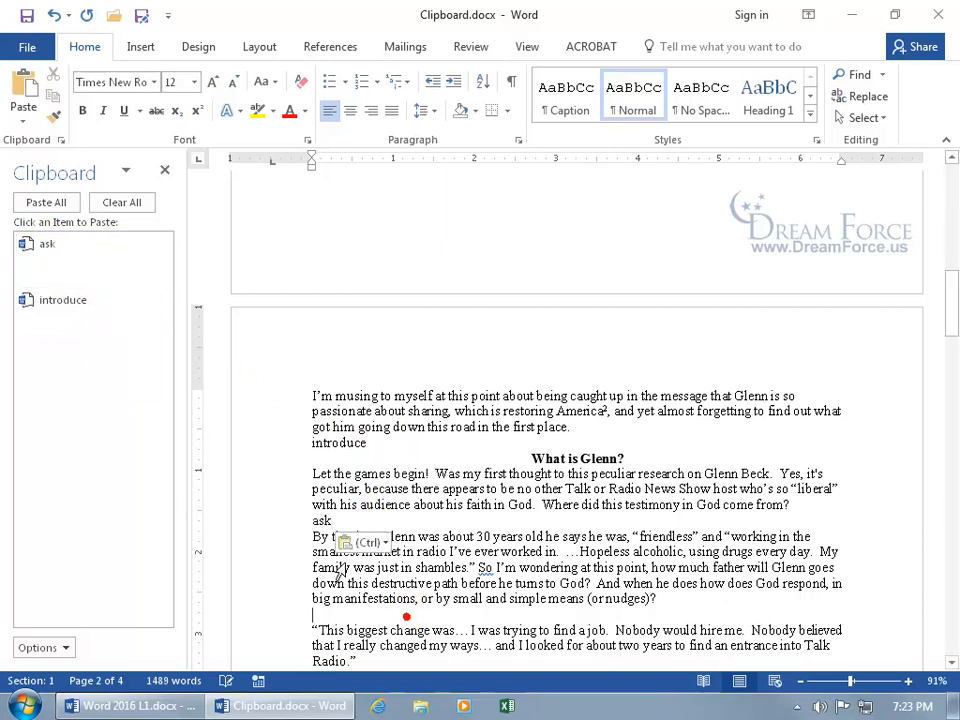
click(50, 302)
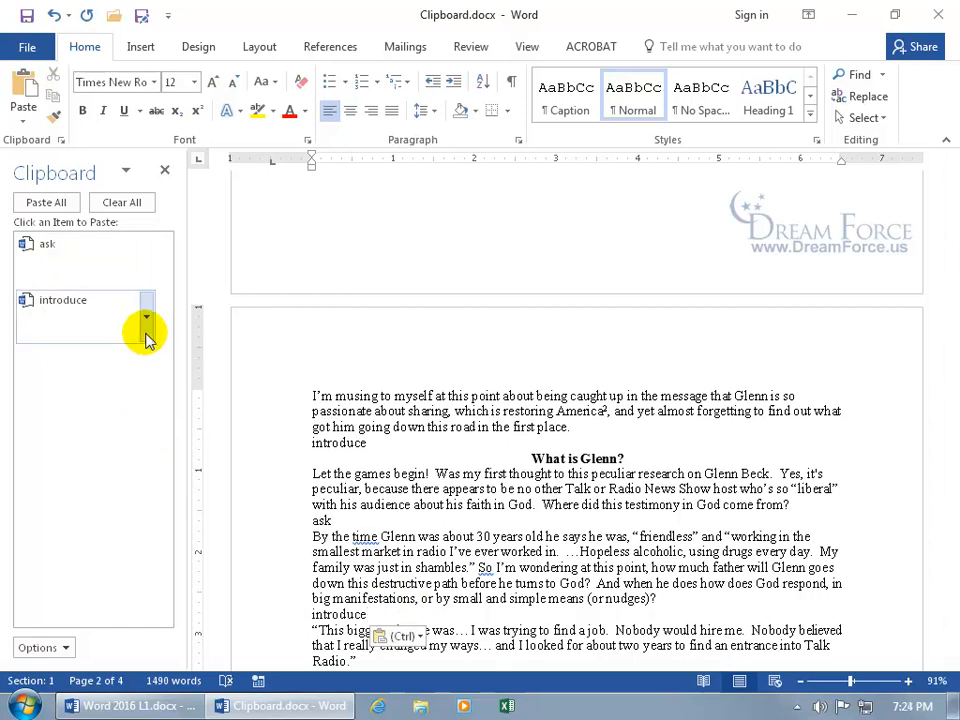
Step: Delete the "introduce" item from the Office Clipboard and clear all remaining items
click(146, 322)
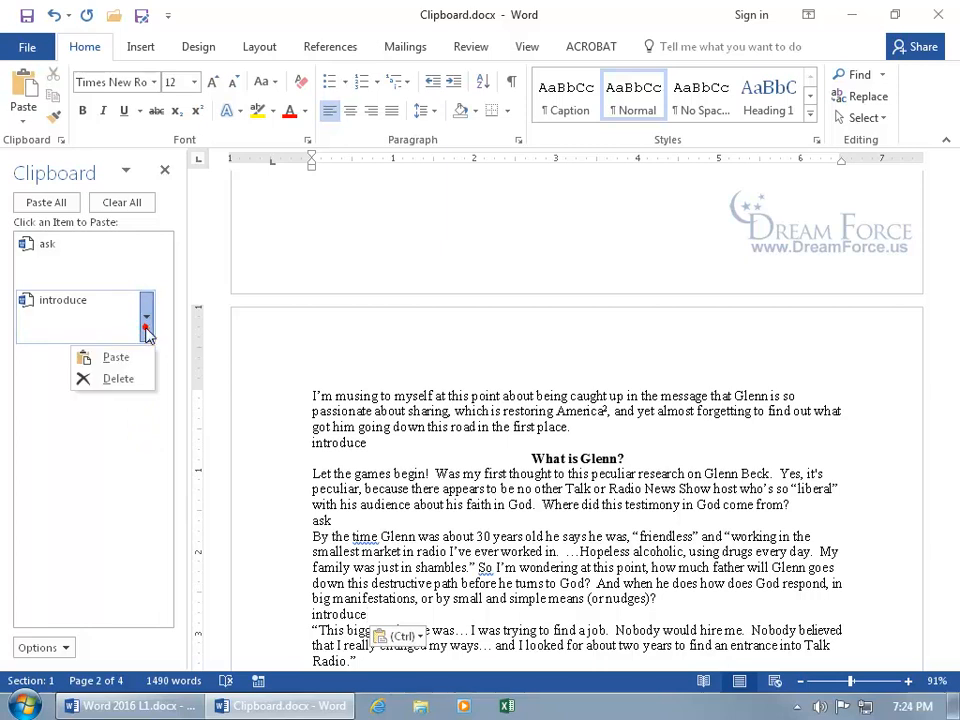
click(125, 380)
click(130, 204)
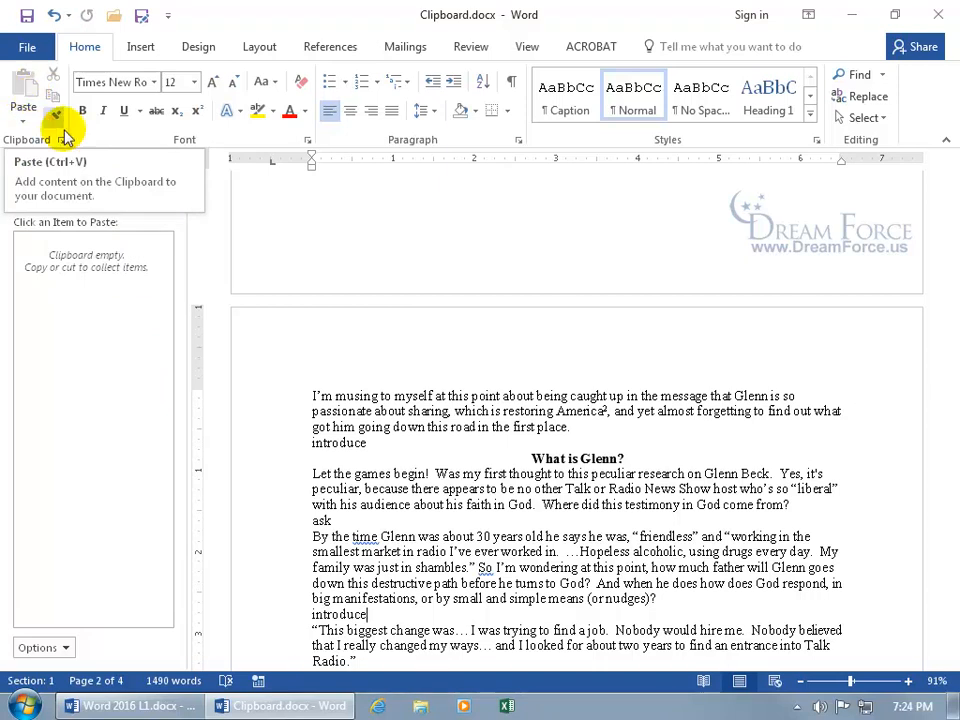
Step: Copy the title "Faith, Hope and Charity", "vehemently" and "questions" to the Office Clipboard, and cut the quotation "correct principles and getting back in the flow of God"
drag(951, 321, 944, 197)
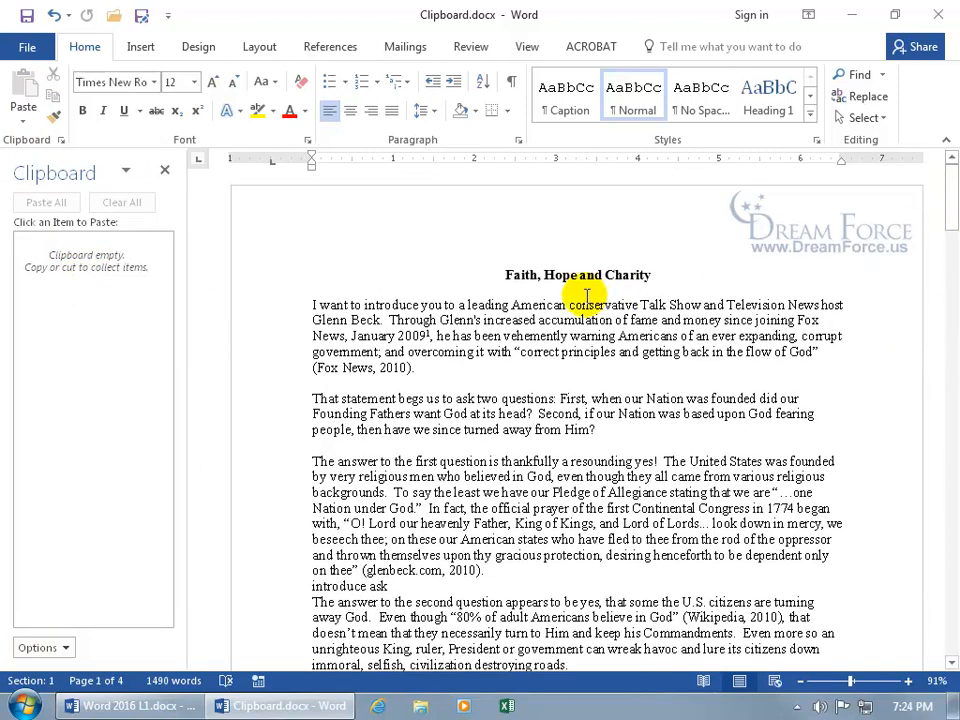
drag(505, 274, 638, 277)
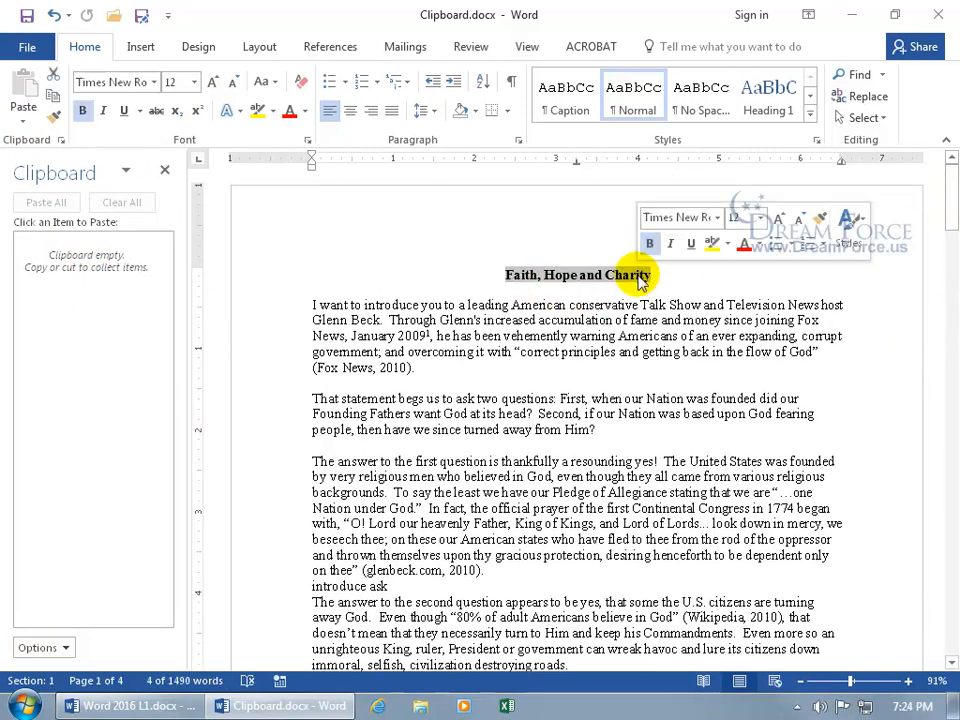
key(ctrl+c)
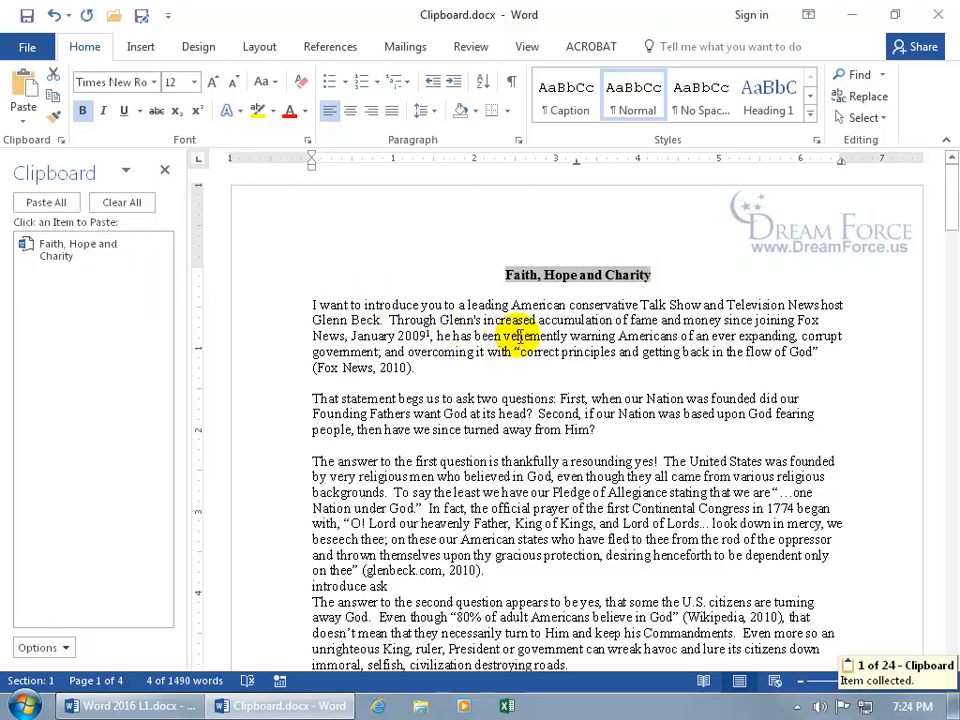
double_click(520, 337)
key(ctrl+c)
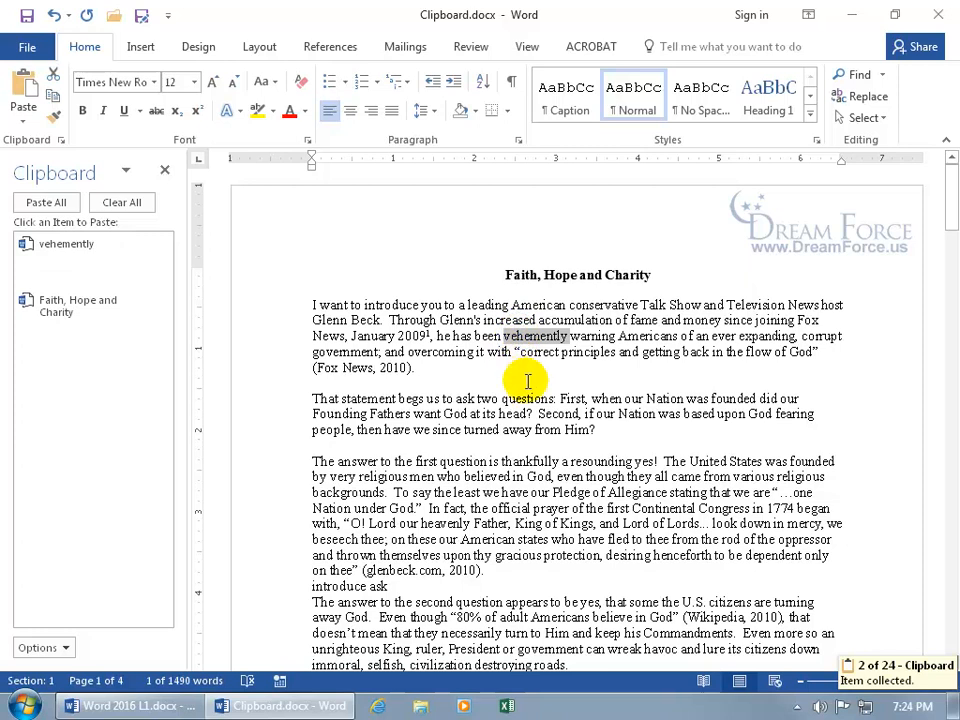
double_click(527, 399)
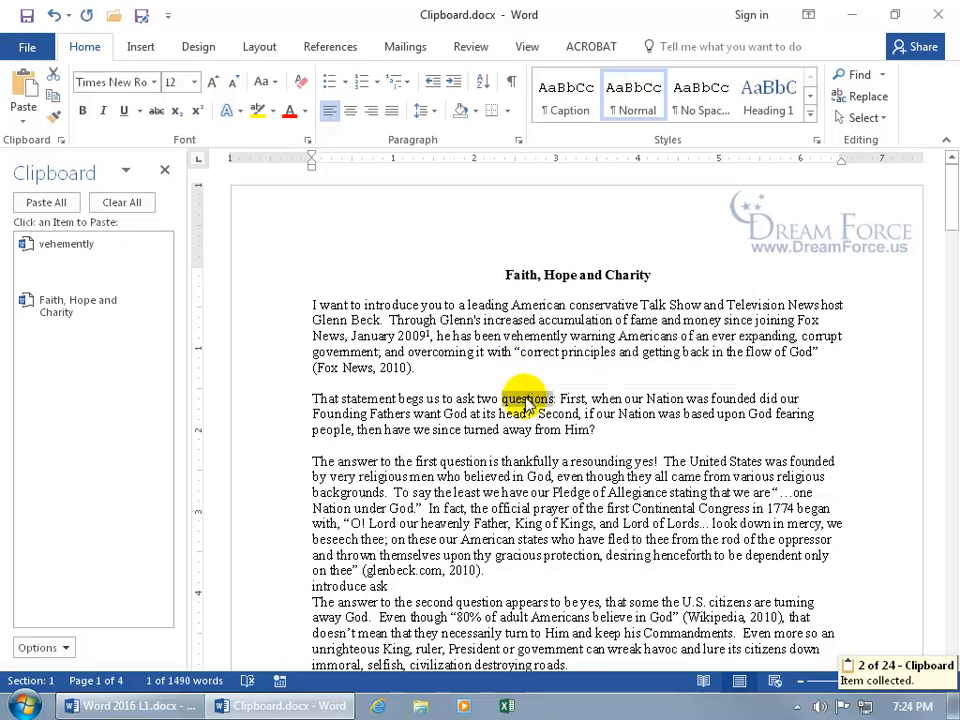
key(ctrl+c)
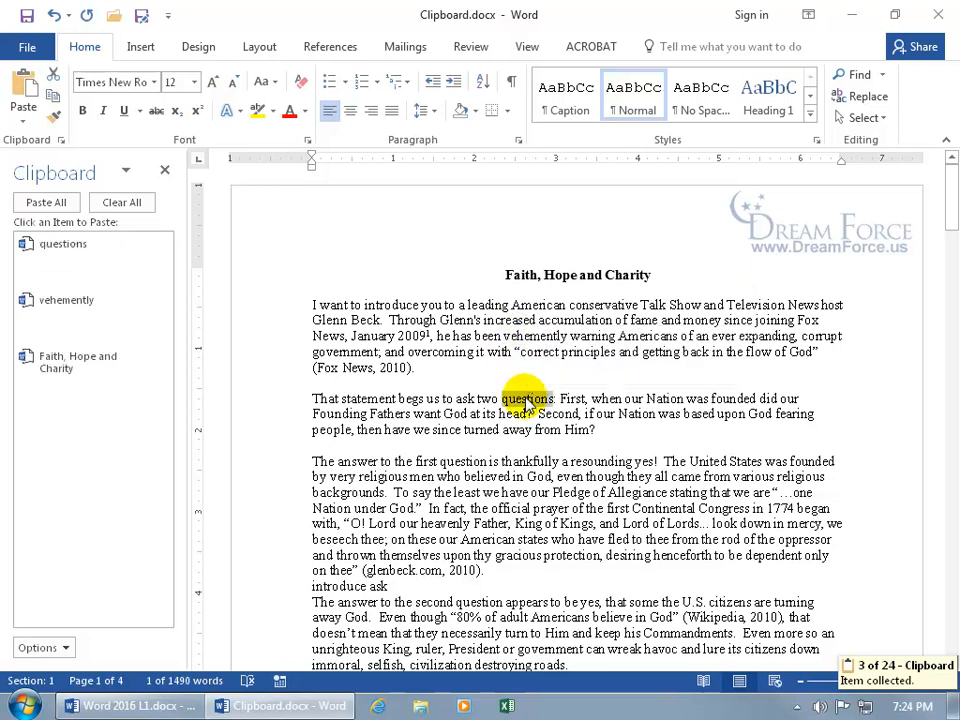
drag(516, 352, 816, 352)
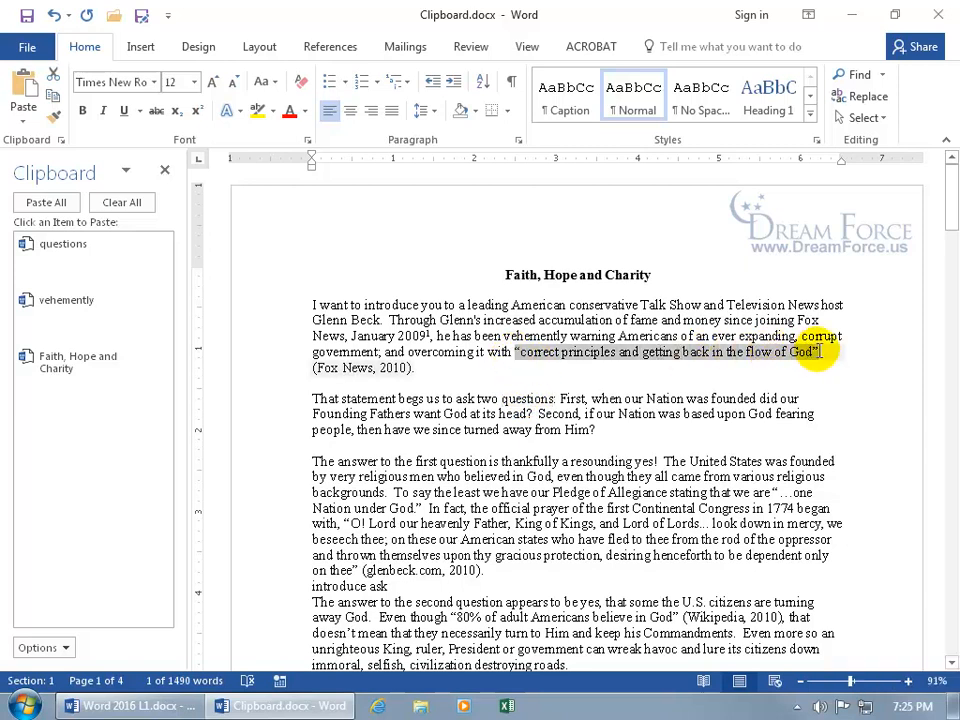
key(ctrl+x)
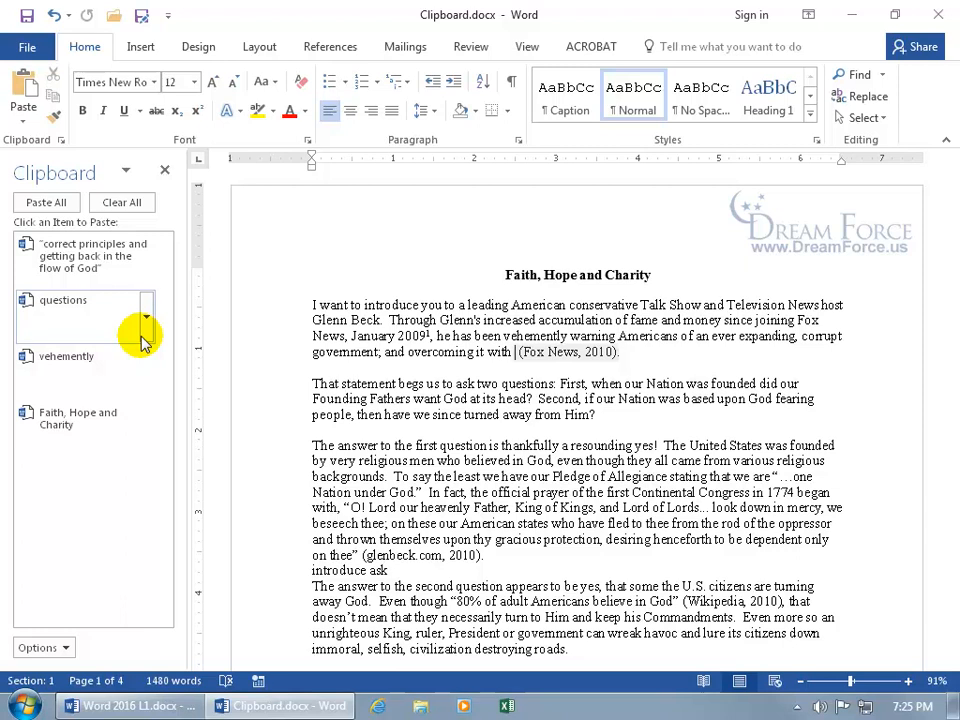
Step: Switch to Excel, paste the collected "vehemently" into B9 and "Faith, Hope and Charity" into B13, and close the workbook
click(507, 706)
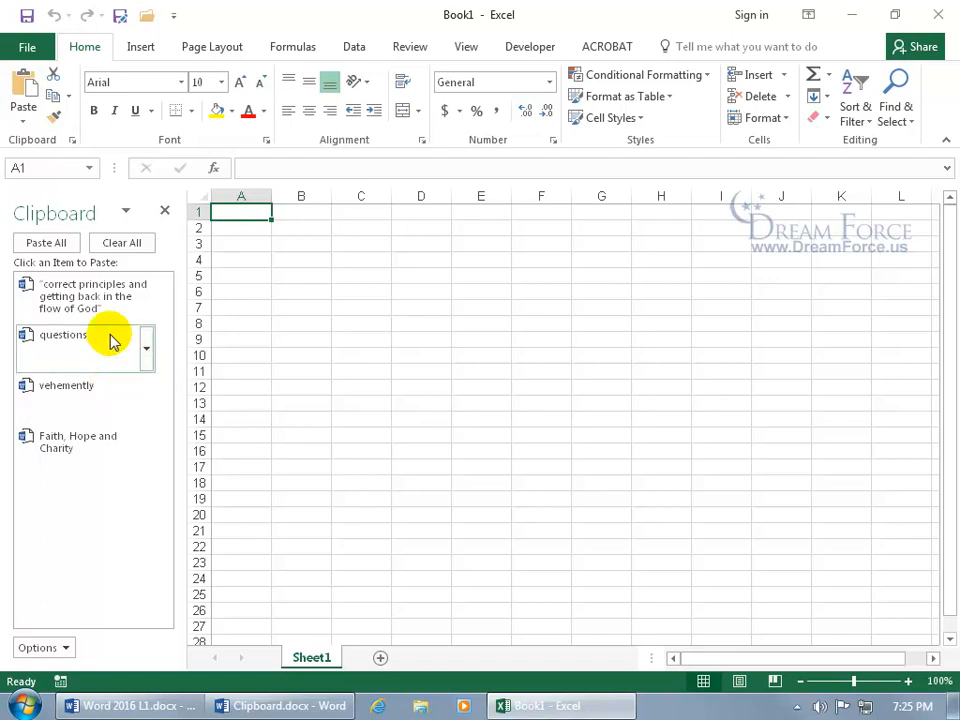
click(304, 340)
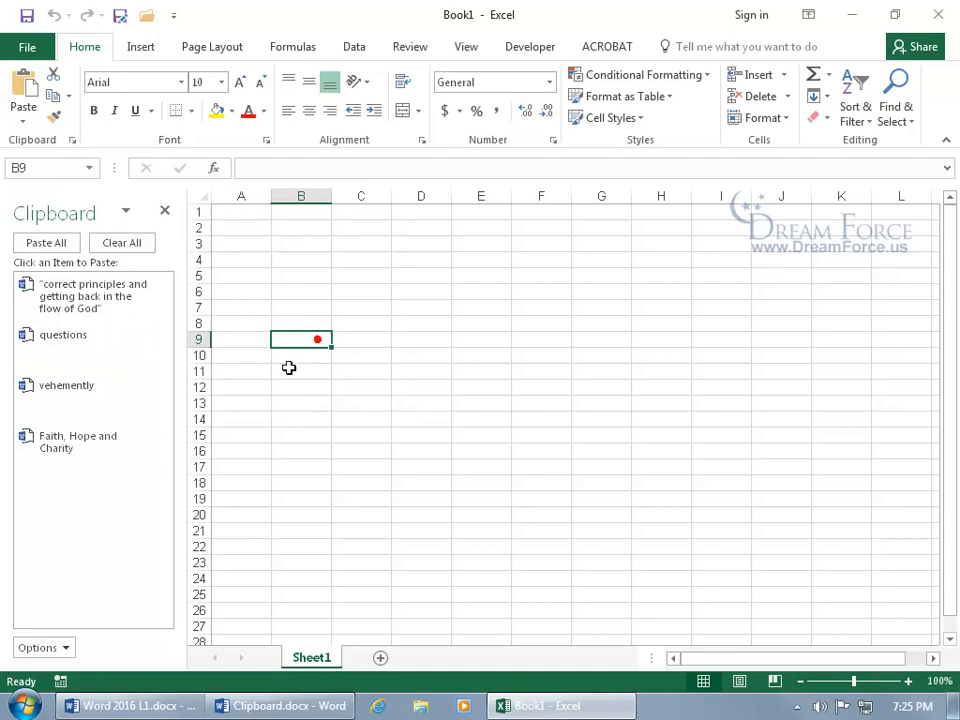
click(125, 388)
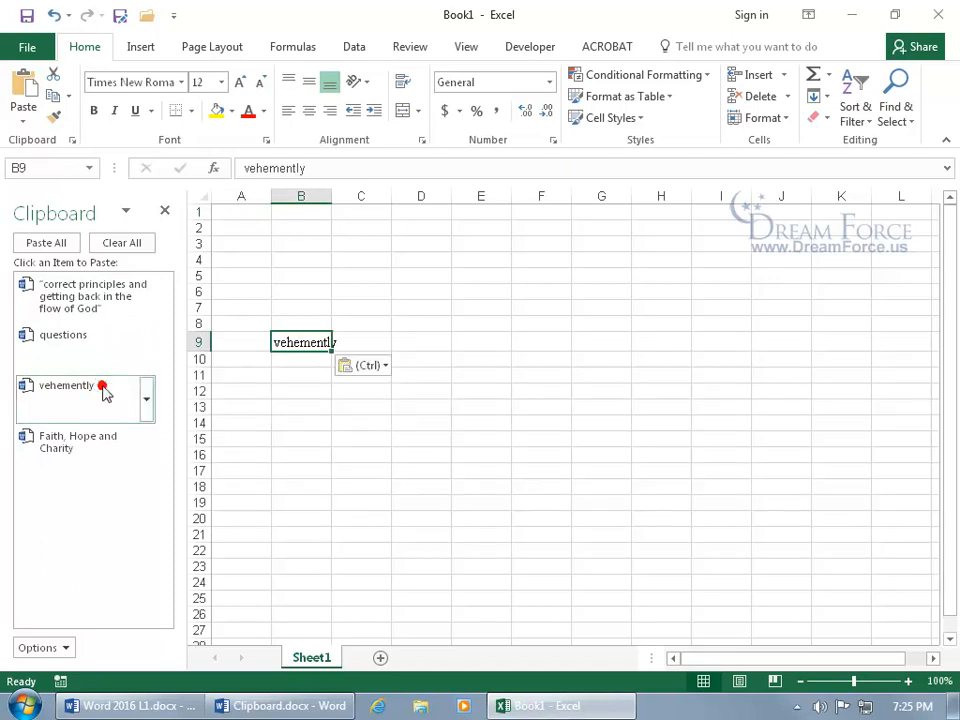
click(315, 408)
click(110, 446)
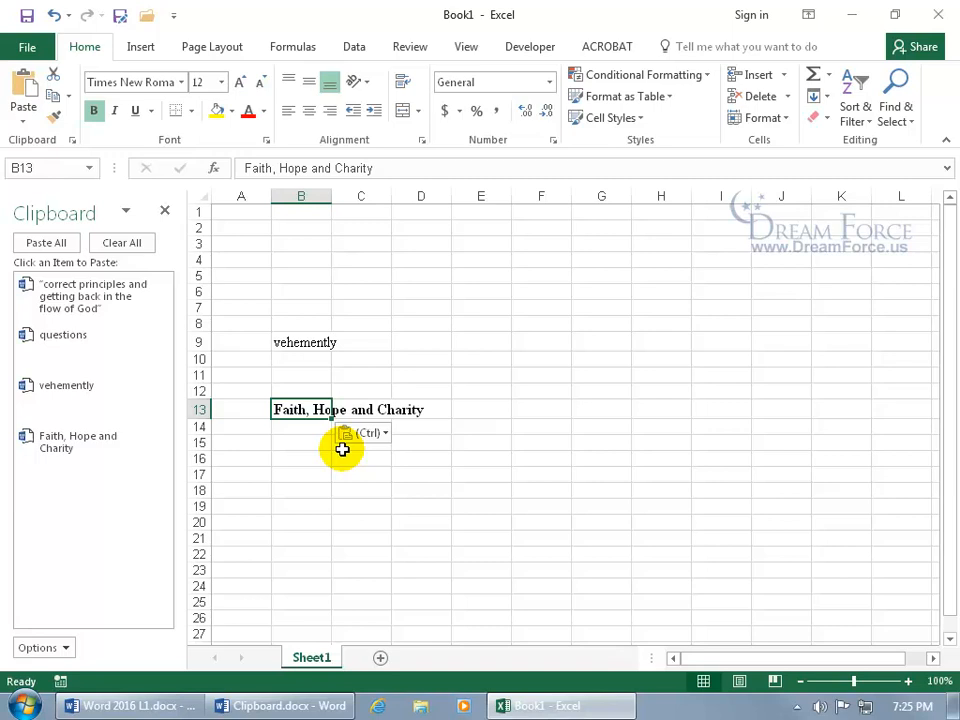
click(938, 14)
click(487, 375)
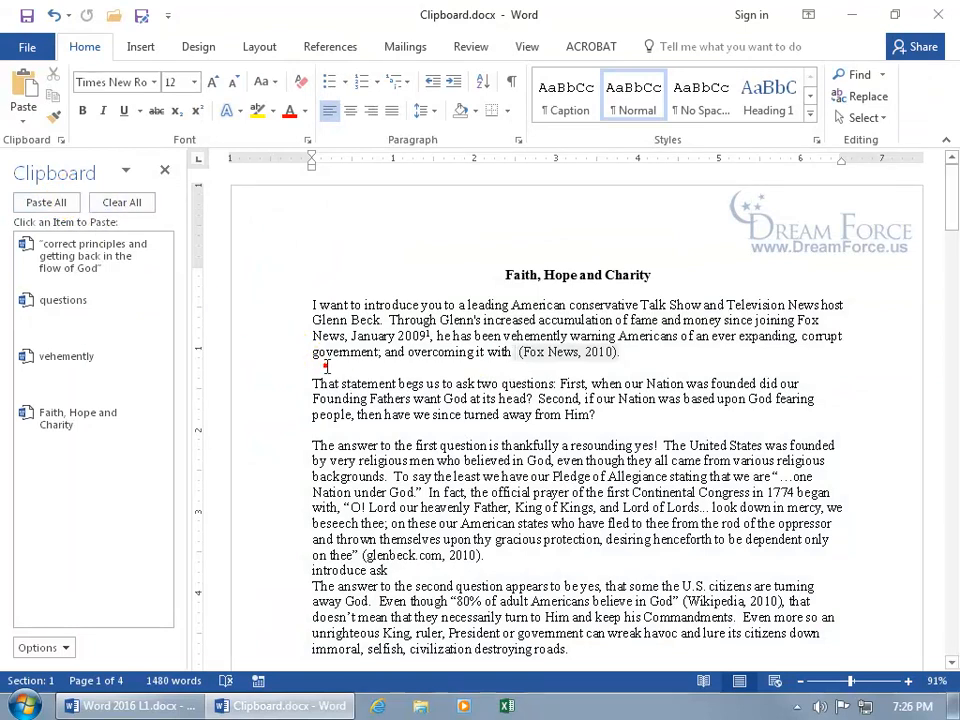
Step: Add blank lines above the paragraph starting "That statement begs us" and paste all collected Office Clipboard items there
click(314, 381)
key(Return)
key(Return)
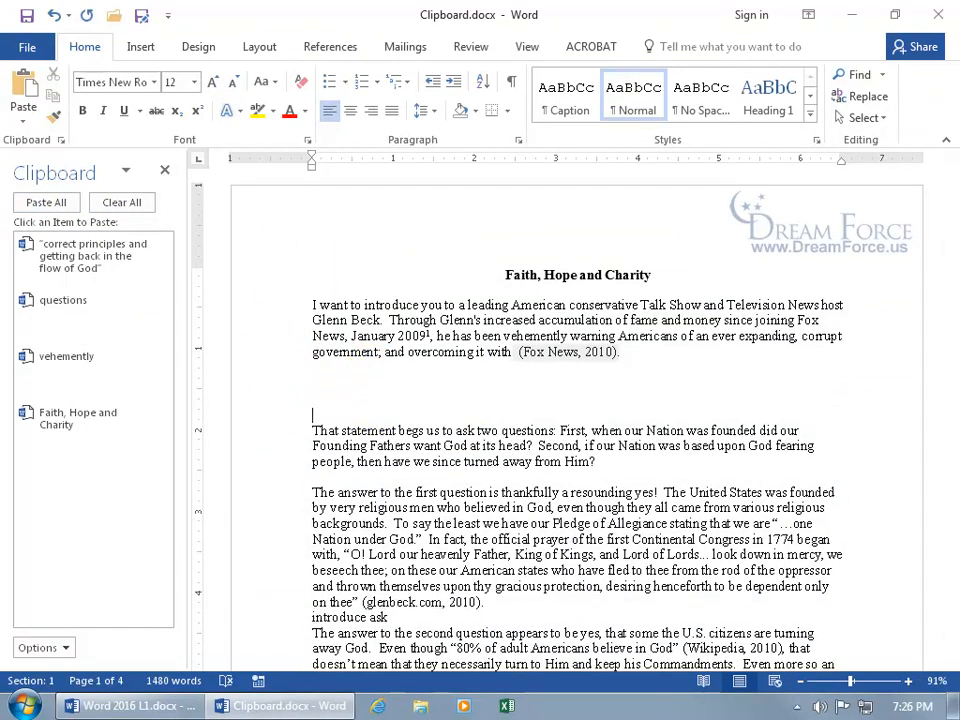
click(319, 383)
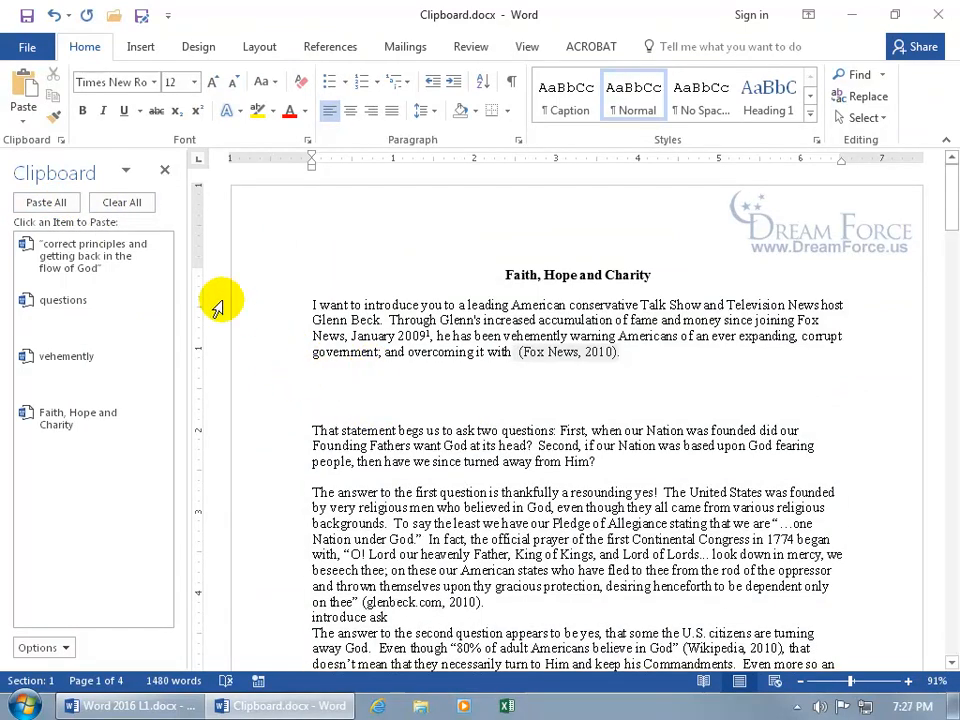
click(48, 204)
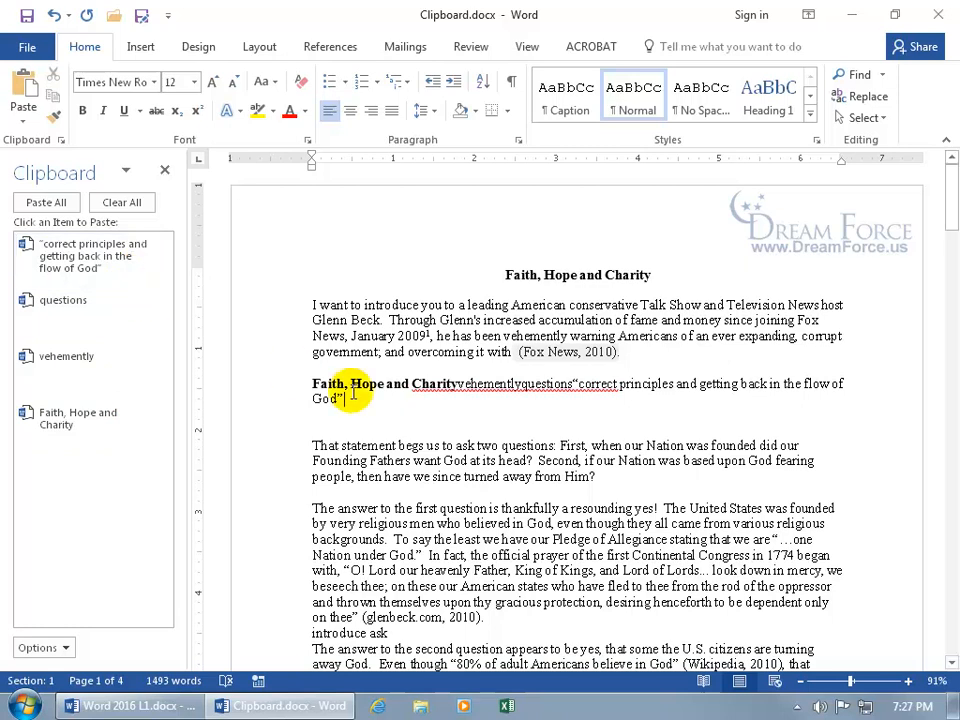
Step: Undo pasting all the clipboard items and adding the blank lines below the first paragraph
click(54, 15)
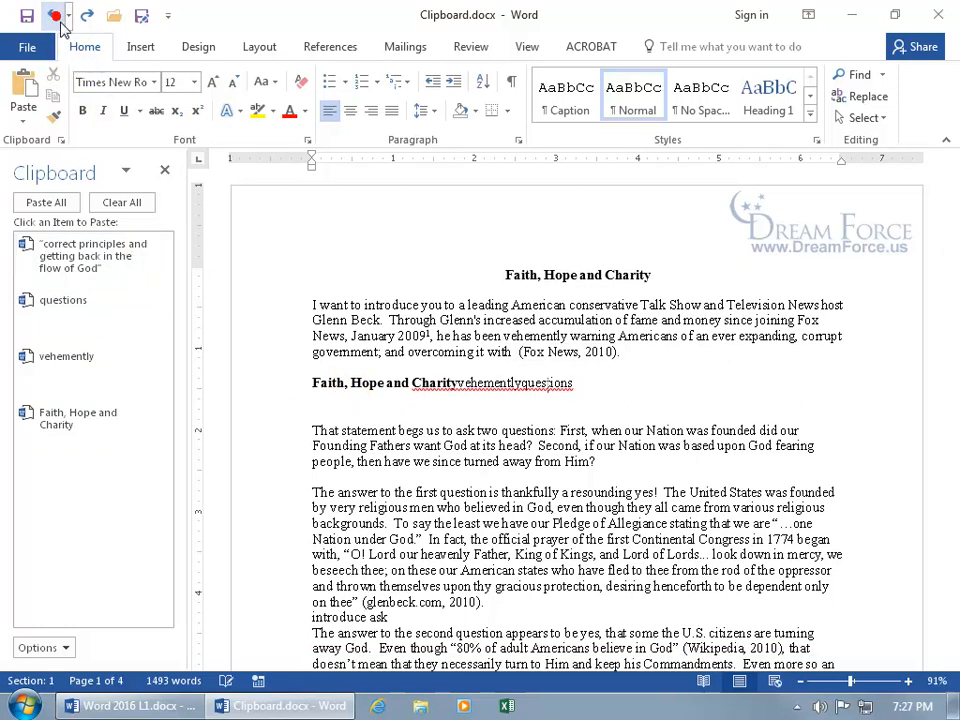
click(54, 15)
click(54, 15)
click(54, 15)
click(57, 18)
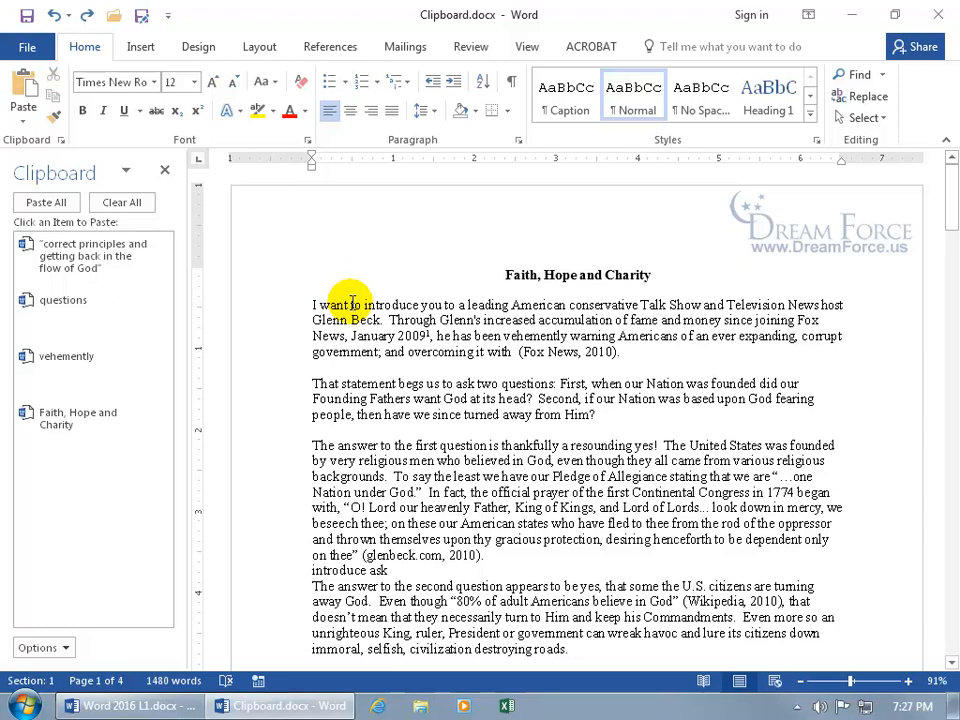
Step: Examine the Office Clipboard's display options and the commands offered by its taskbar notification icon
click(65, 648)
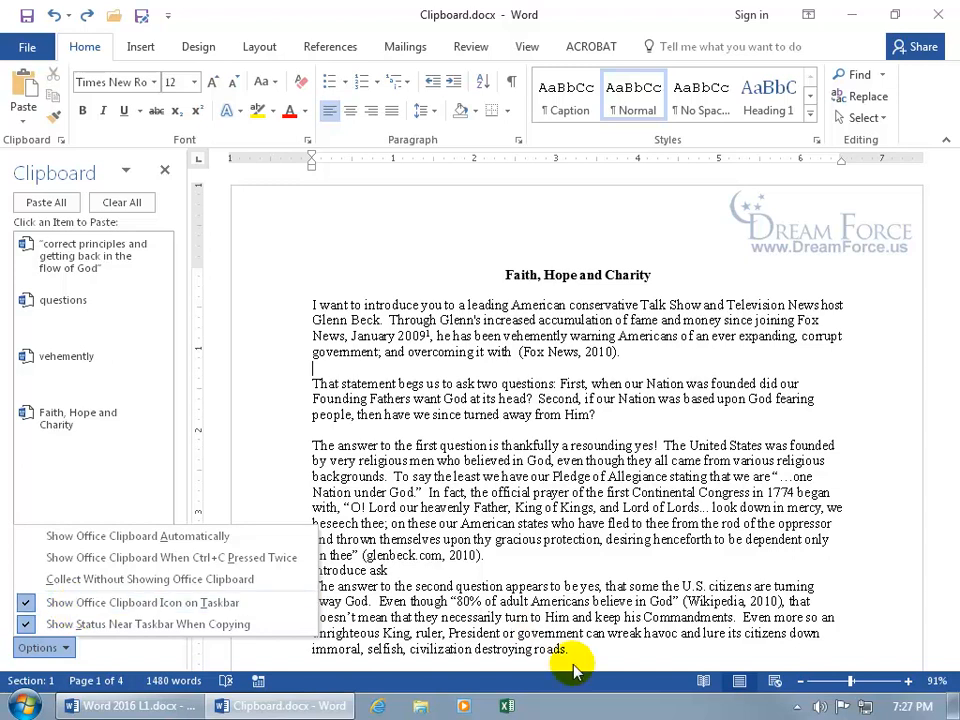
click(797, 708)
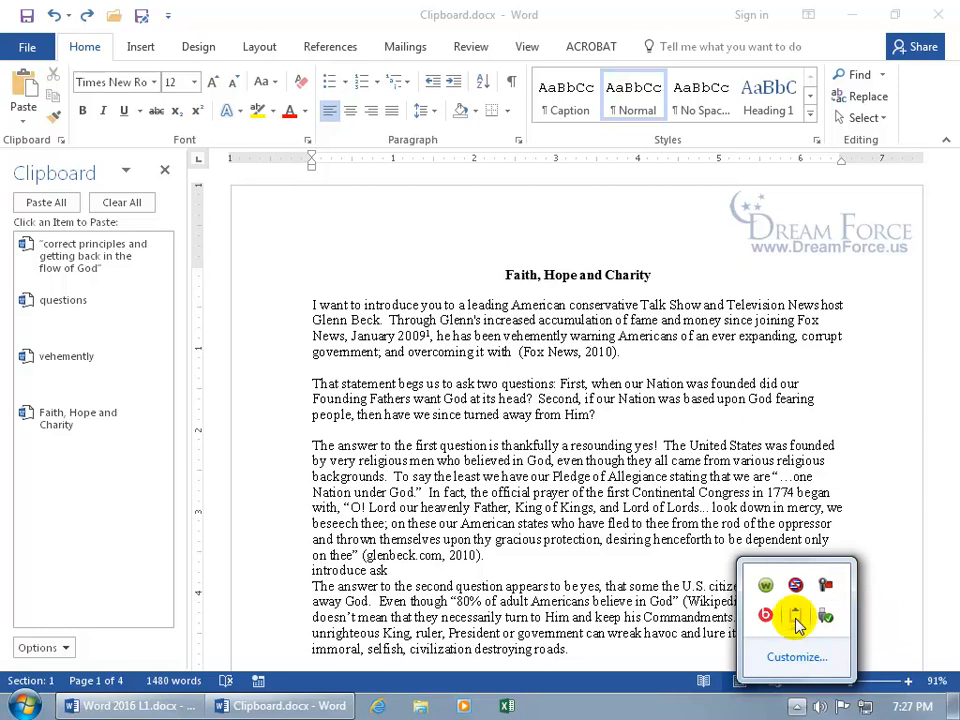
right_click(797, 624)
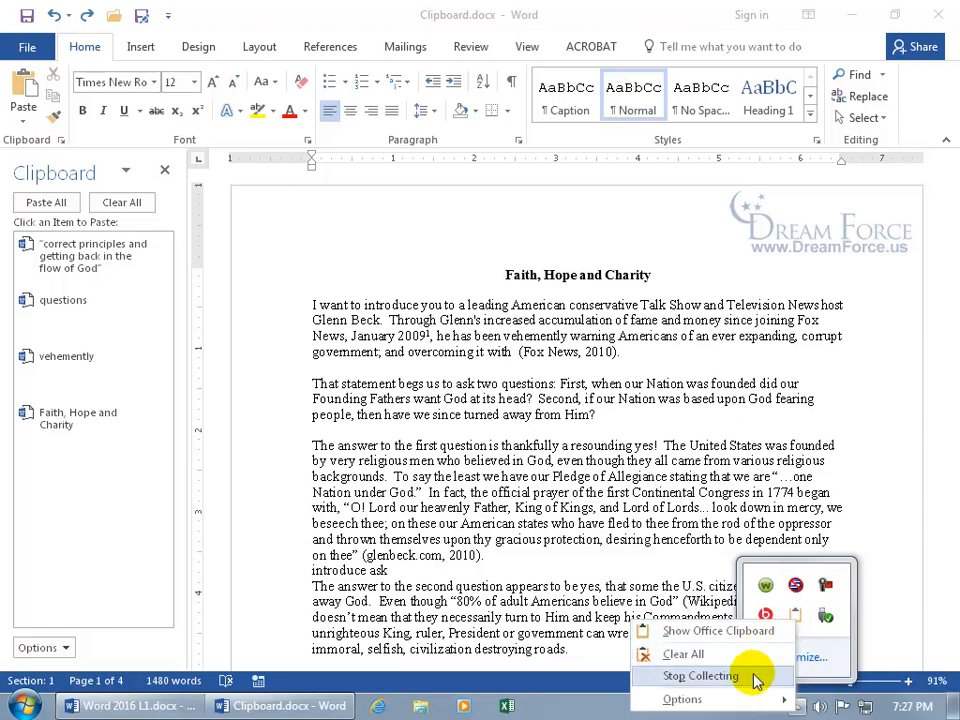
mouse_move(752, 701)
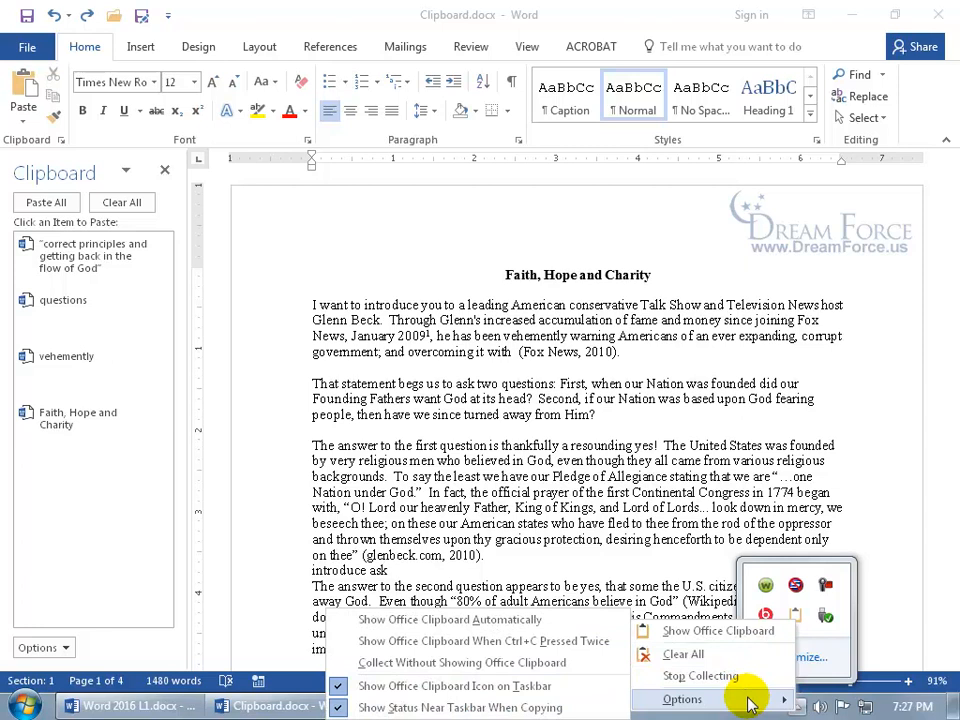
click(57, 652)
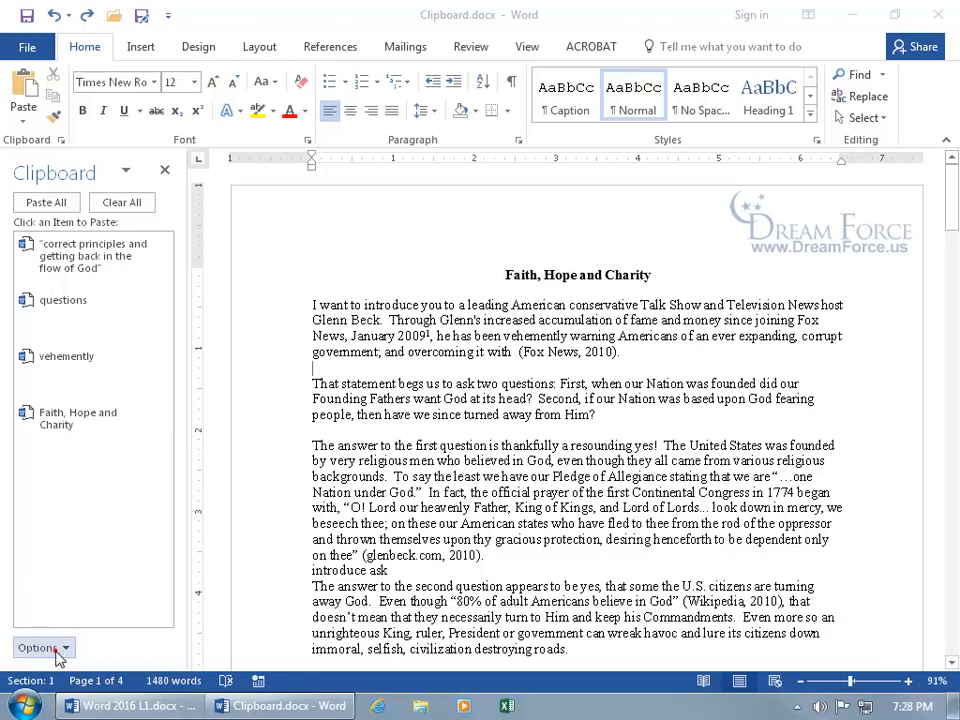
Step: Enable "Show Office Clipboard When Ctrl+C Pressed Twice" and close the Office Clipboard
click(57, 650)
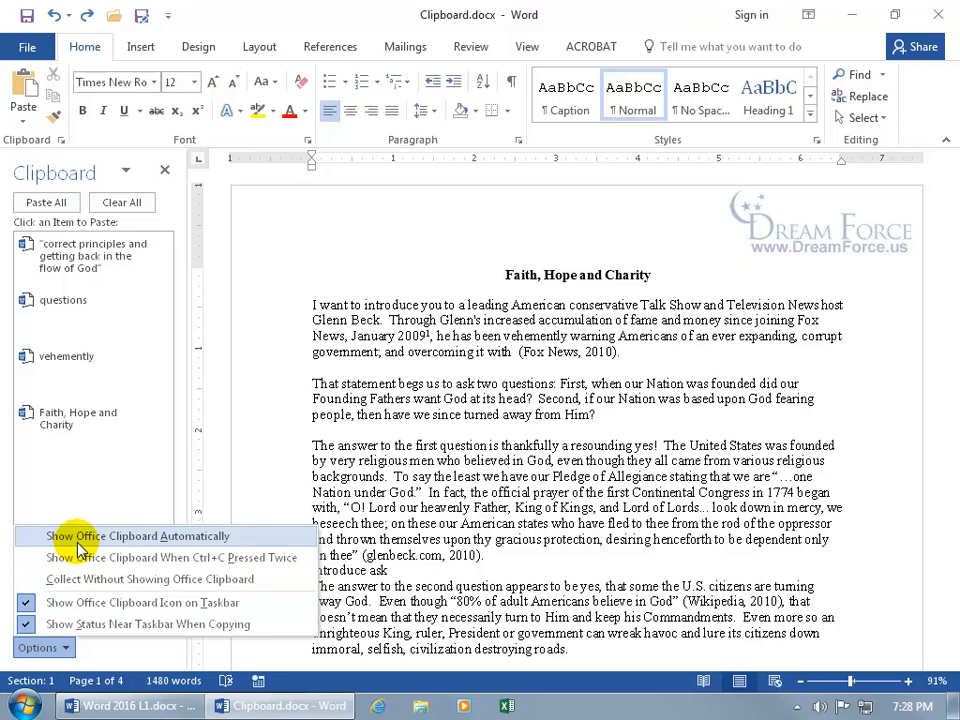
click(26, 558)
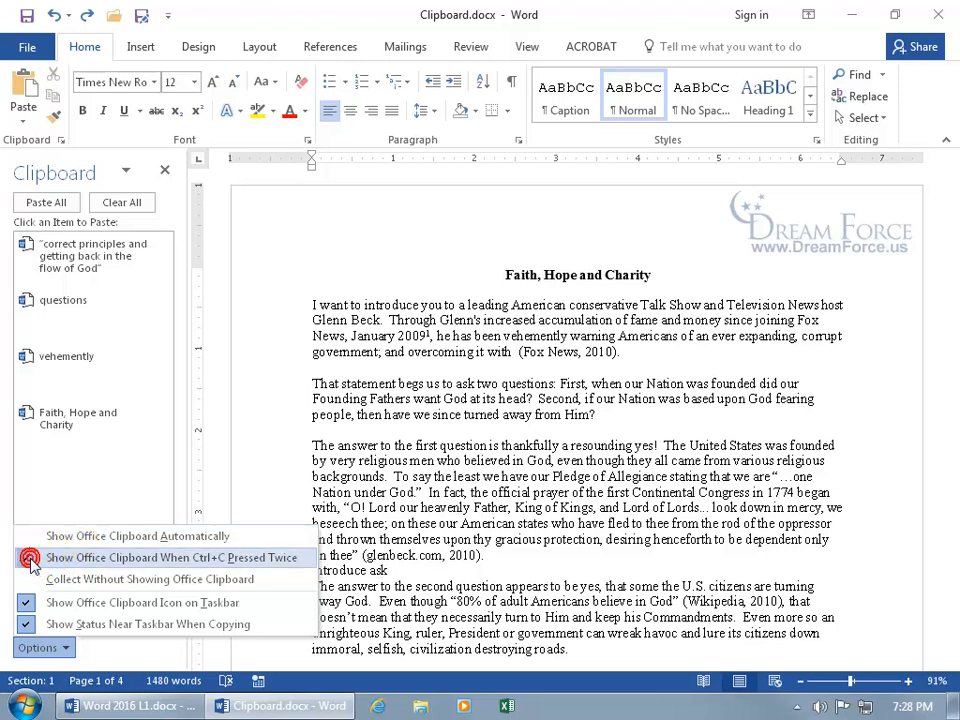
click(165, 170)
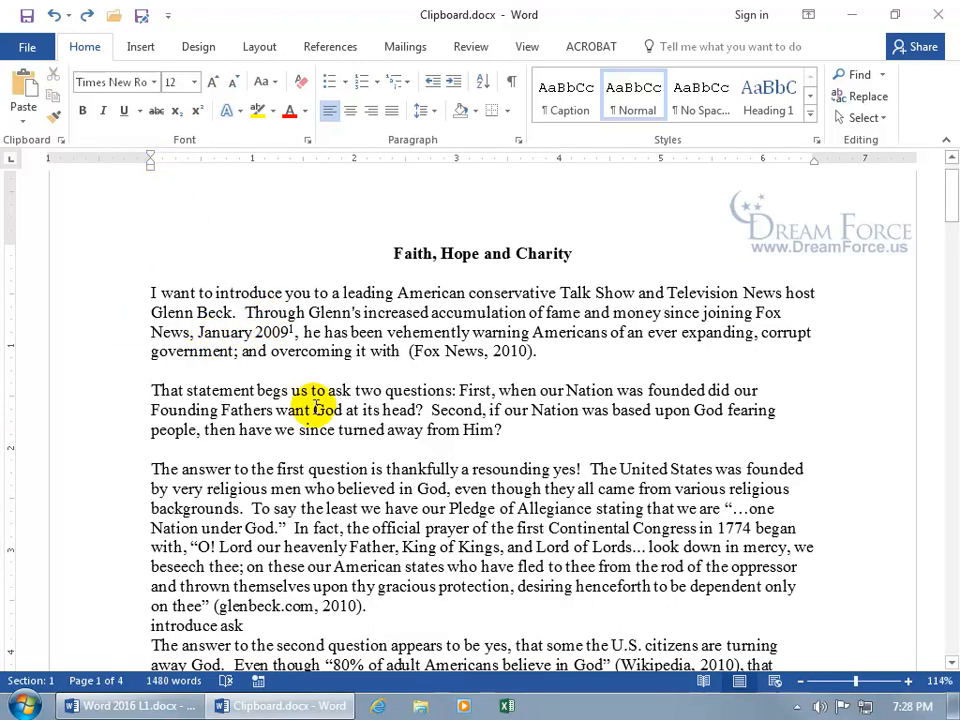
Step: Copy "Pledge of Allegiance" from the third paragraph twice in a row to bring up the Office Clipboard
drag(447, 505, 561, 499)
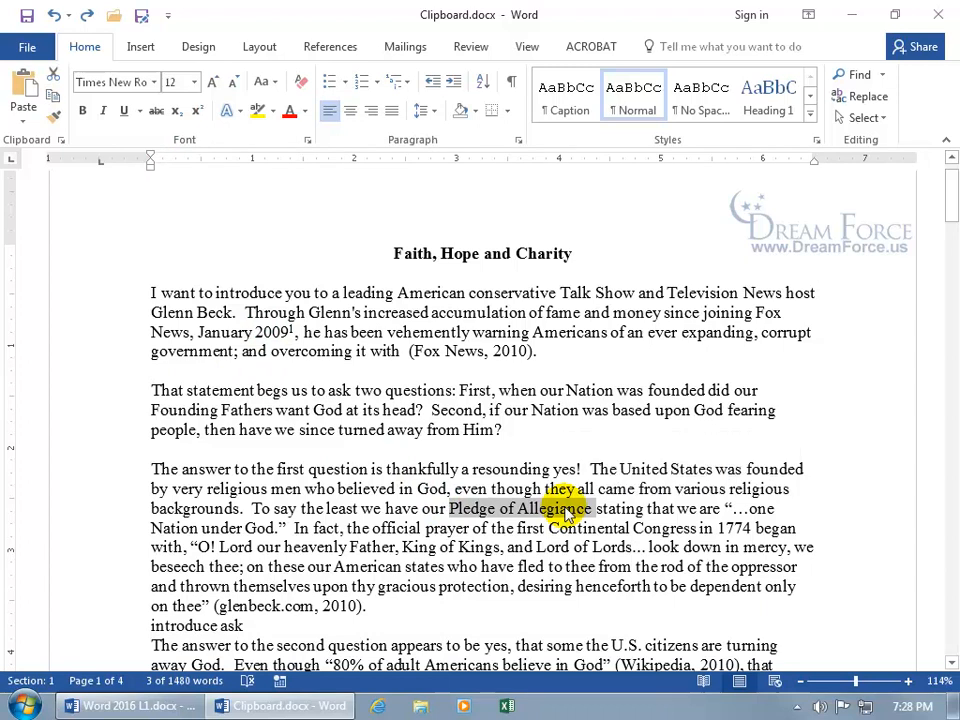
key(ctrl+c)
key(ctrl+c)
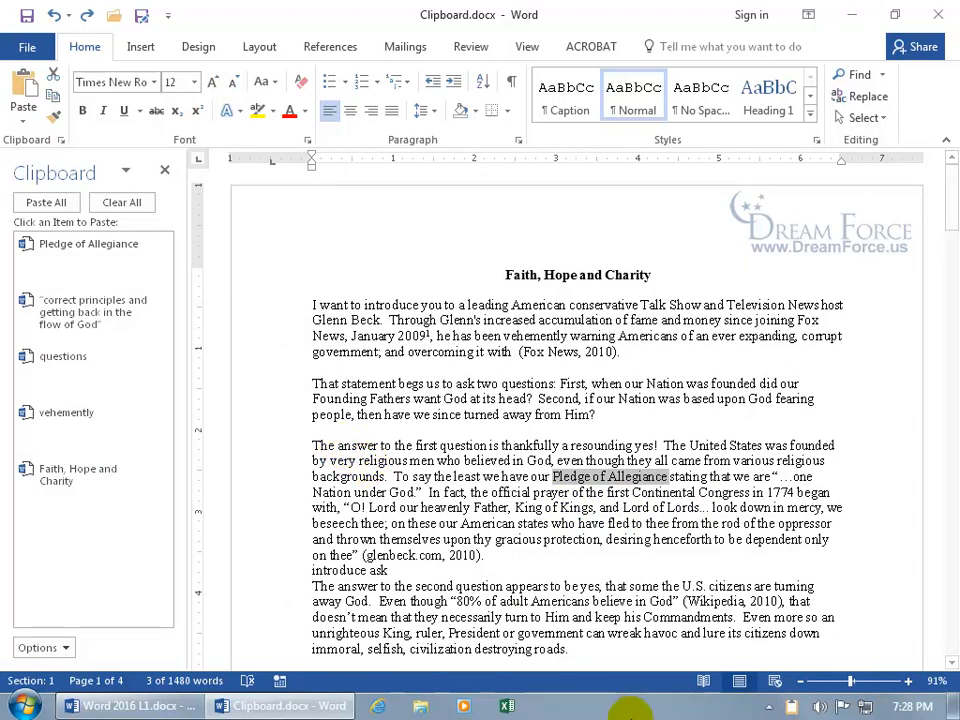
Step: Clear all collected items from the Office Clipboard and close it
right_click(791, 707)
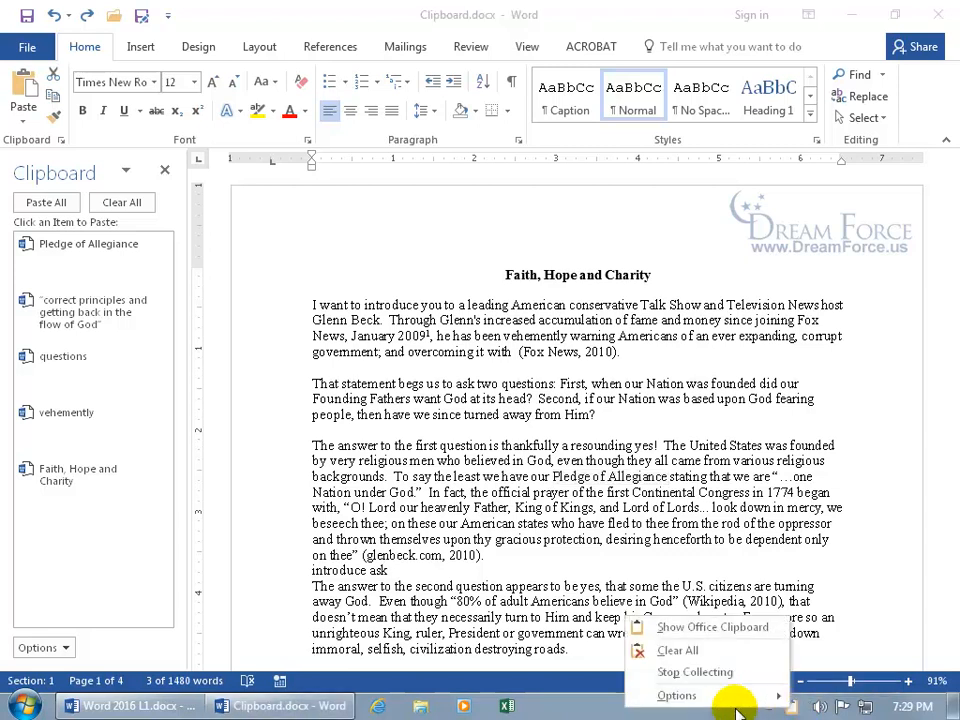
click(590, 706)
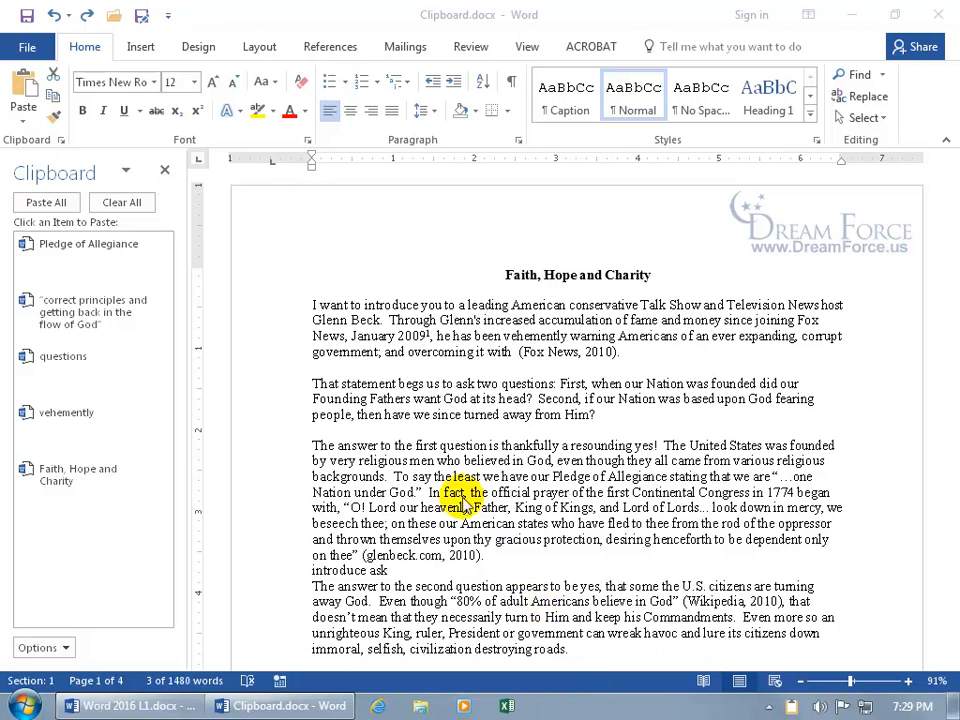
click(124, 204)
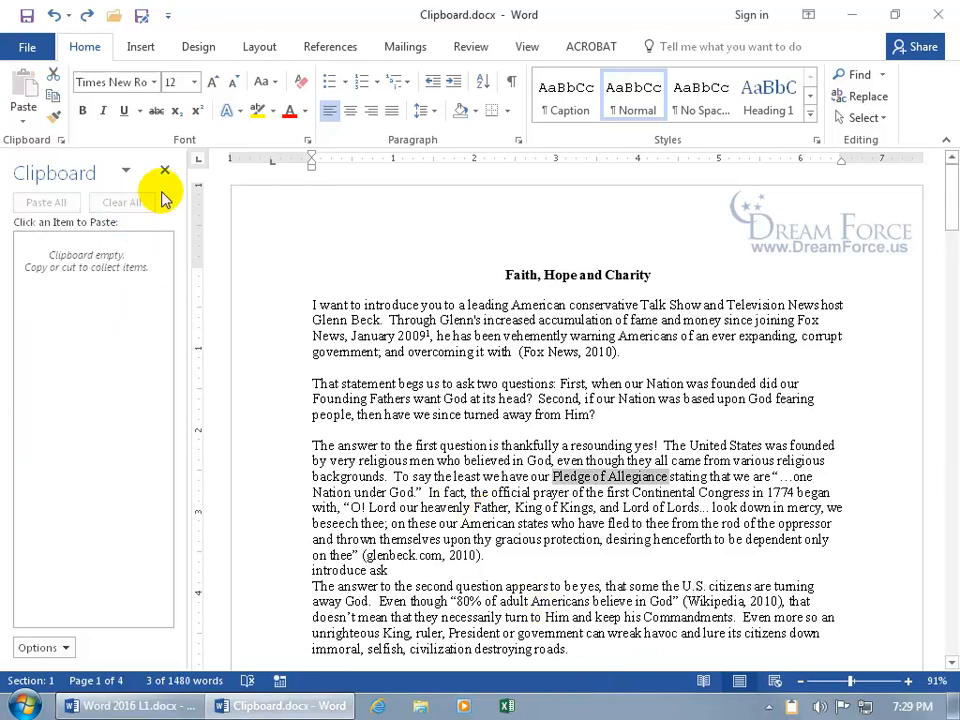
click(165, 170)
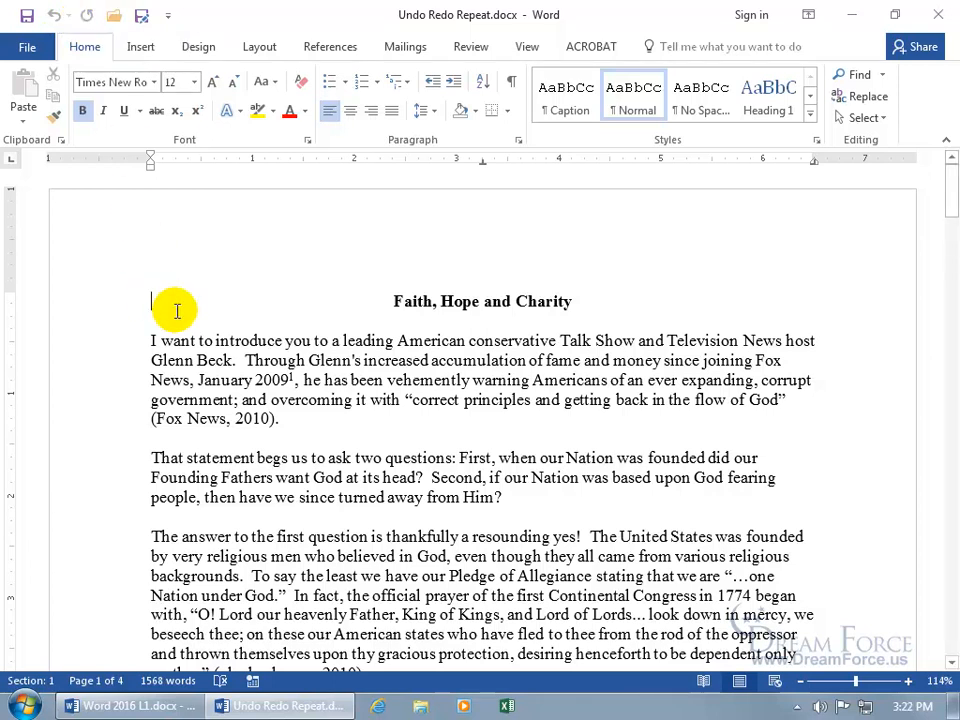
Step: Delete the entire text of Undo Redo Repeat.docx and undo the deletion
key(ctrl+a)
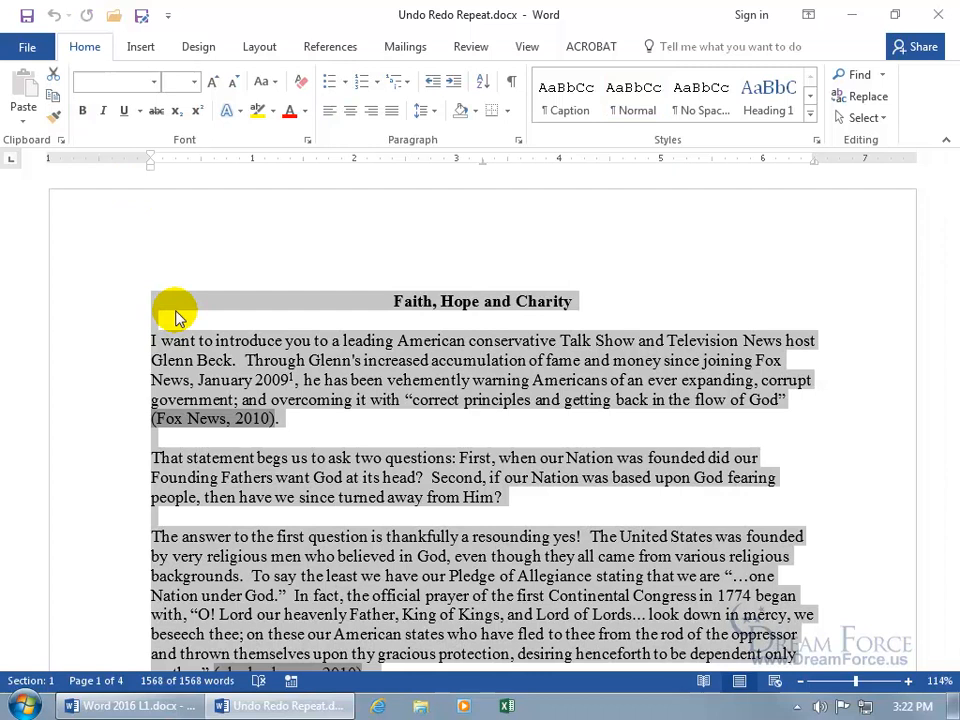
key(Delete)
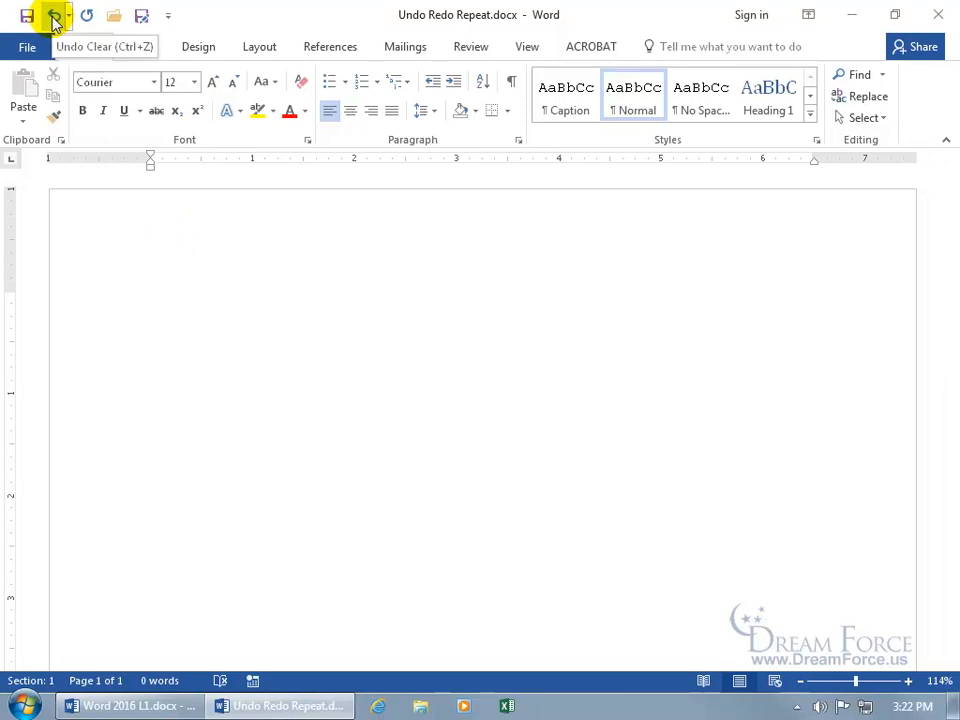
click(55, 17)
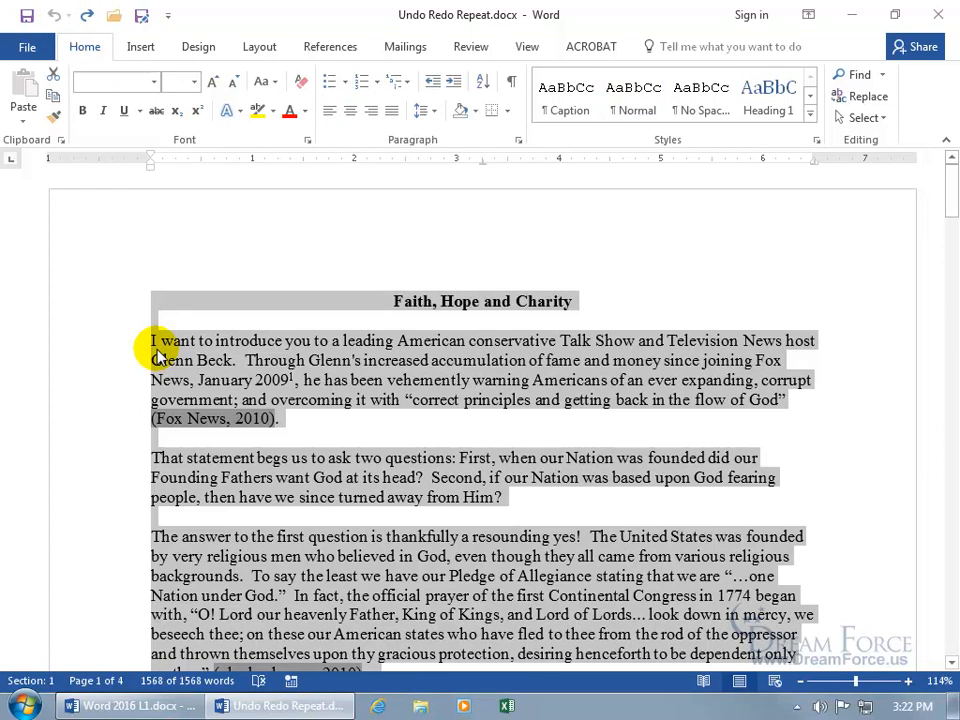
Step: Redo the deletion of the whole document text and undo it, twice in a row
click(88, 20)
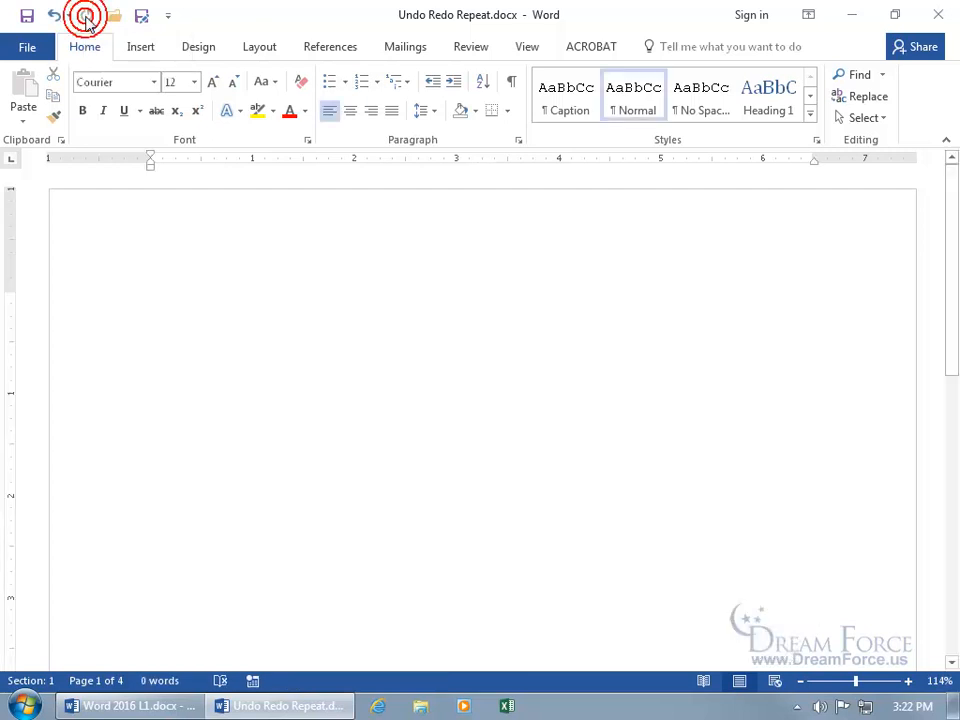
click(56, 17)
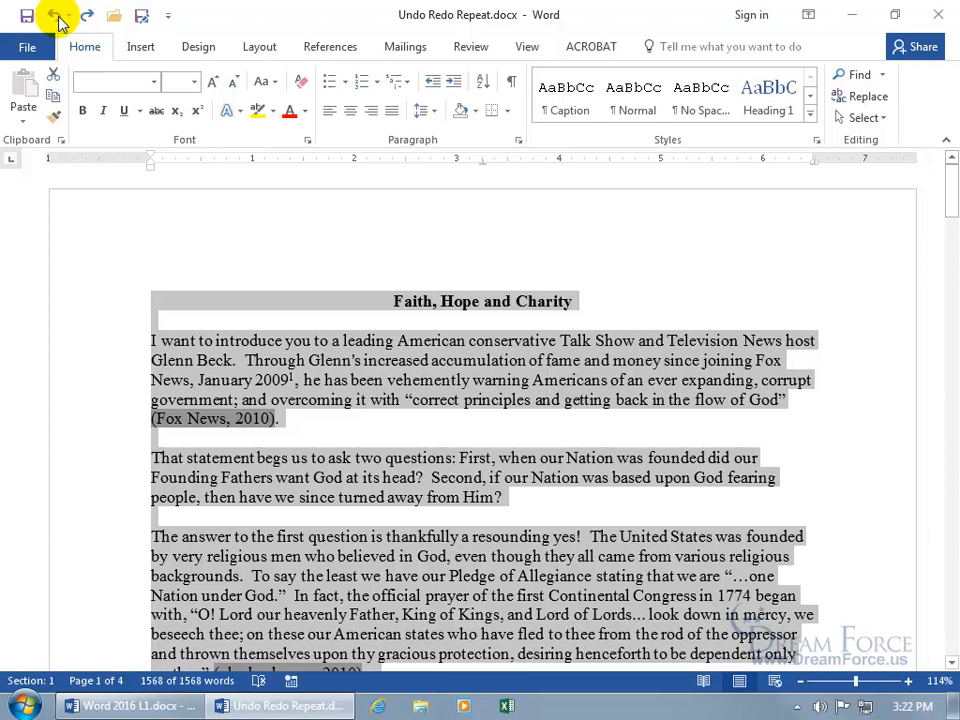
key(ctrl+y)
key(ctrl+z)
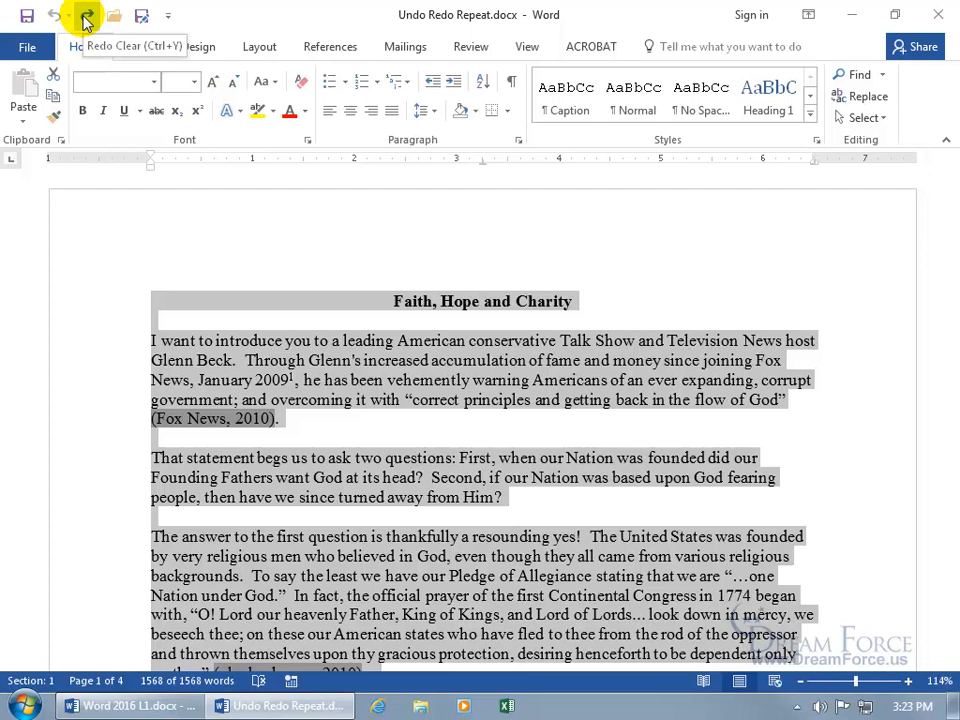
Step: Enter "Type in something" on the blank line below the title and repeat that typing twice
click(212, 315)
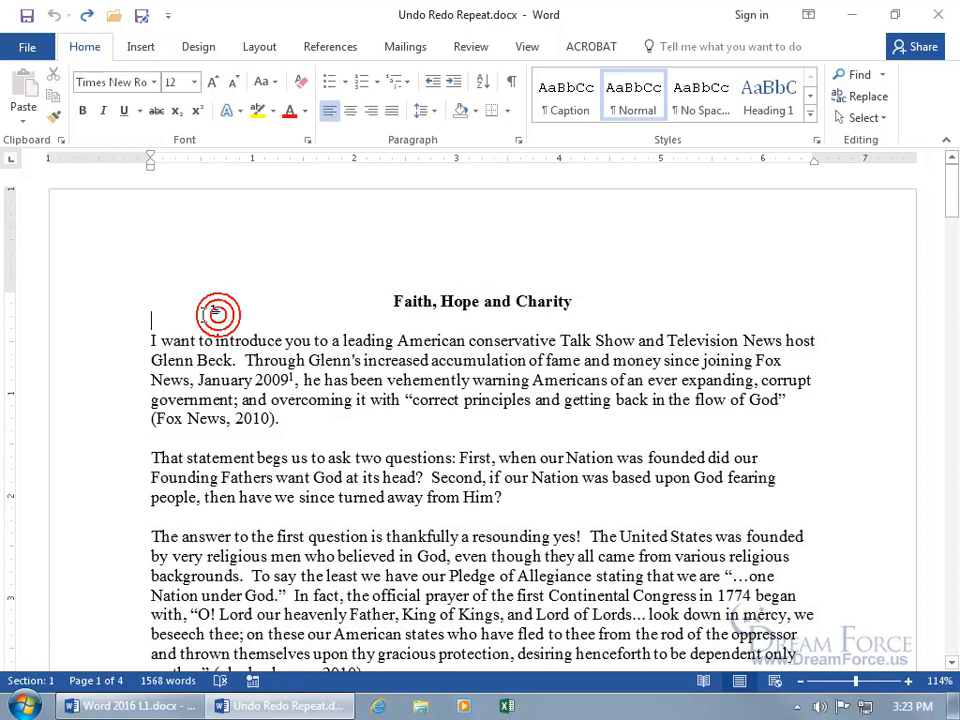
text(Type in som)
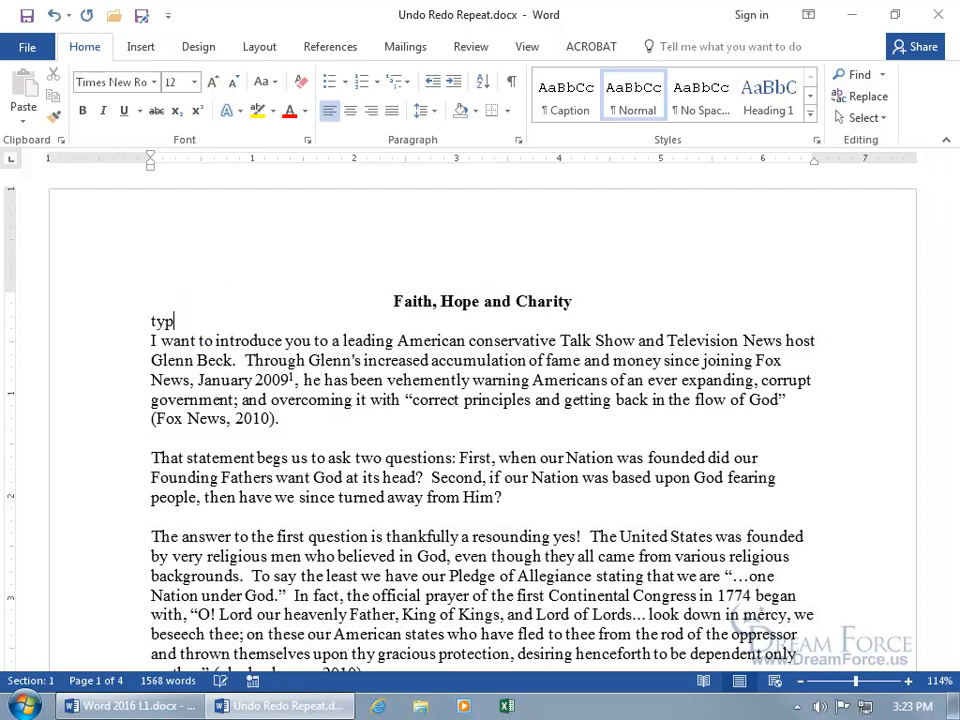
text(ething)
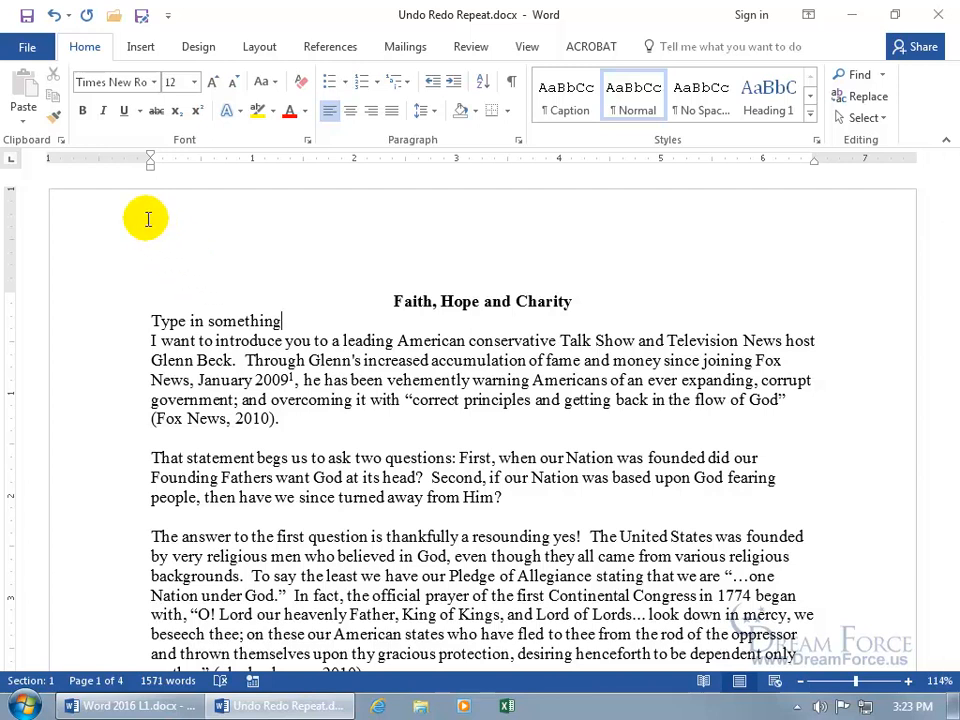
click(88, 17)
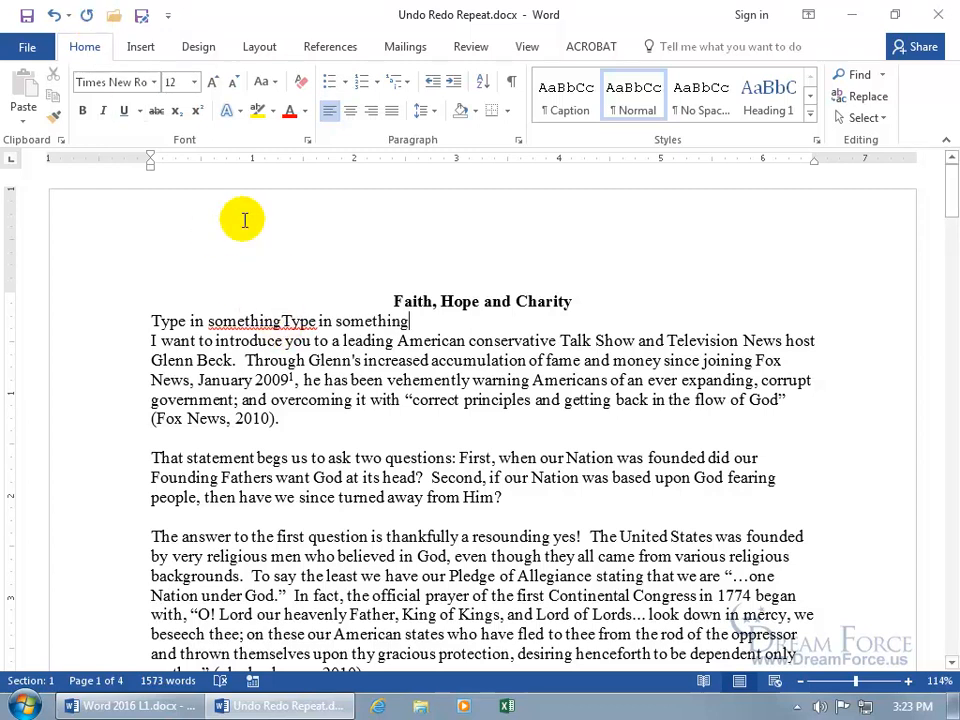
click(87, 16)
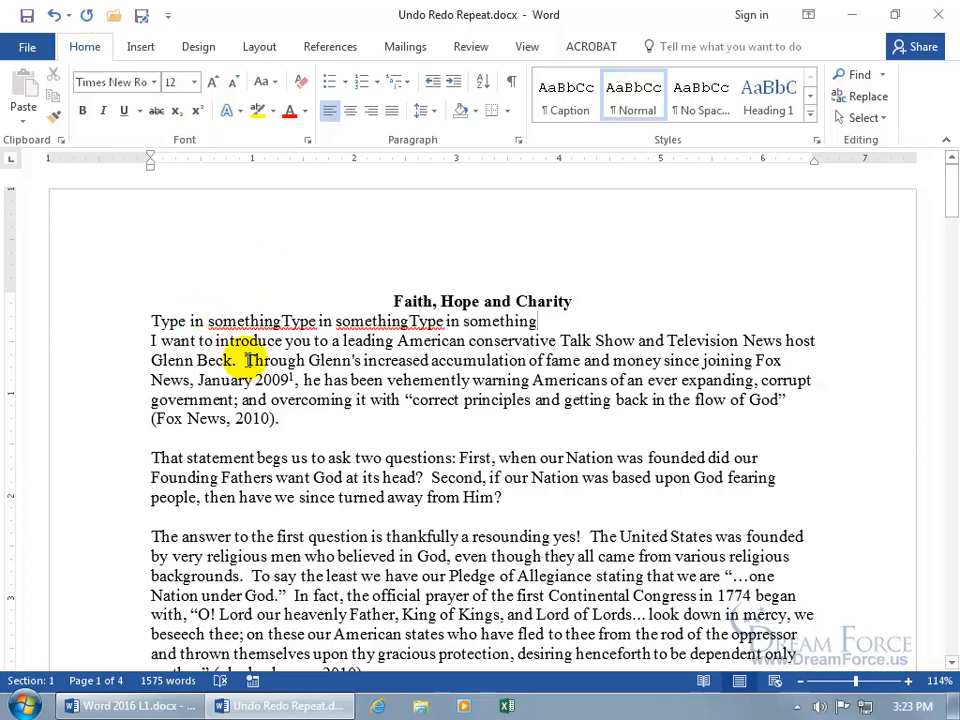
Step: Repeat the typing five times on the blank line below the first paragraph, then undo and redo the last copy
click(279, 441)
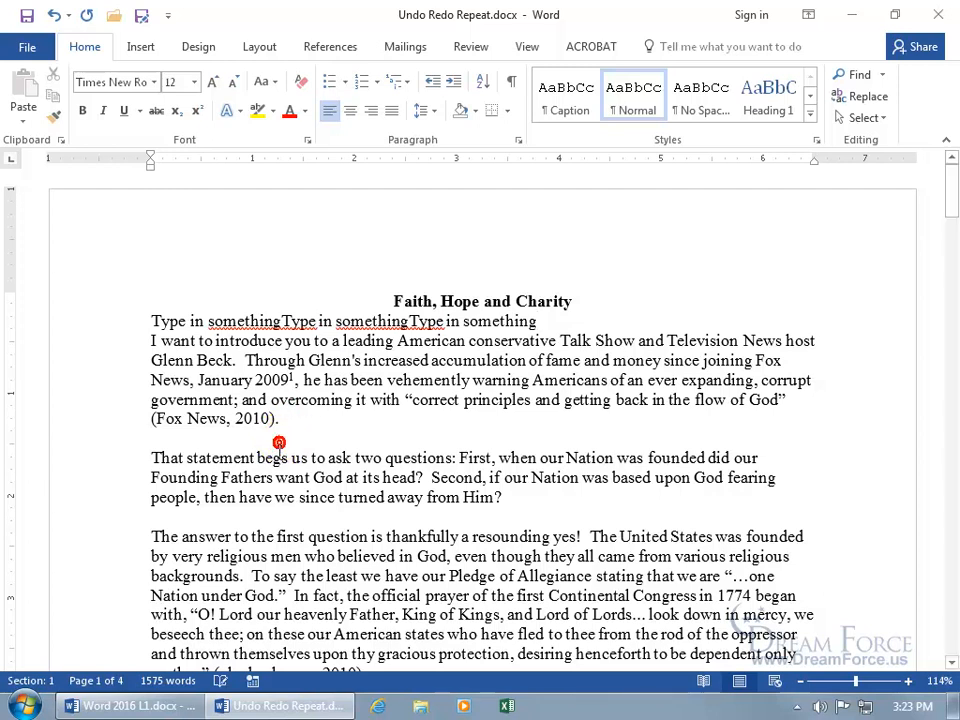
click(86, 15)
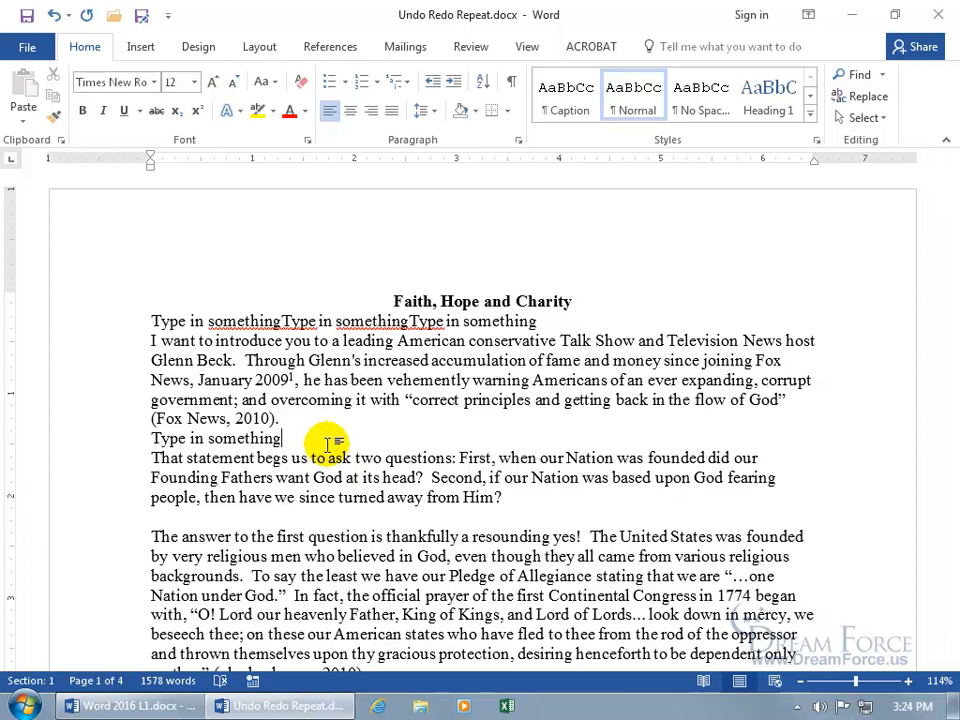
key(ctrl+y)
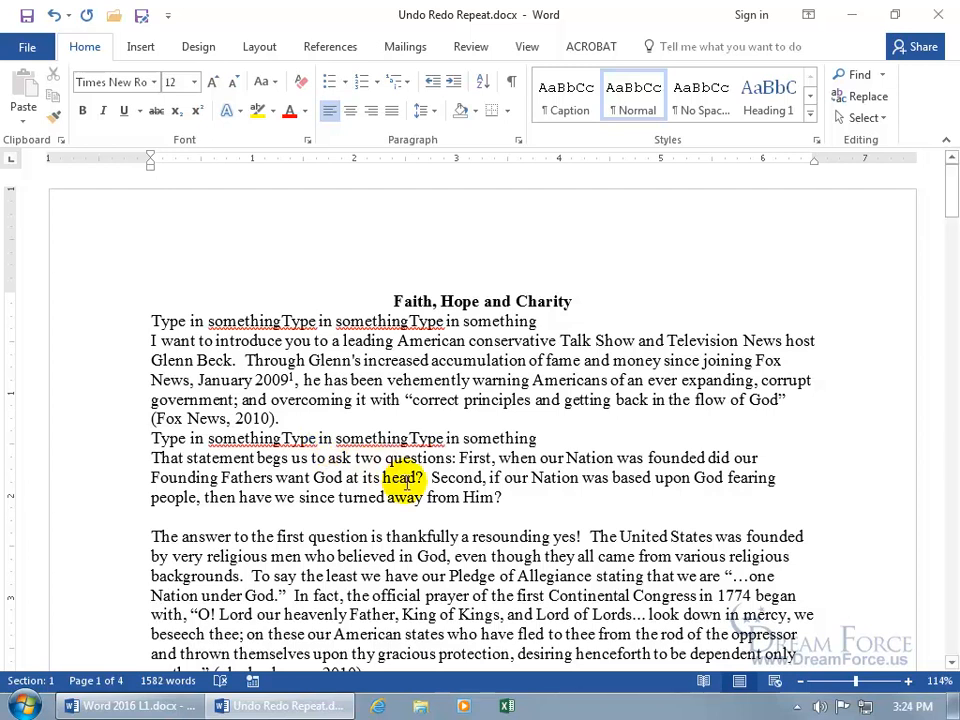
key(ctrl+y)
key(ctrl+y)
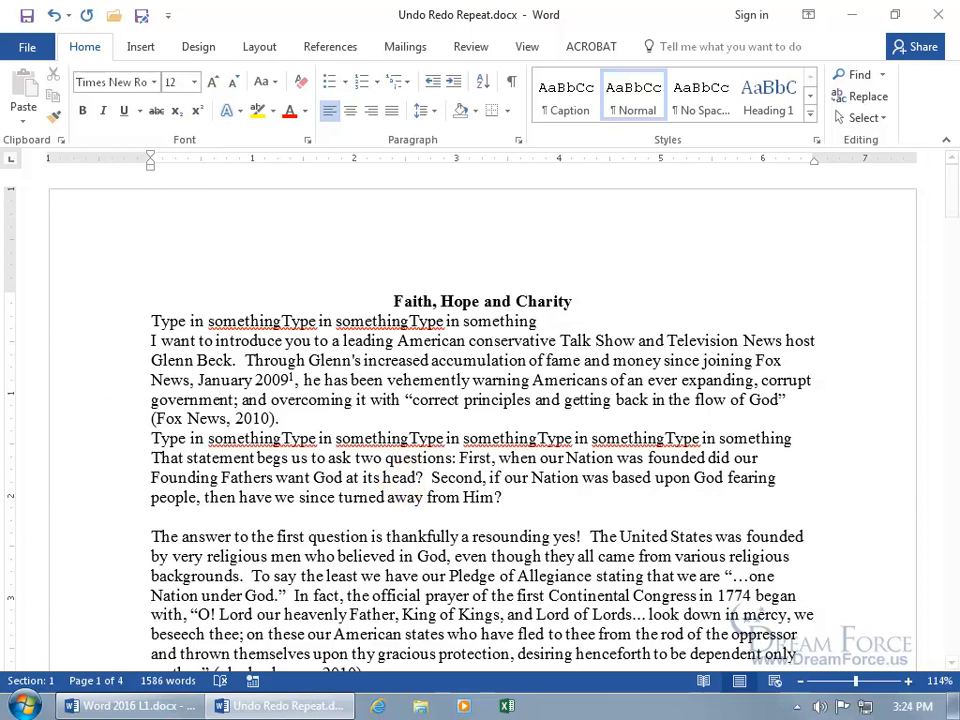
click(55, 16)
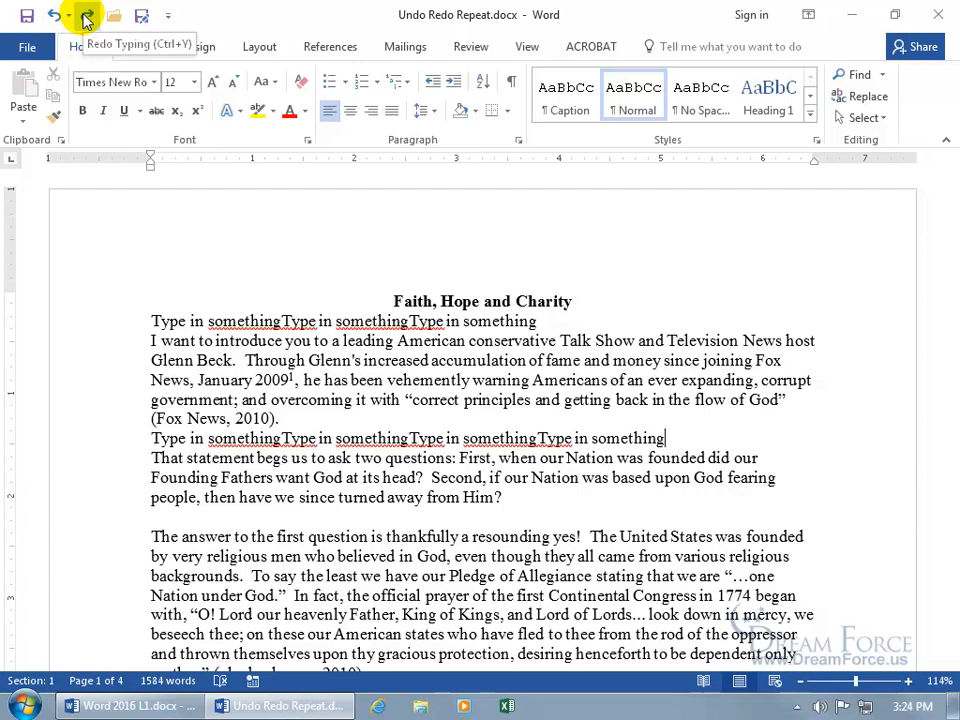
click(86, 17)
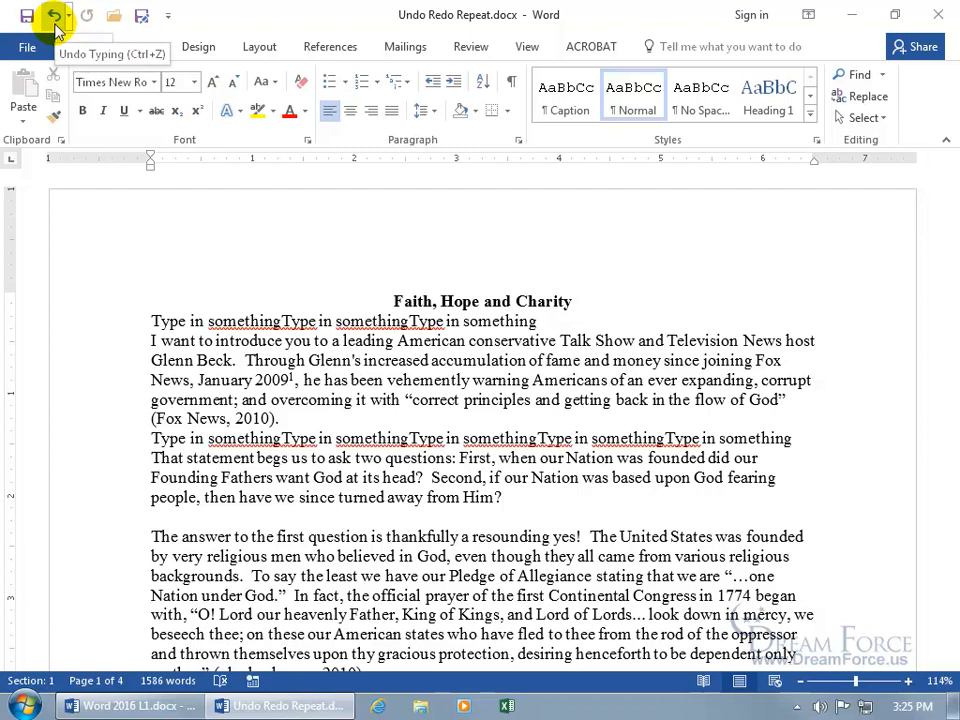
Step: Undo all actions back through Typing "in something" at once and view the remaining undo history
click(69, 16)
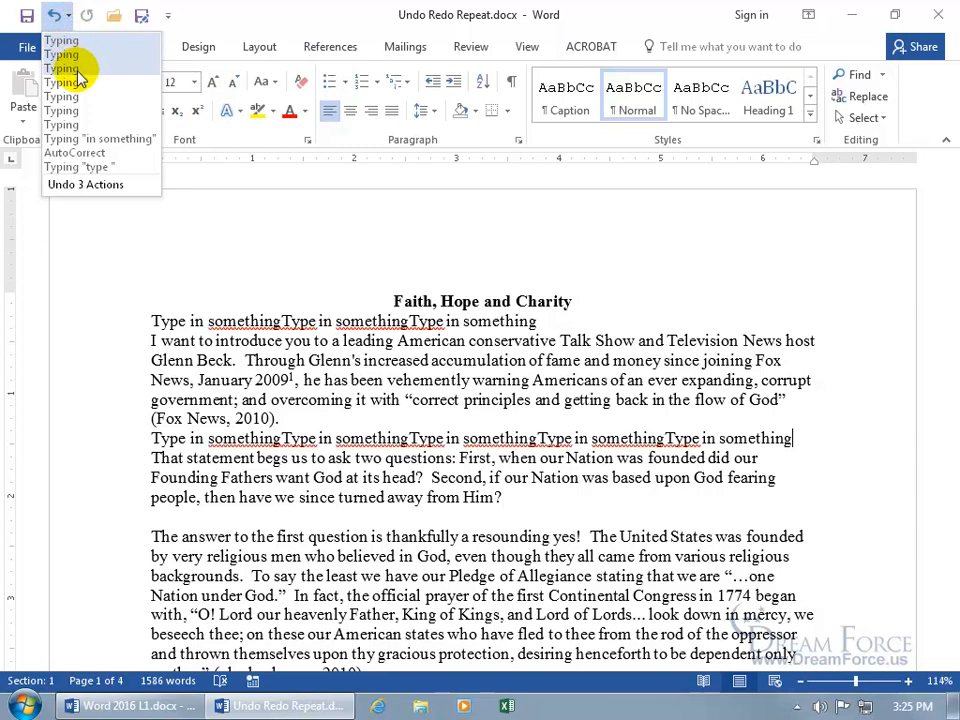
click(79, 147)
click(187, 320)
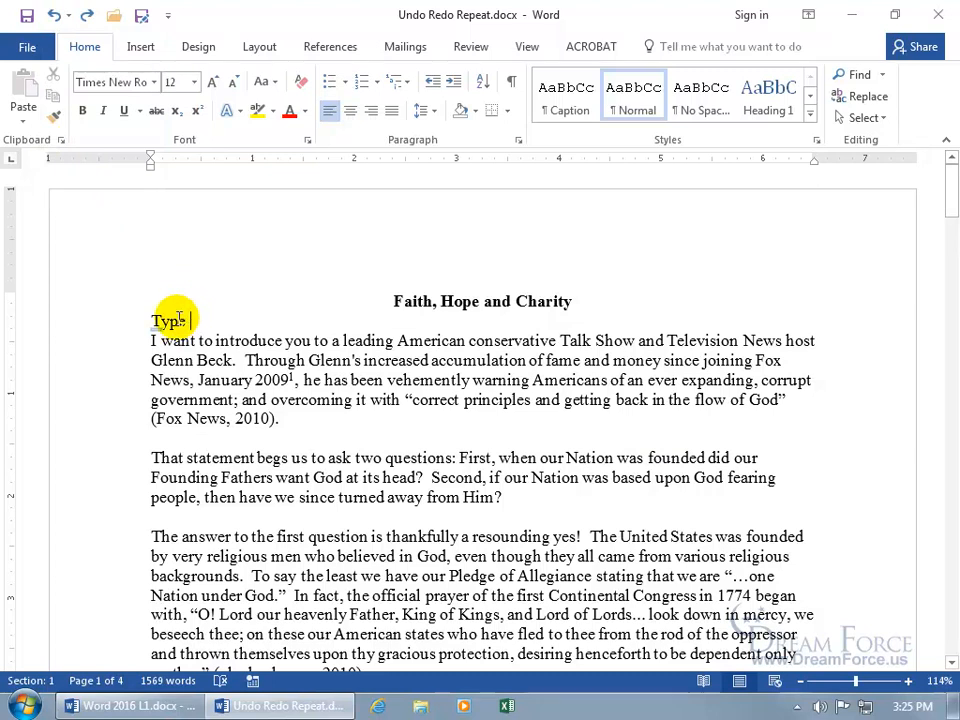
click(67, 15)
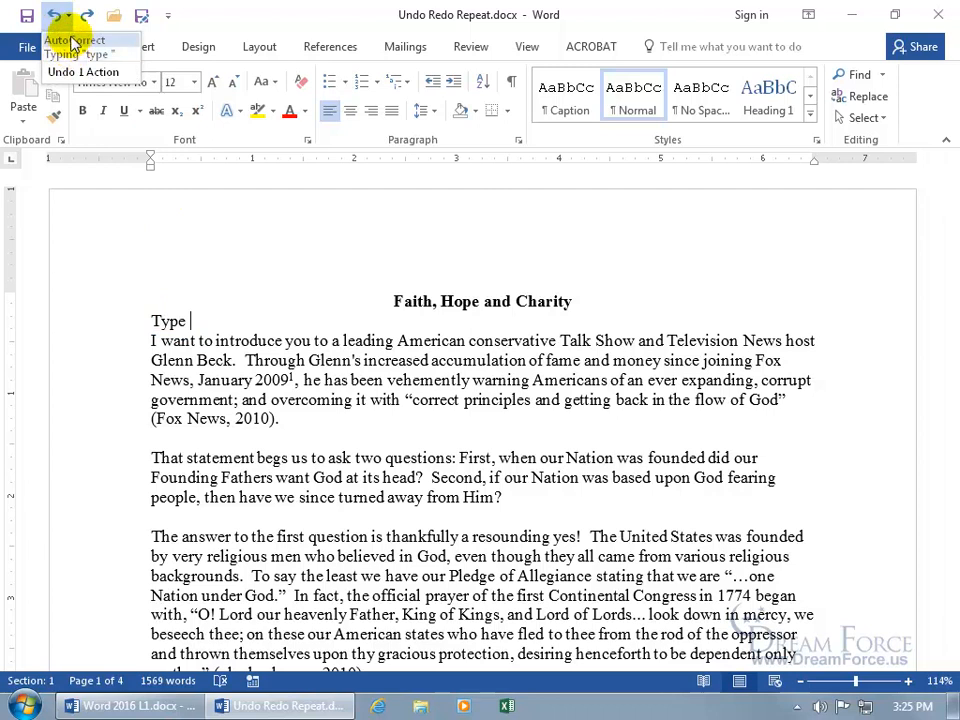
Step: Redo all eight undone typing actions one by one and bring up the undo history
click(86, 16)
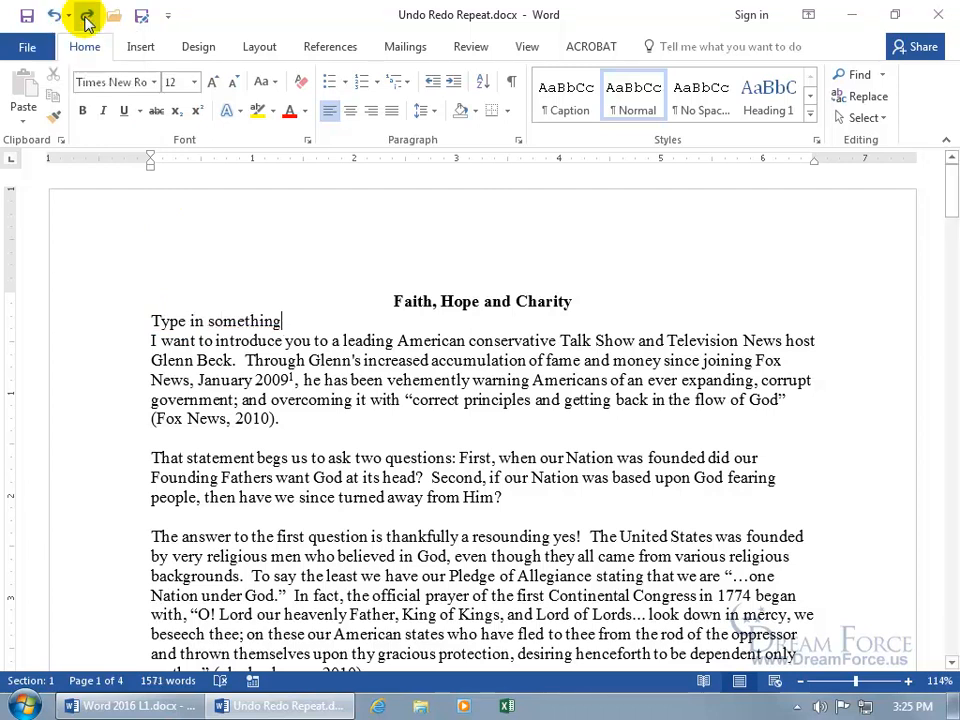
click(86, 16)
click(86, 16)
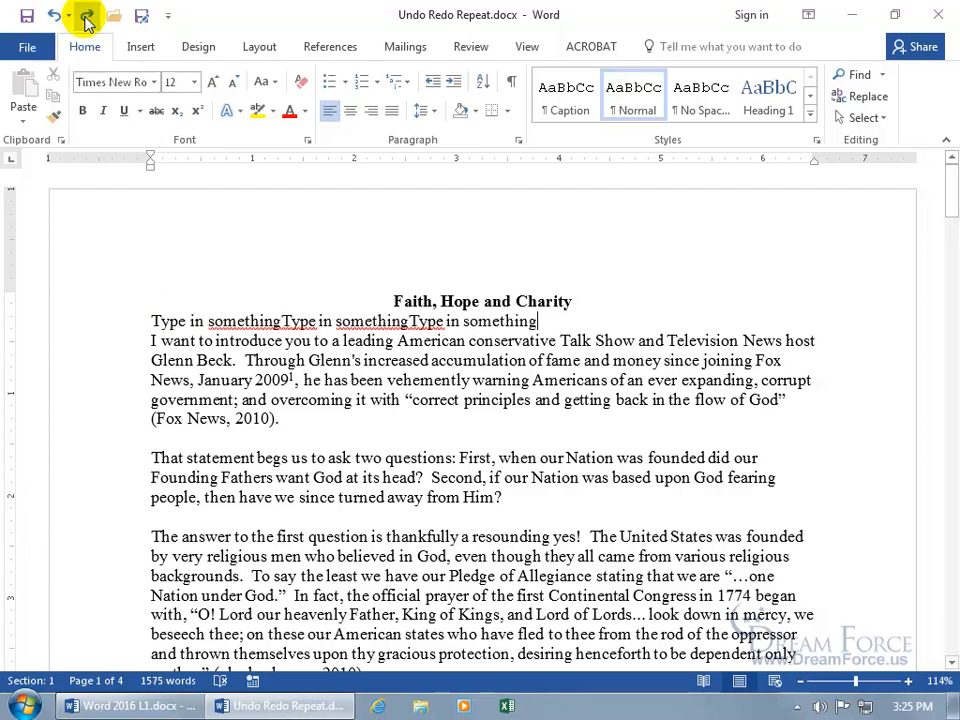
click(86, 16)
click(86, 16)
click(86, 16)
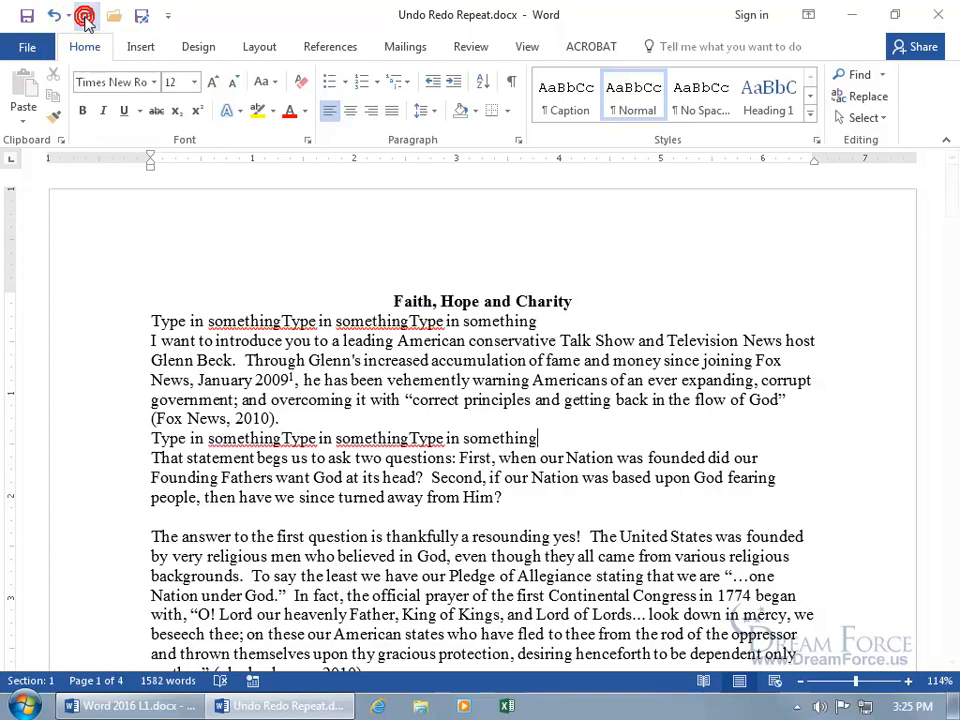
click(86, 16)
click(86, 16)
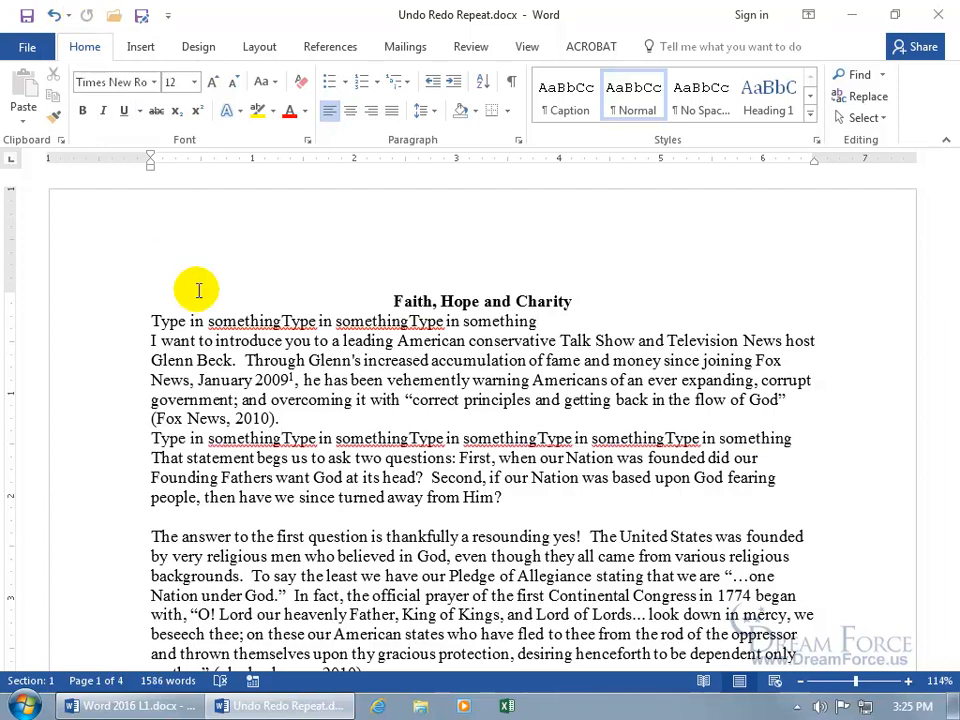
click(70, 16)
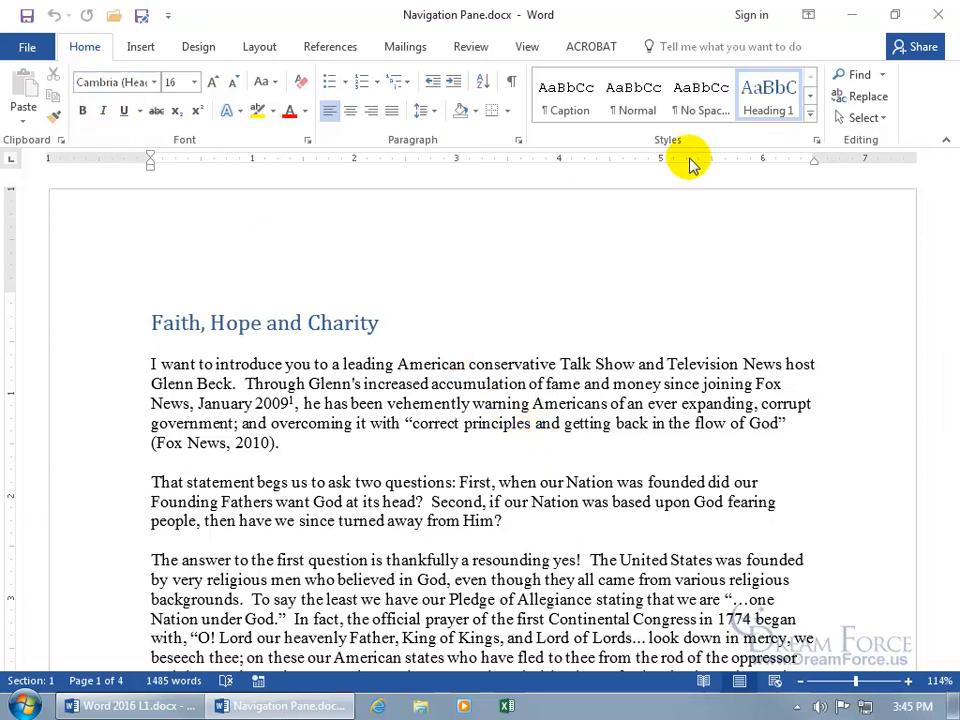
Step: Open the Navigation pane in Navigation Pane.docx with Find, close it and open it again
click(858, 76)
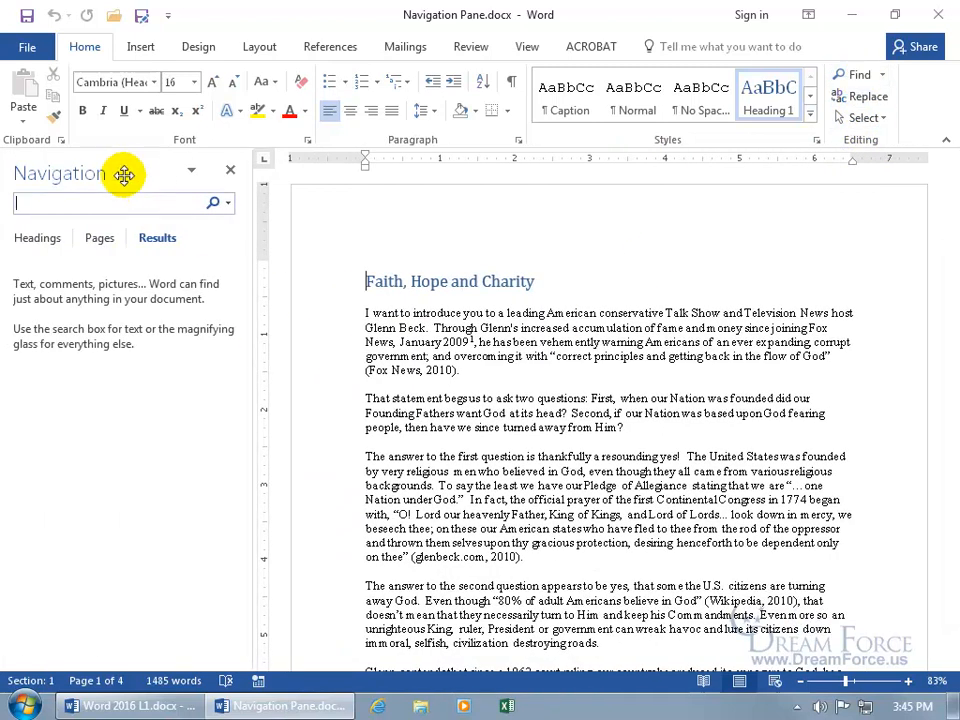
click(229, 172)
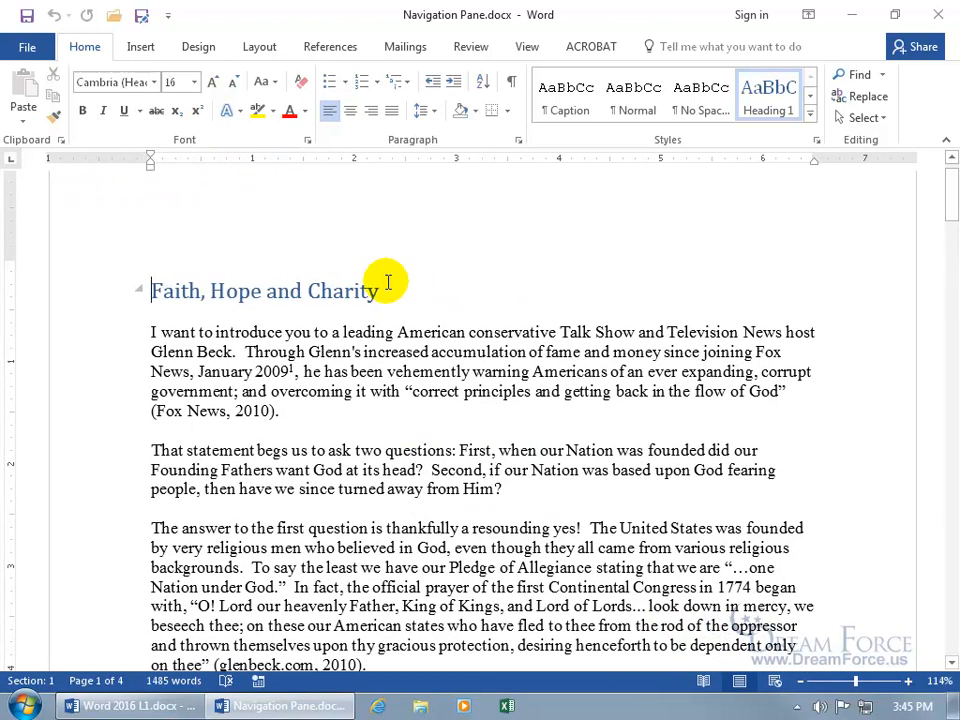
key(ctrl+f)
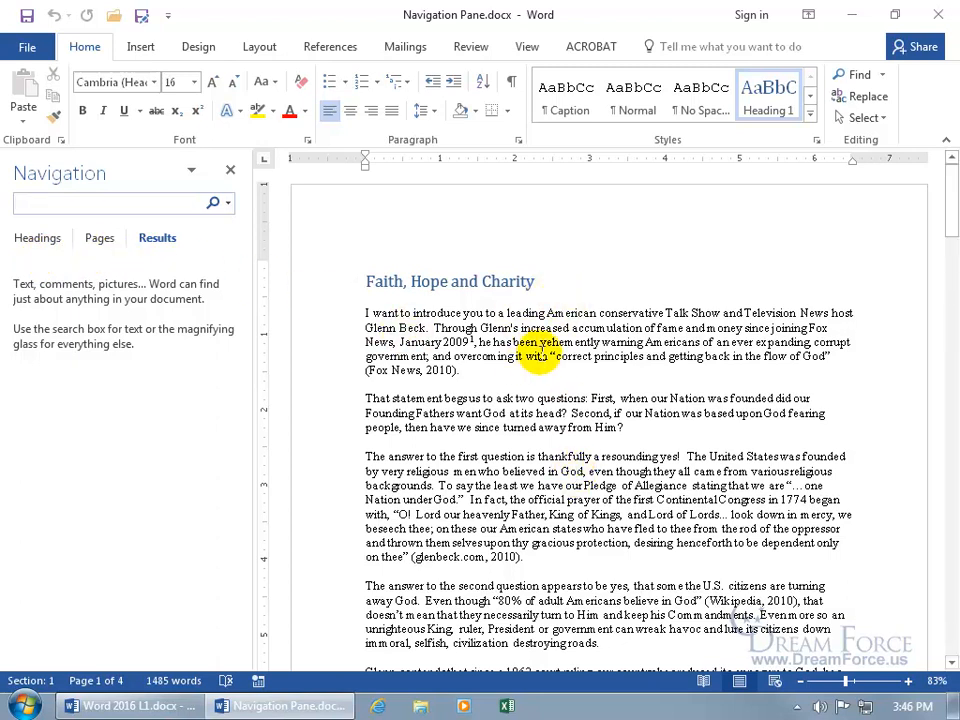
Step: Check the style of the "This is Glenn" heading on page 3 and view the full style gallery
click(560, 350)
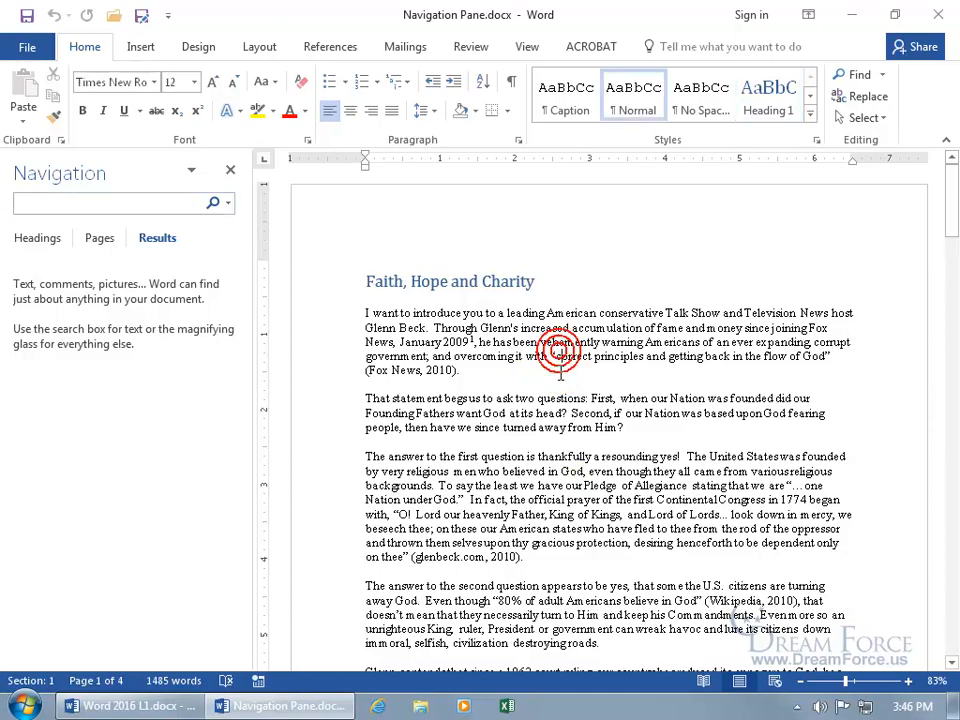
scroll(560, 360, down, 10)
scroll(560, 378, down, 15)
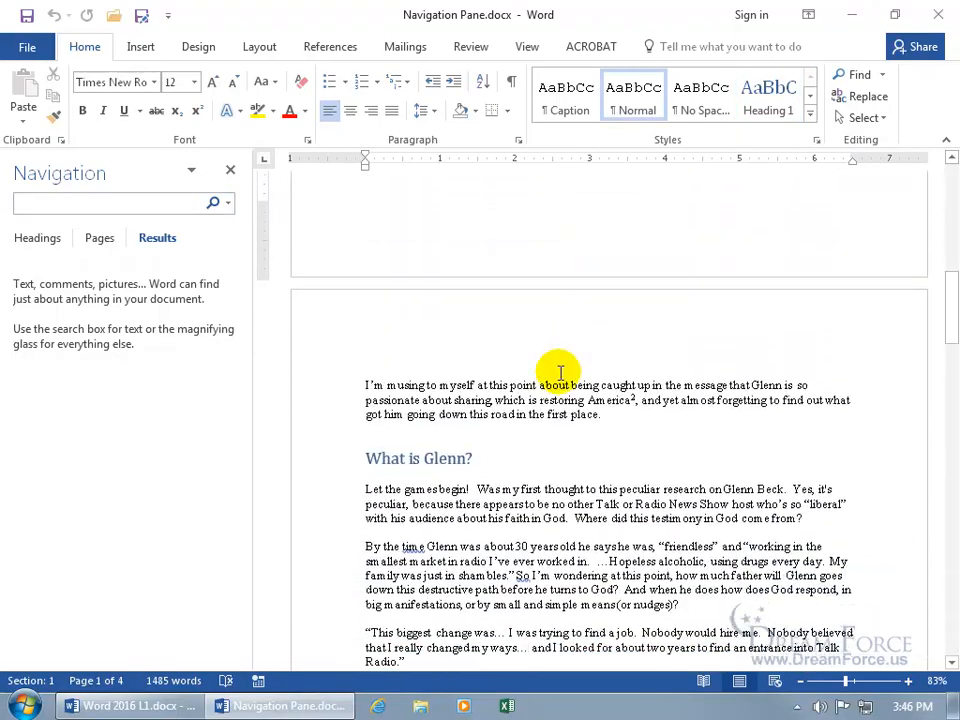
scroll(613, 465, down, 8)
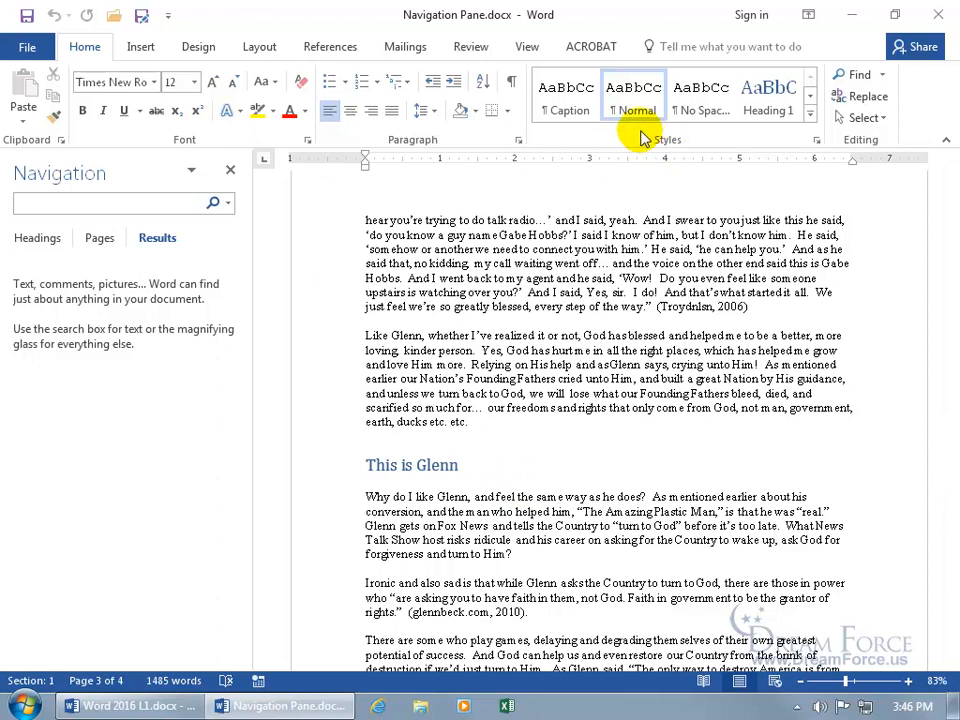
click(420, 466)
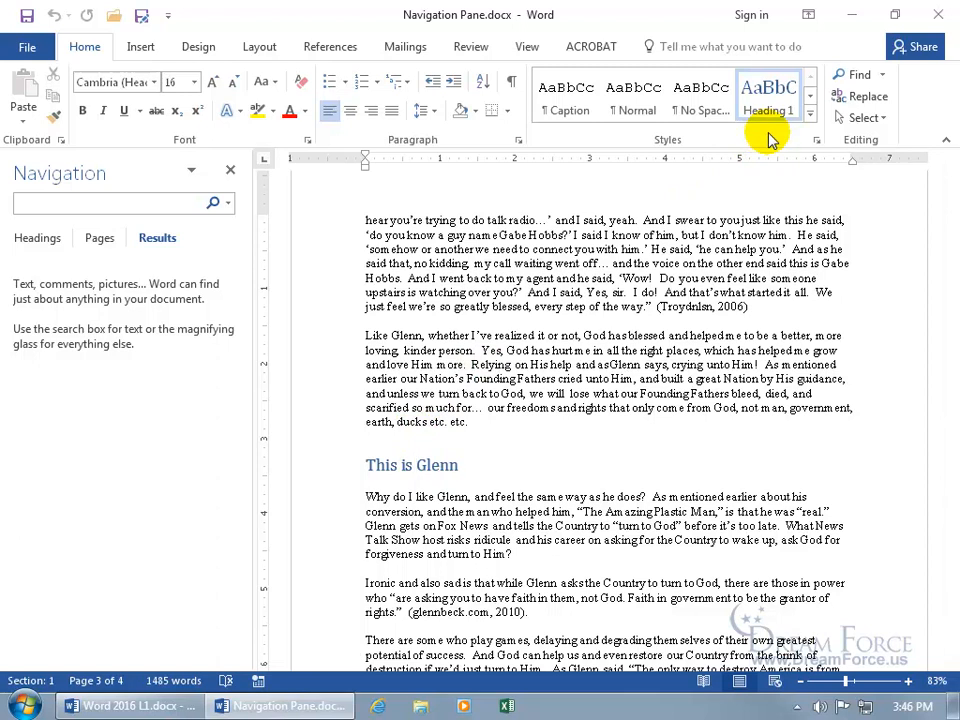
click(811, 114)
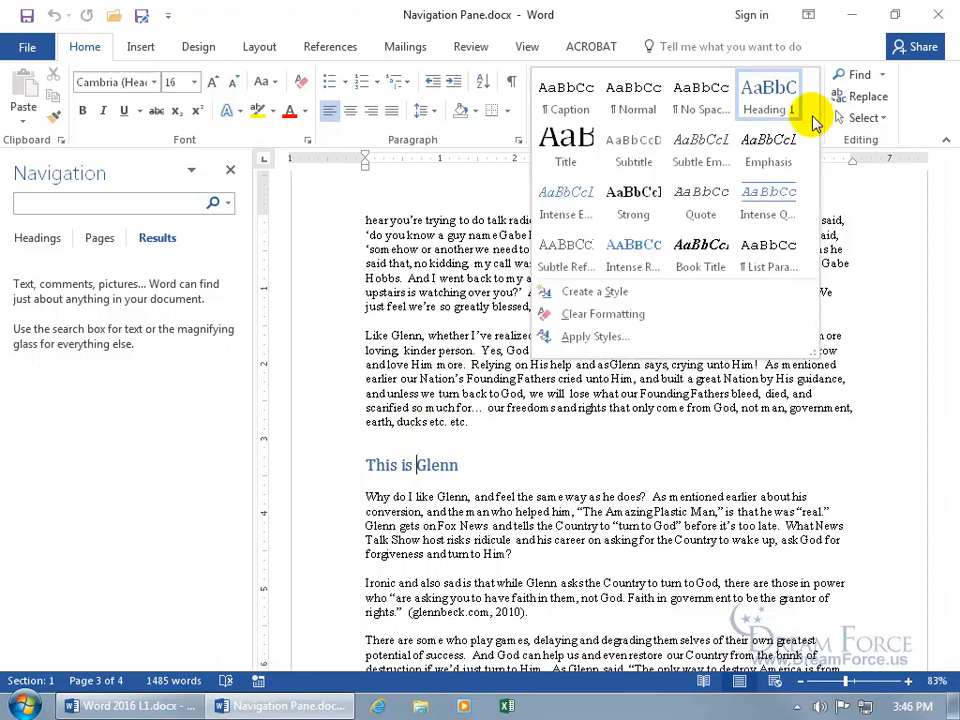
click(818, 131)
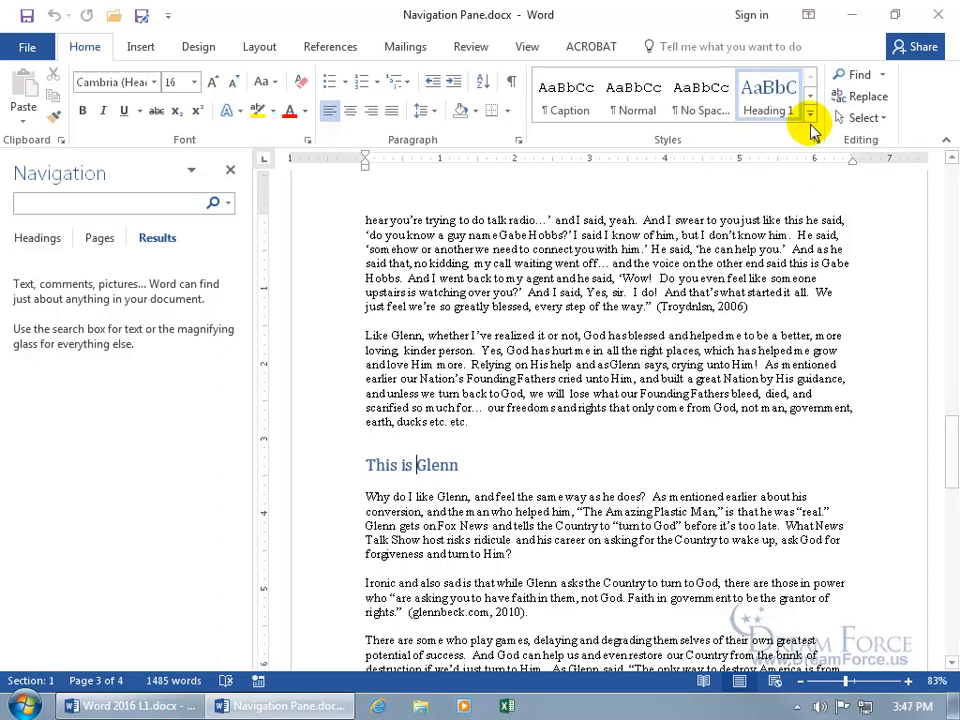
Step: Return to the document's beginning and view the available options for the Heading 1 style
drag(937, 441, 949, 205)
click(640, 371)
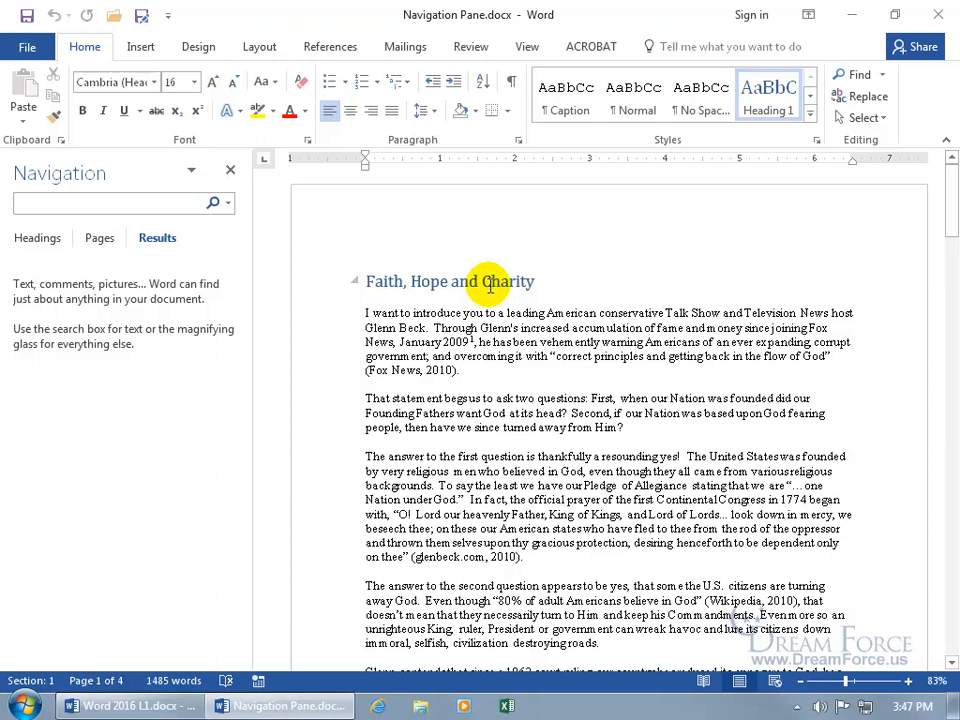
right_click(768, 105)
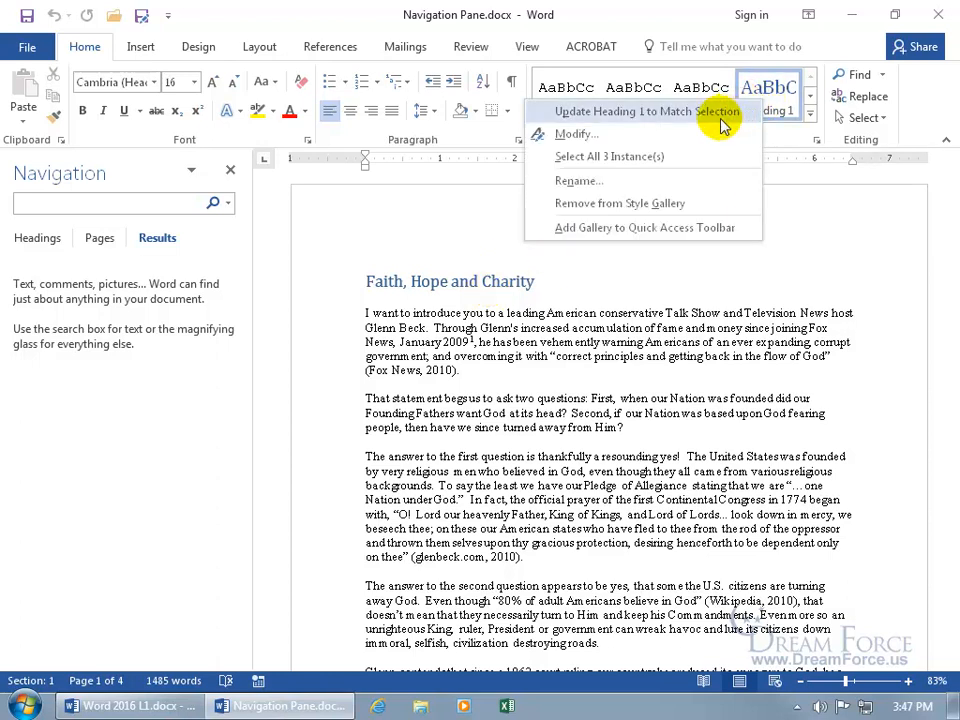
click(664, 326)
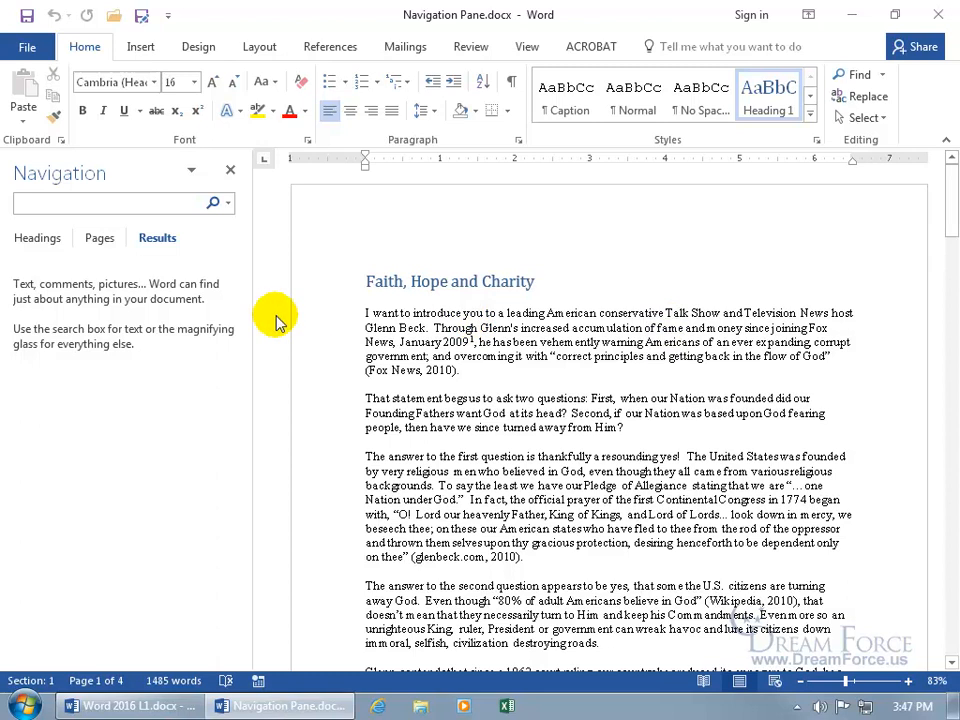
Step: Show the document's headings in the Navigation pane
click(33, 237)
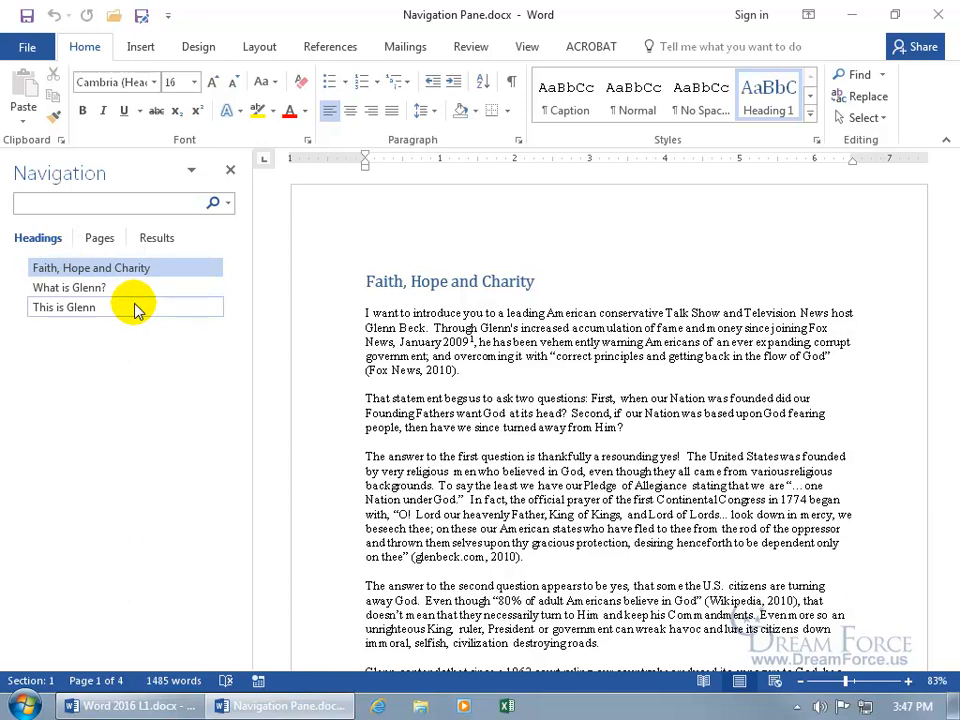
Step: Jump to the "What is Glenn?" section through its heading and return to "Faith, Hope and Charity"
click(78, 288)
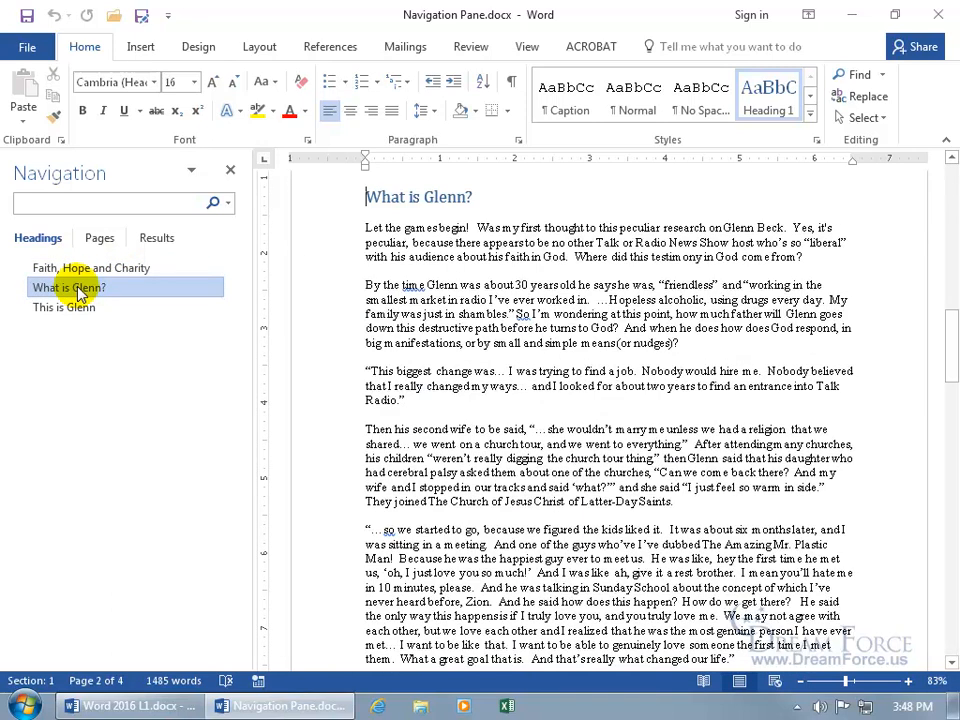
click(80, 275)
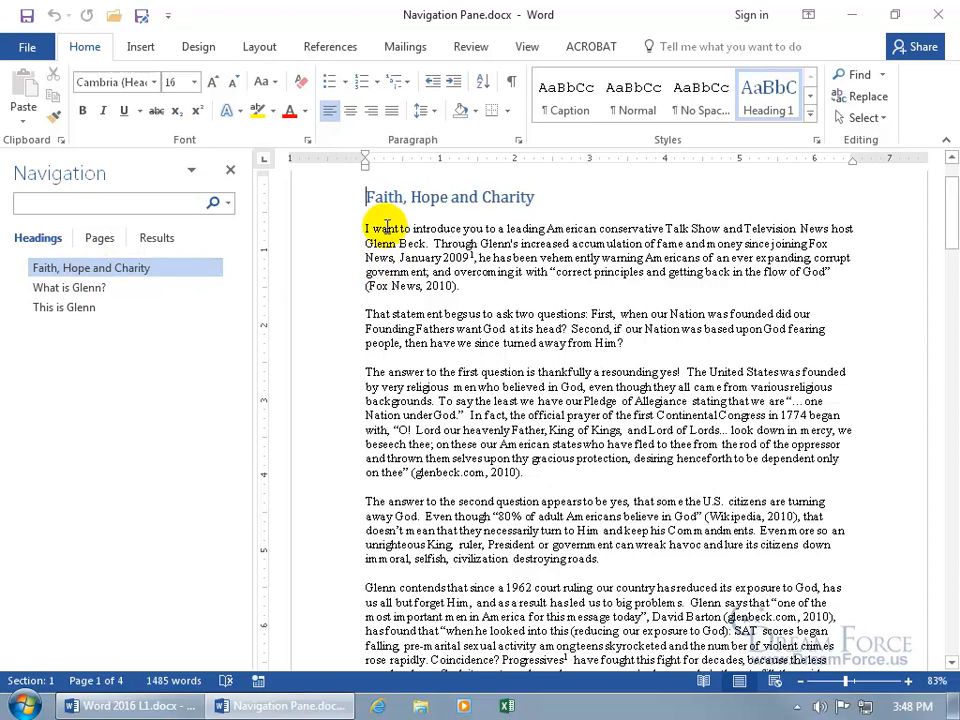
Step: Collapse the body text under the "Faith, Hope and Charity", "What is Glenn?" and "This is Glenn" headings
mouse_move(383, 199)
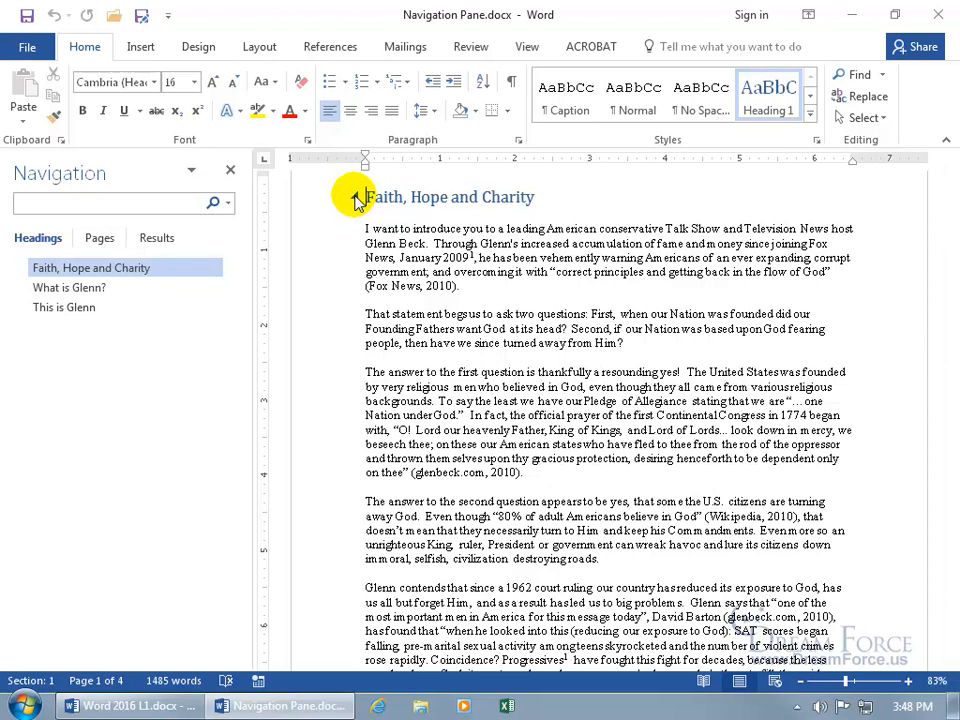
click(356, 199)
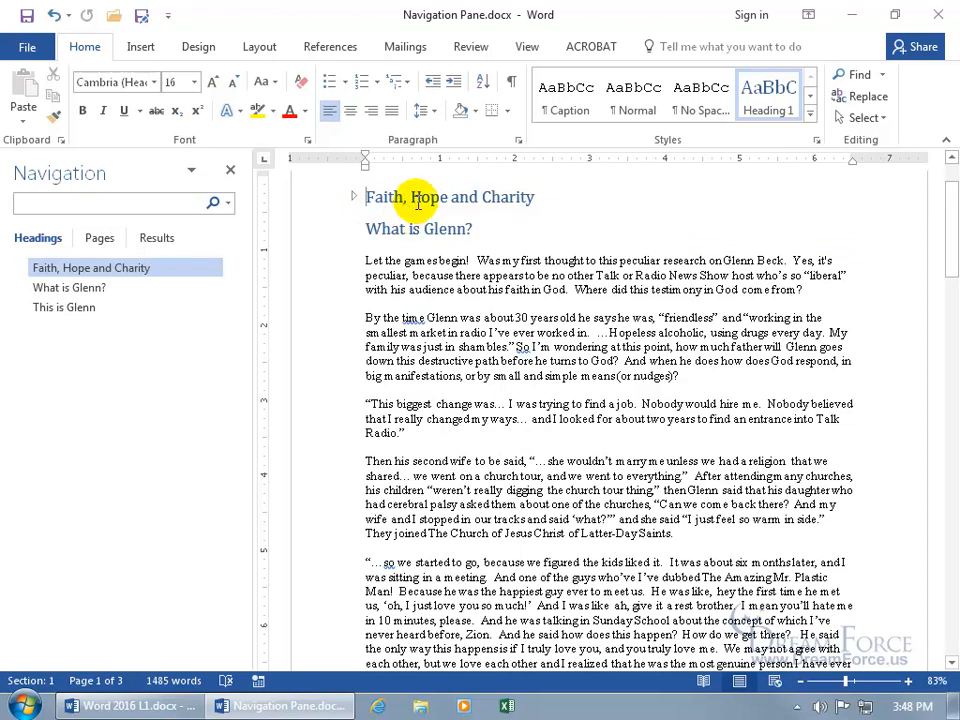
click(355, 230)
click(355, 260)
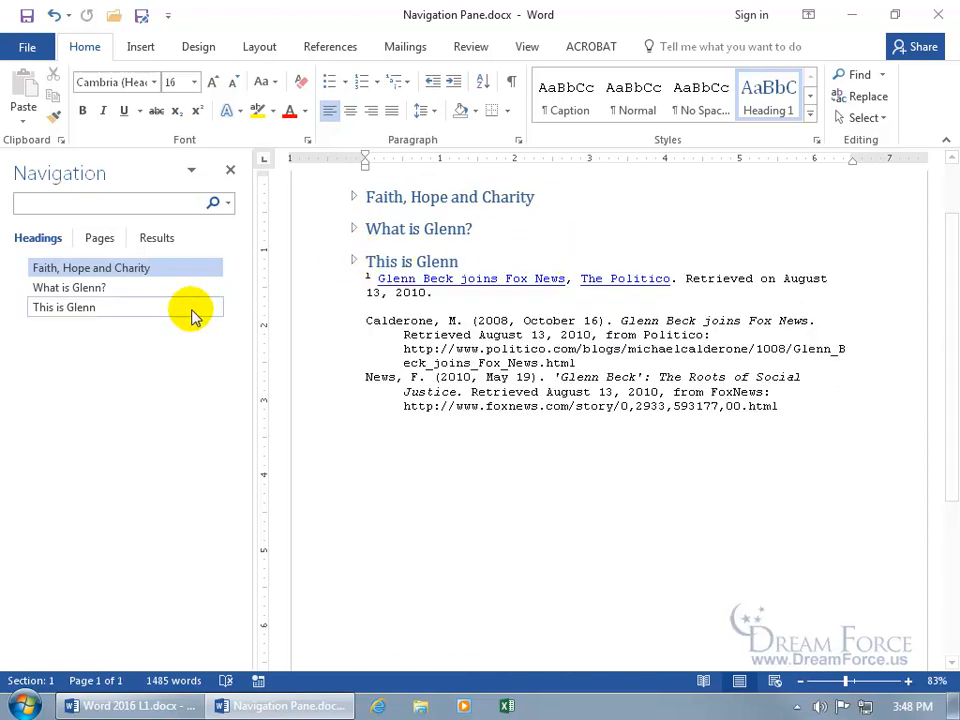
Step: Expand the text under all three headings again and return to the beginning of the document
click(353, 229)
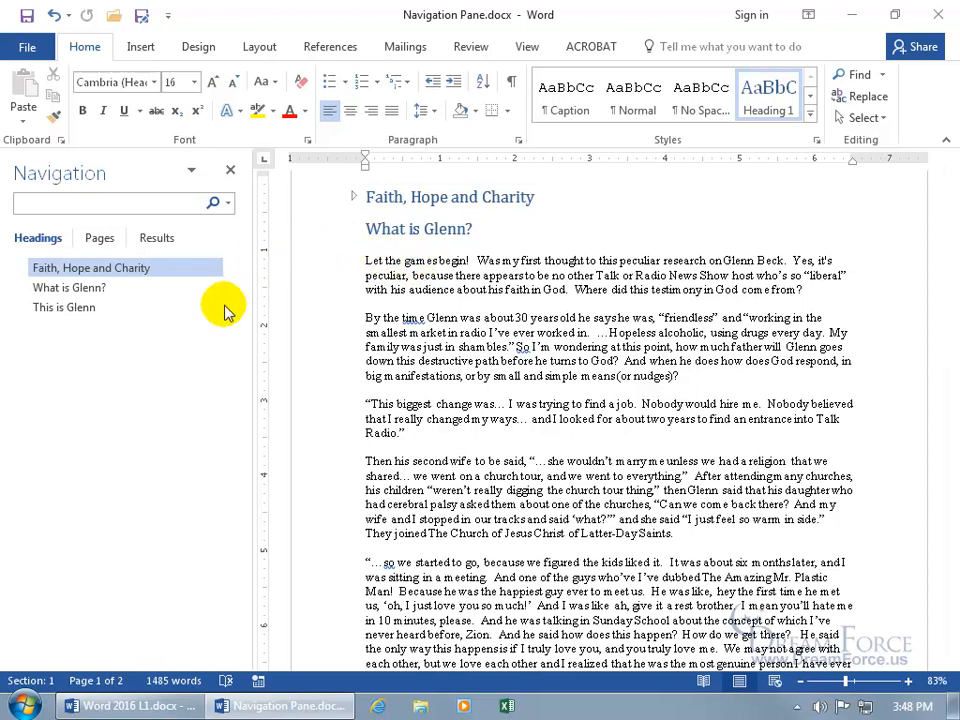
click(355, 198)
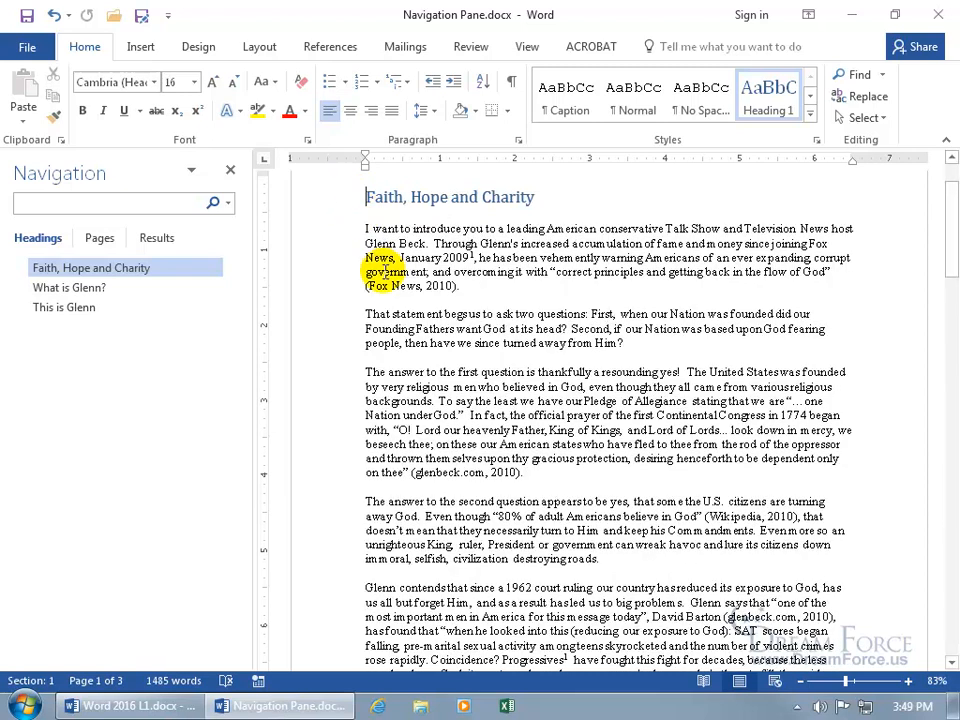
click(48, 307)
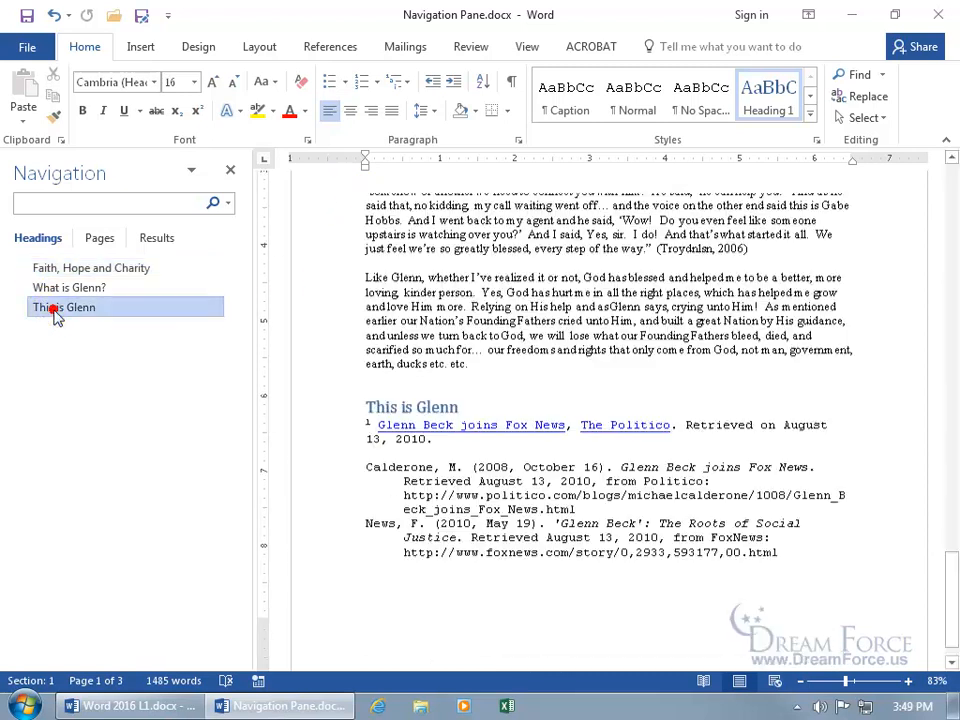
click(354, 197)
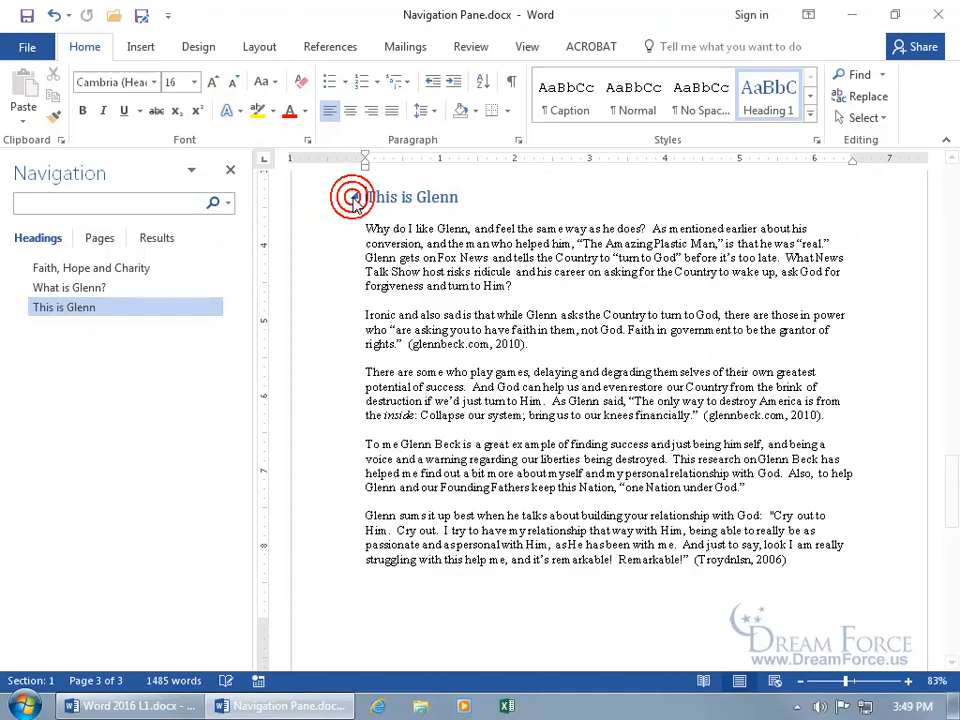
click(124, 272)
scroll(461, 268, up, 1)
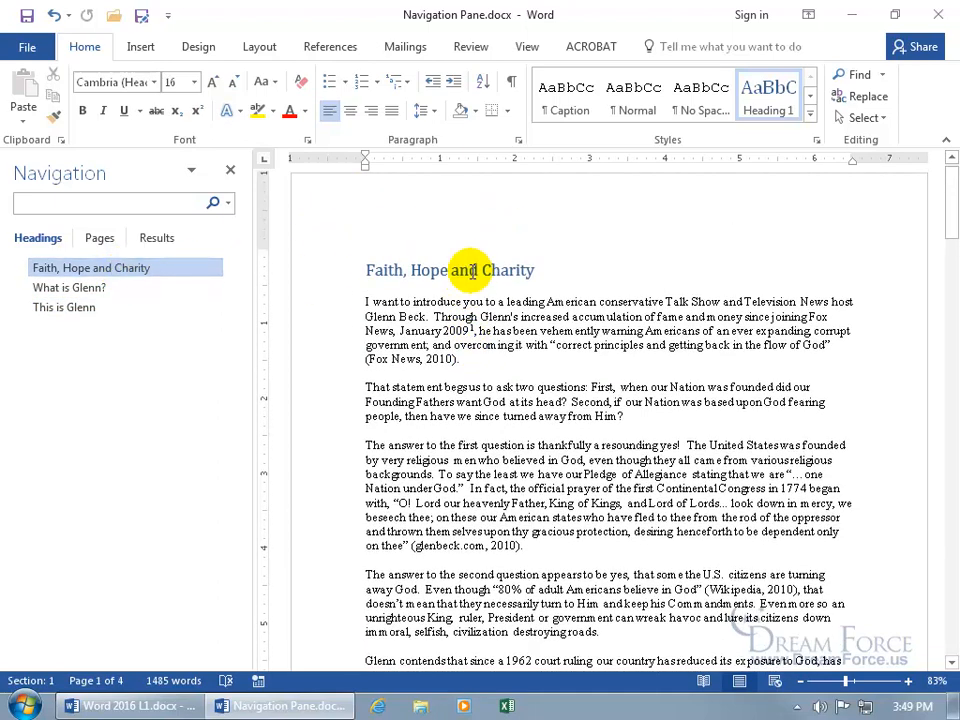
Step: Search the document for "correct" and clear the search
click(120, 203)
text(correct)
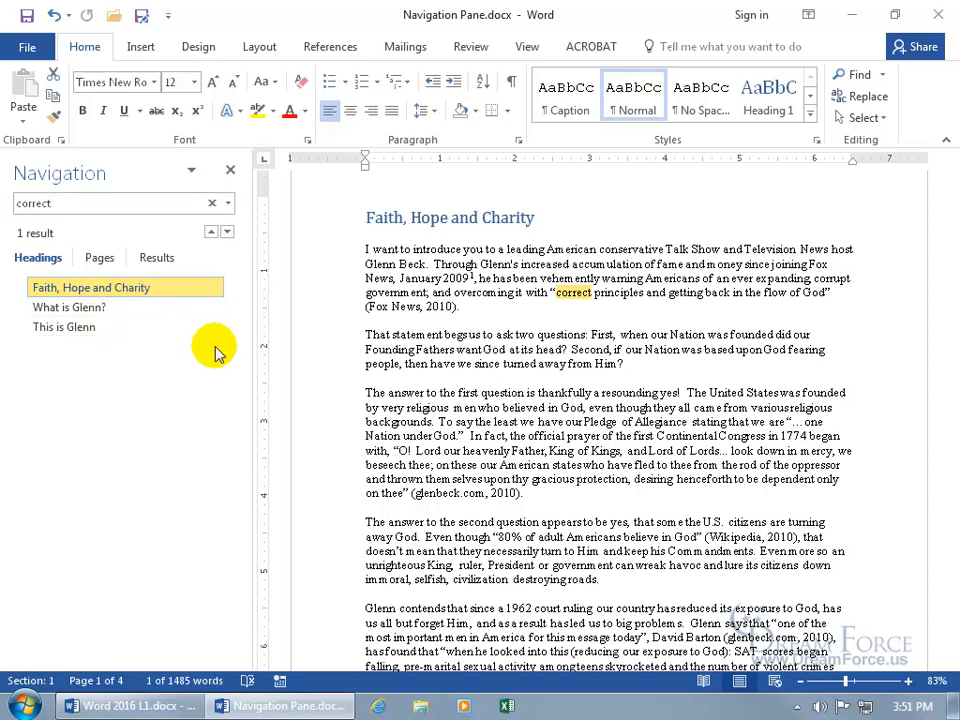
click(213, 202)
Step: Search the document for "american" and step forward through the first matches and back to the first one
click(149, 203)
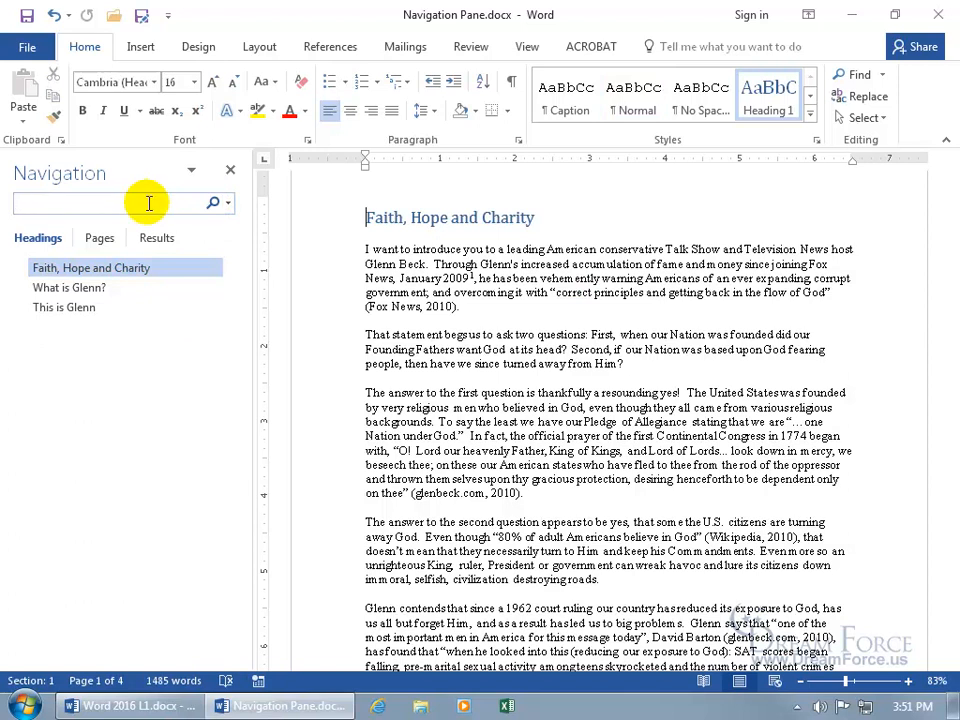
text(american)
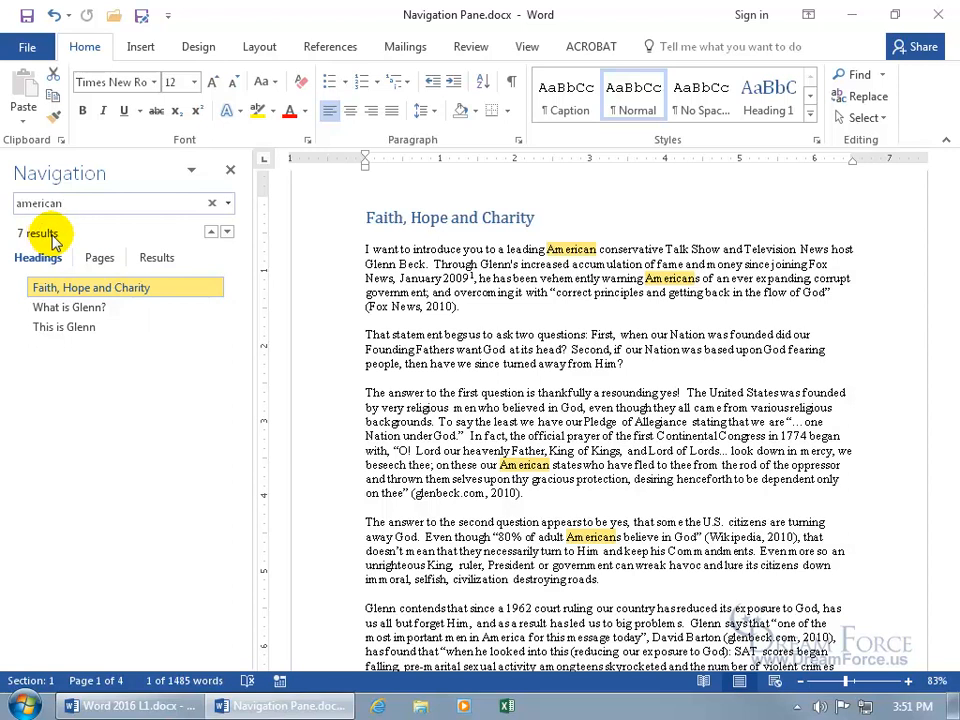
click(228, 234)
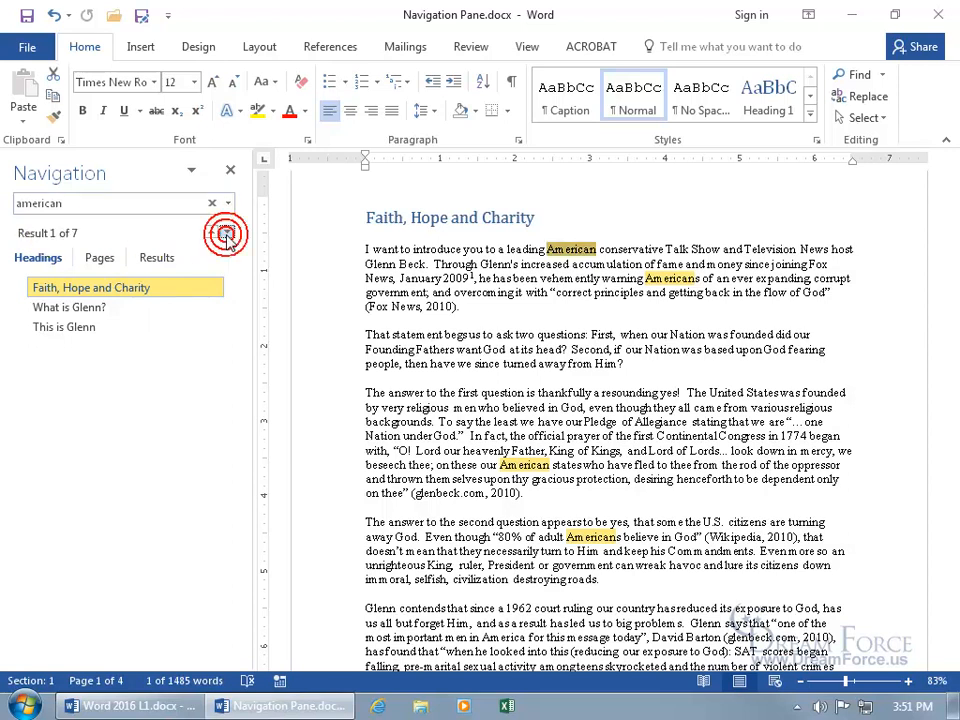
click(228, 234)
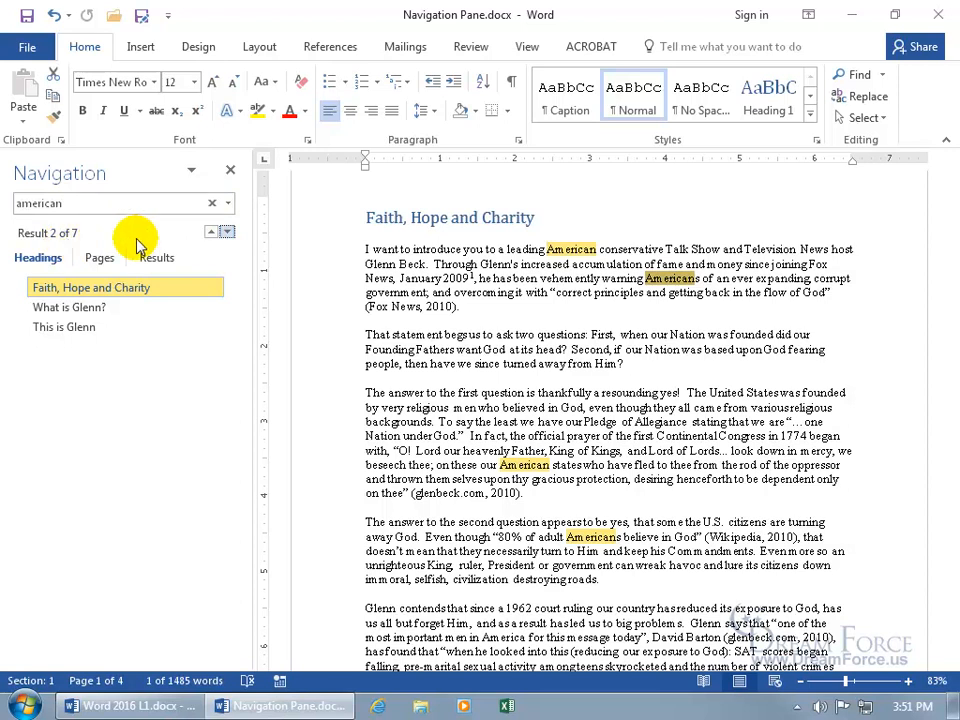
click(228, 234)
click(212, 232)
click(212, 232)
click(213, 229)
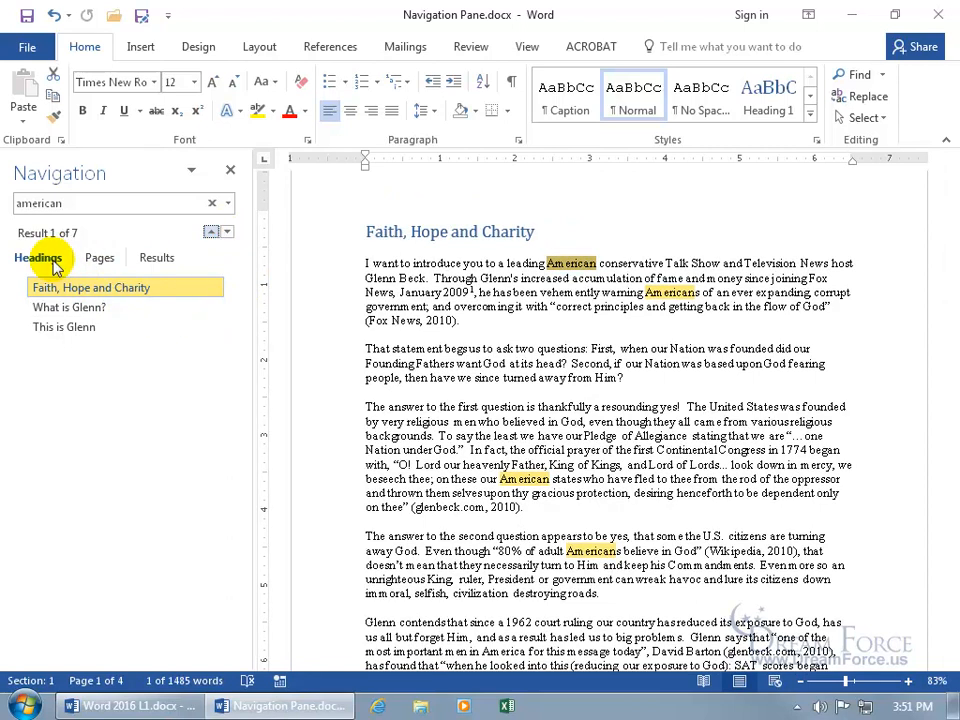
Step: Show thumbnails of the pages containing matches and shorten the search term to "america"
click(99, 258)
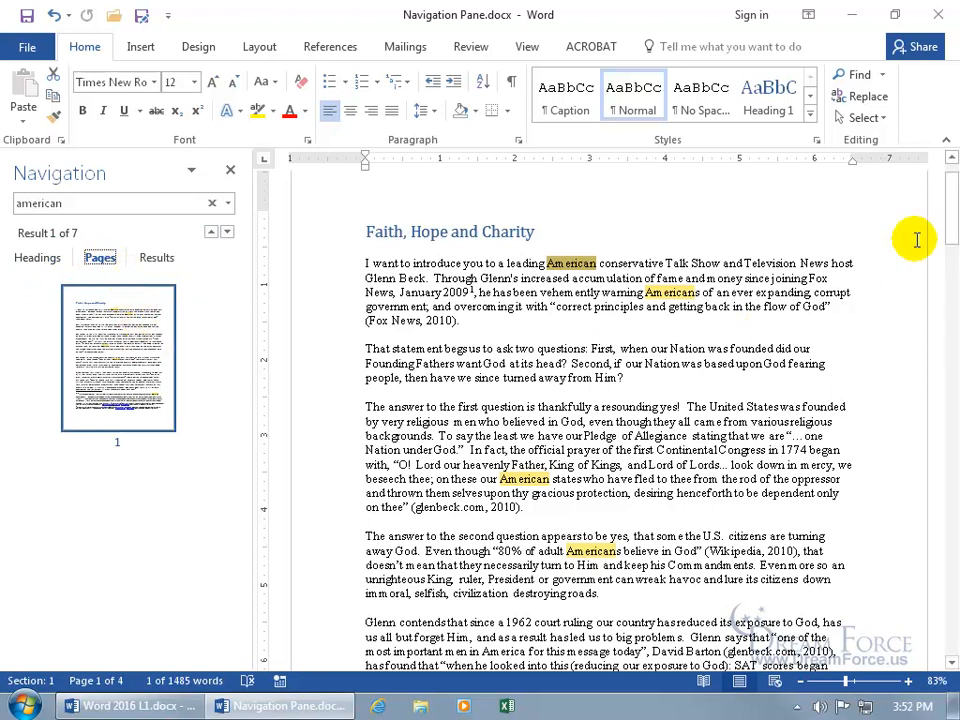
drag(950, 209, 952, 302)
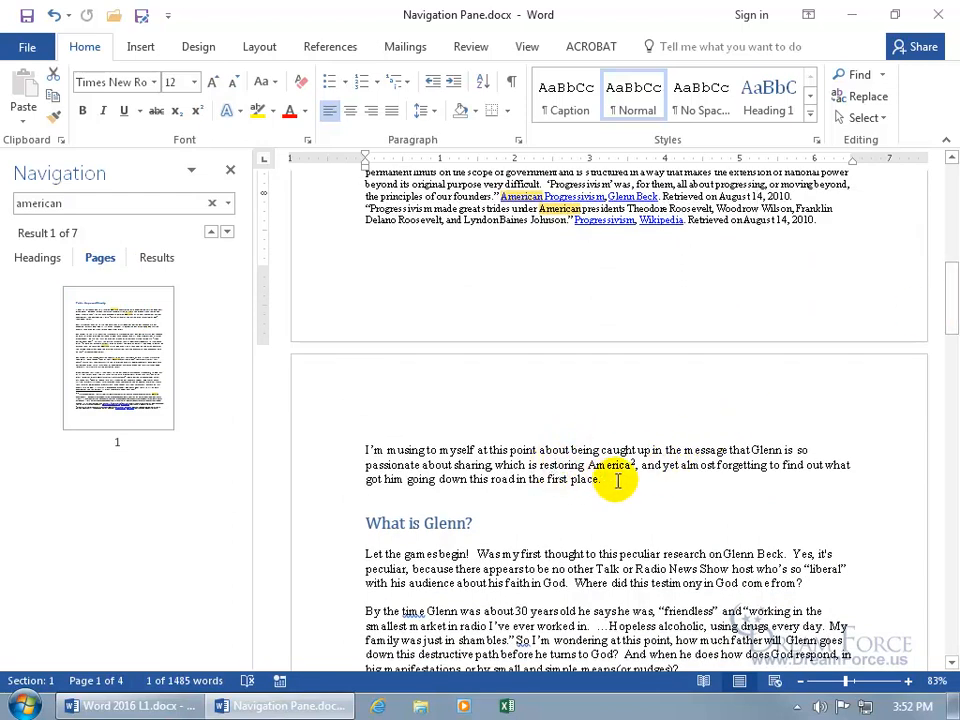
click(86, 203)
click(84, 203)
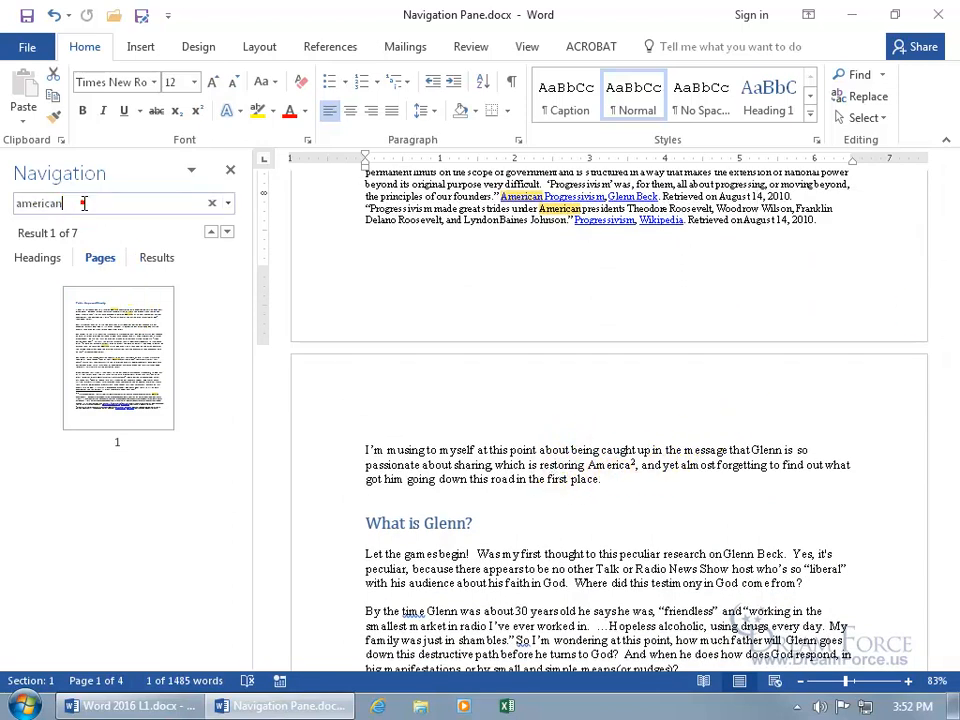
key(BackSpace)
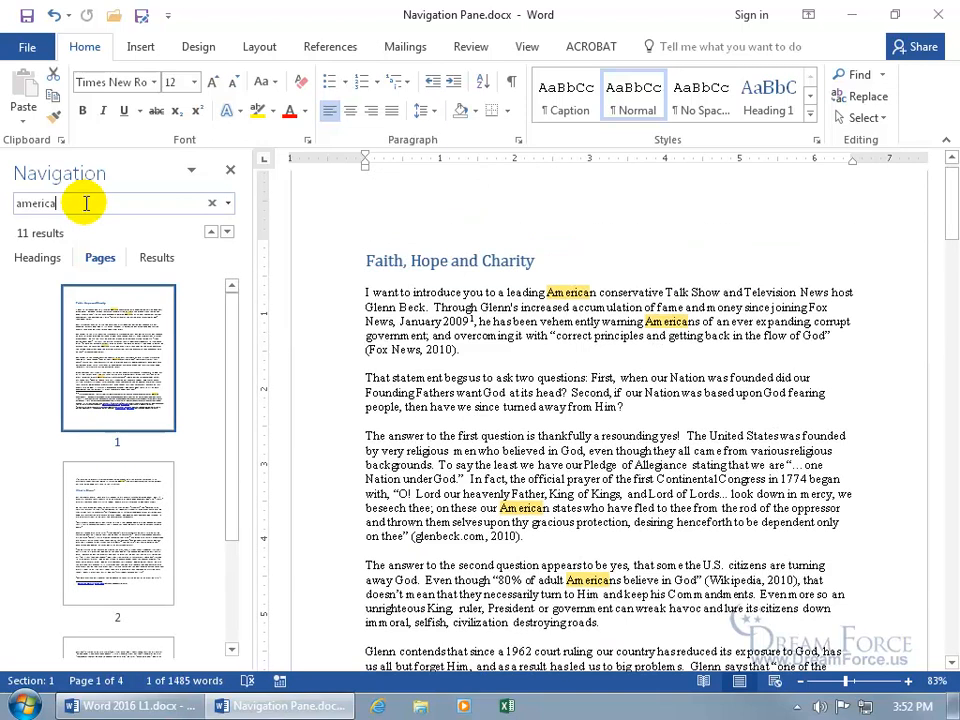
Step: Go to matching pages 2 and 3 and check the text through the Works Cited page for highlighted matches
drag(231, 336, 231, 456)
click(137, 407)
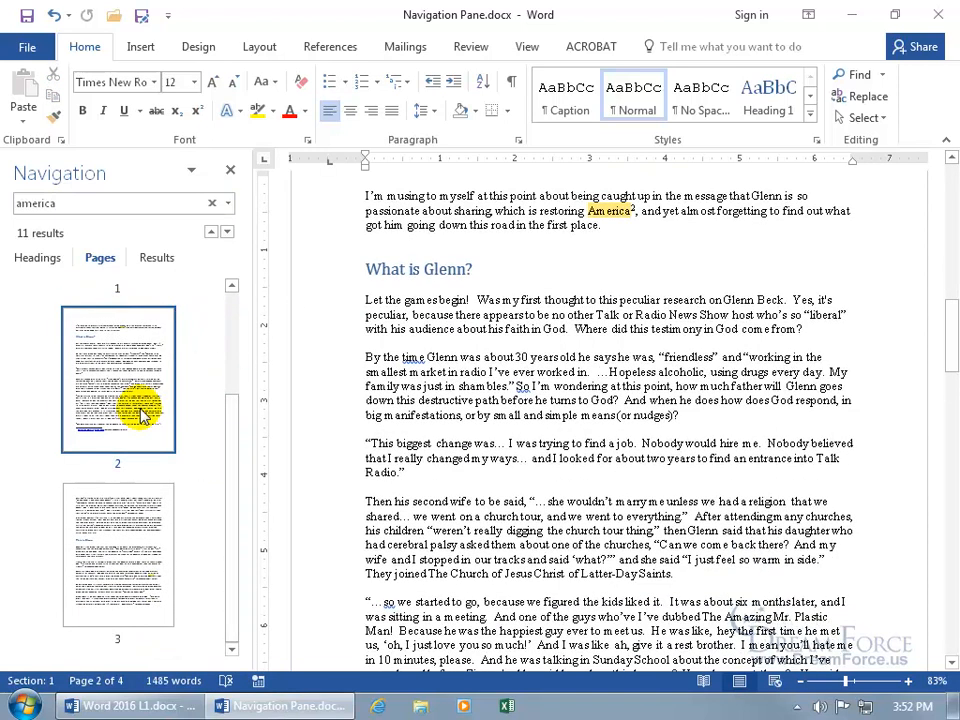
click(131, 558)
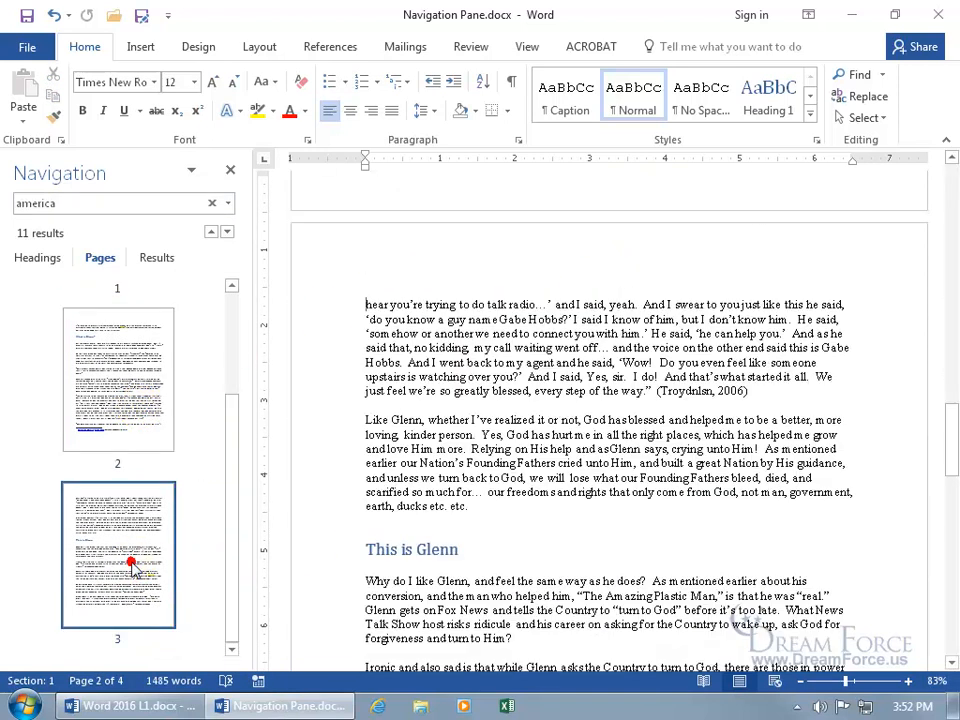
scroll(706, 625, down, 3)
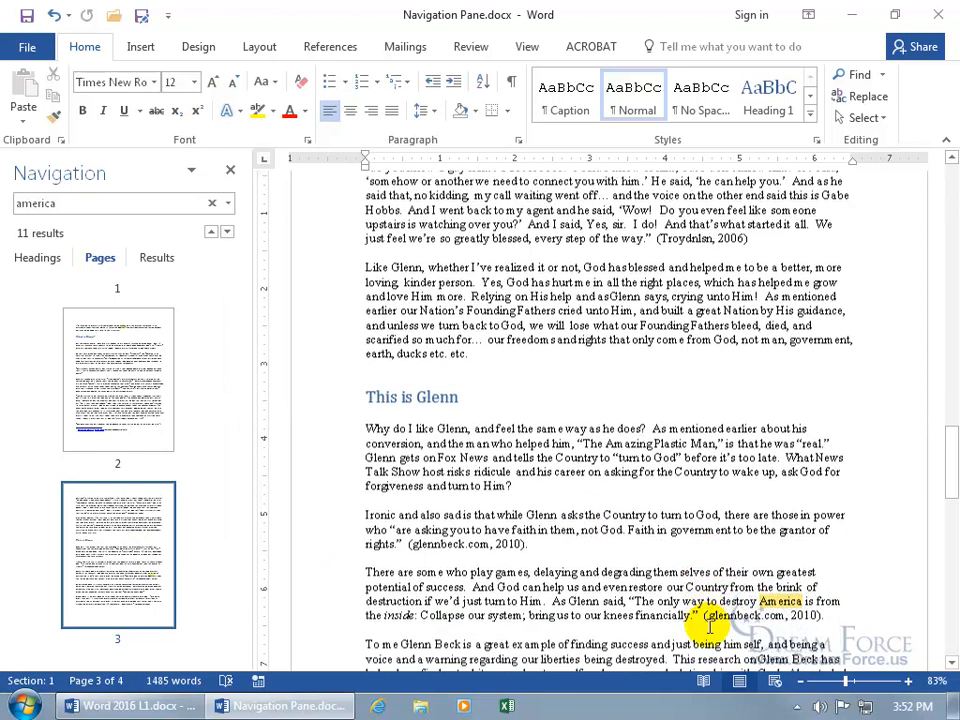
scroll(704, 625, down, 5)
scroll(668, 555, down, 4)
scroll(668, 555, down, 3)
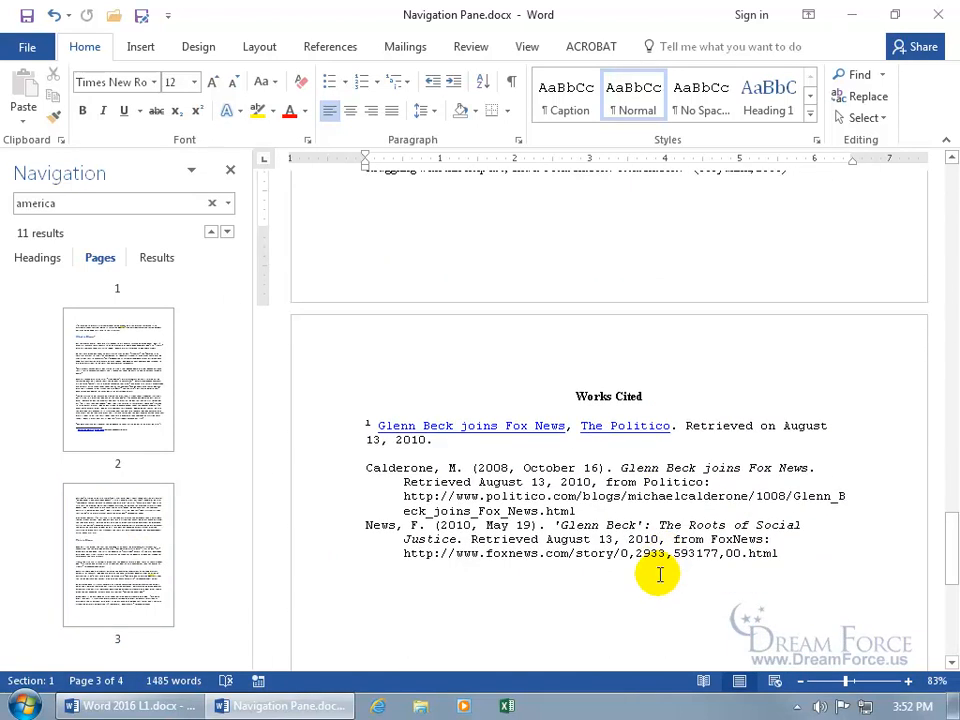
scroll(658, 573, up, 9)
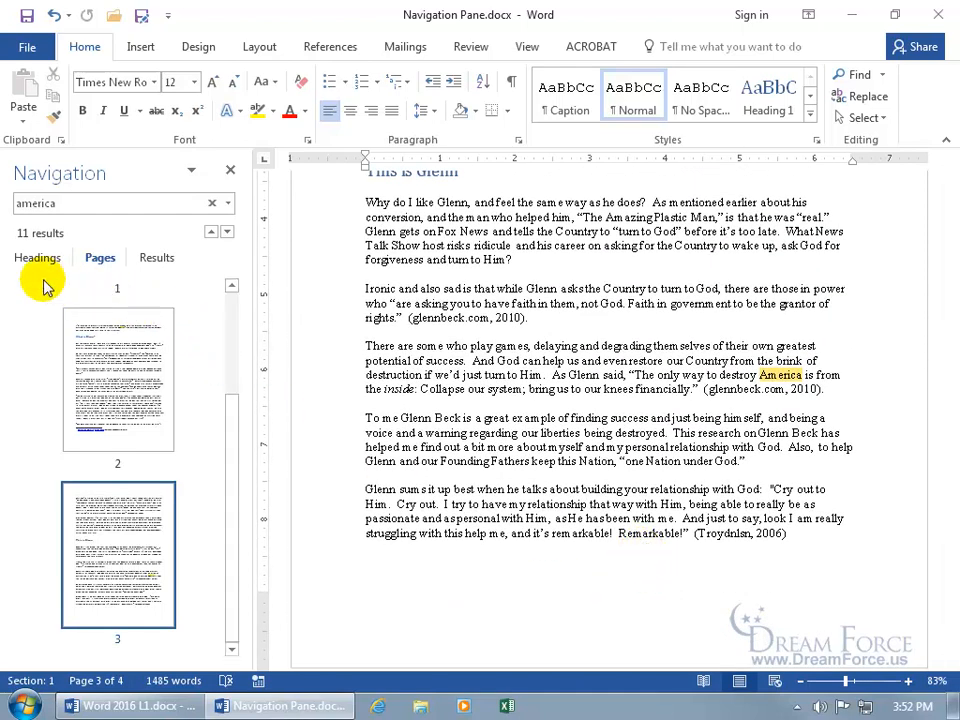
Step: List the search matches as text excerpts and extend the search phrase to "america david"
click(153, 262)
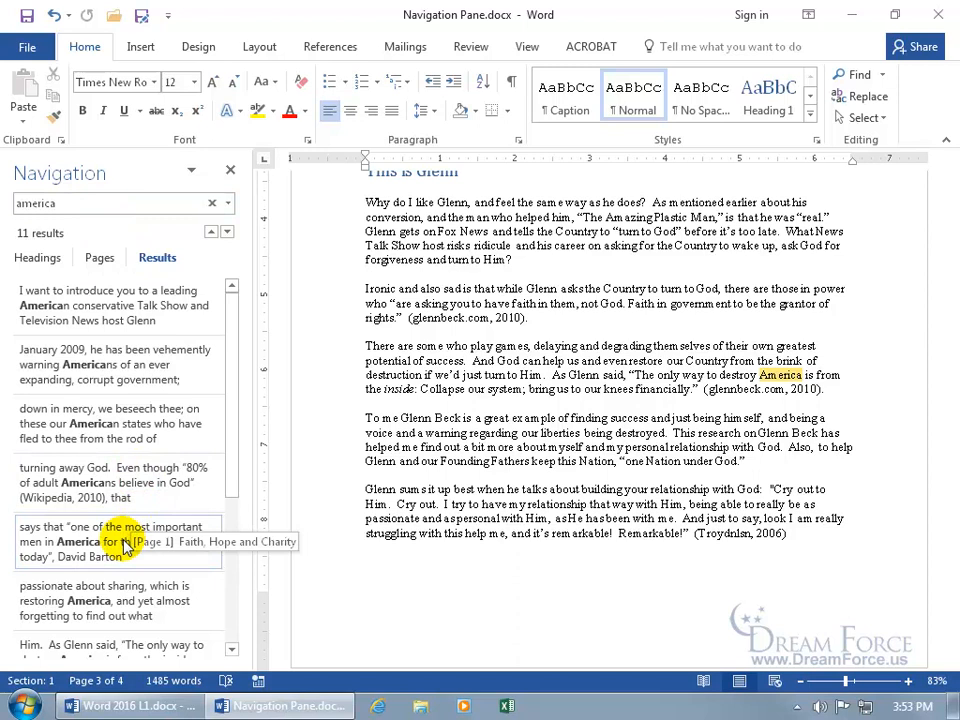
click(102, 204)
click(97, 203)
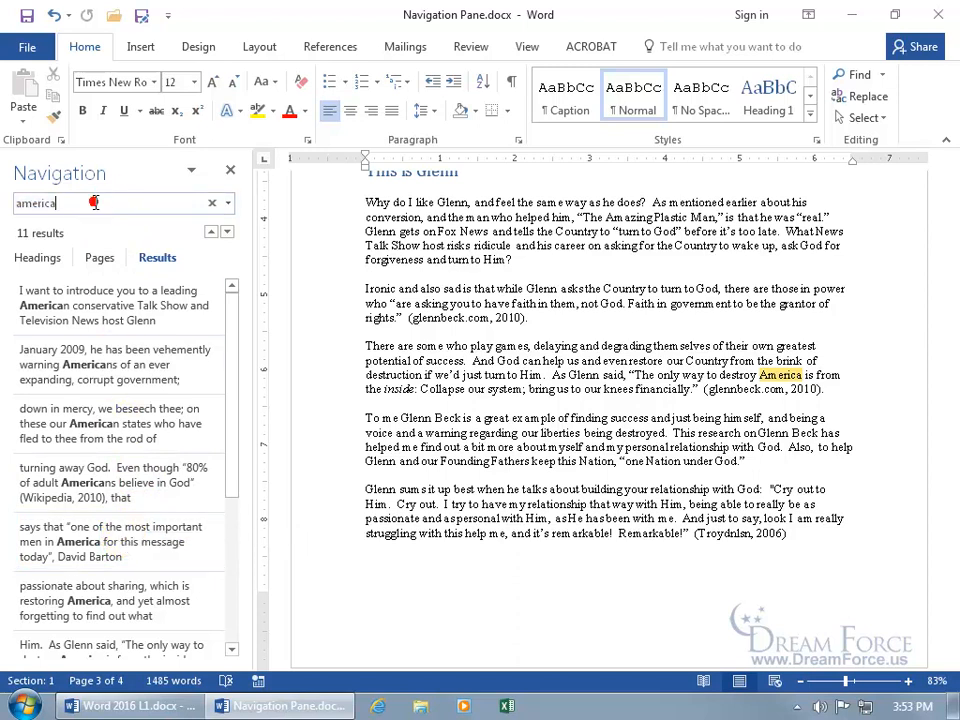
text(david)
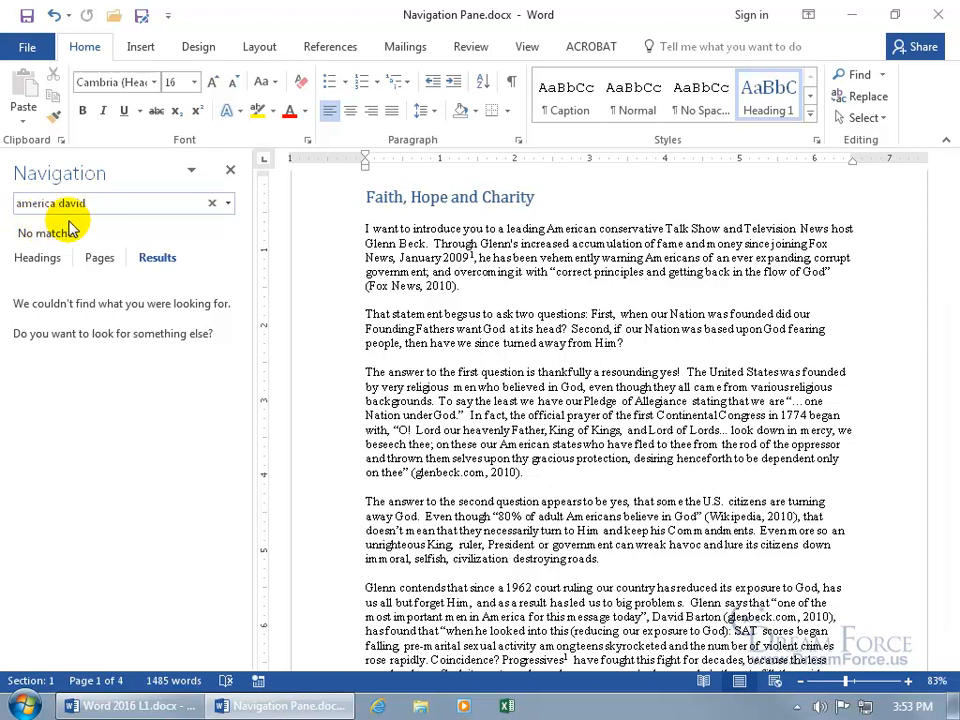
Step: Remove the second word from the search phrase and search for "america for" instead
click(130, 203)
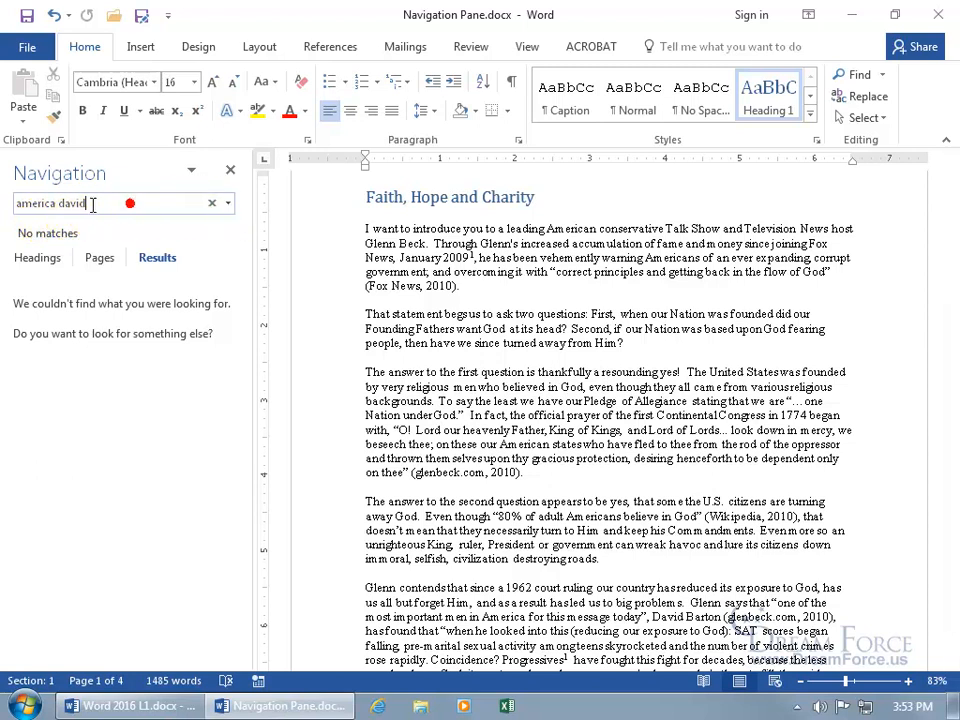
drag(92, 203, 67, 203)
key(BackSpace)
key(BackSpace)
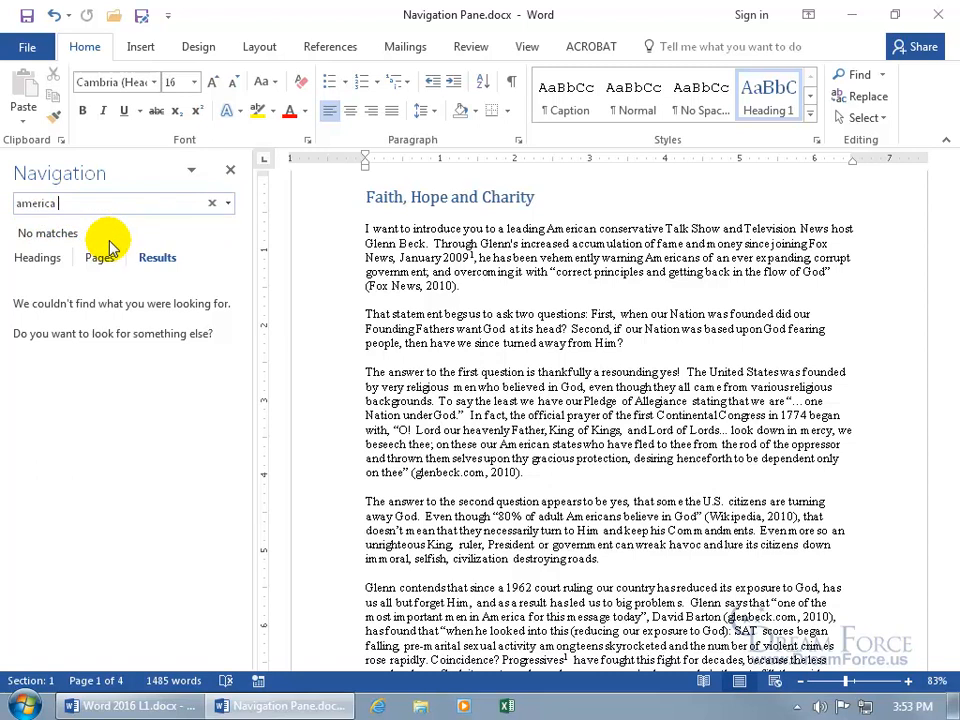
key(BackSpace)
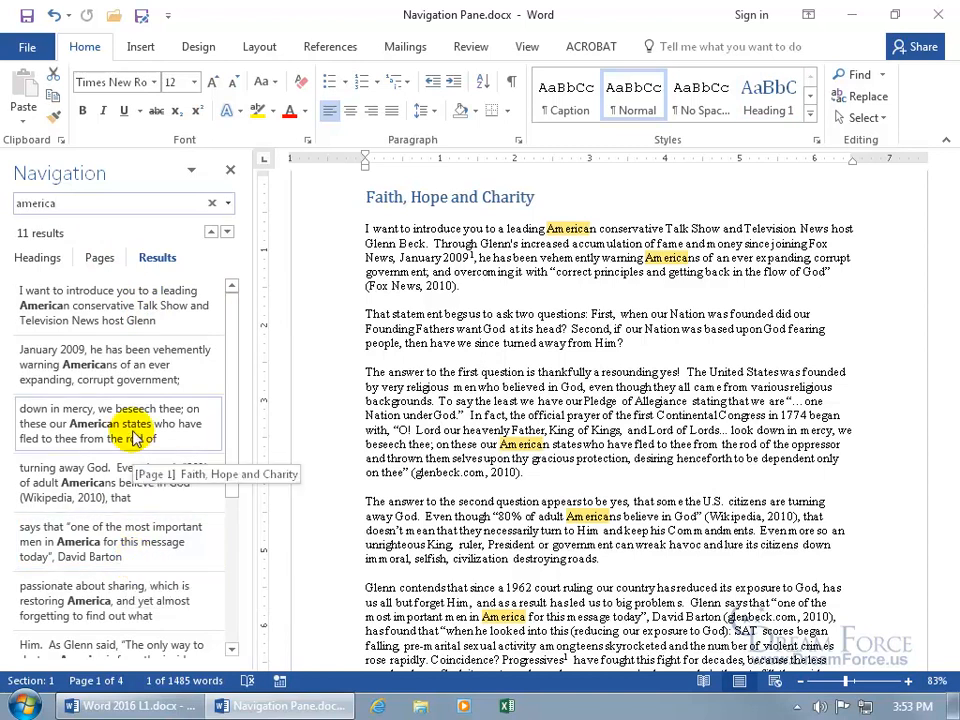
text(for)
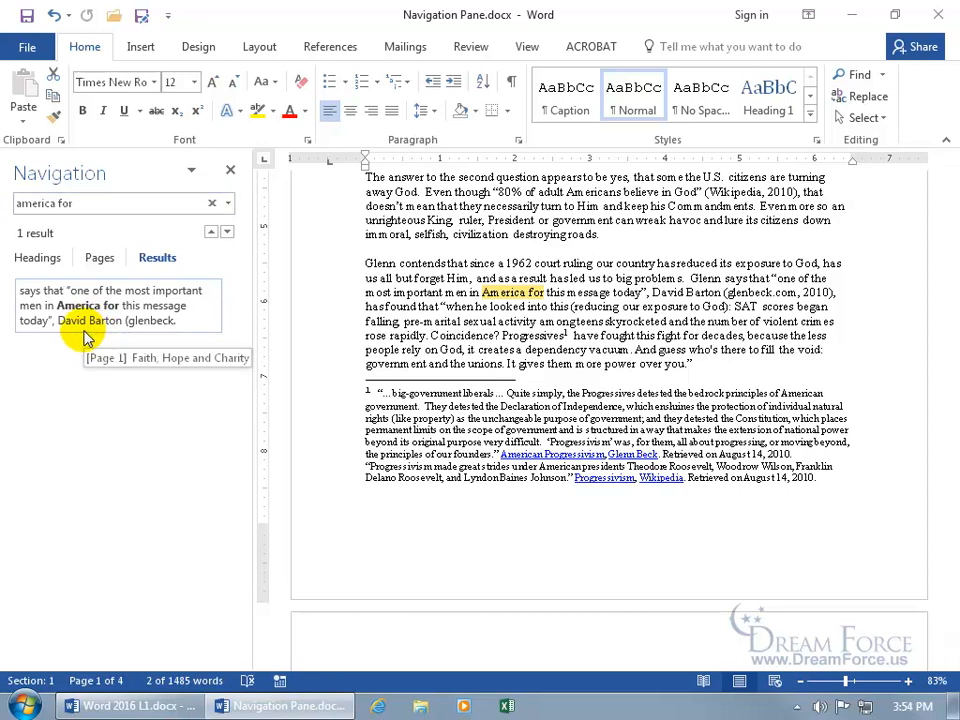
Step: View the page and the heading that contain the "america for" match and select the search phrase
click(101, 262)
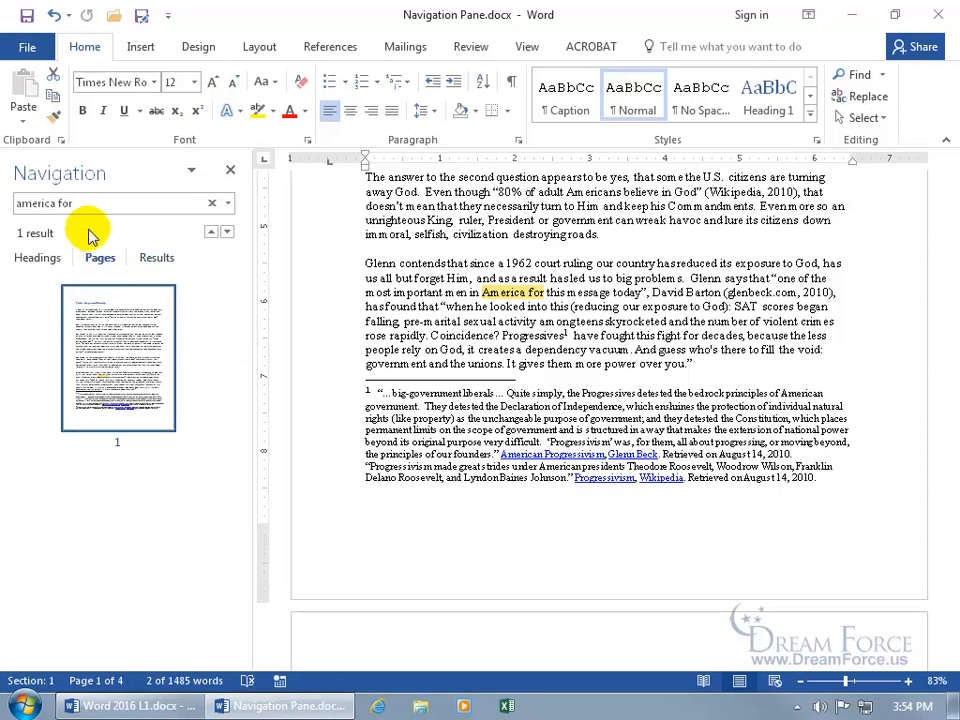
click(52, 259)
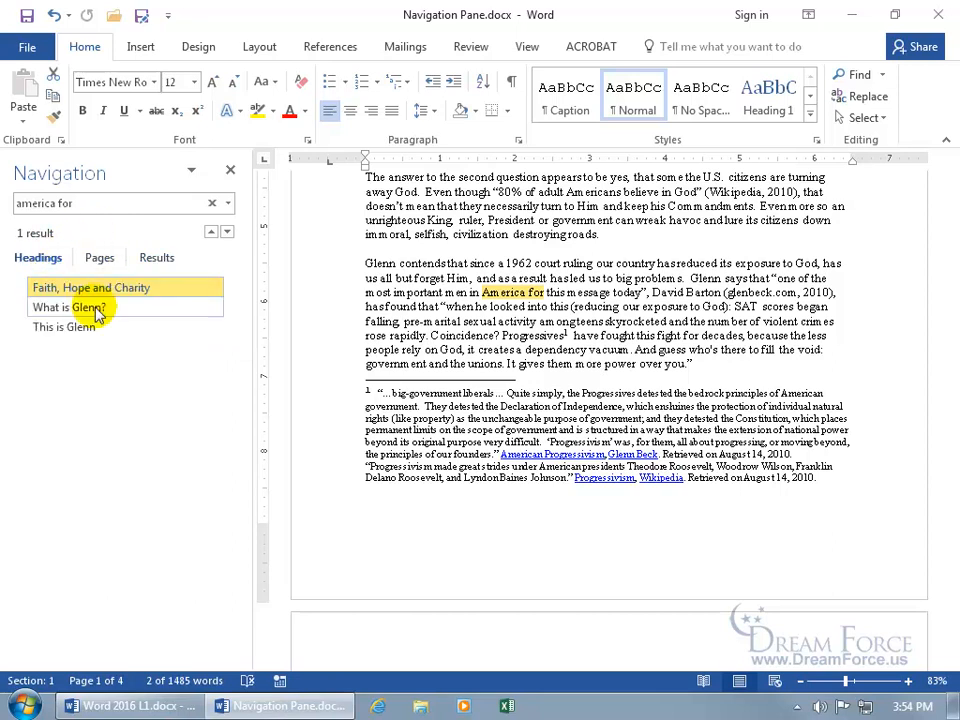
click(97, 203)
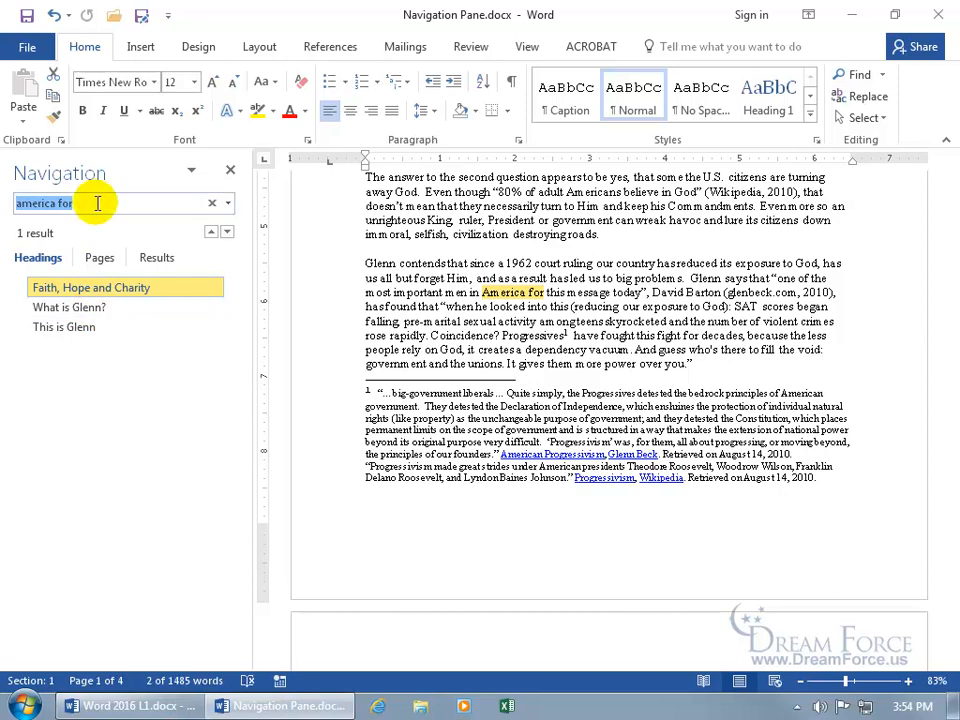
Step: Shorten the search phrase to "america" so the document is searched for that word alone
key(End)
key(BackSpace)
key(BackSpace)
key(BackSpace)
key(BackSpace)
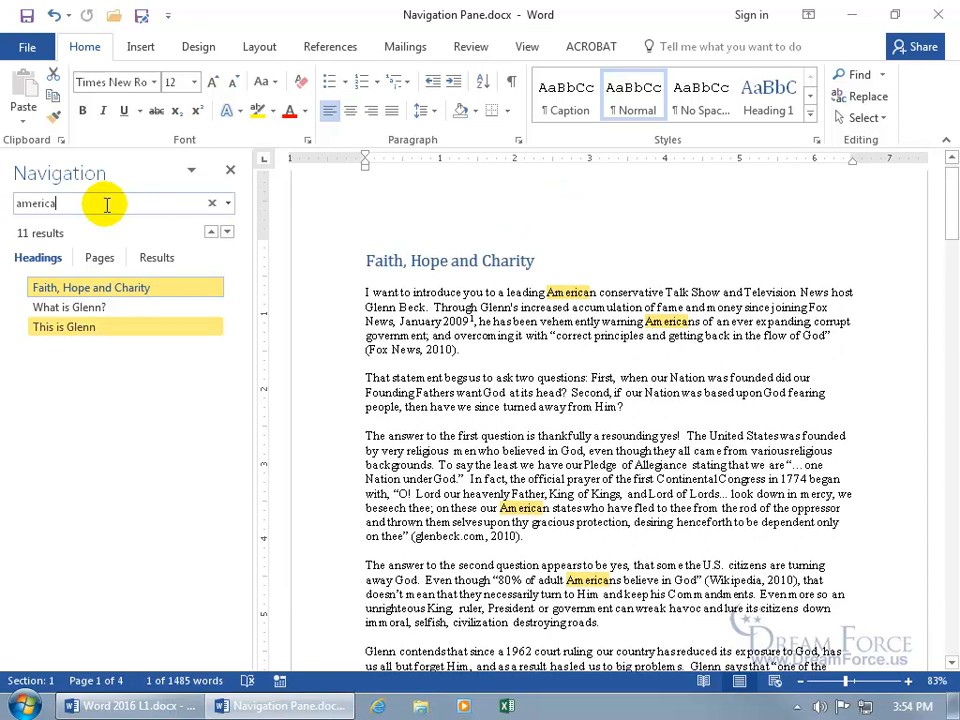
Step: Step forward through the "america" matches from the first to the fifth, in the paragraph about the 1962 court ruling
click(227, 235)
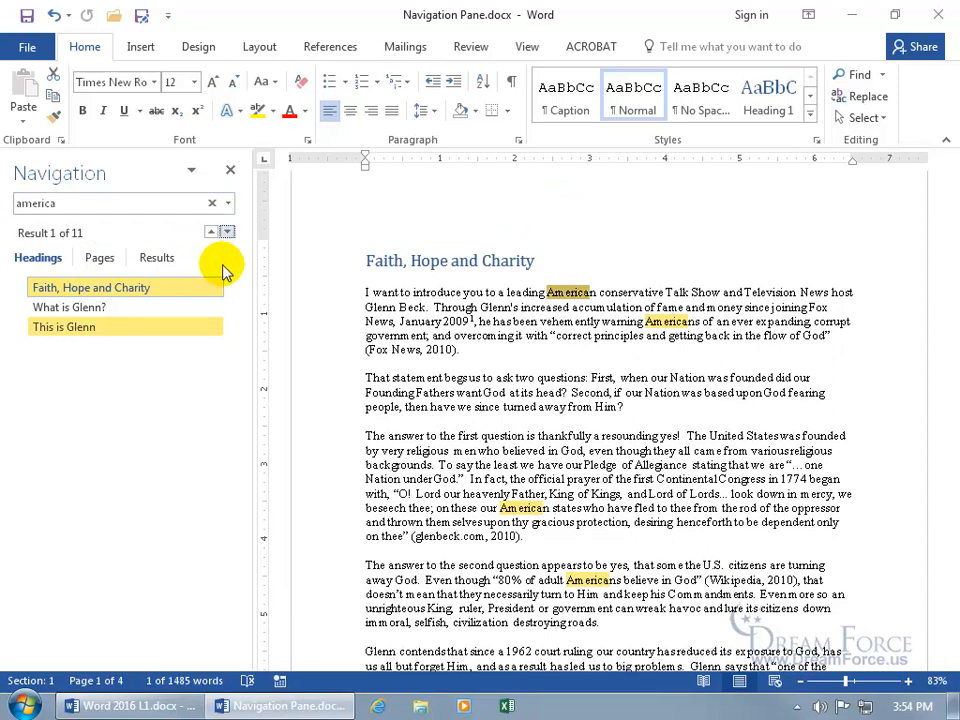
key(Return)
key(Return)
key(Return)
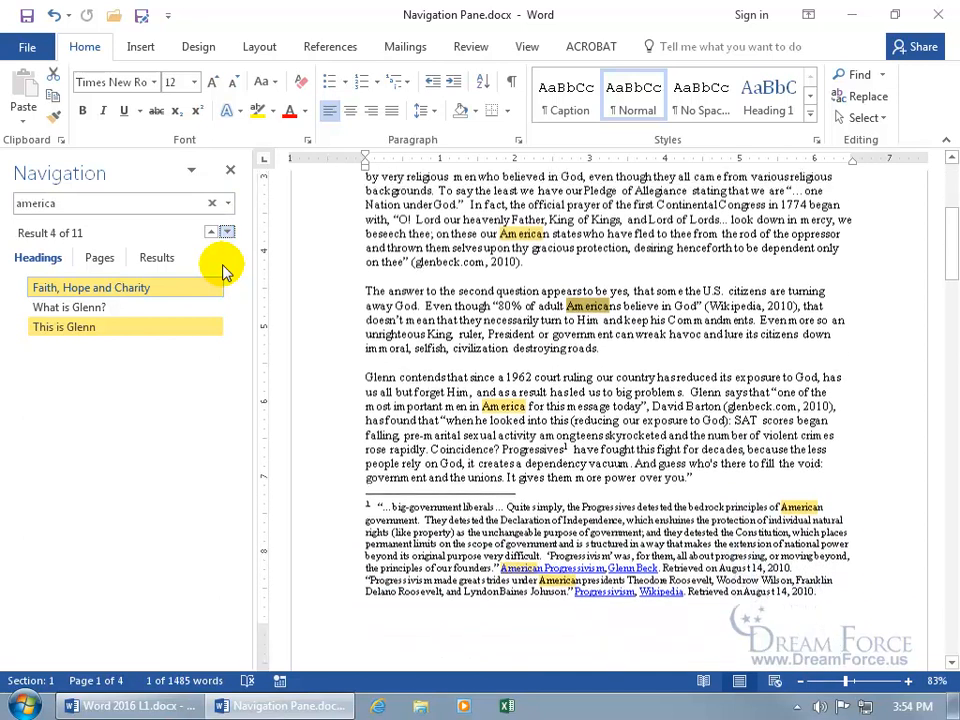
key(Return)
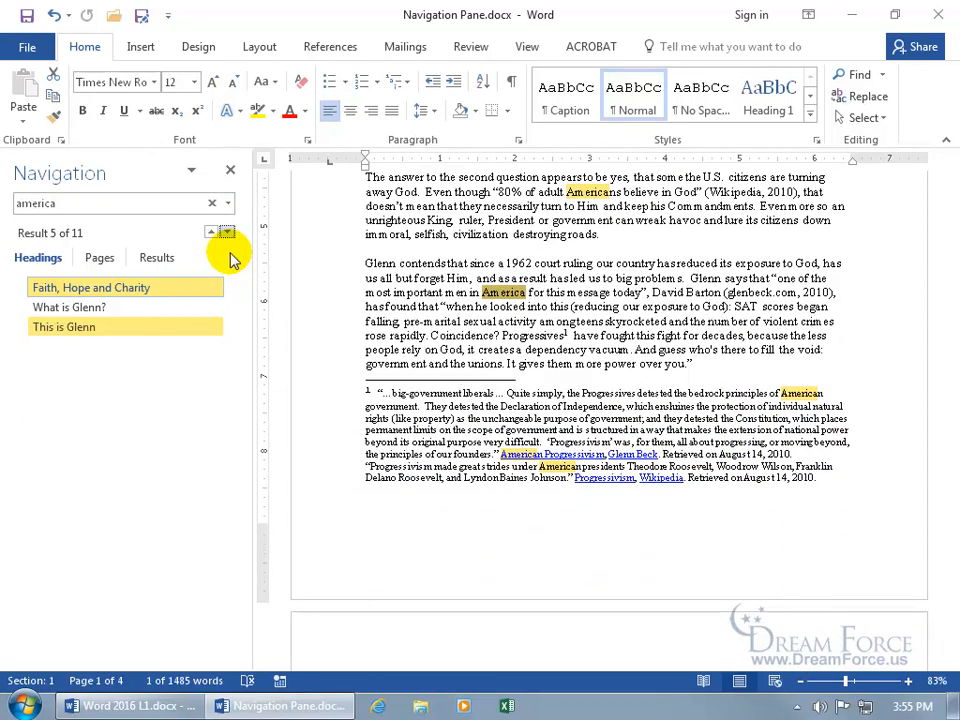
Step: Review the available Find Options, dismiss them, and clear the "america" search
click(229, 204)
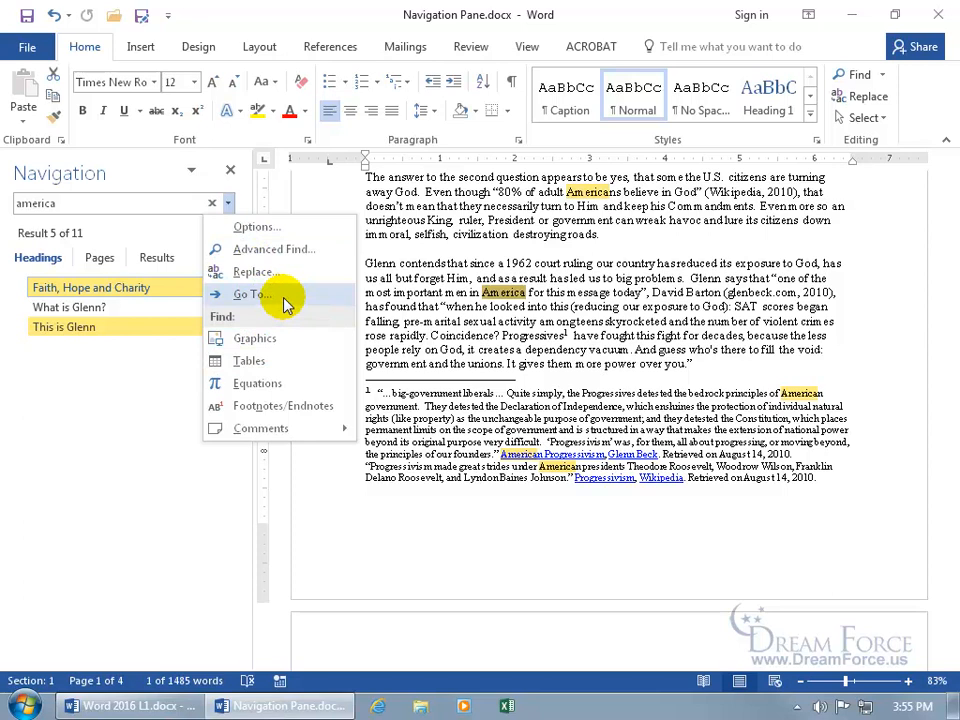
click(256, 228)
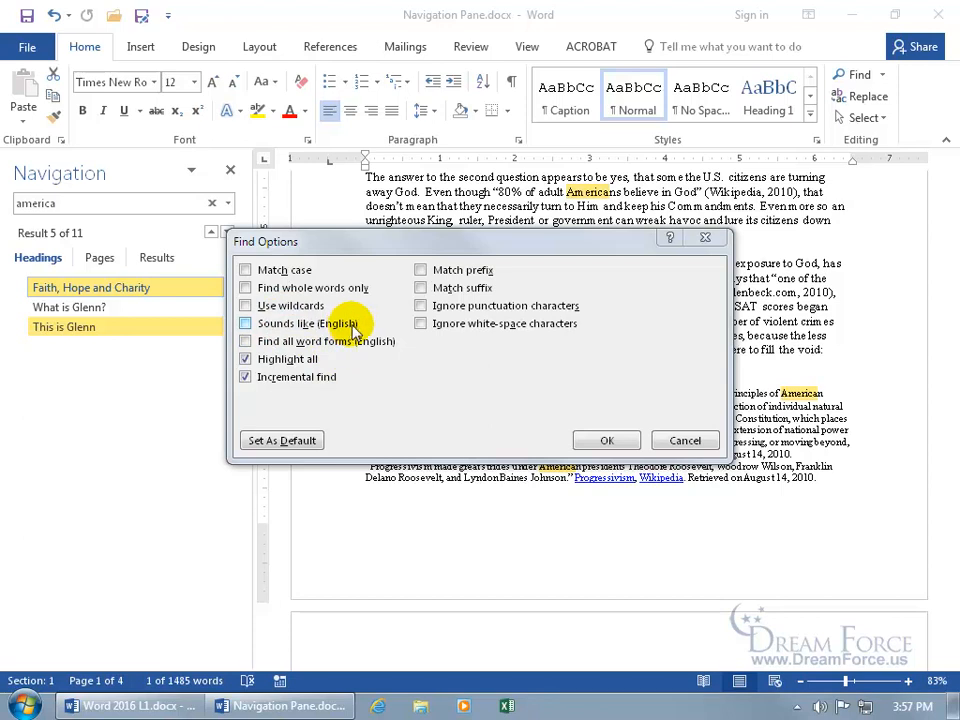
click(685, 440)
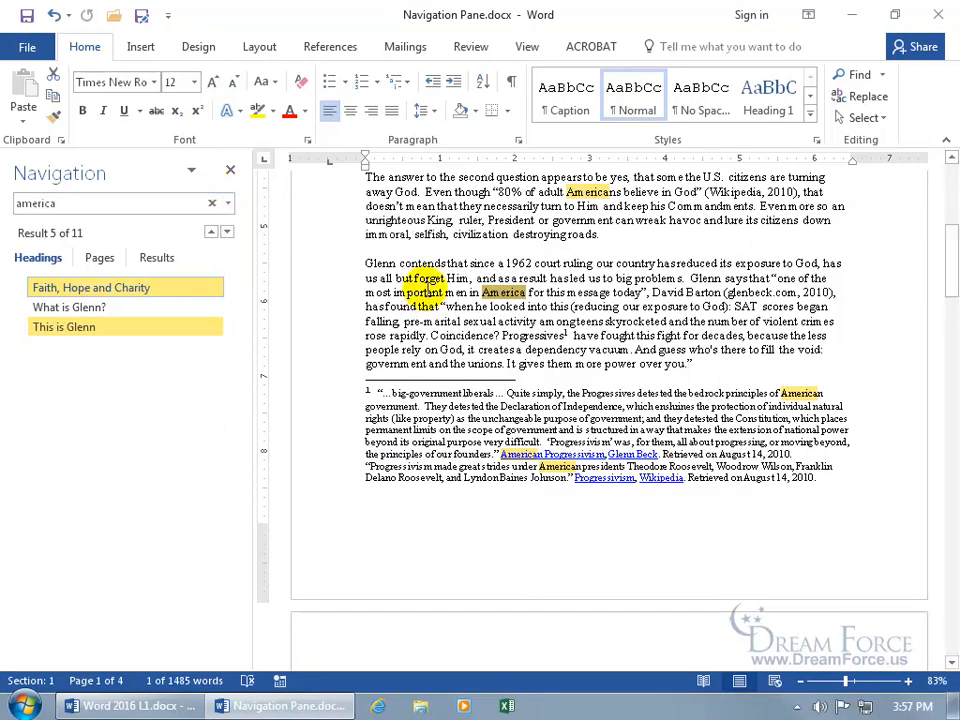
click(212, 205)
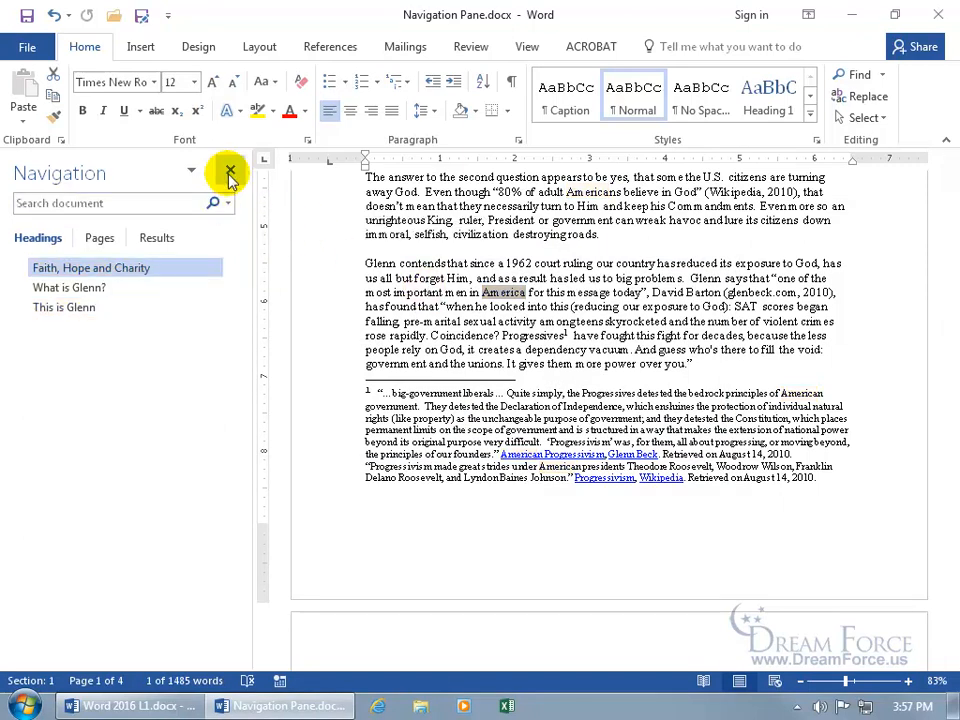